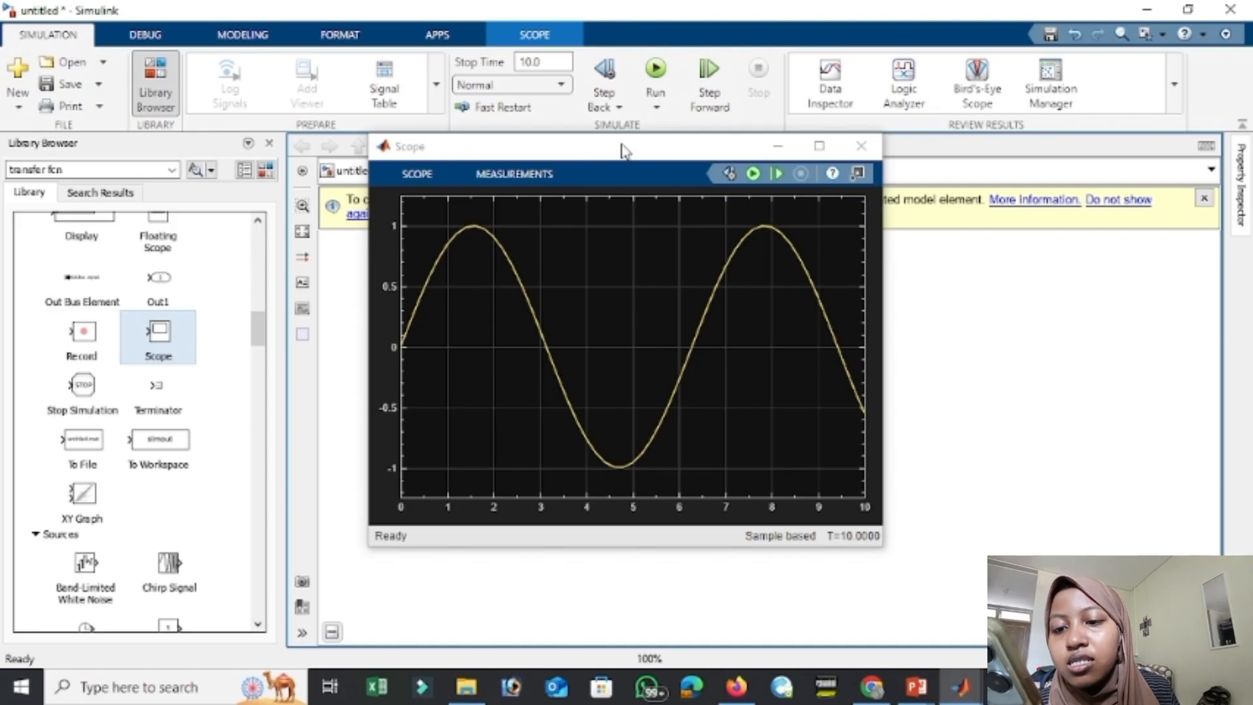
# Insert a Mux block ahead of the Scope and connect the Gain output to the Mux's first input.
pyautogui.moveTo(622, 151); pyautogui.dragTo(947, 173)
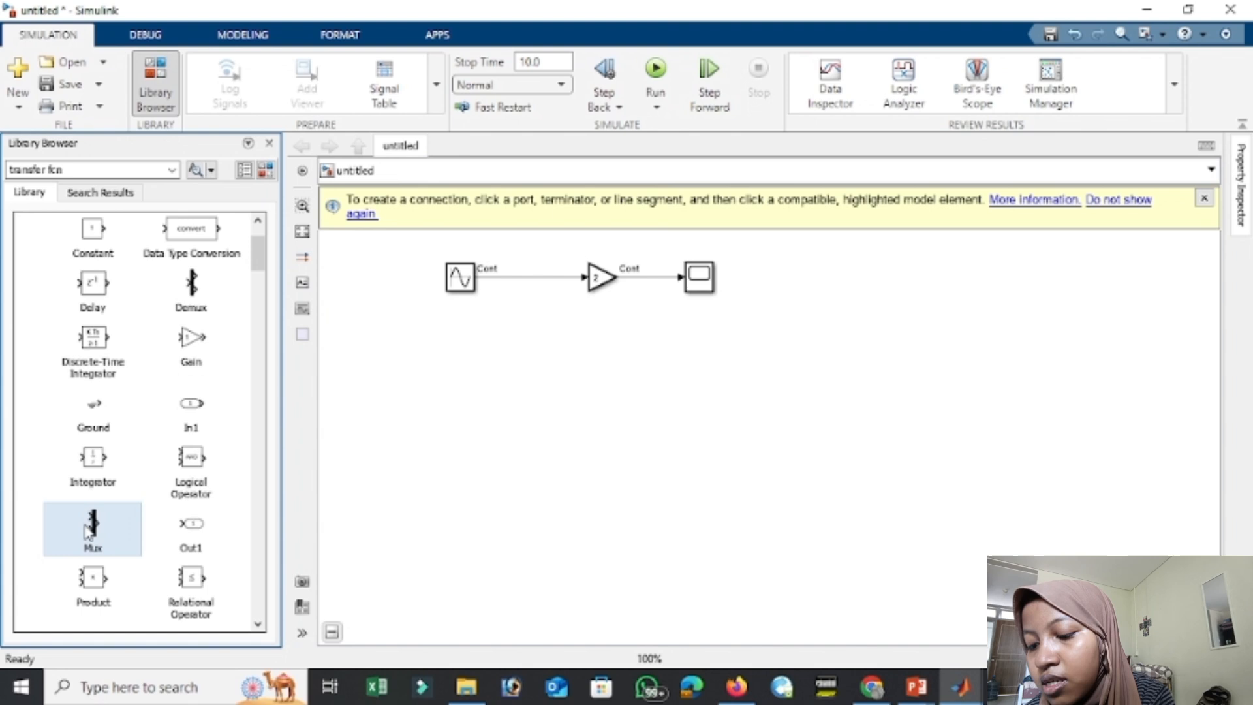
pyautogui.moveTo(93, 525); pyautogui.dragTo(672, 274)
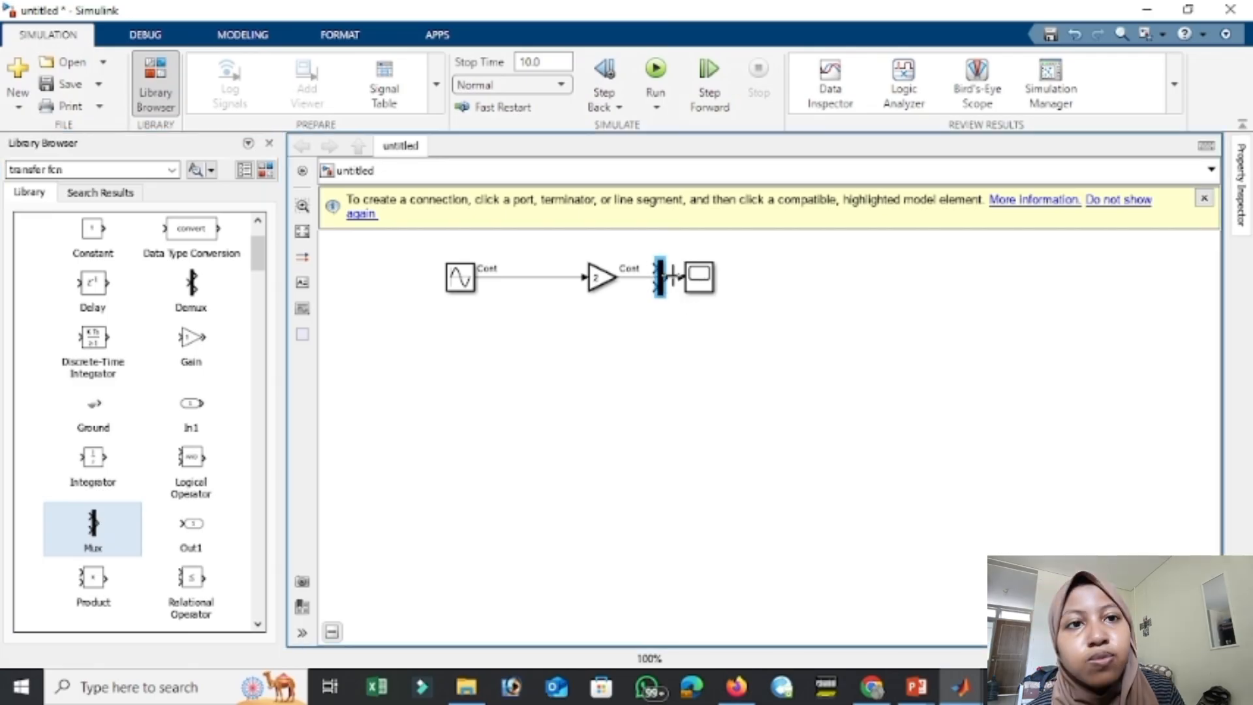
pyautogui.click(714, 291)
pyautogui.click(635, 279)
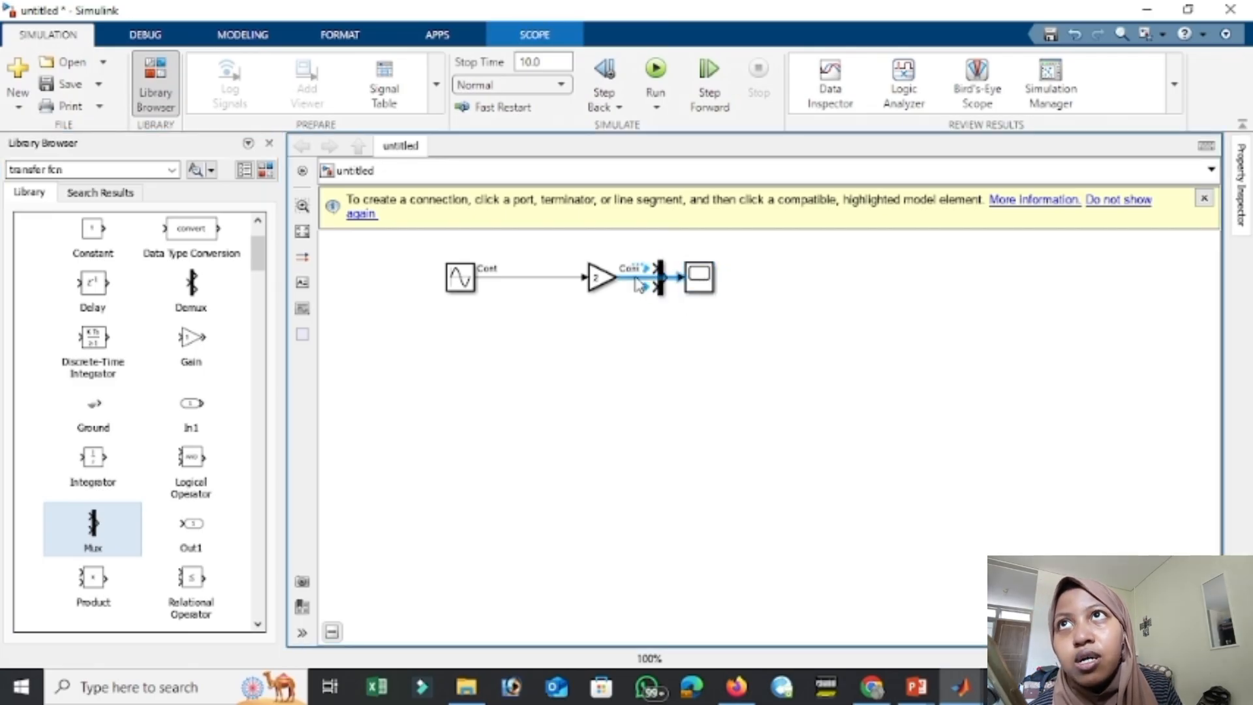
pyautogui.press('Delete')
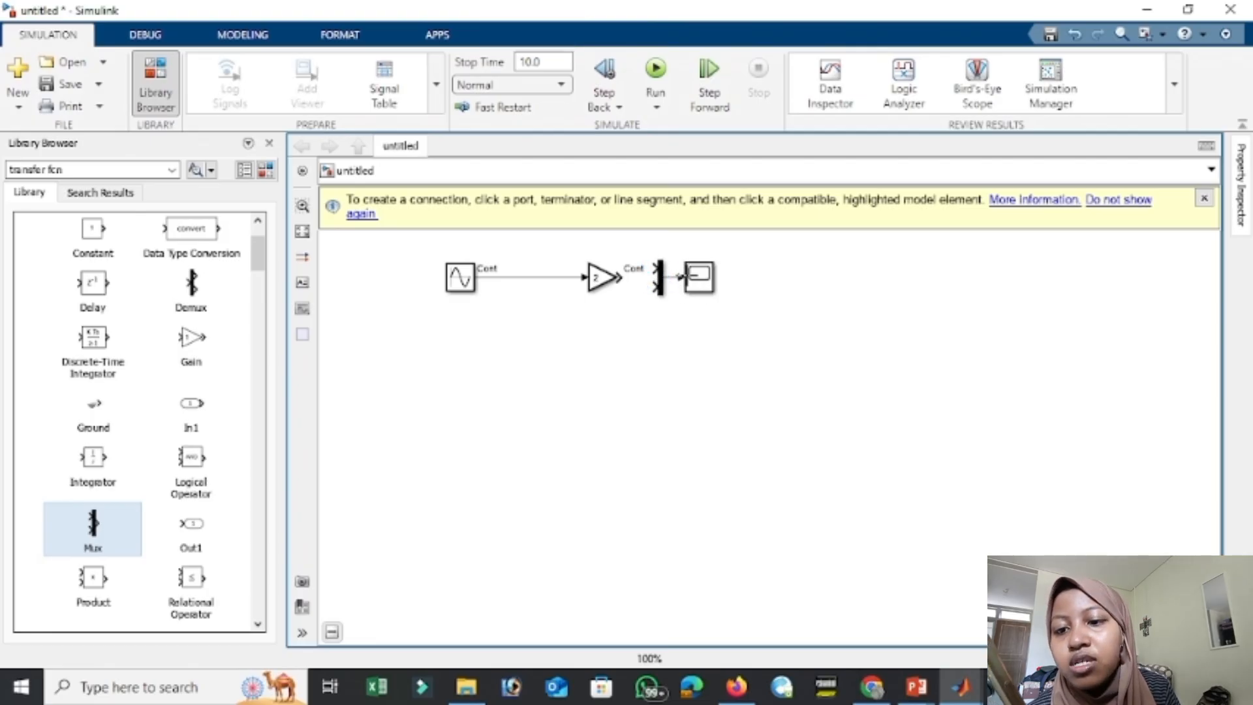
pyautogui.moveTo(618, 277); pyautogui.dragTo(656, 268)
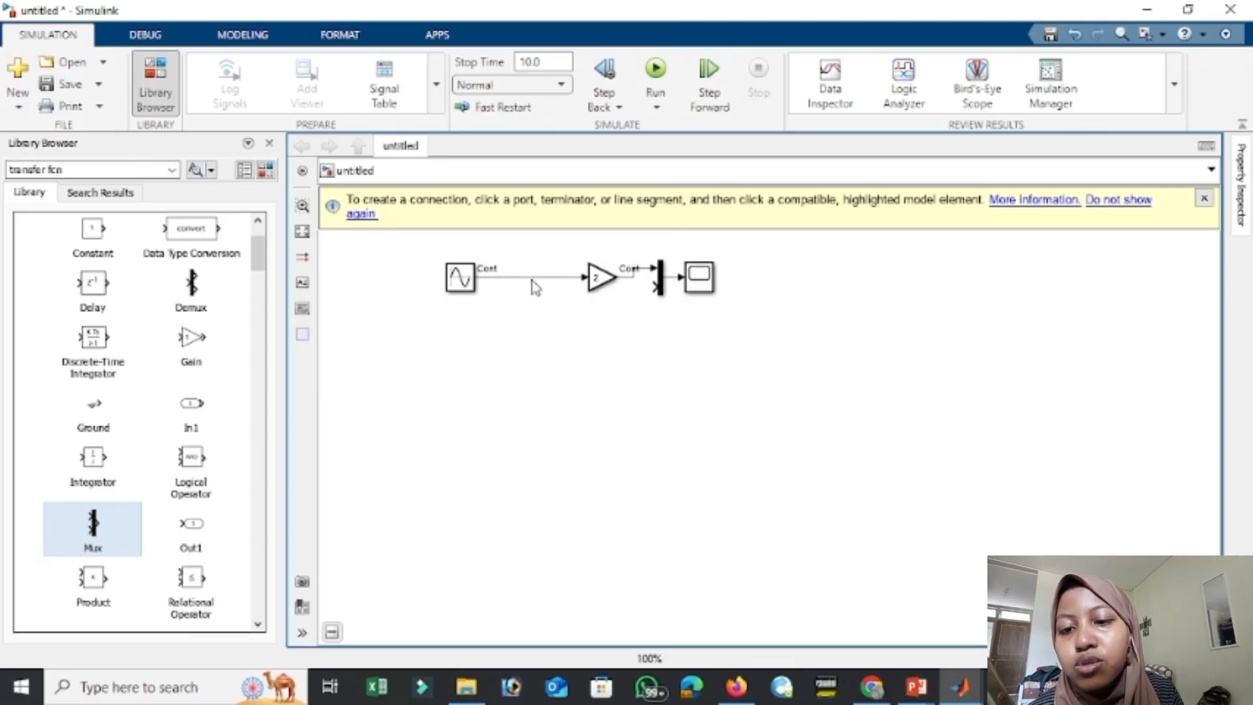
# Branch the Sine Wave signal into the Mux's second input and view both signals in the Scope.
pyautogui.moveTo(651, 286); pyautogui.dragTo(523, 282)
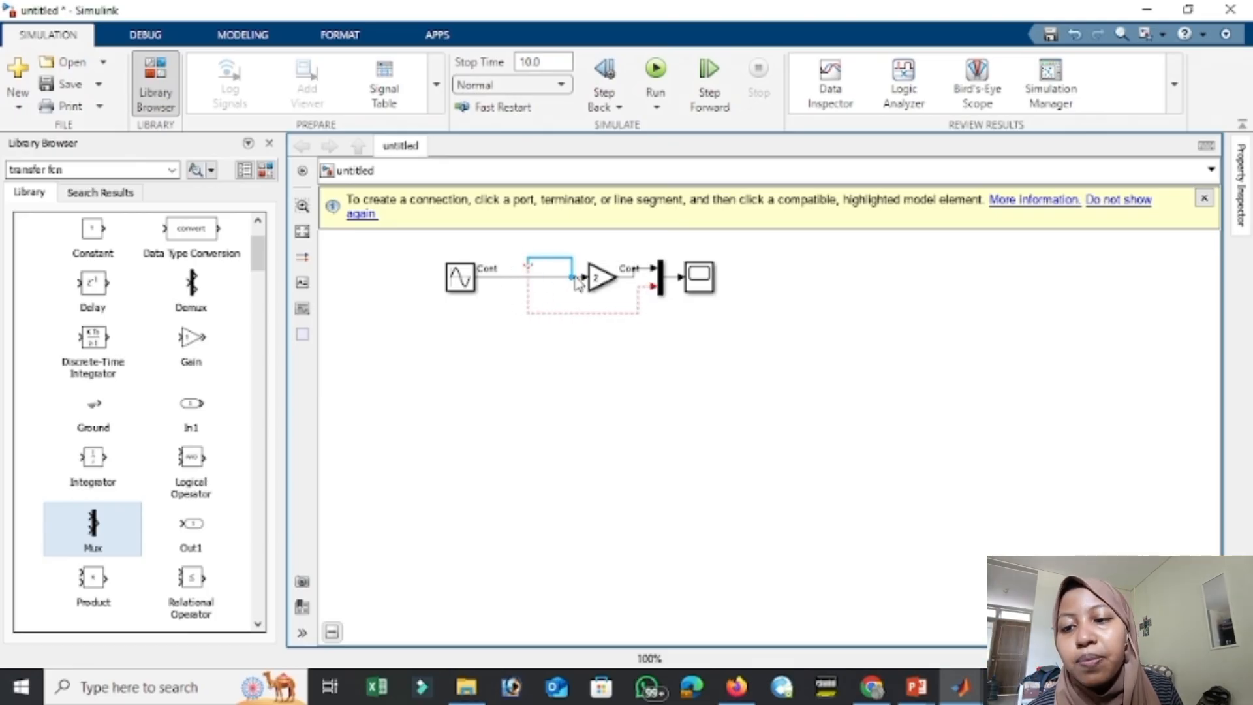
pyautogui.hotkey('ctrl', 'z')
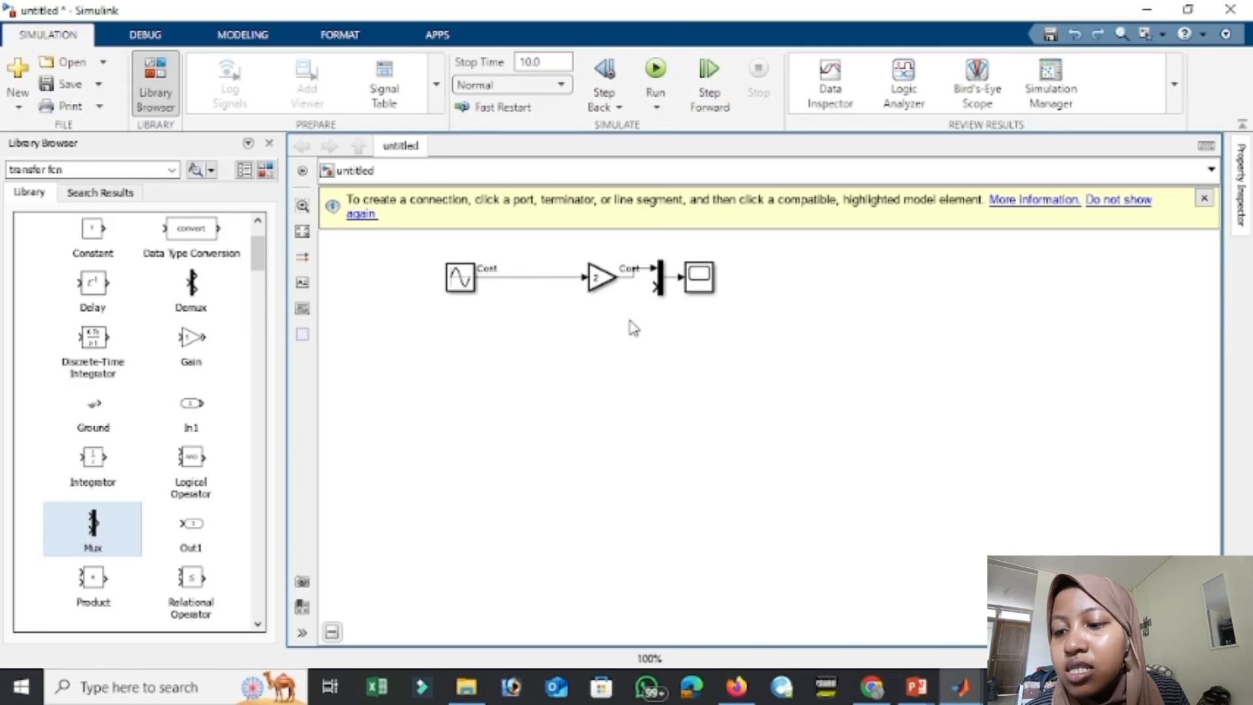
pyautogui.click(536, 275)
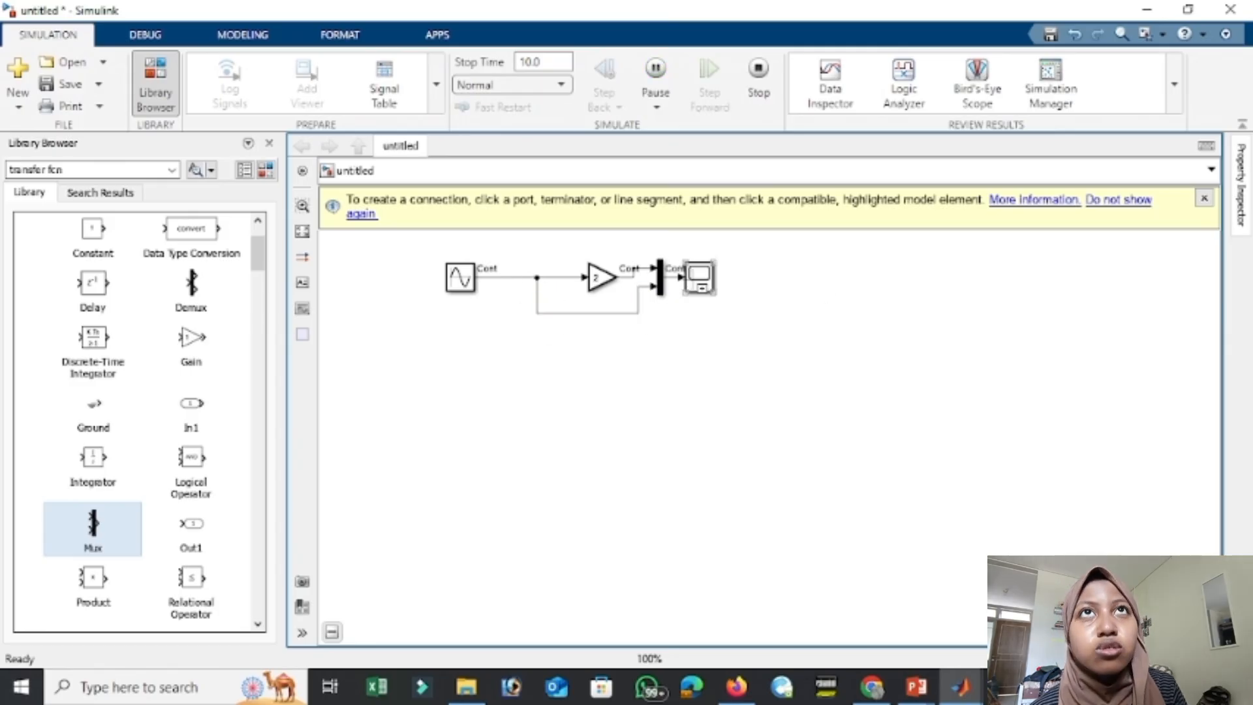
pyautogui.doubleClick(692, 280)
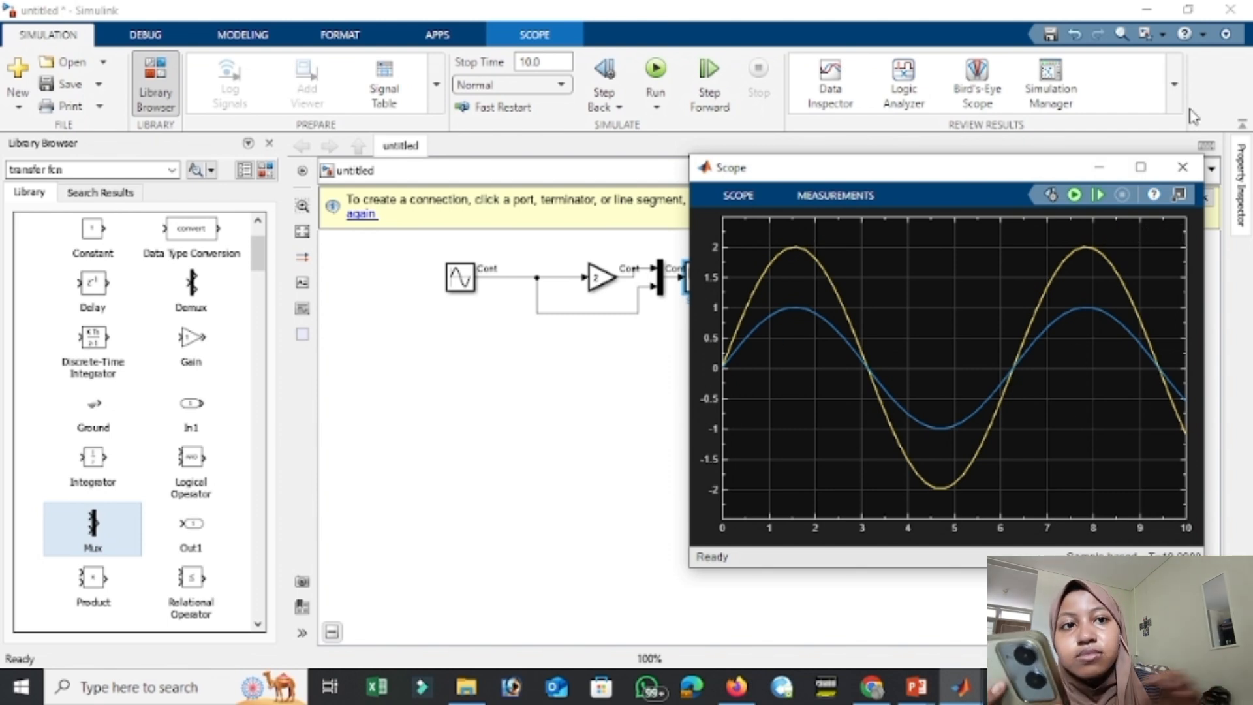
pyautogui.click(1183, 168)
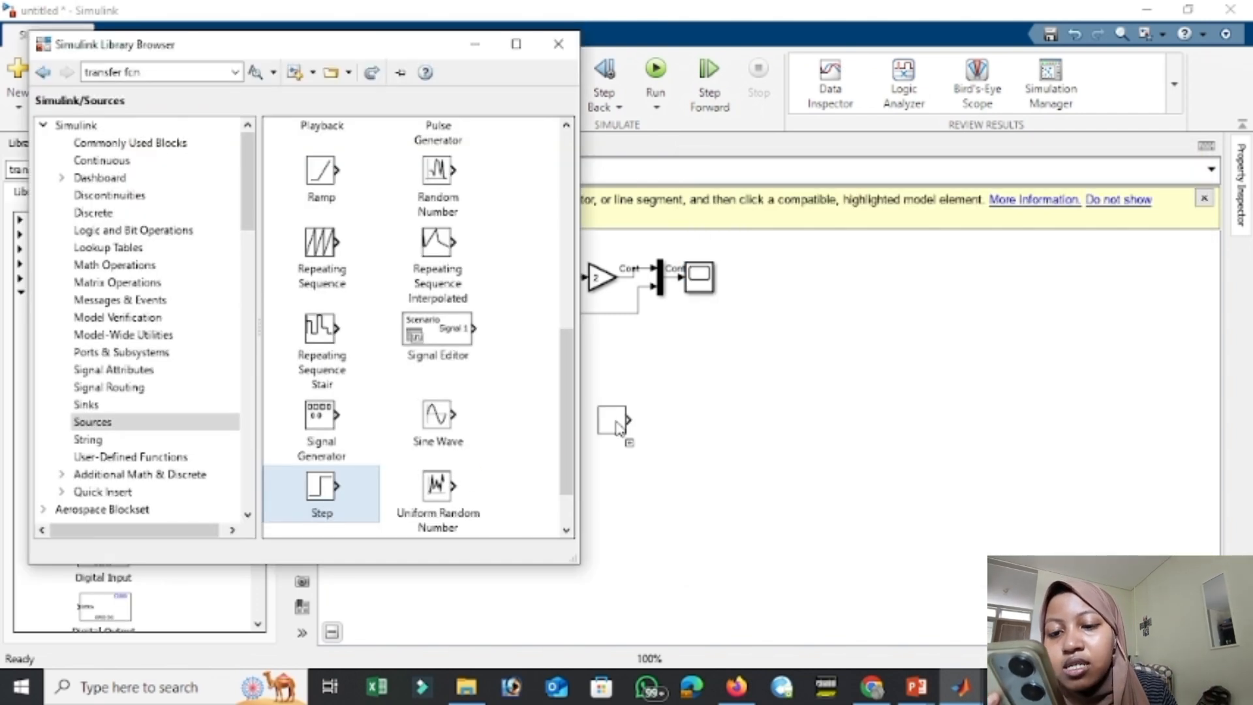
# Add a Step block to the model below the Sine Wave block.
pyautogui.moveTo(618, 434); pyautogui.dragTo(460, 374)
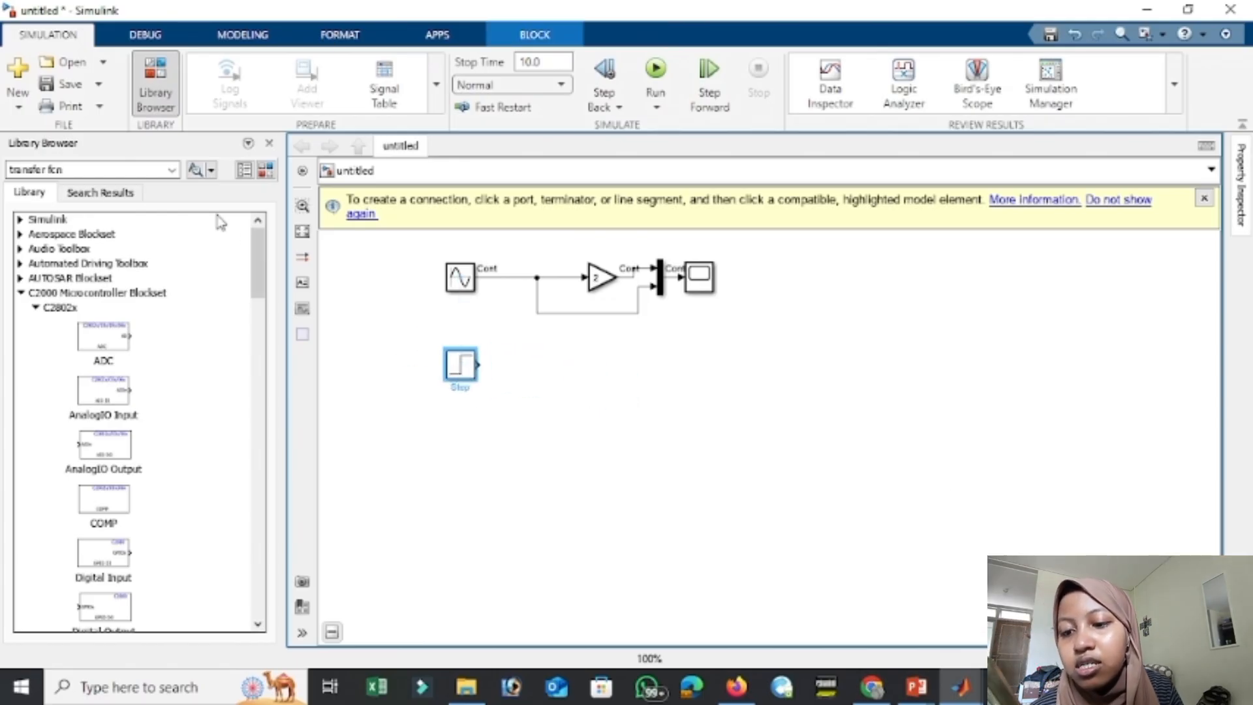
pyautogui.scroll(-9, 144, 336)
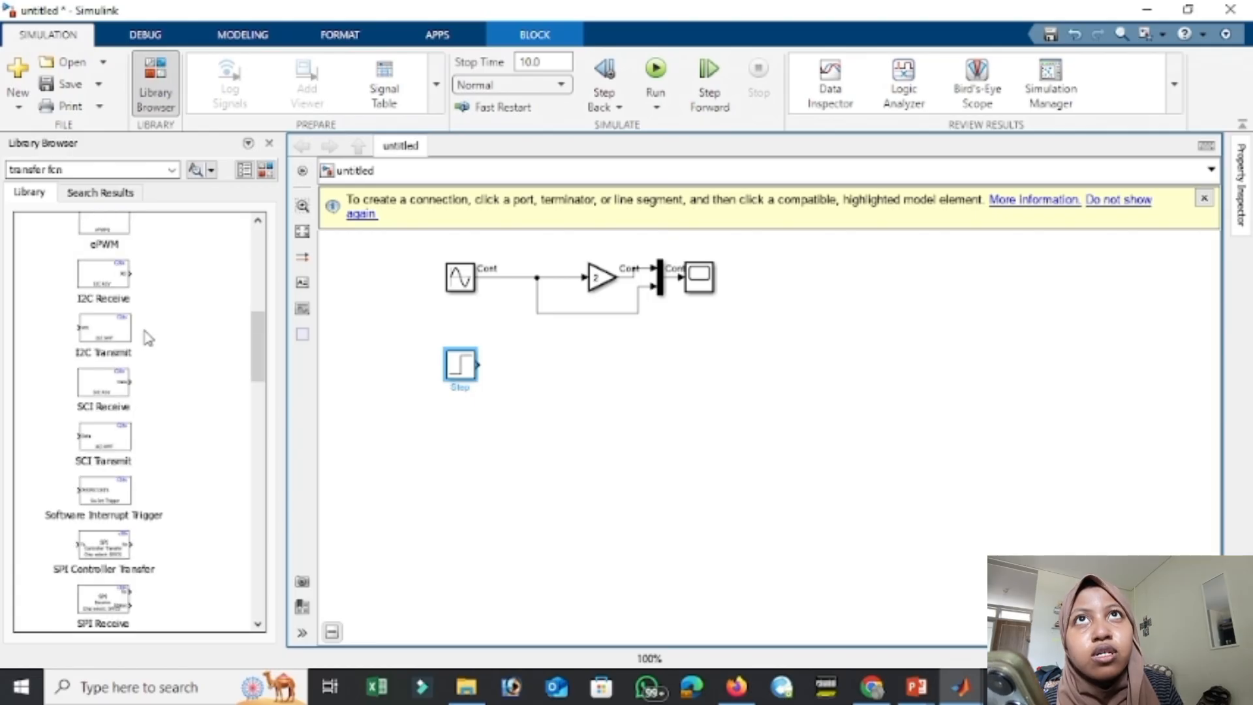
pyautogui.scroll(-15, 148, 337)
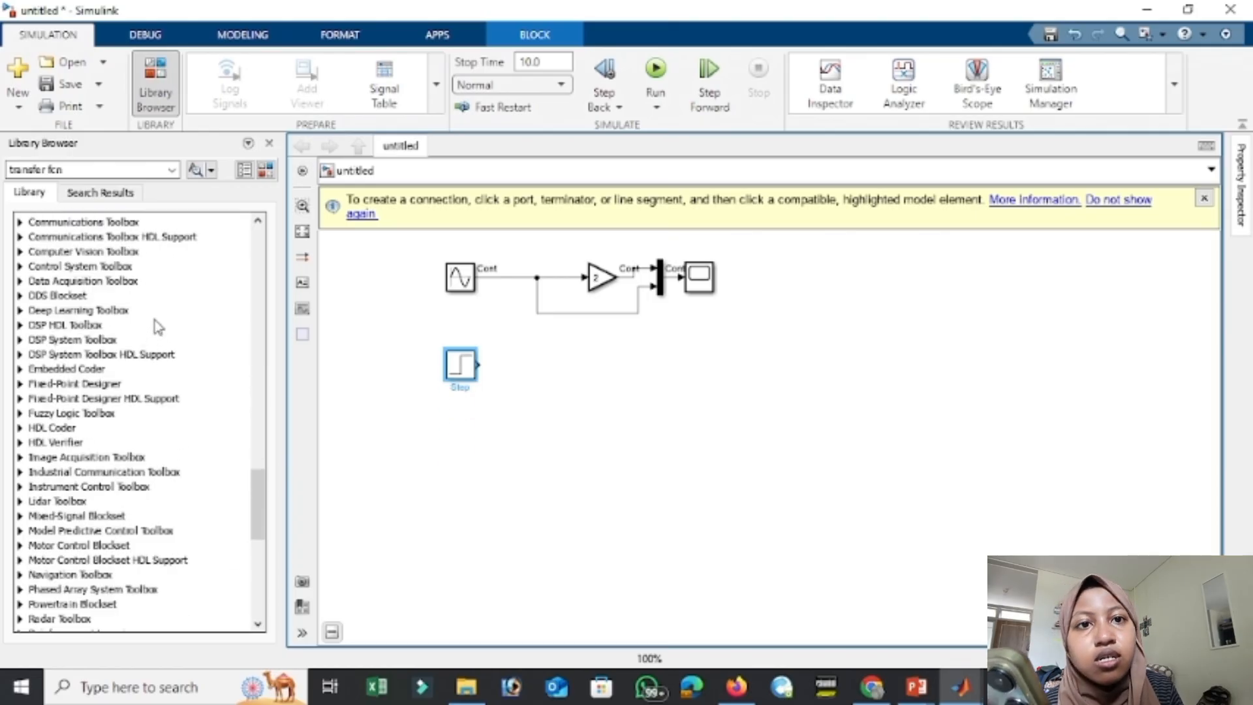
pyautogui.scroll(10, 164, 323)
pyautogui.click(30, 195)
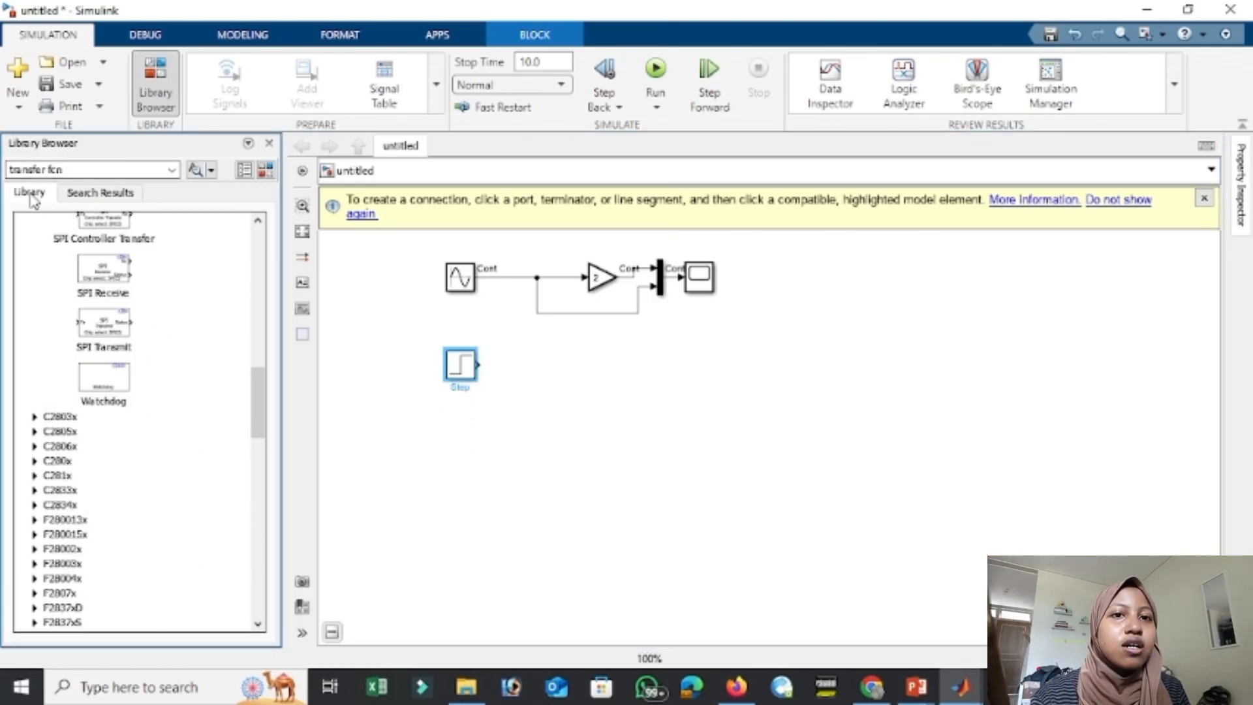
pyautogui.click(171, 171)
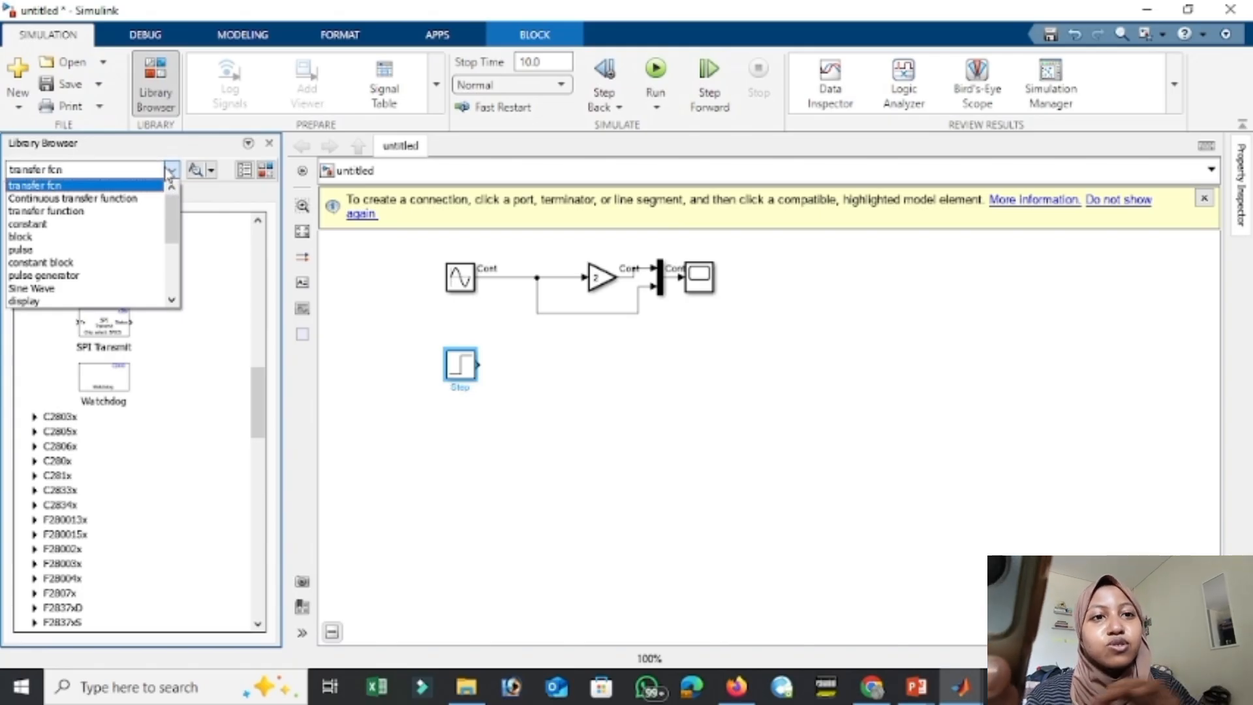
pyautogui.click(169, 173)
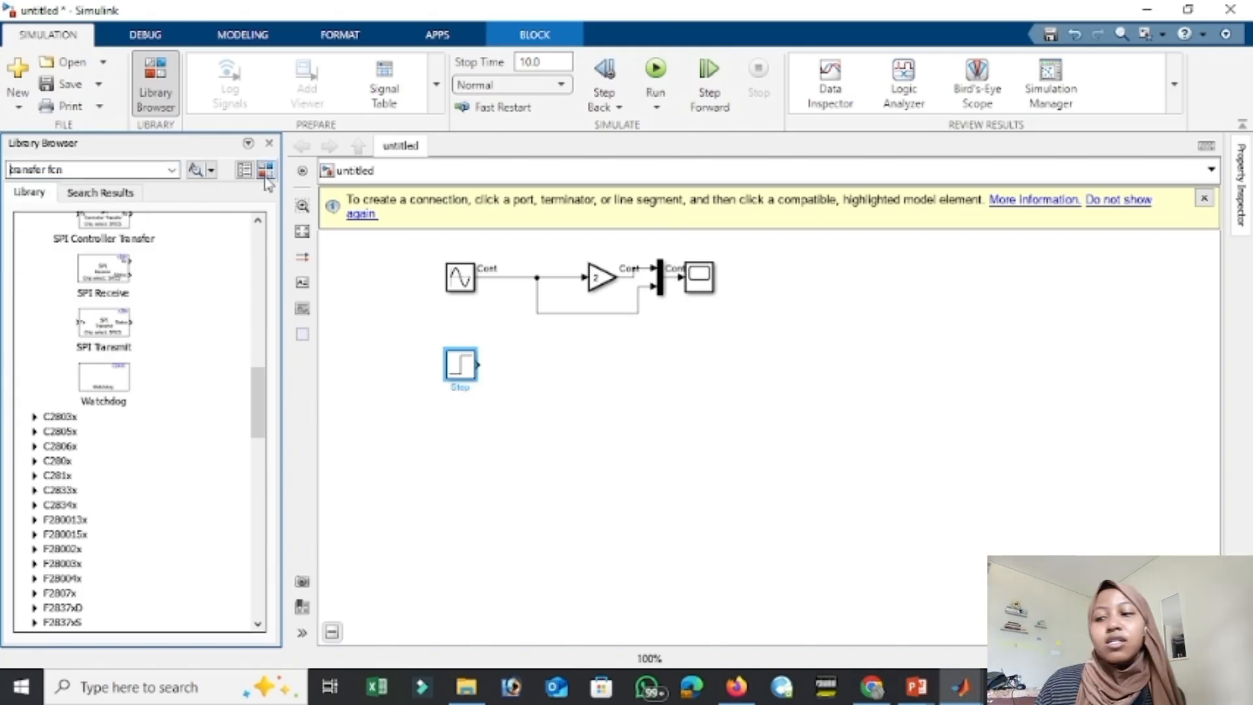
pyautogui.click(258, 222)
pyautogui.click(167, 113)
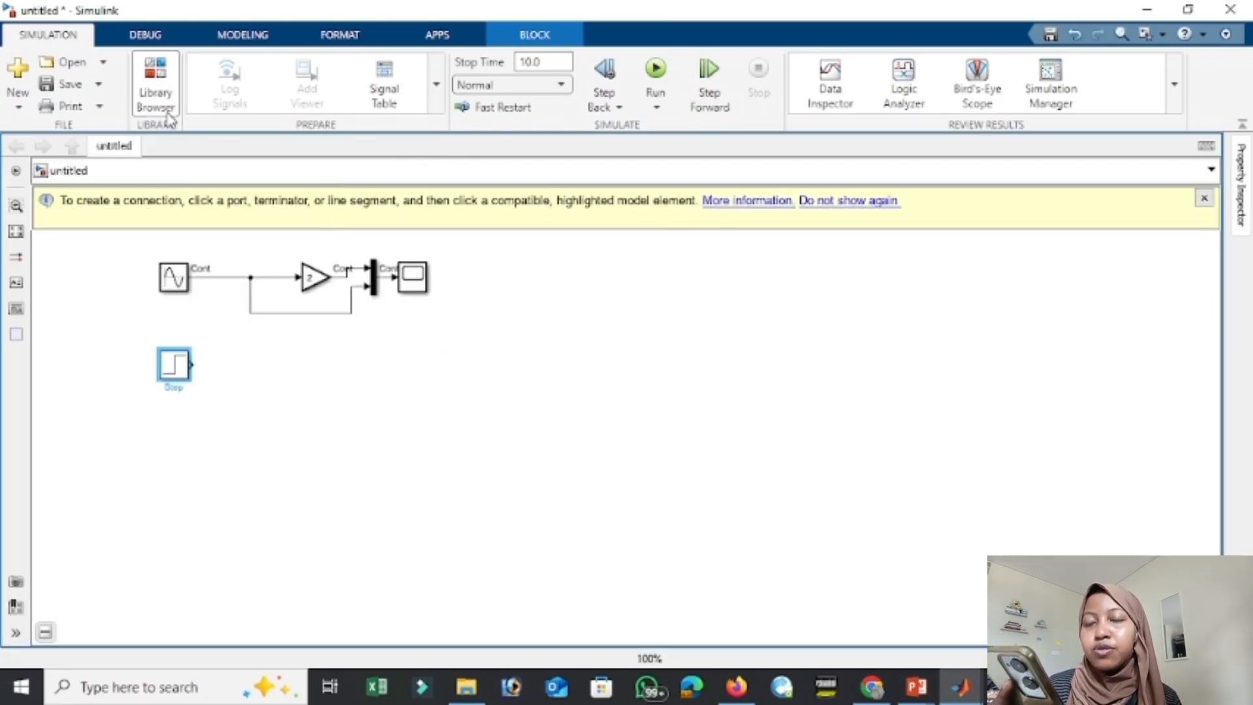
pyautogui.click(168, 113)
# Add a Ramp block from the Simulink sources below the Step block.
pyautogui.scroll(-5, 131, 392)
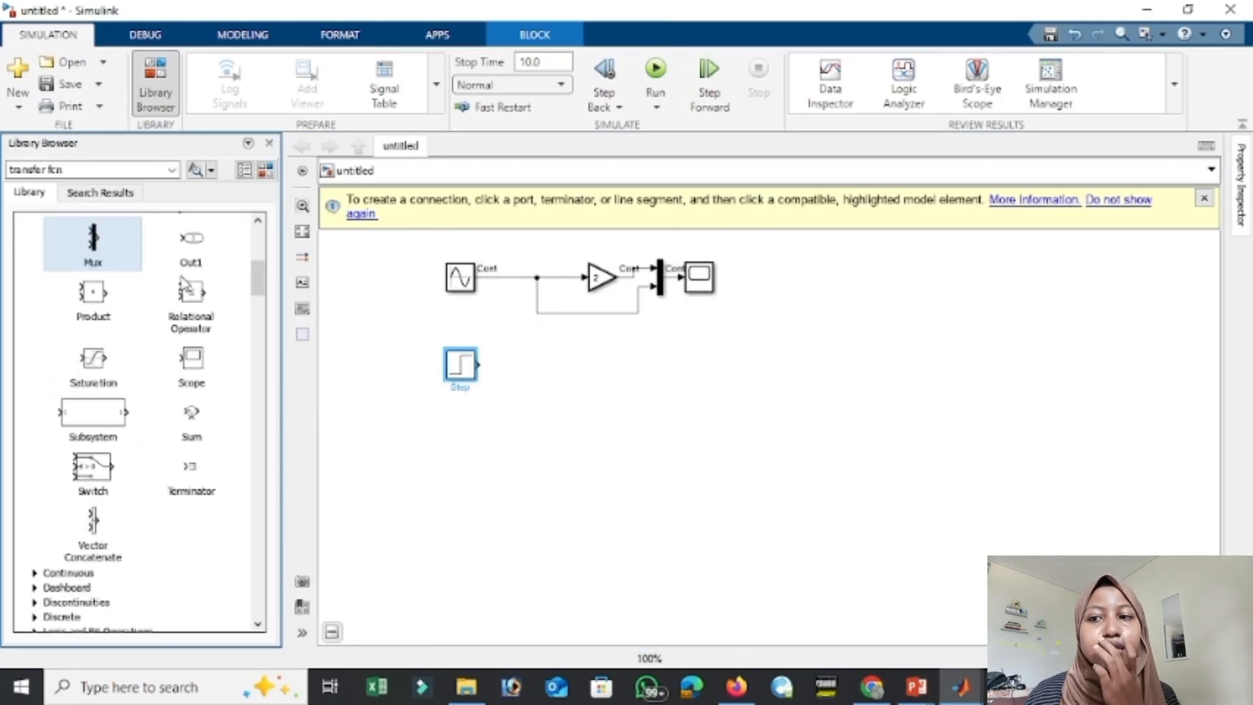
pyautogui.scroll(-15, 186, 284)
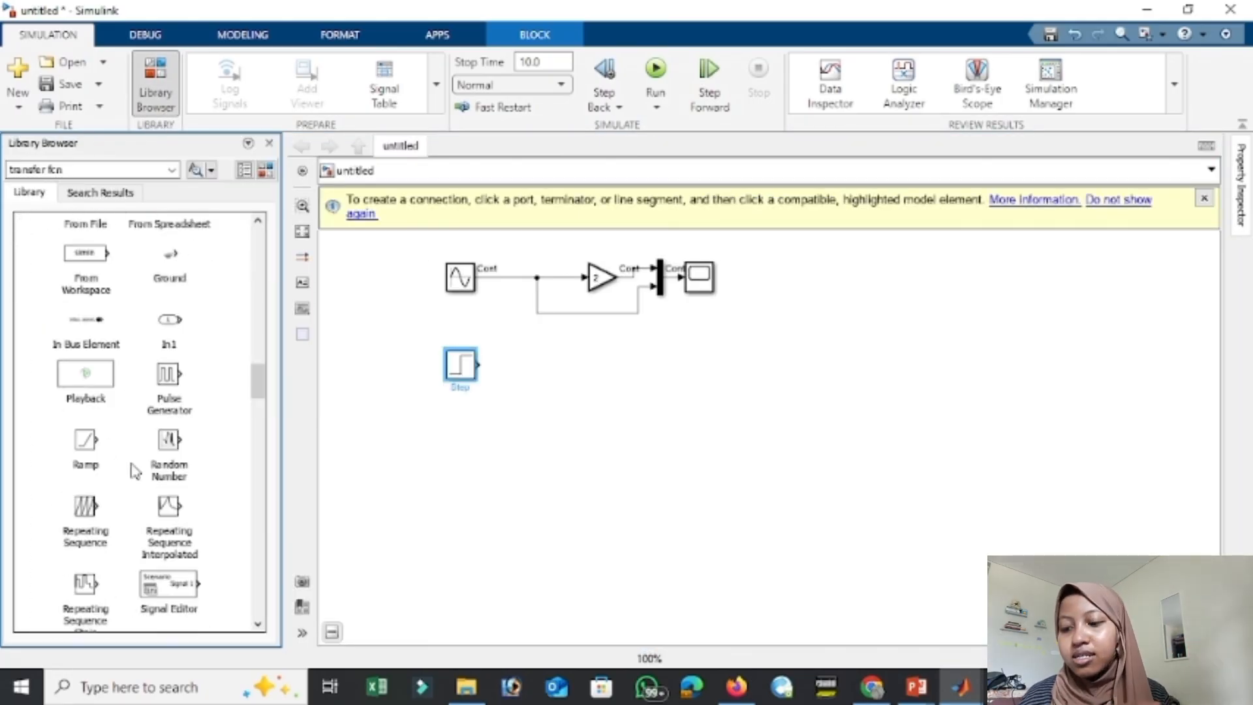
pyautogui.moveTo(85, 455); pyautogui.dragTo(461, 442)
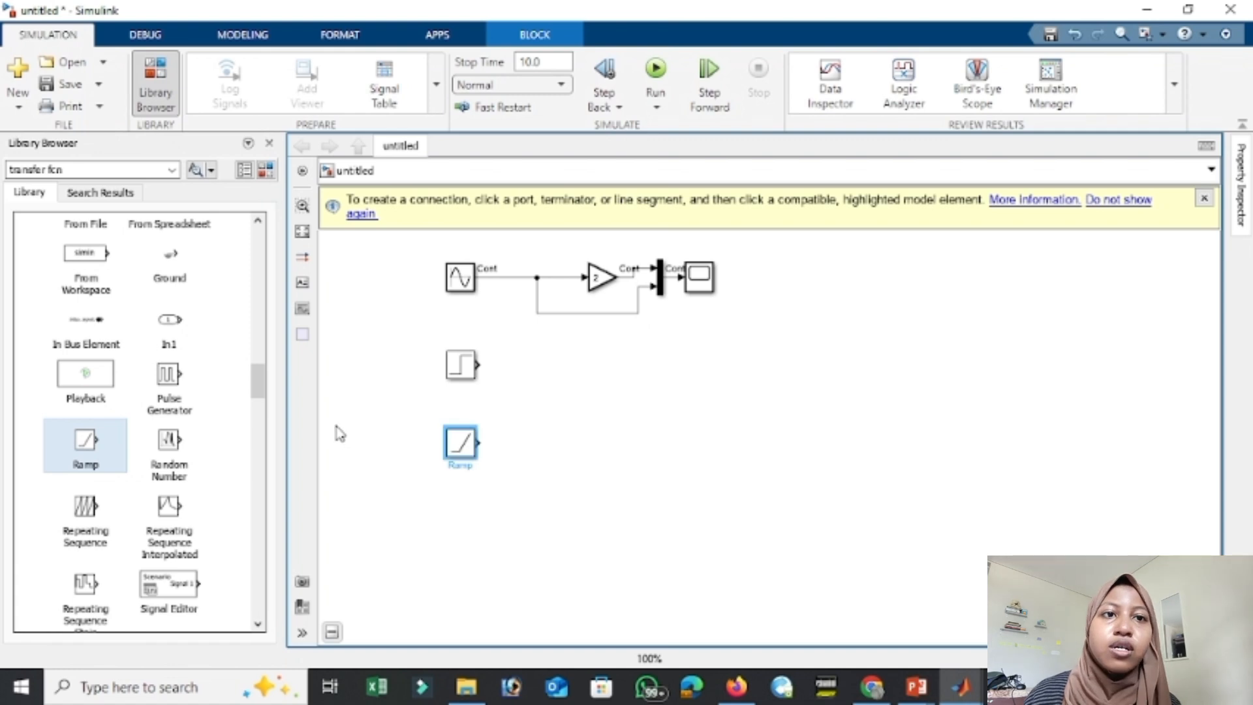
# Add a Random Number block and a Repeating Sequence block in the column below the Ramp block.
pyautogui.scroll(-4, 176, 424)
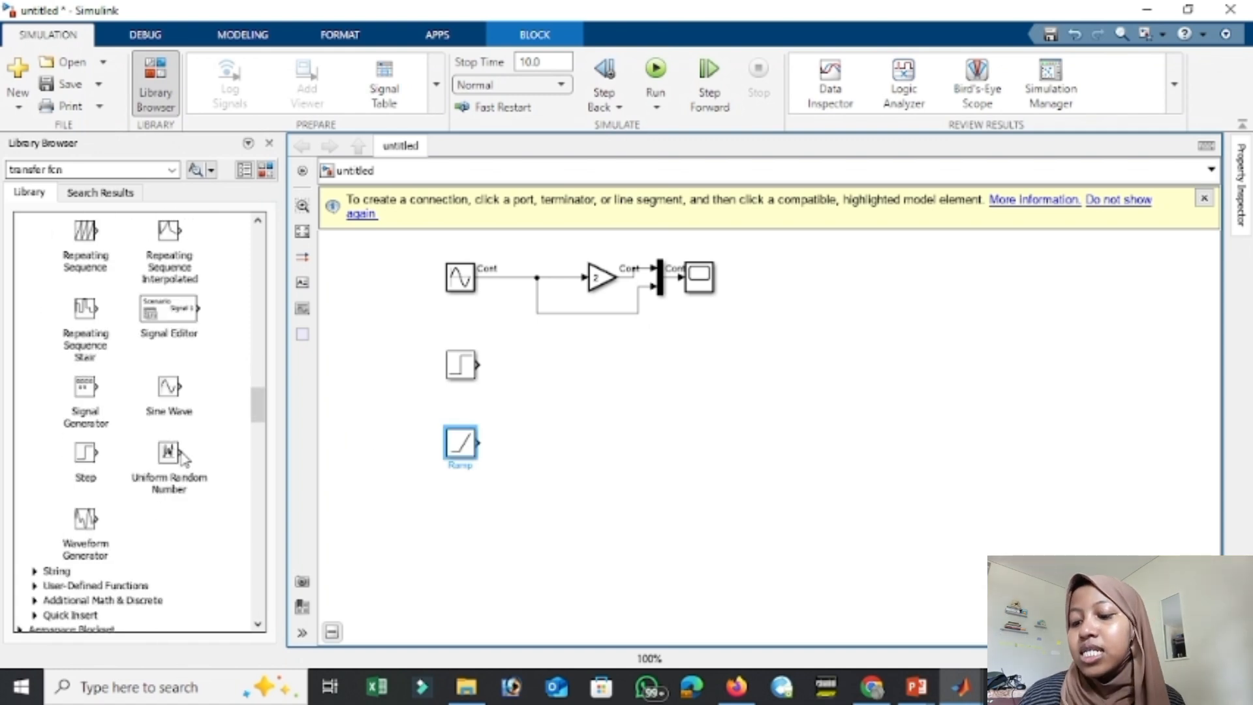
pyautogui.scroll(8, 196, 425)
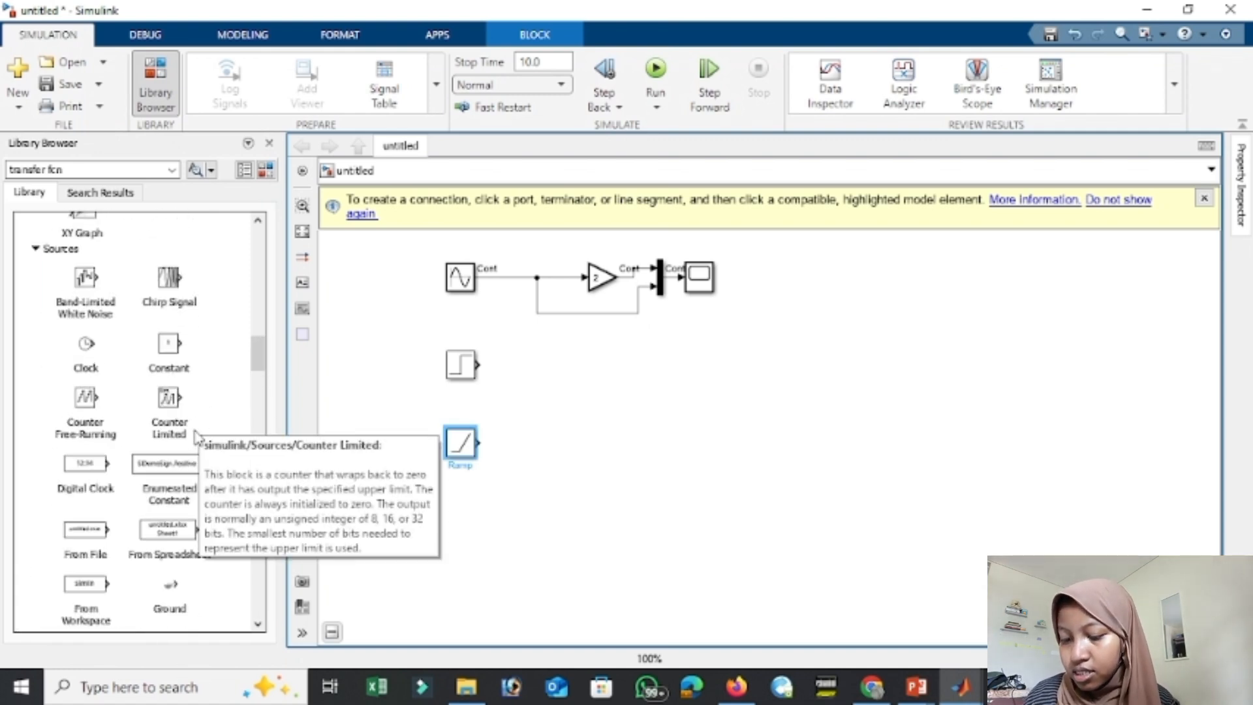
pyautogui.scroll(-5, 228, 411)
pyautogui.moveTo(167, 492); pyautogui.dragTo(483, 524)
pyautogui.scroll(6, 124, 358)
pyautogui.scroll(-5, 152, 377)
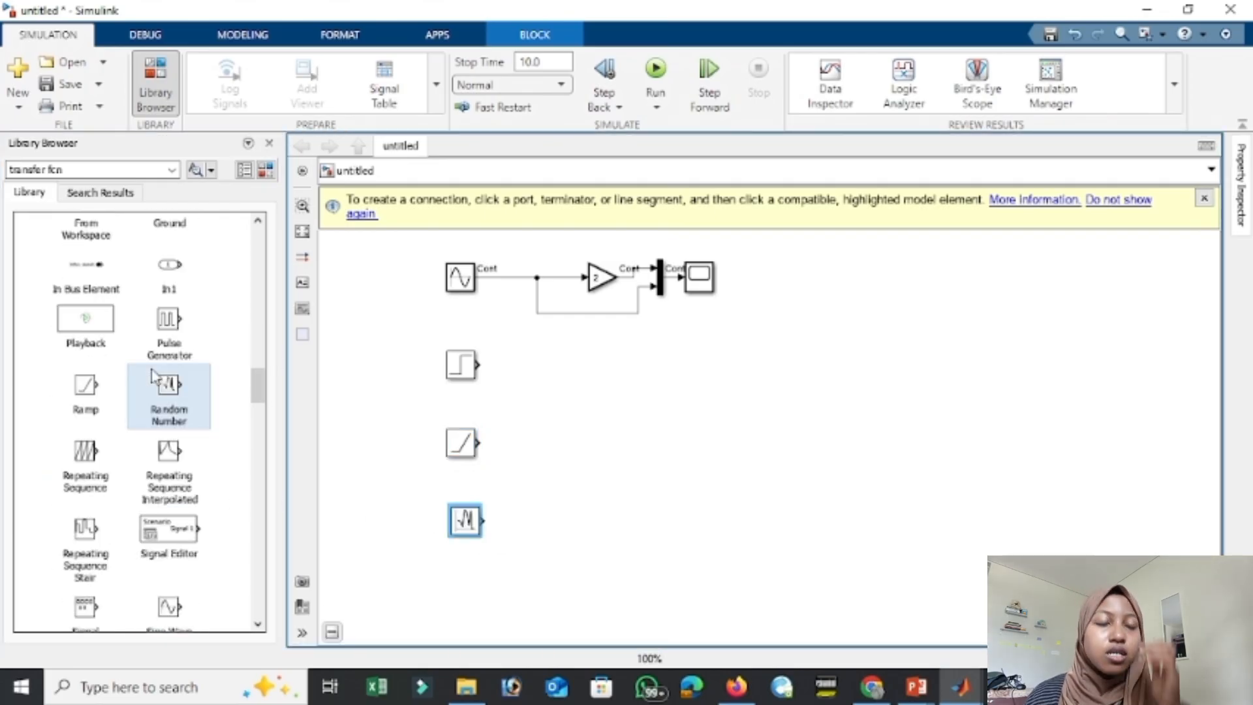
pyautogui.moveTo(84, 457); pyautogui.dragTo(471, 591)
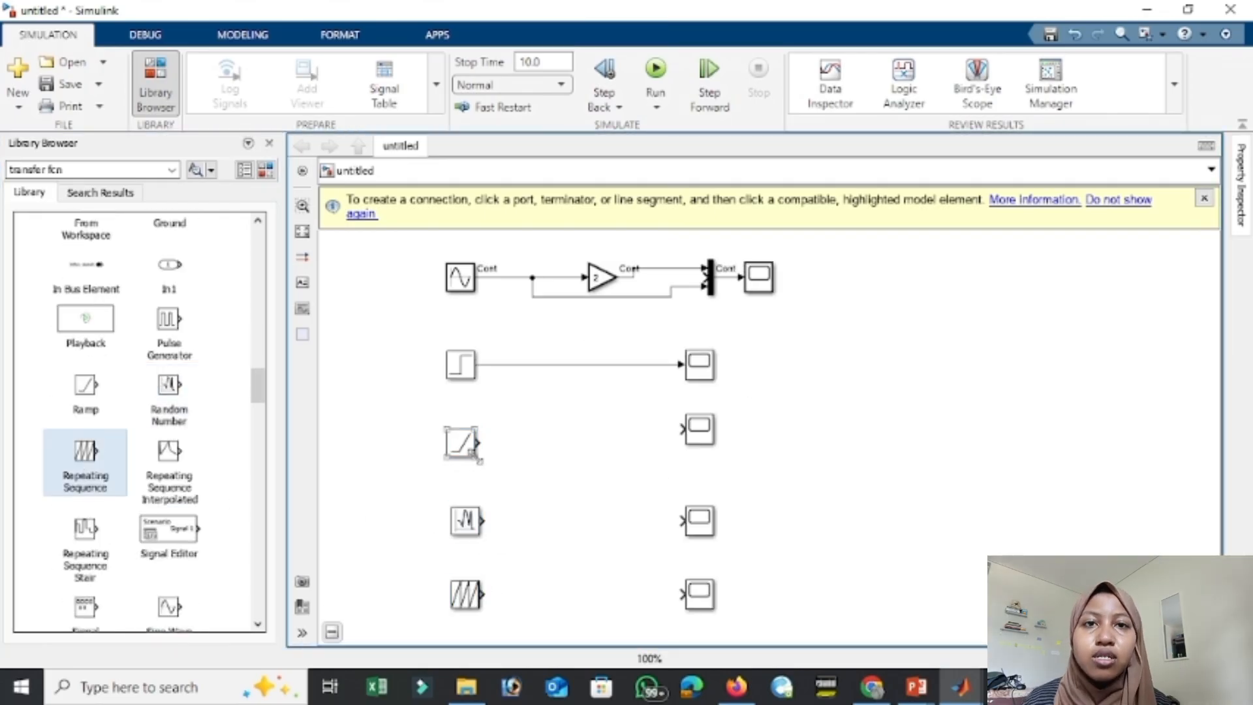
# Connect the Ramp, Random Number and Repeating Sequence blocks each to the Scope in their own row.
pyautogui.moveTo(476, 444); pyautogui.dragTo(706, 455)
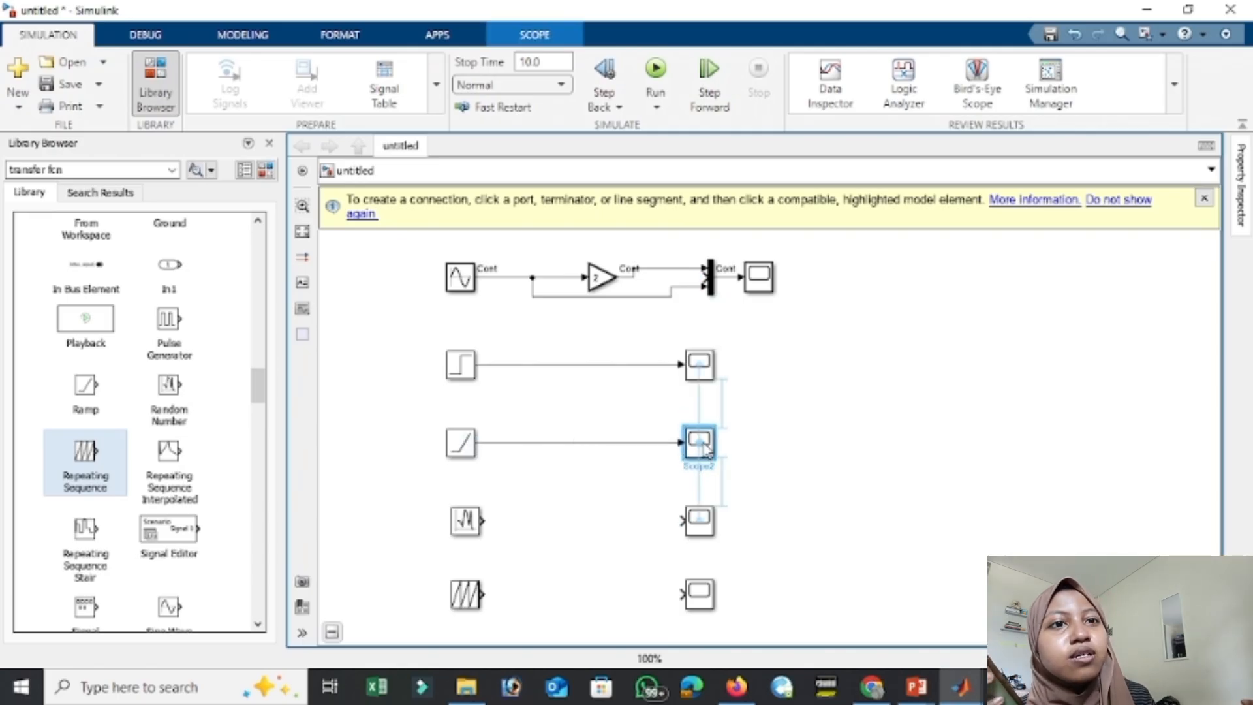
pyautogui.moveTo(483, 520); pyautogui.dragTo(697, 521)
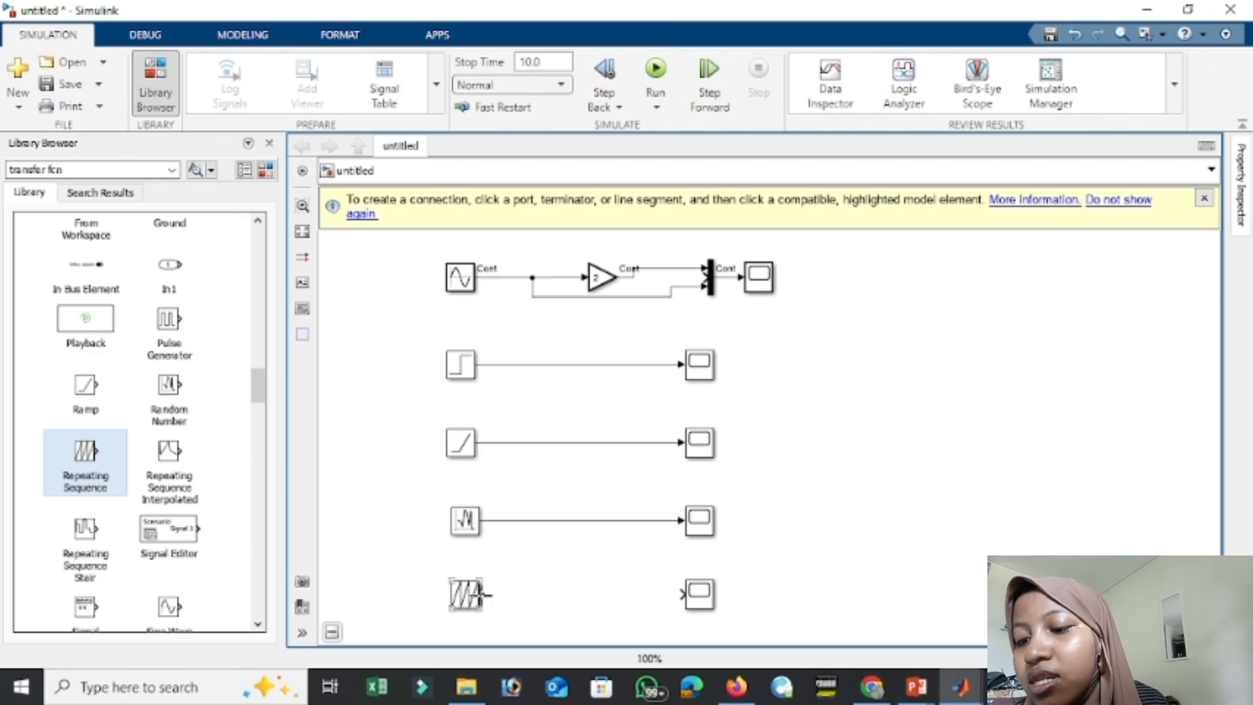
pyautogui.moveTo(484, 594); pyautogui.dragTo(701, 598)
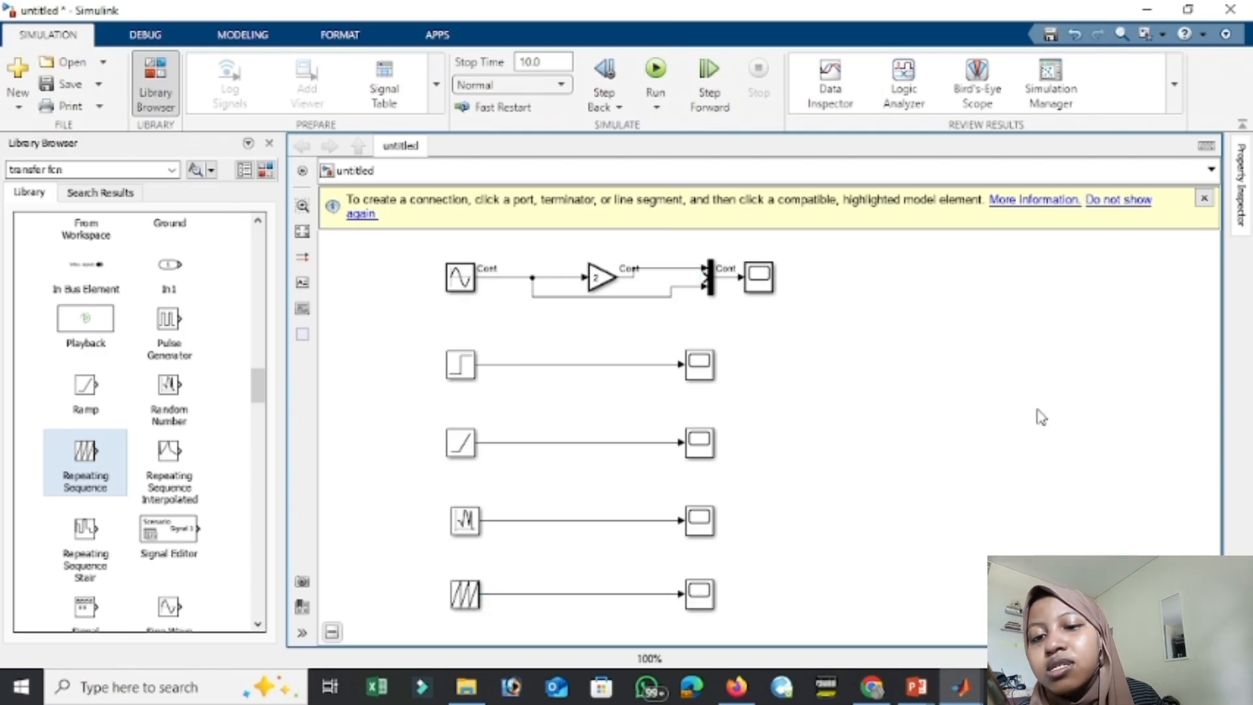
# Examine the Step, Ramp and Random Number signals in their scopes and the parameters of the Ramp and Repeating Sequence blocks.
pyautogui.doubleClick(699, 369)
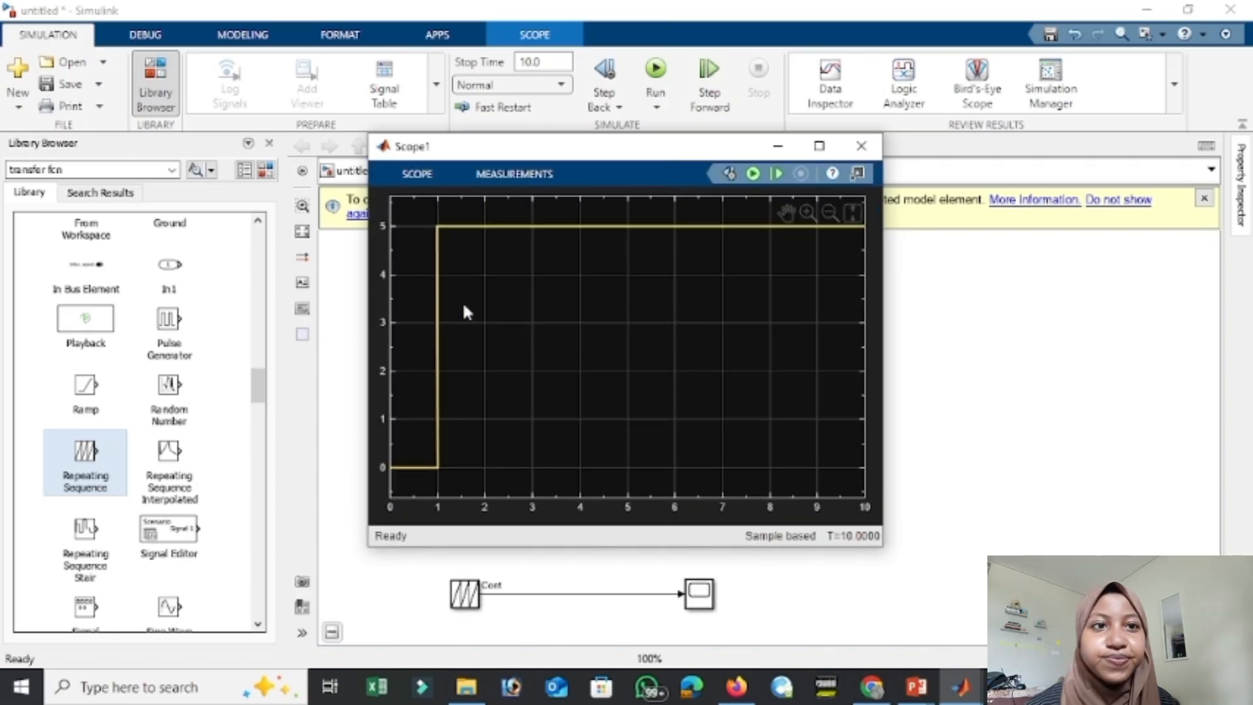
pyautogui.click(861, 145)
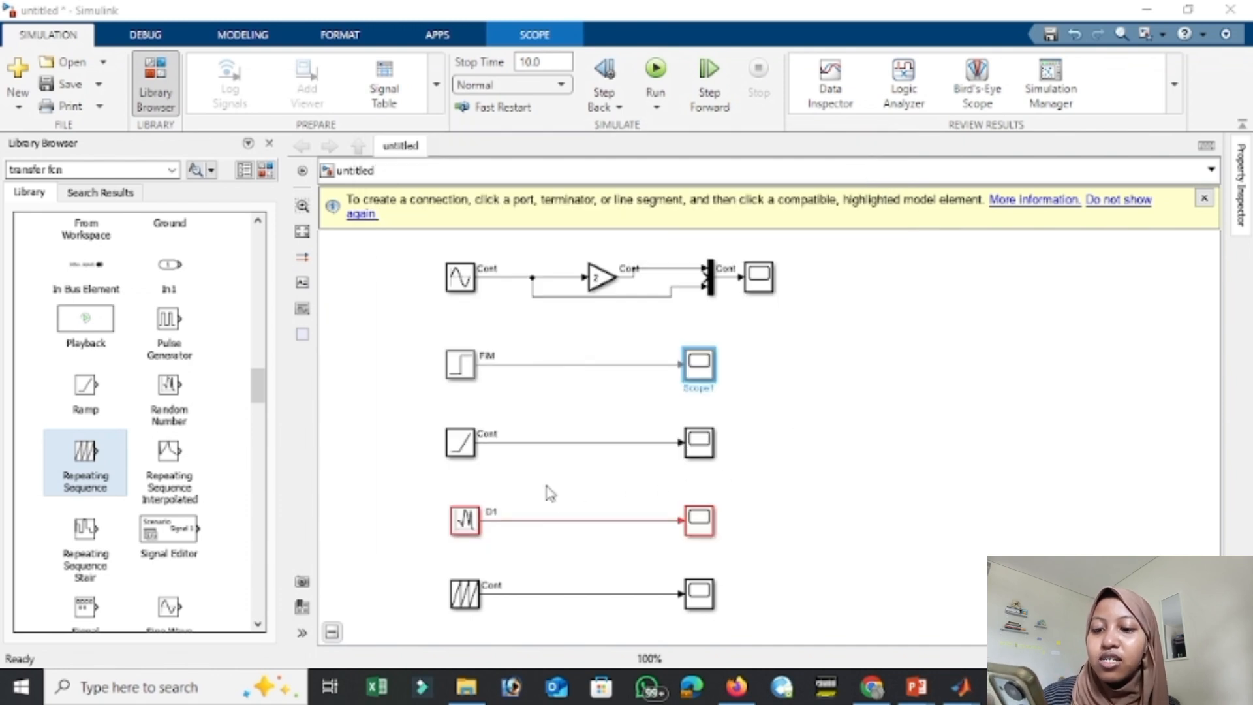
pyautogui.doubleClick(461, 449)
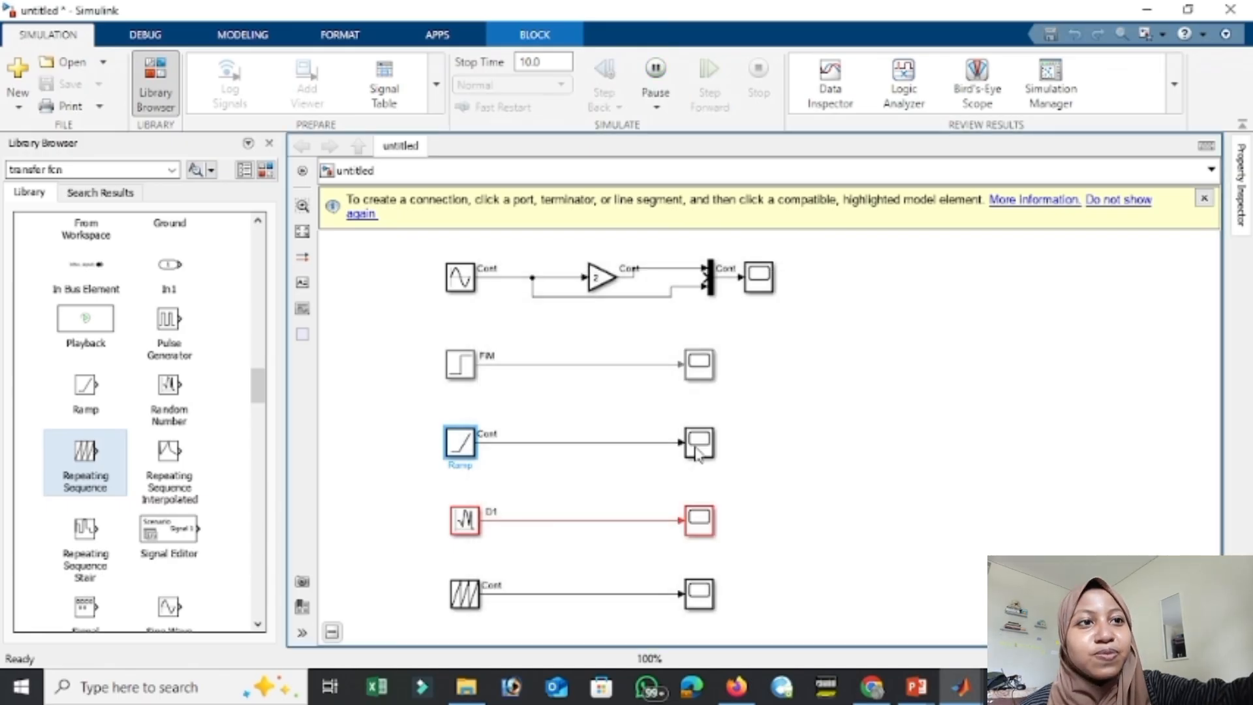
pyautogui.doubleClick(700, 442)
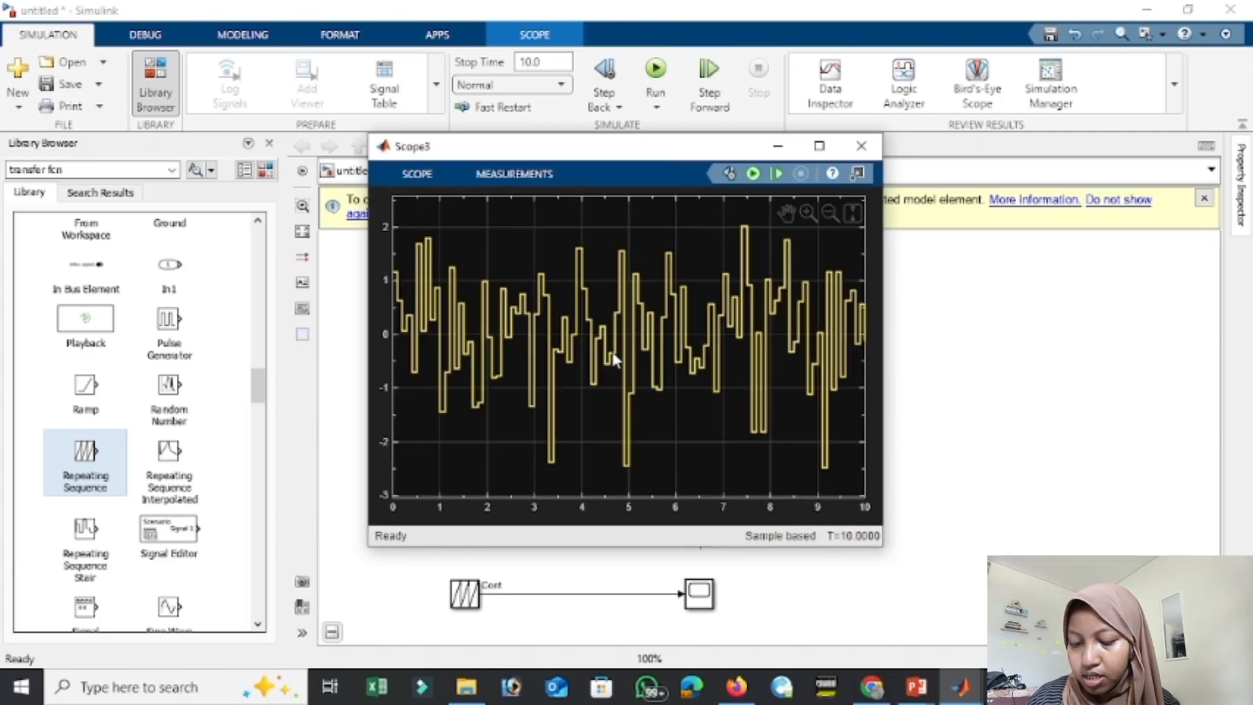
pyautogui.click(860, 146)
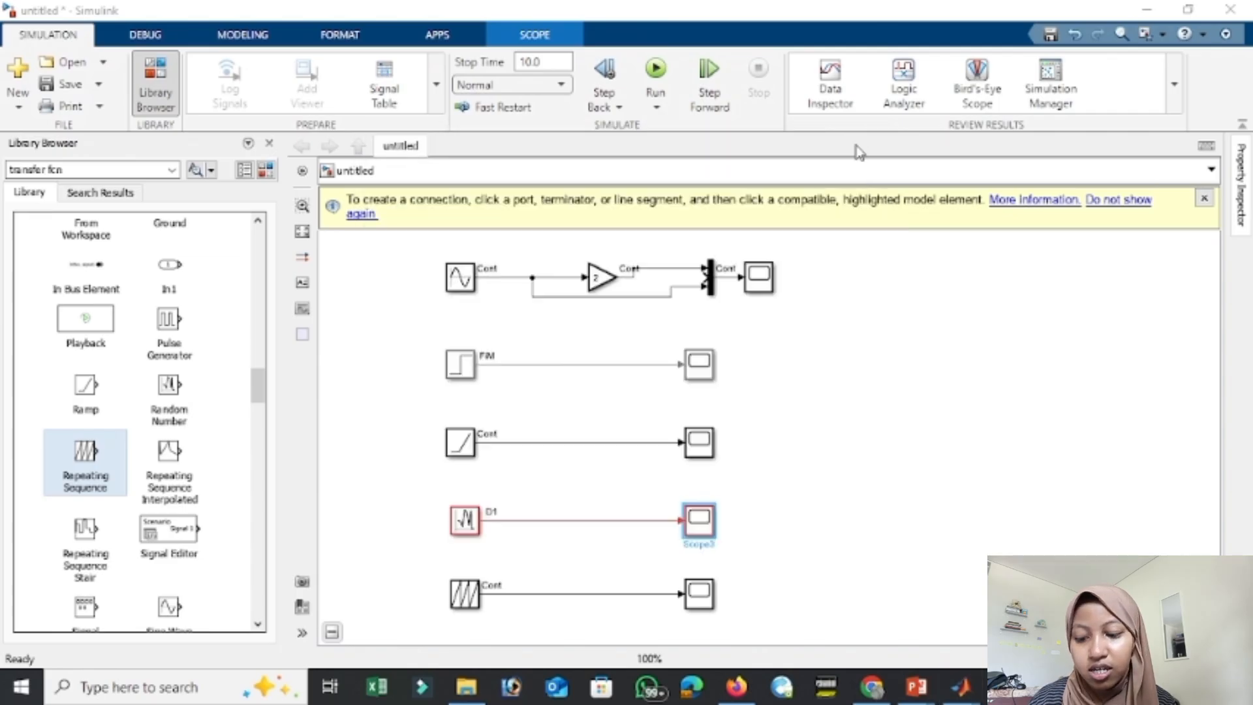
pyautogui.doubleClick(465, 594)
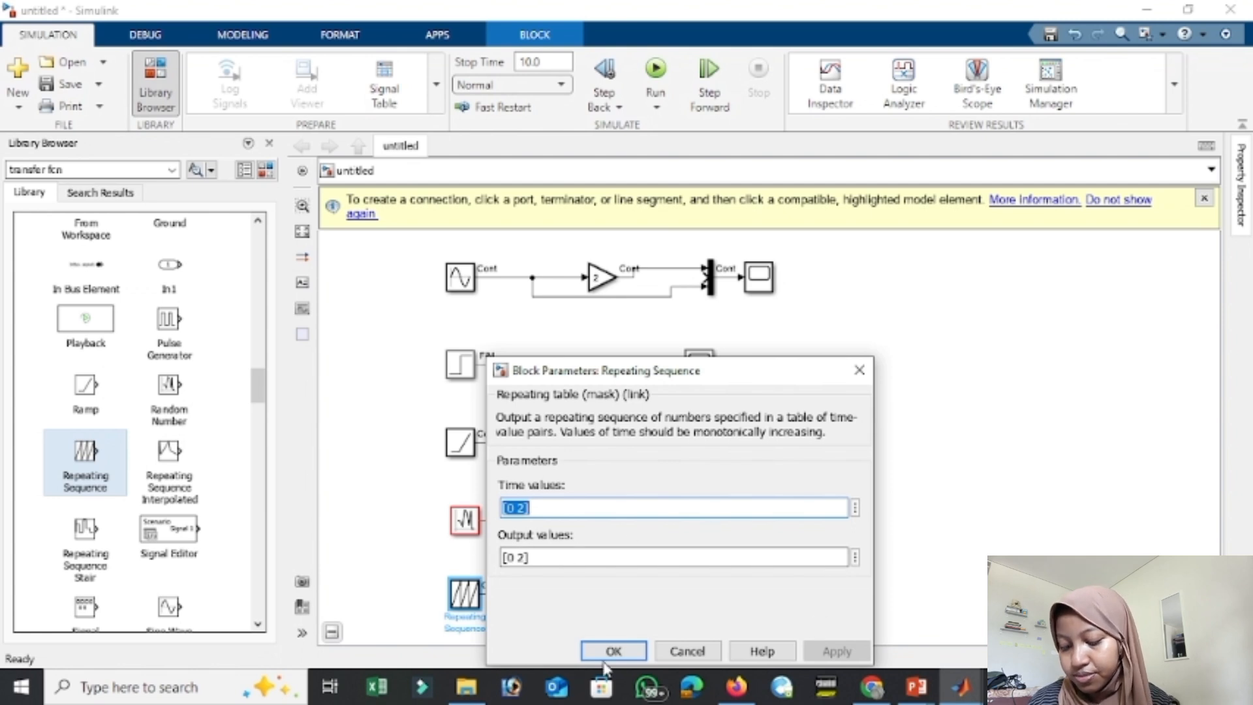
pyautogui.click(613, 651)
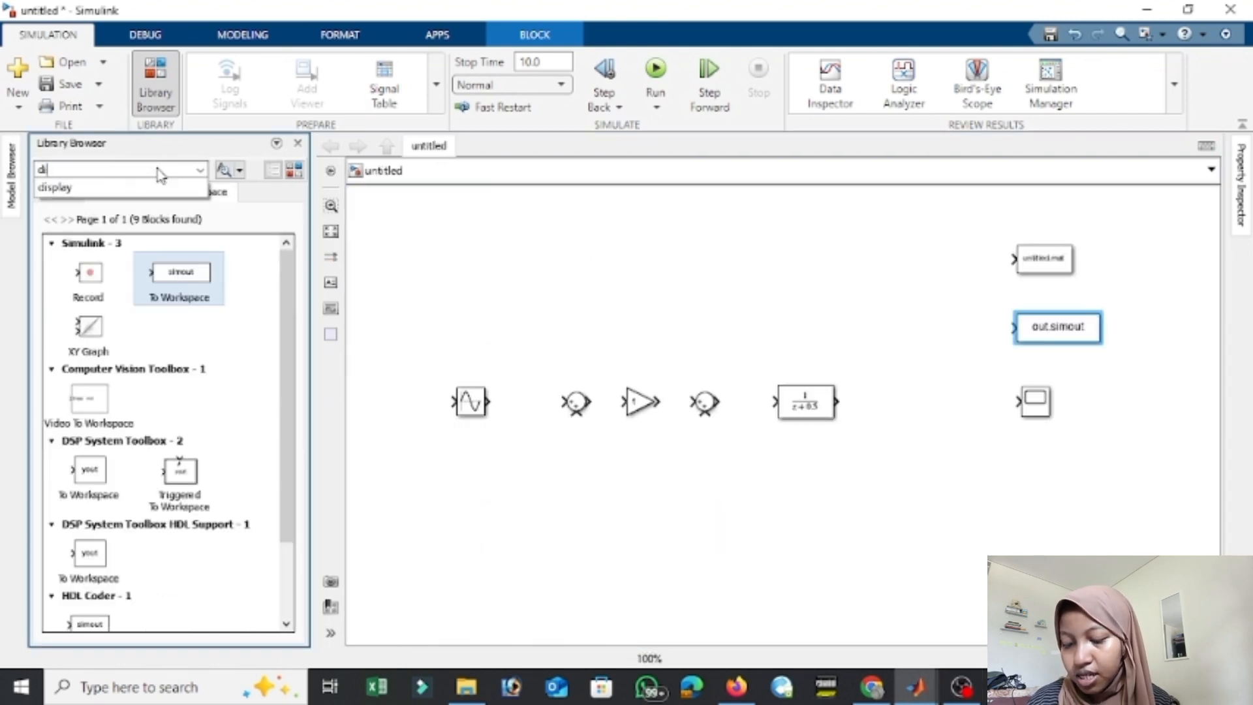
# Search the block library for display and place a Display block below the Scope.
pyautogui.write('splay')
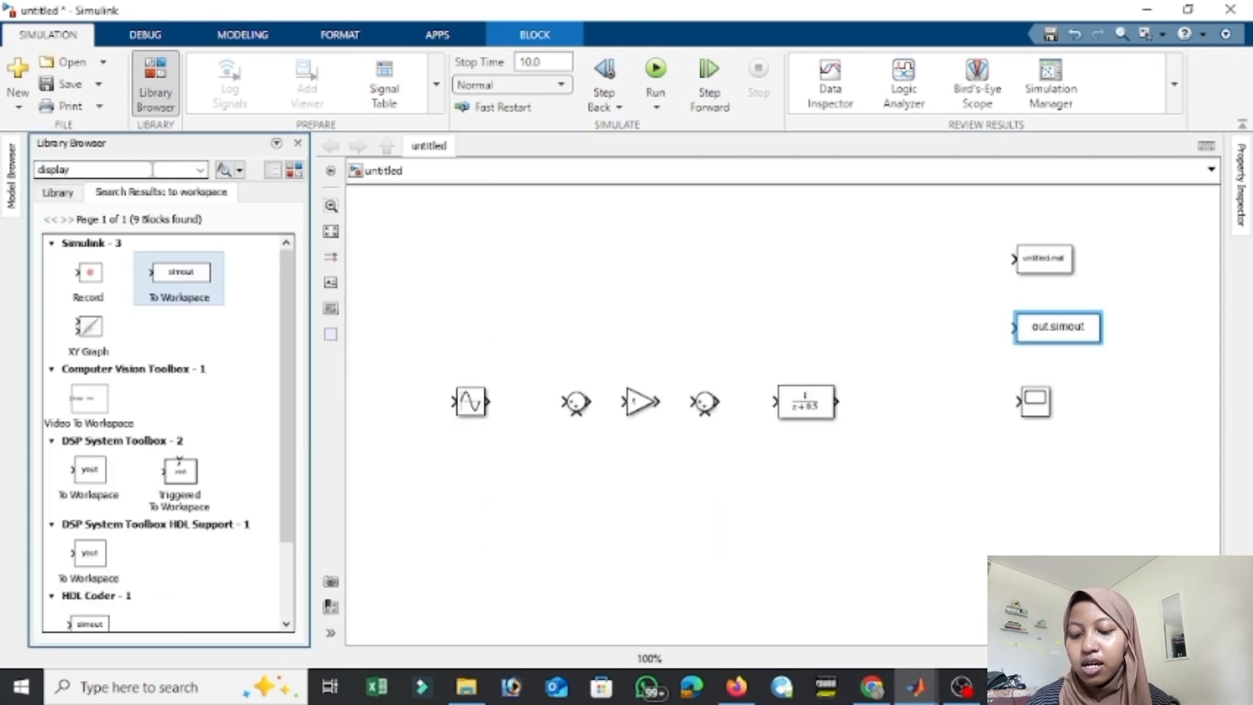
pyautogui.press('Return')
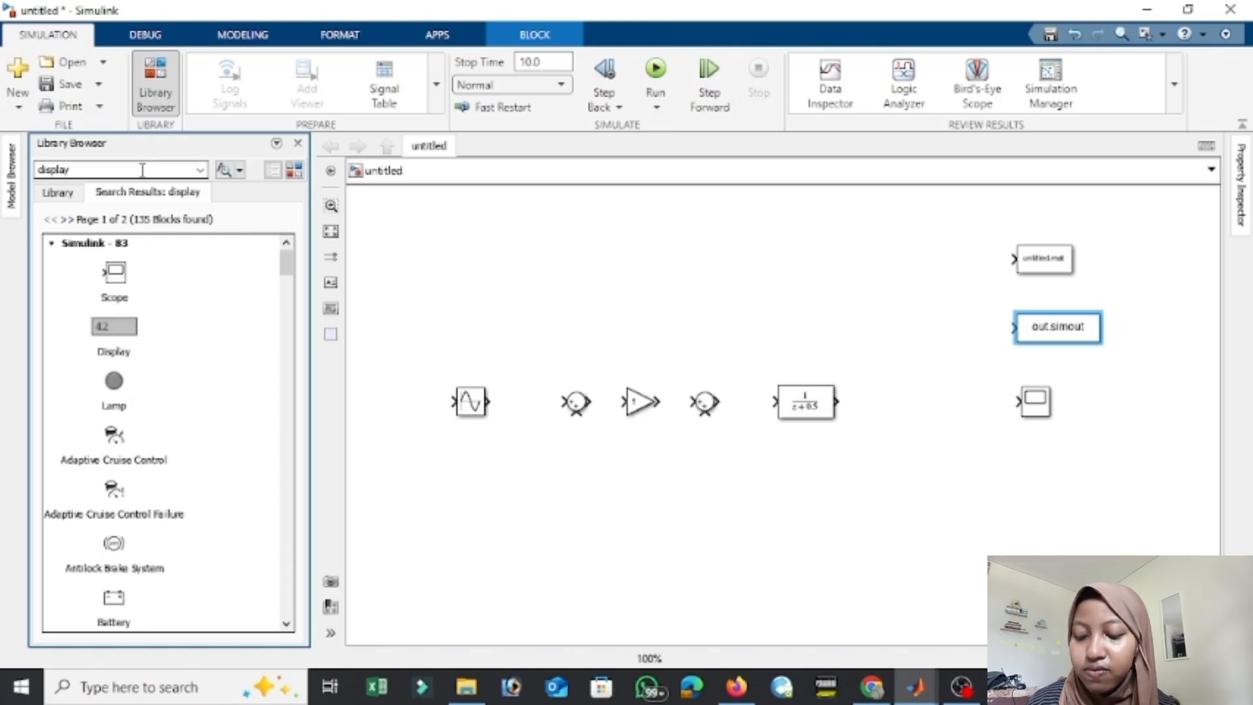
pyautogui.moveTo(115, 326); pyautogui.dragTo(1113, 474)
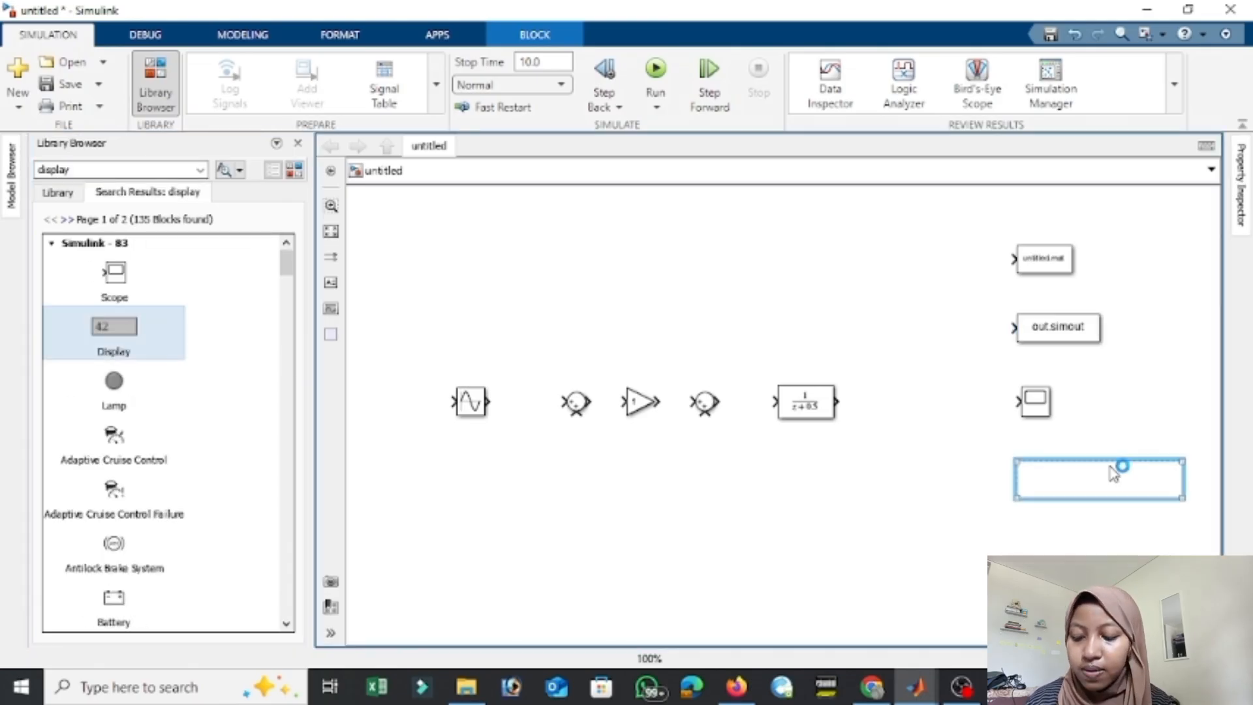
# Check the parameters of the Display block below the Scope and delete that block from the model.
pyautogui.doubleClick(1081, 483)
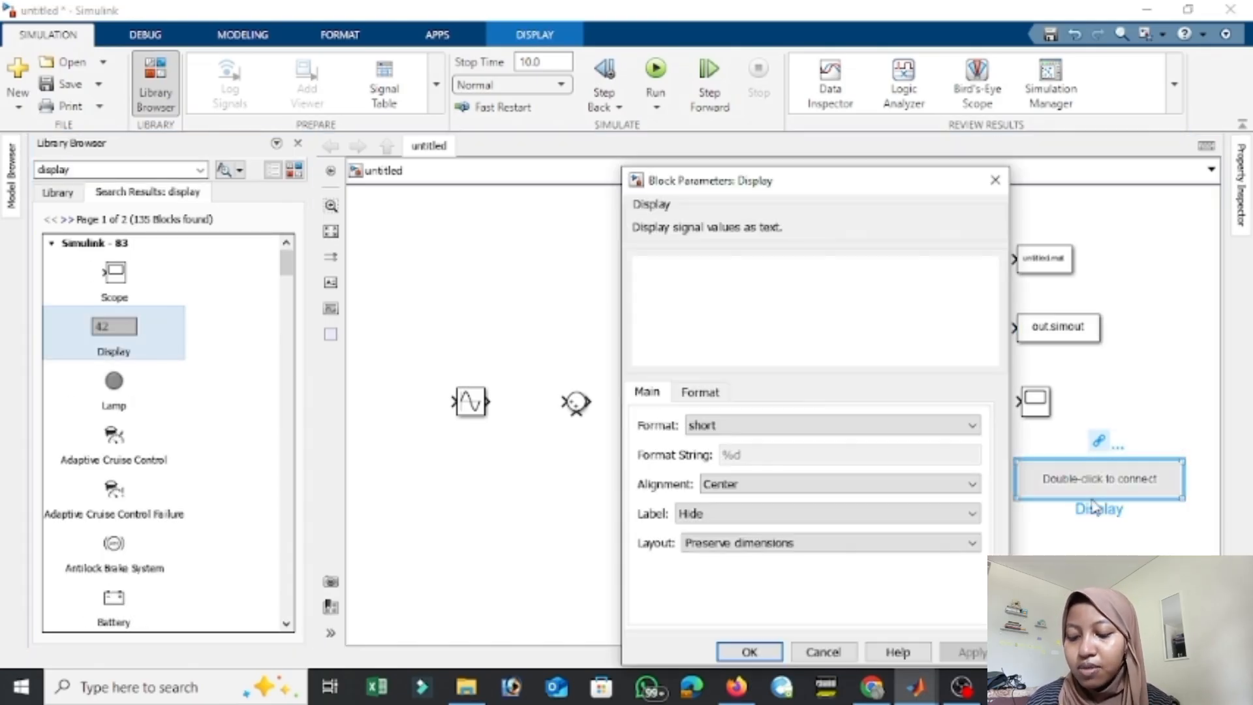
pyautogui.click(992, 181)
pyautogui.click(1107, 471)
pyautogui.press('Delete')
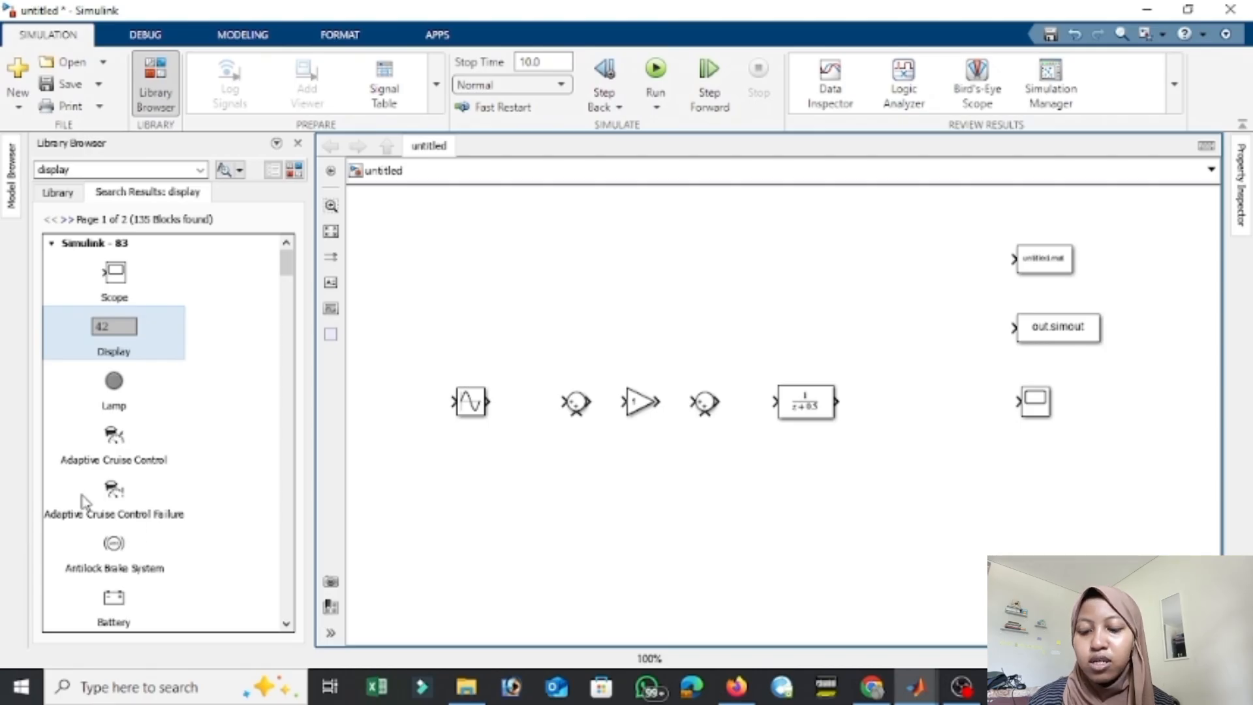
pyautogui.doubleClick(103, 169)
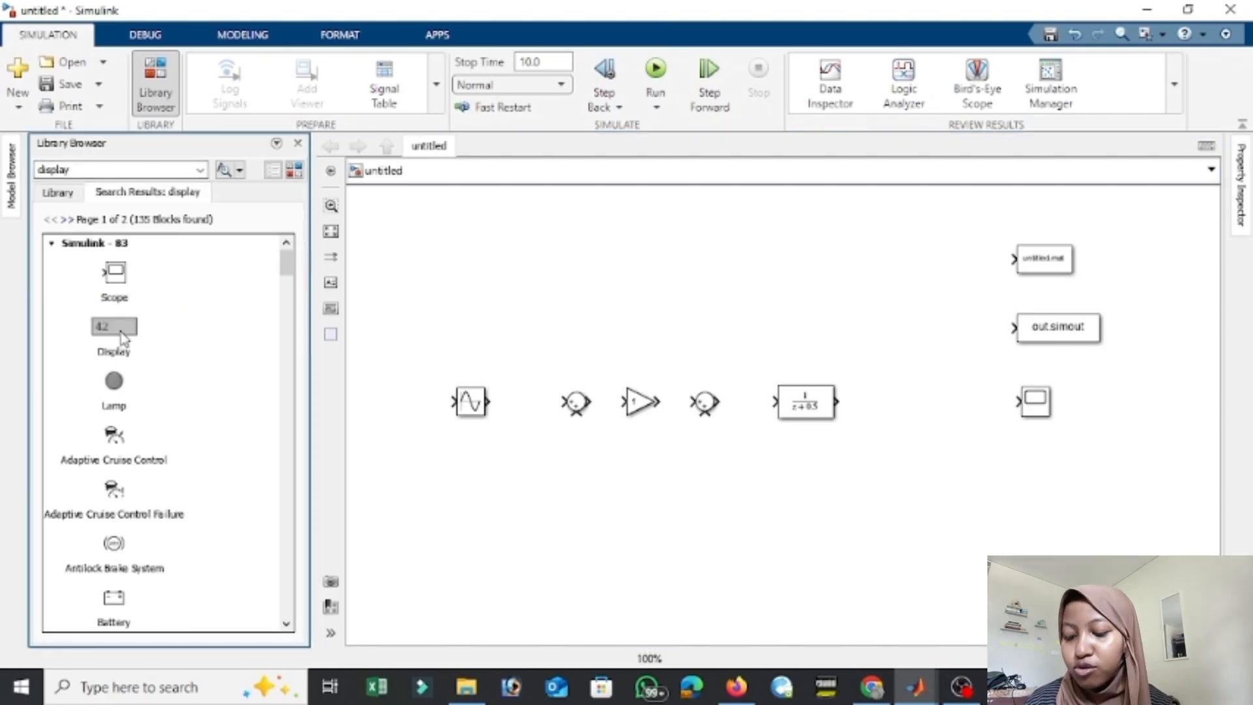
pyautogui.scroll(-5, 186, 316)
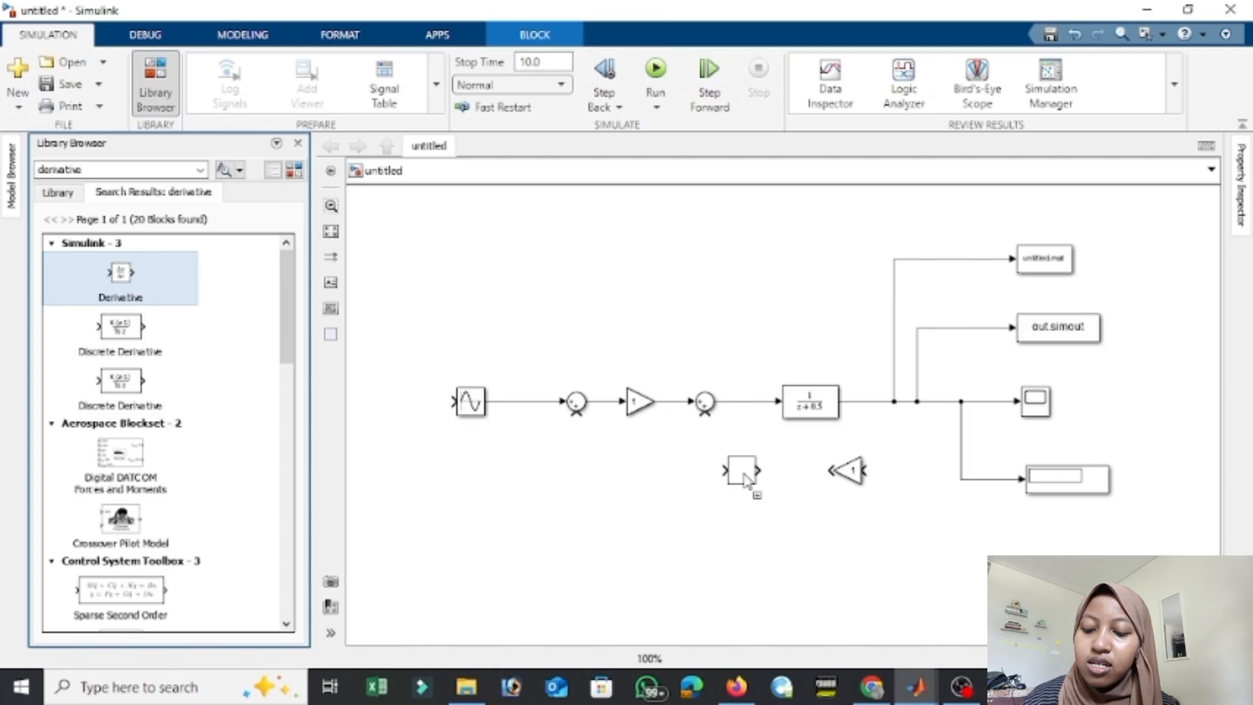
# Place a Derivative block beside the feedback Gain and wire the transfer function output through both to the second Sum's lower input.
pyautogui.moveTo(744, 476); pyautogui.dragTo(778, 468)
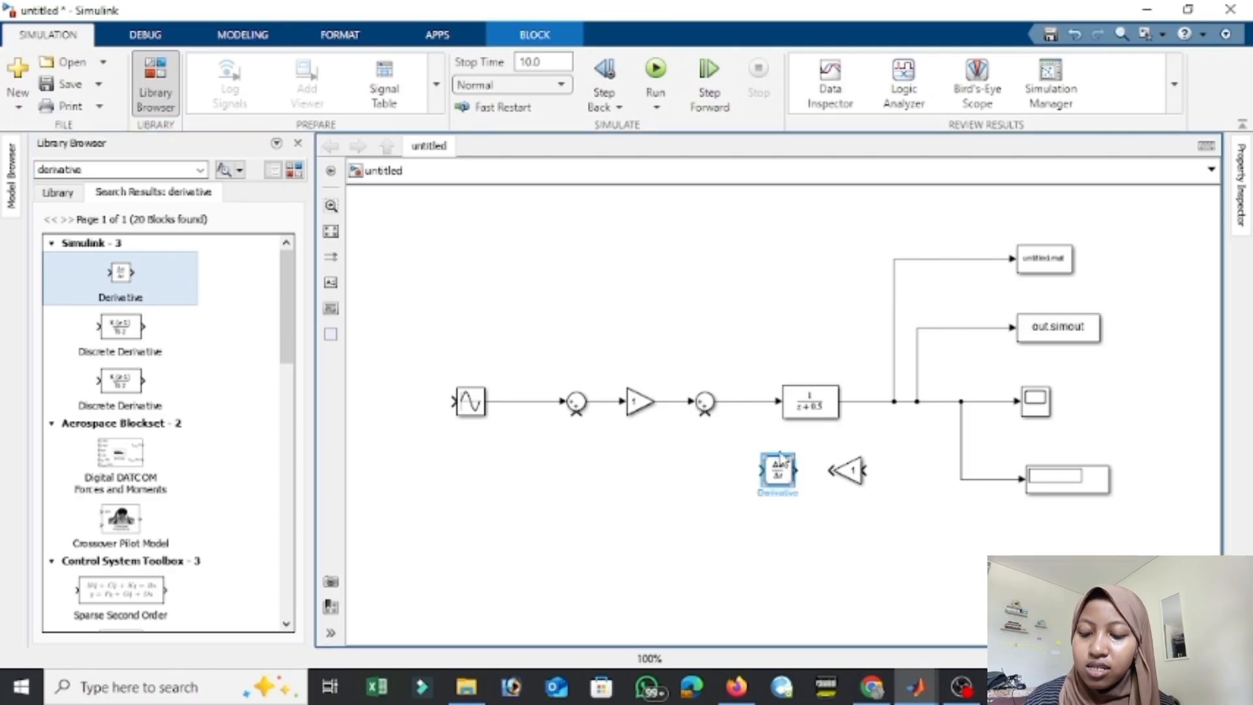
pyautogui.moveTo(866, 472); pyautogui.dragTo(879, 402)
pyautogui.moveTo(797, 470); pyautogui.dragTo(831, 471)
pyautogui.moveTo(762, 470); pyautogui.dragTo(705, 413)
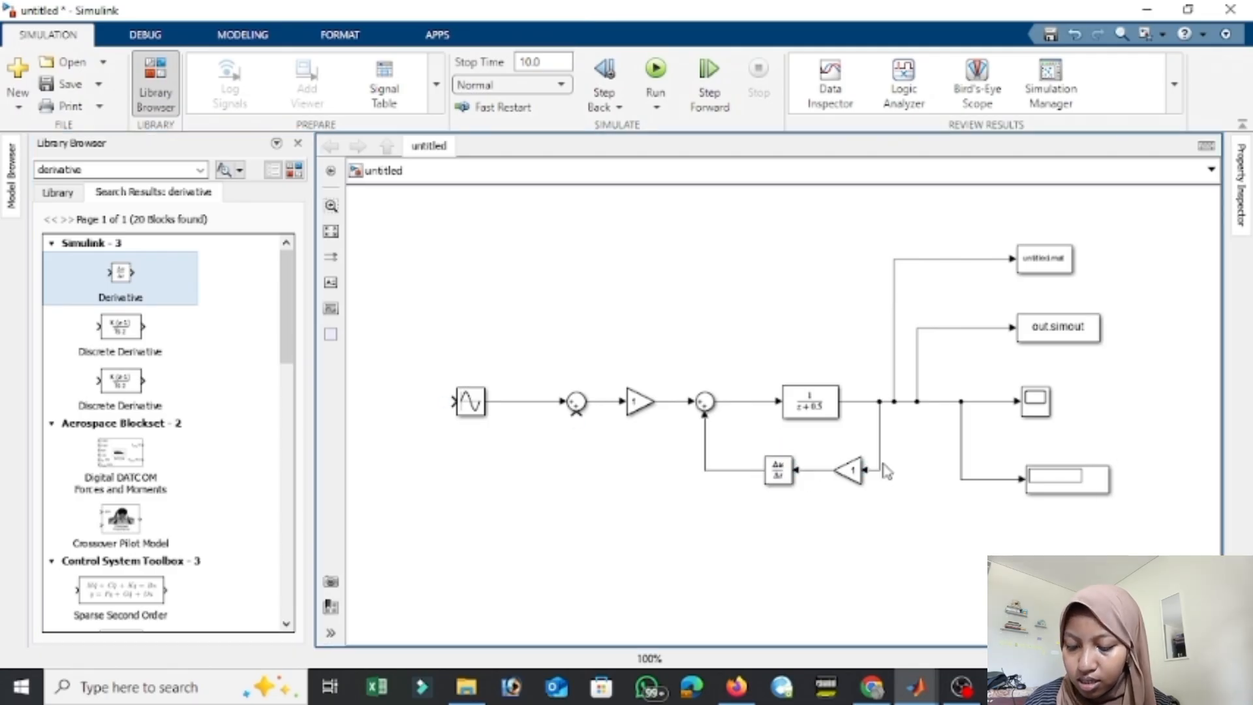
# Search the block library for xy graph and place an XY Graph block below the Display block.
pyautogui.click(142, 169)
pyautogui.write('xy graph')
pyautogui.press('Return')
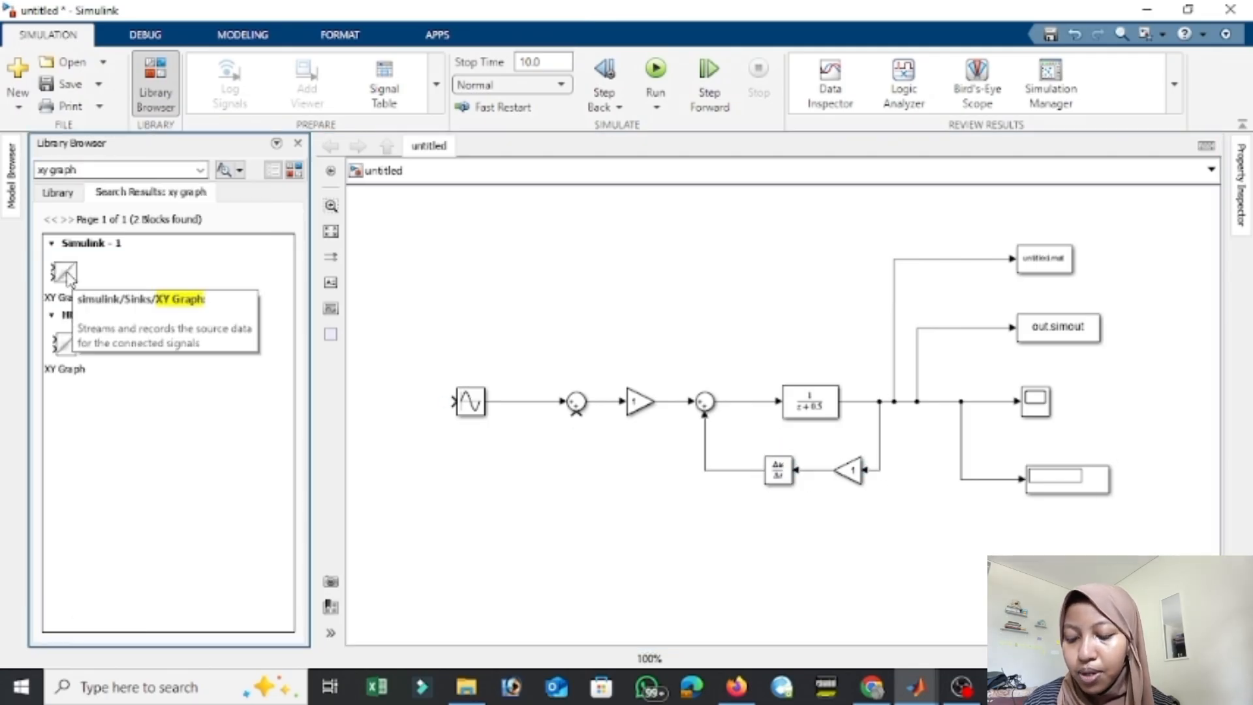
pyautogui.moveTo(64, 273); pyautogui.dragTo(964, 559)
# Feed the output signal back to the first Sum's lower input and connect the XY Graph inputs to the output and sine signals.
pyautogui.moveTo(879, 426); pyautogui.dragTo(868, 426)
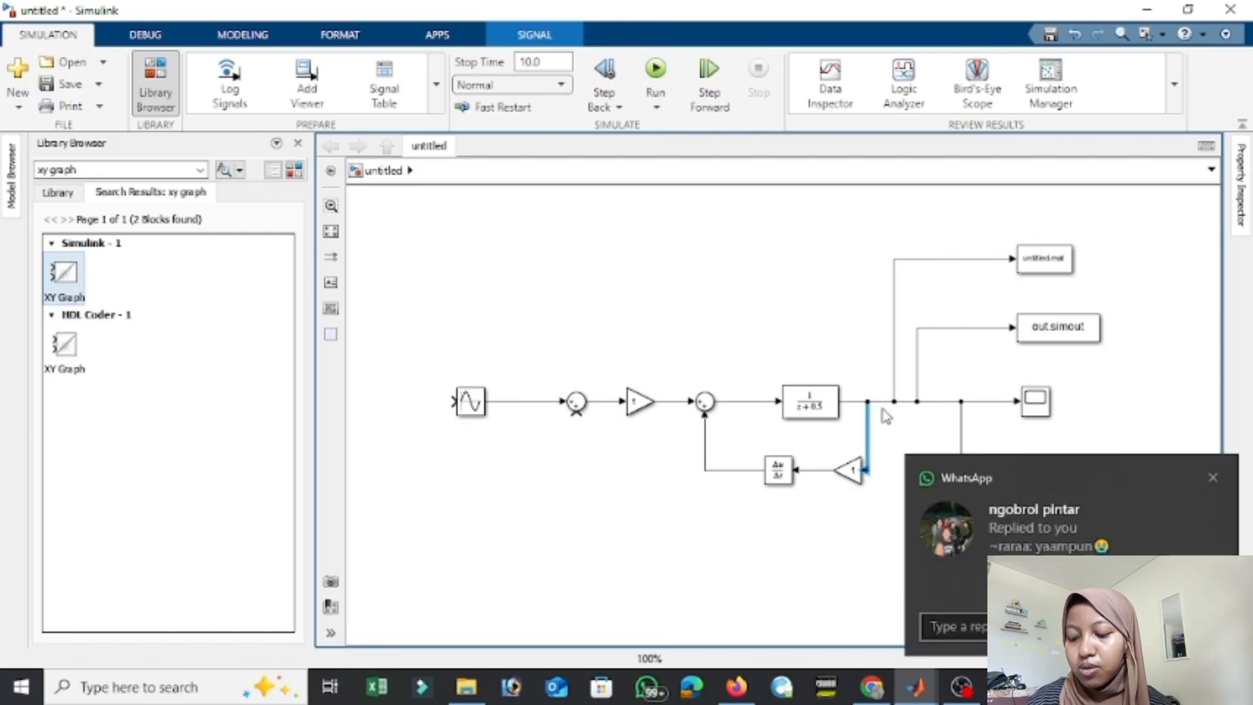
pyautogui.moveTo(576, 413)
pyautogui.mouseDown()
pyautogui.moveTo(588, 506)
pyautogui.moveTo(863, 402)
pyautogui.mouseUp()
pyautogui.press('Delete')
pyautogui.moveTo(575, 415); pyautogui.dragTo(881, 402)
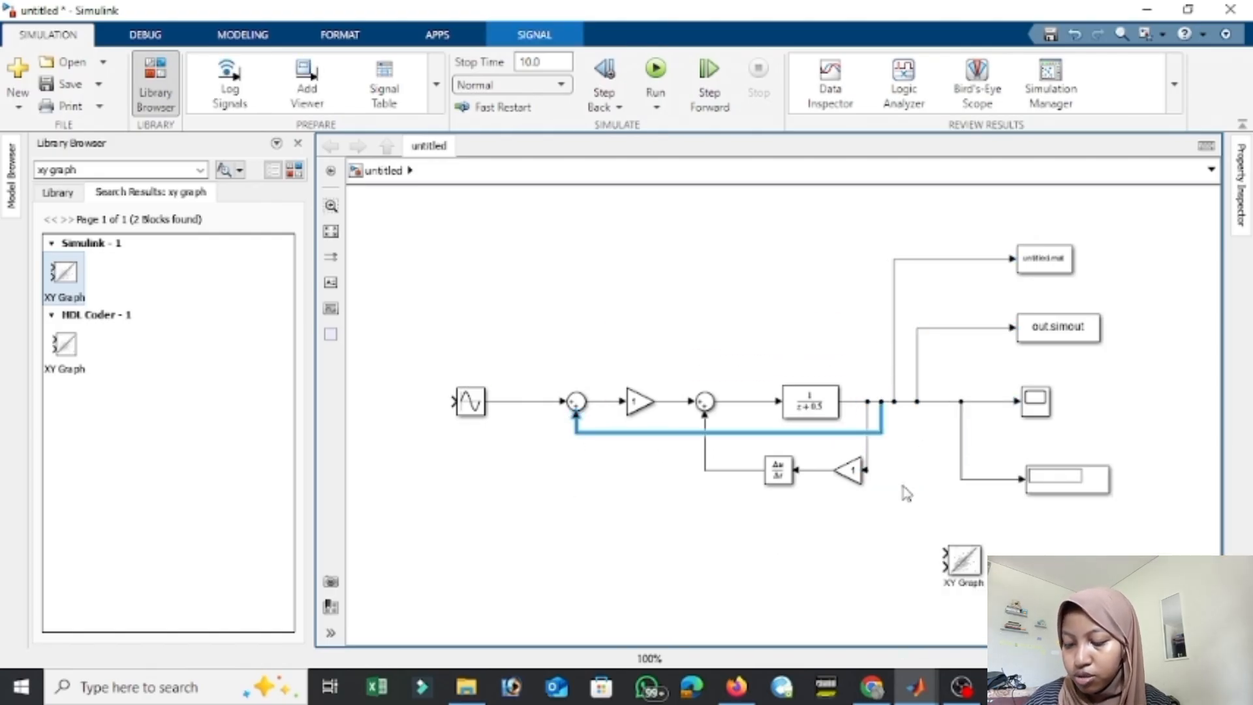
pyautogui.moveTo(944, 552); pyautogui.dragTo(535, 401)
# Set both the forward Gain and the feedback Gain to 900.
pyautogui.click(638, 401)
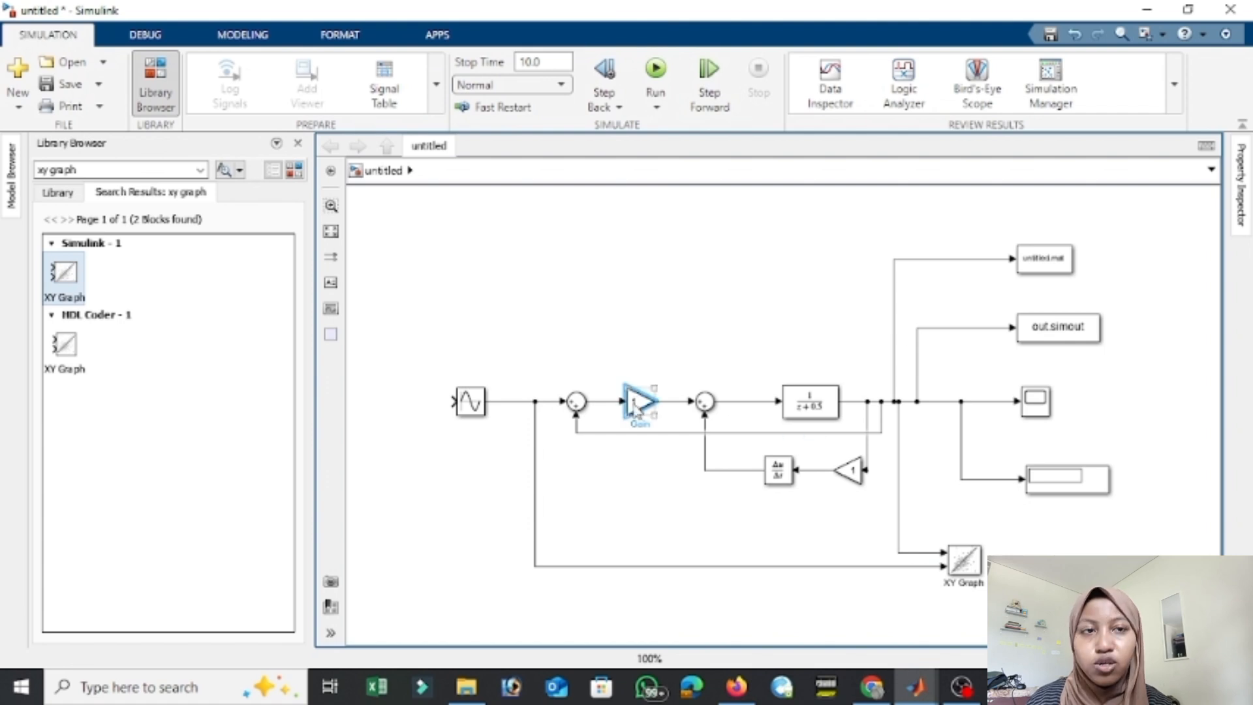
pyautogui.click(849, 470)
pyautogui.click(638, 401)
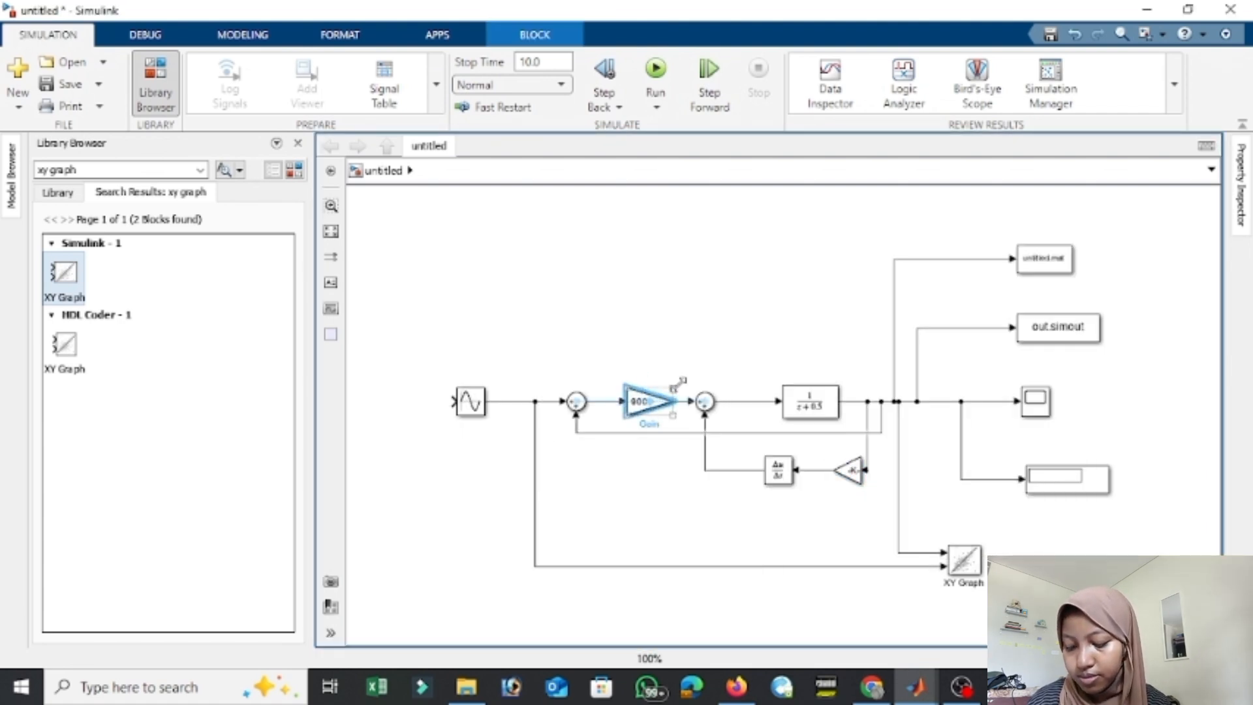
# Change the Discrete Transfer Fcn's denominator to [4 0.5].
pyautogui.doubleClick(809, 401)
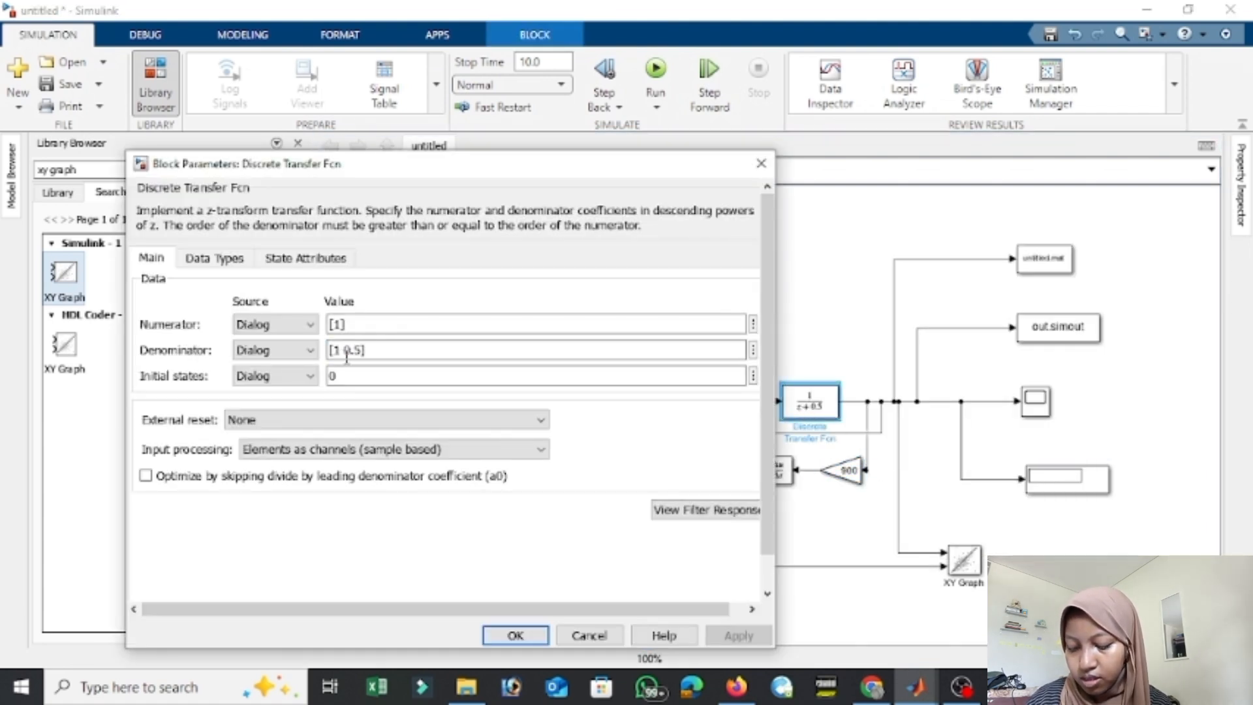
pyautogui.click(515, 635)
pyautogui.click(881, 480)
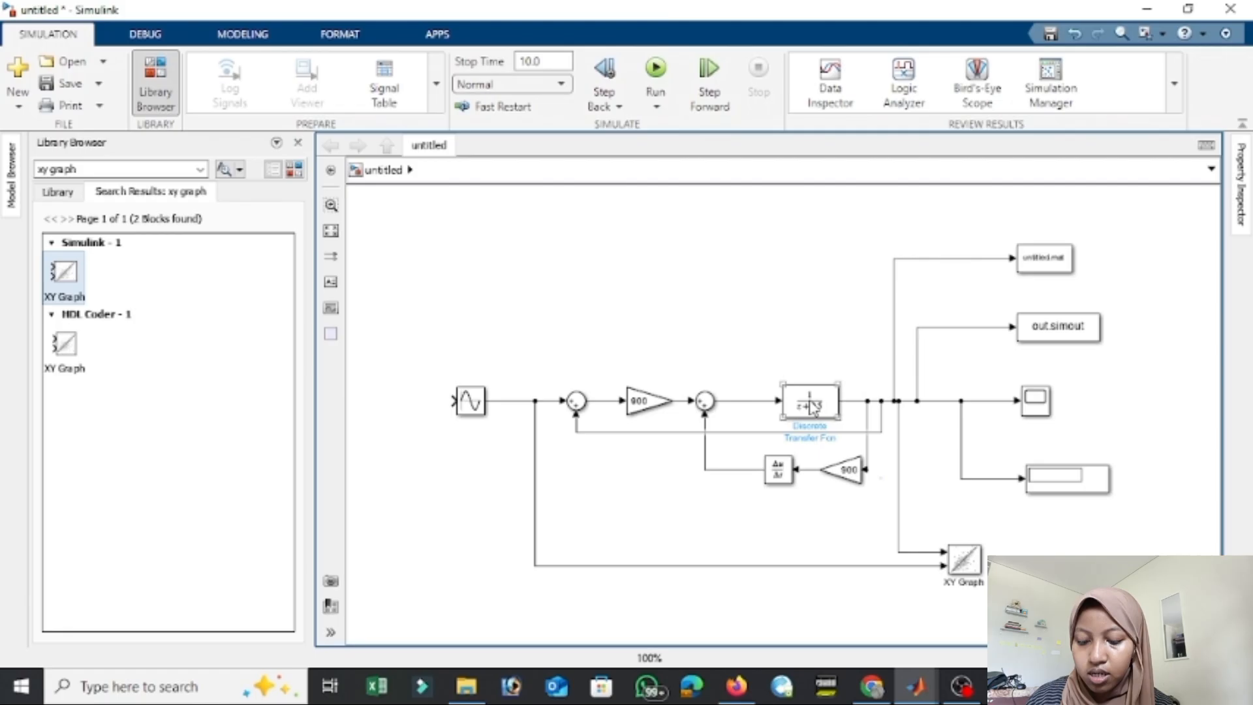
pyautogui.click(811, 407)
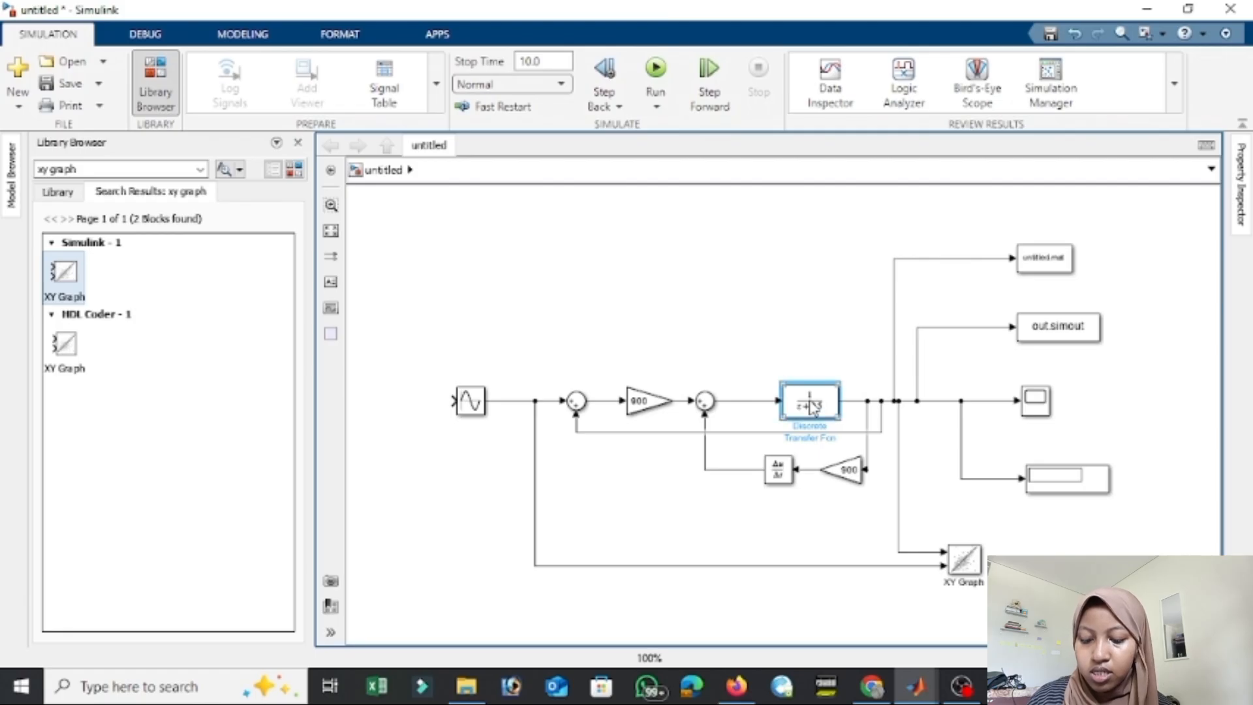
pyautogui.doubleClick(804, 413)
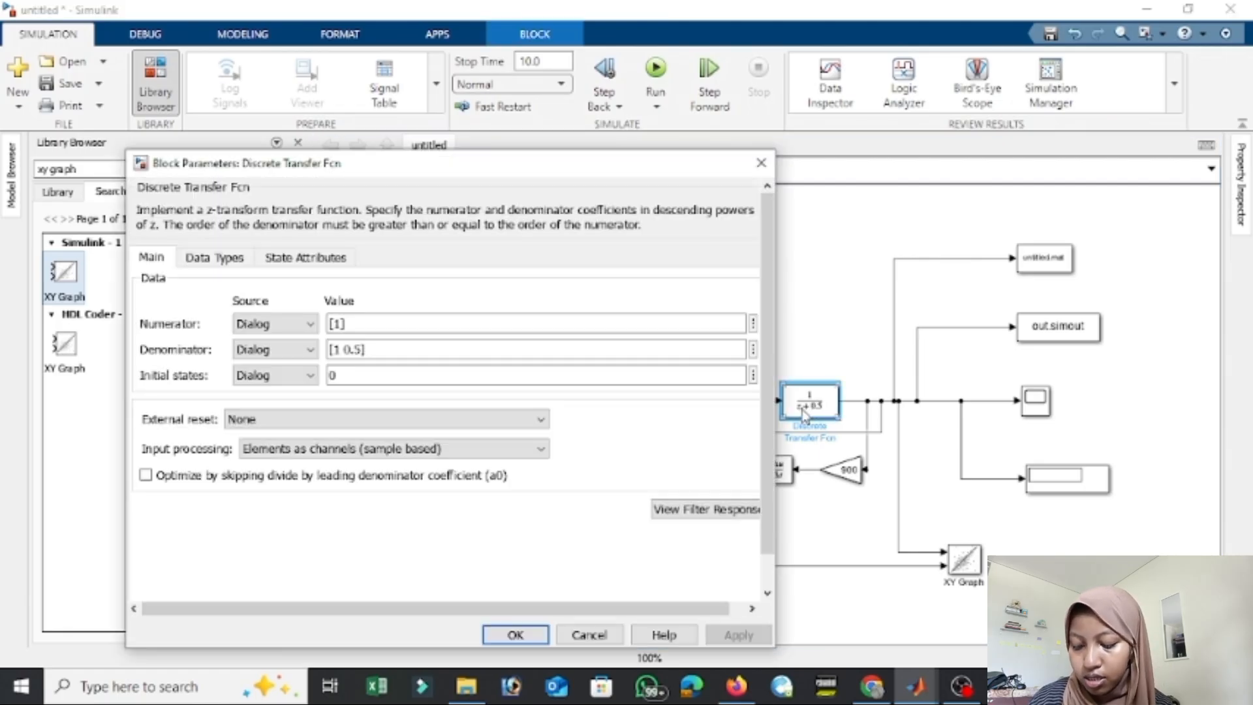
pyautogui.tripleClick(358, 352)
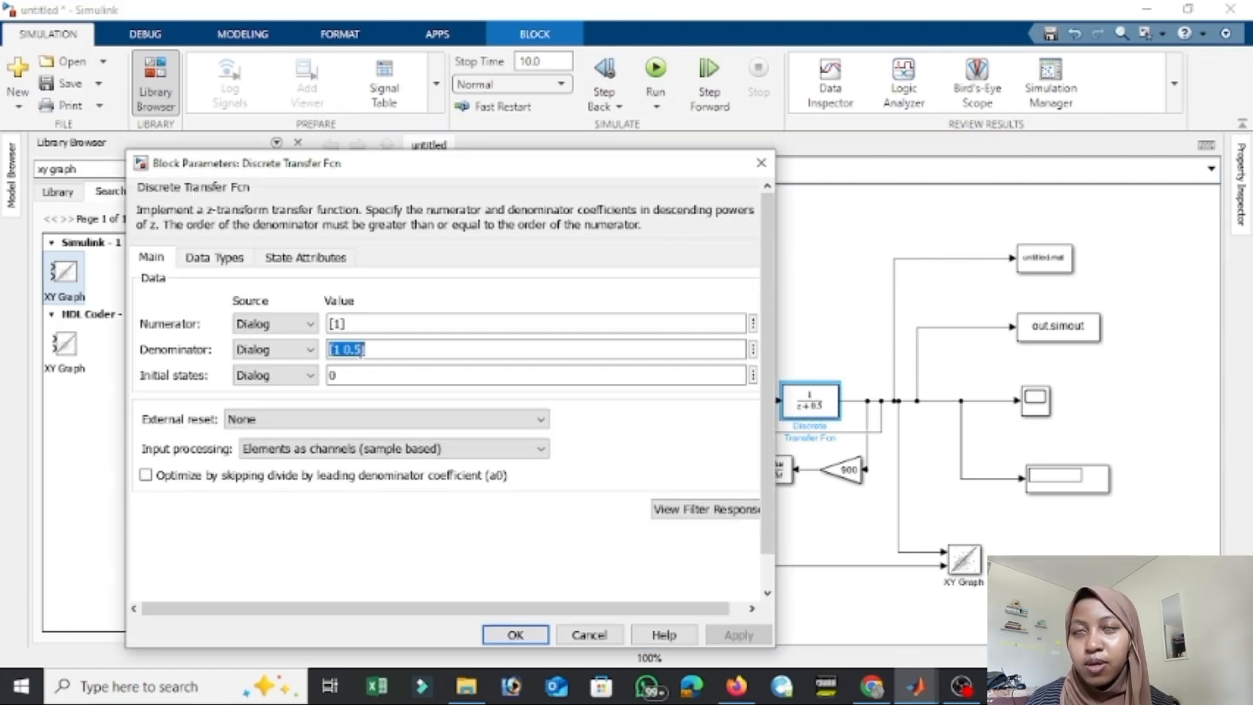
pyautogui.click(347, 355)
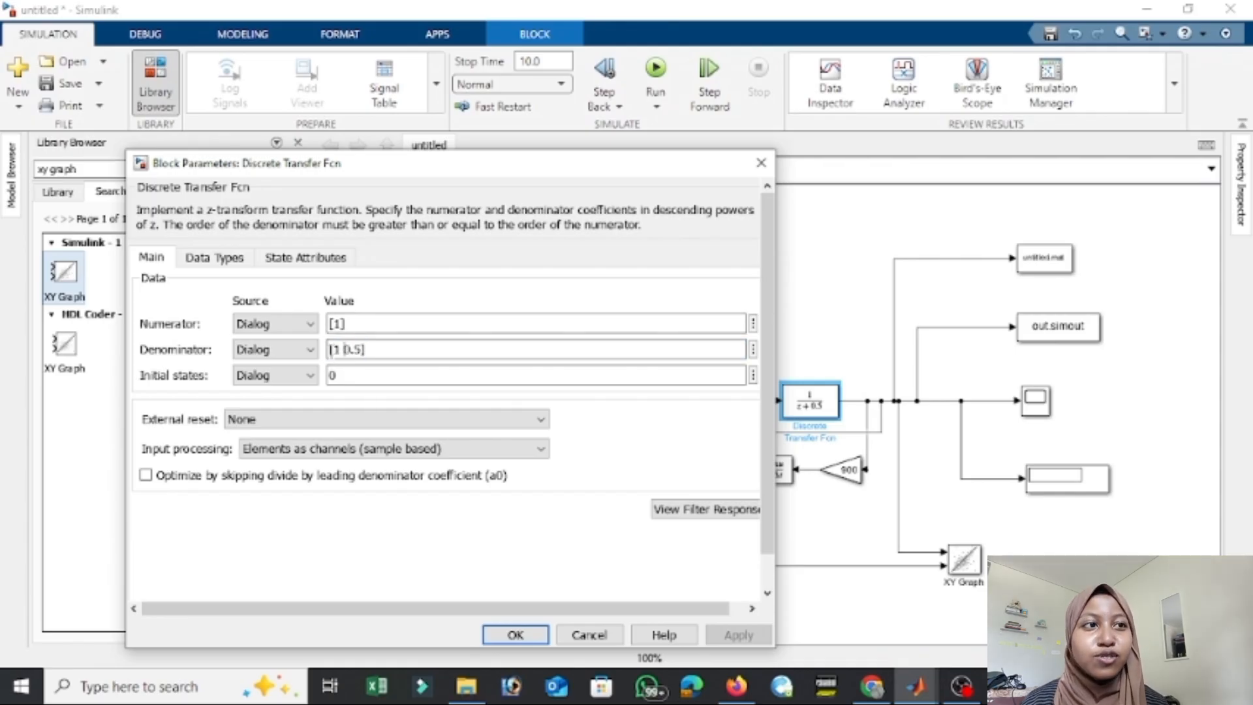
pyautogui.press('BackSpace')
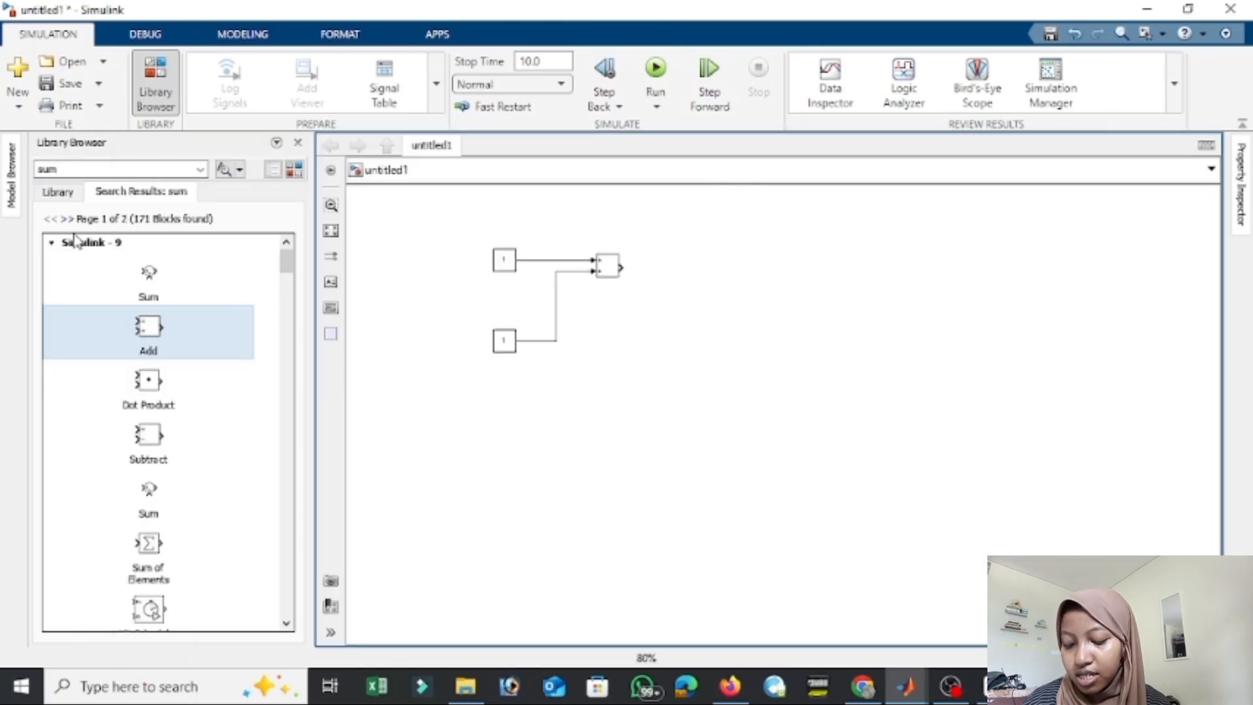
# Add a Display block from the Sinks library, connected to the Sum block's output in the untitled1 model, and run the simulation.
pyautogui.click(62, 245)
pyautogui.click(293, 168)
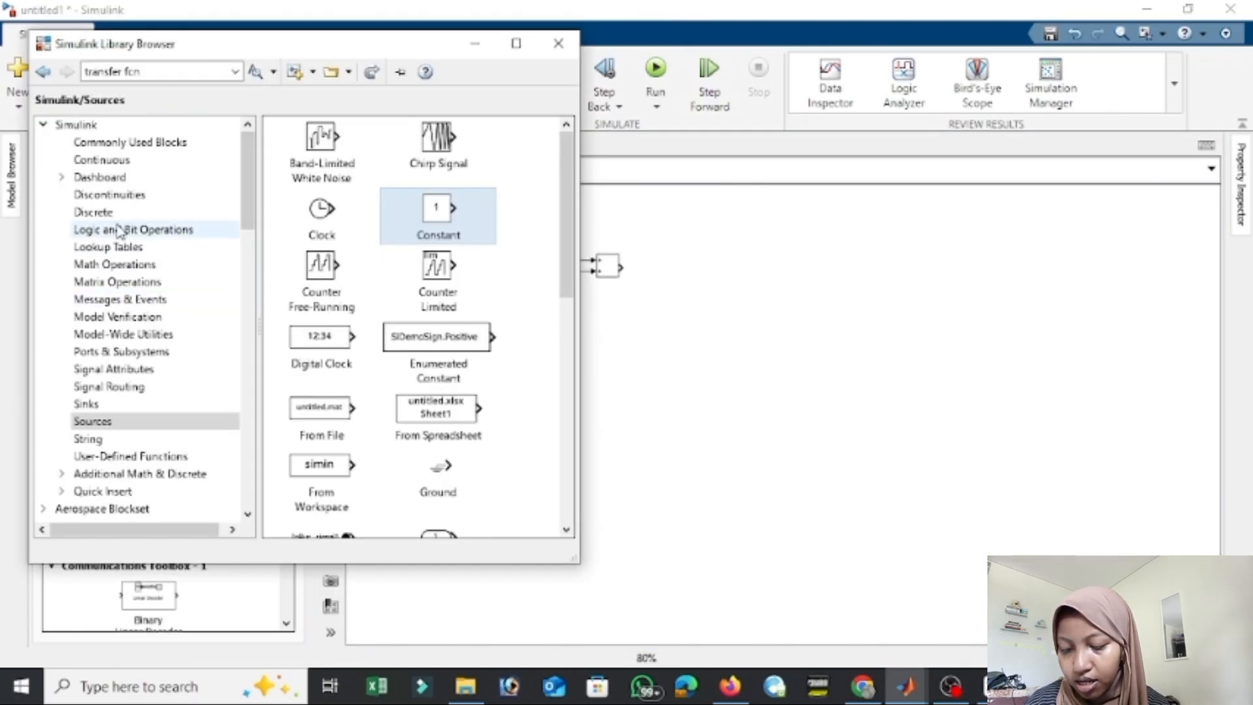
pyautogui.click(88, 403)
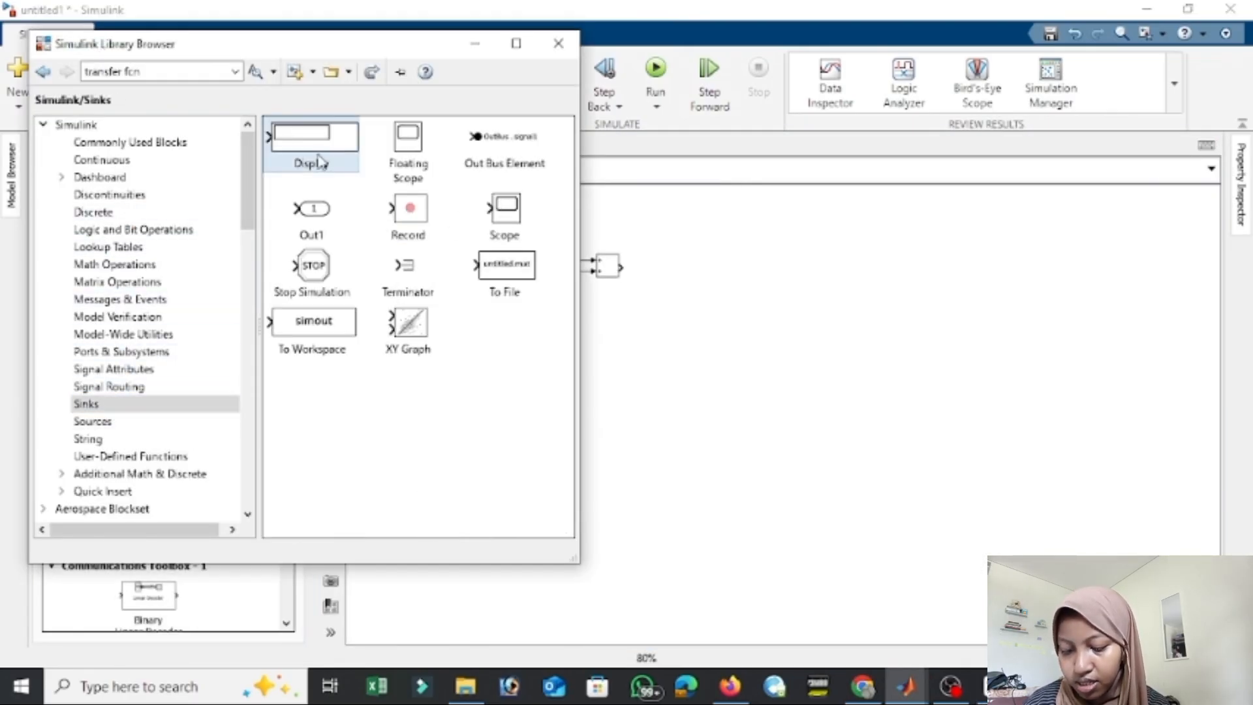
pyautogui.moveTo(315, 150); pyautogui.dragTo(702, 267)
pyautogui.moveTo(624, 267); pyautogui.dragTo(670, 266)
pyautogui.moveTo(515, 341); pyautogui.dragTo(523, 308)
pyautogui.click(655, 69)
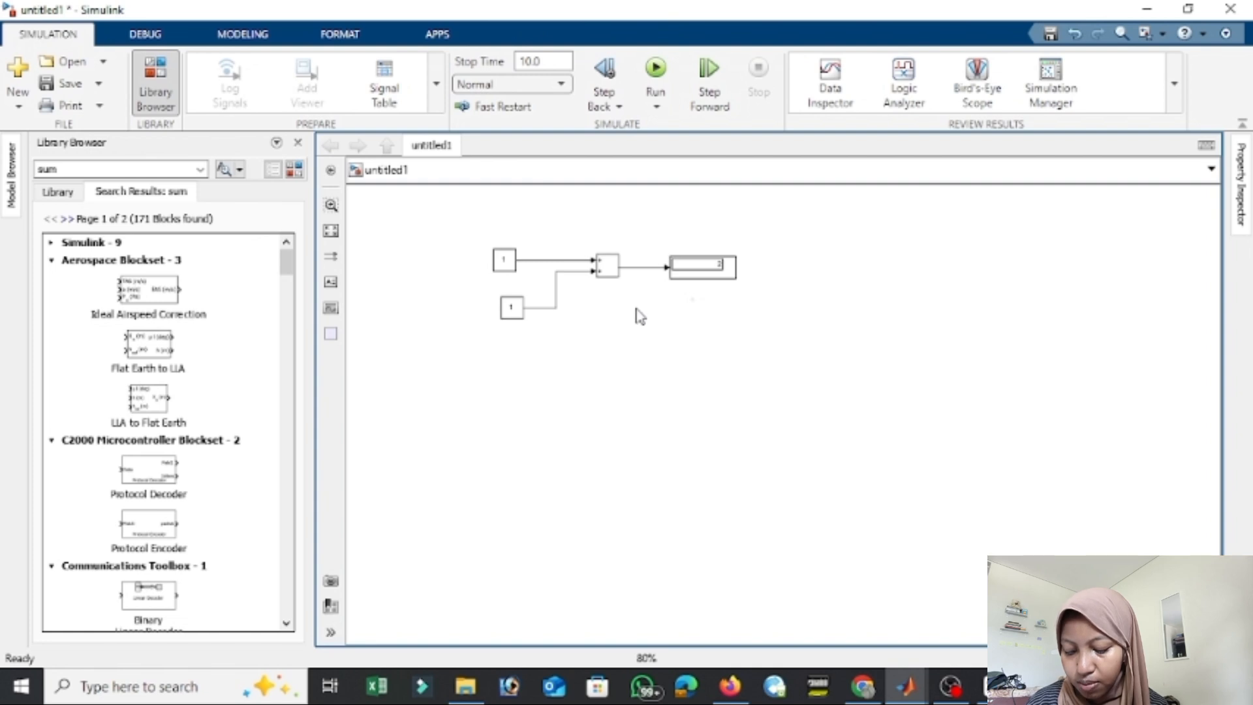
# Duplicate the Constant block twice, stacking the copies in the column below the two existing Constants.
pyautogui.moveTo(524, 306); pyautogui.dragTo(516, 370)
pyautogui.click(504, 264)
pyautogui.moveTo(513, 268); pyautogui.dragTo(515, 408)
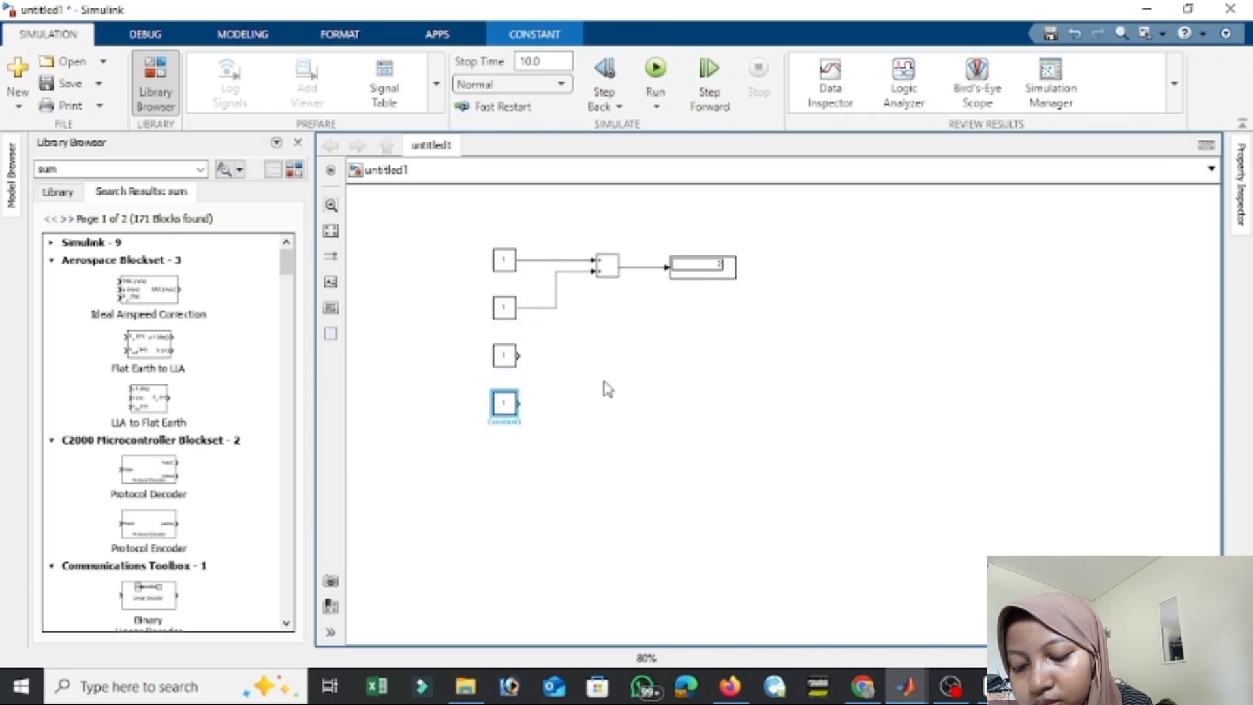
# Search the library for product and add a Product block fed by the two lower Constant blocks.
pyautogui.click(169, 168)
pyautogui.write('pr')
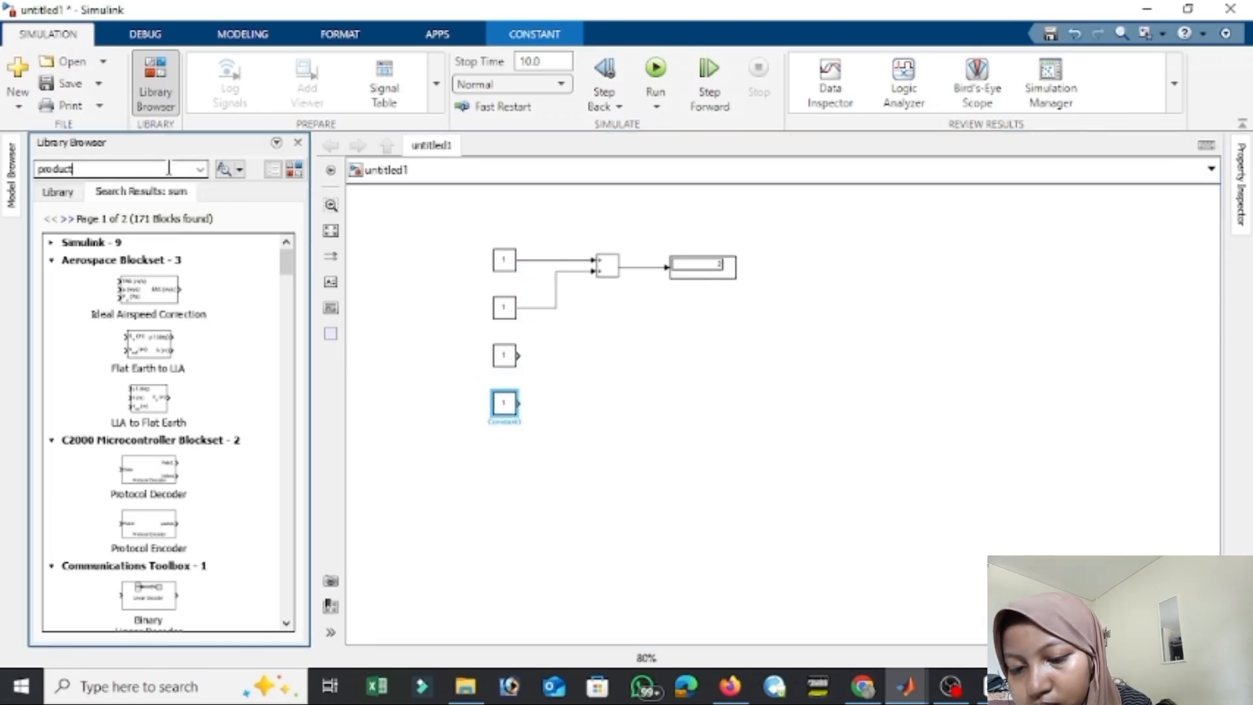
pyautogui.write('oduct')
pyautogui.press('Return')
pyautogui.moveTo(99, 273)
pyautogui.mouseDown()
pyautogui.moveTo(584, 381)
pyautogui.moveTo(620, 376)
pyautogui.moveTo(617, 394)
pyautogui.mouseUp()
pyautogui.moveTo(519, 355); pyautogui.dragTo(597, 378)
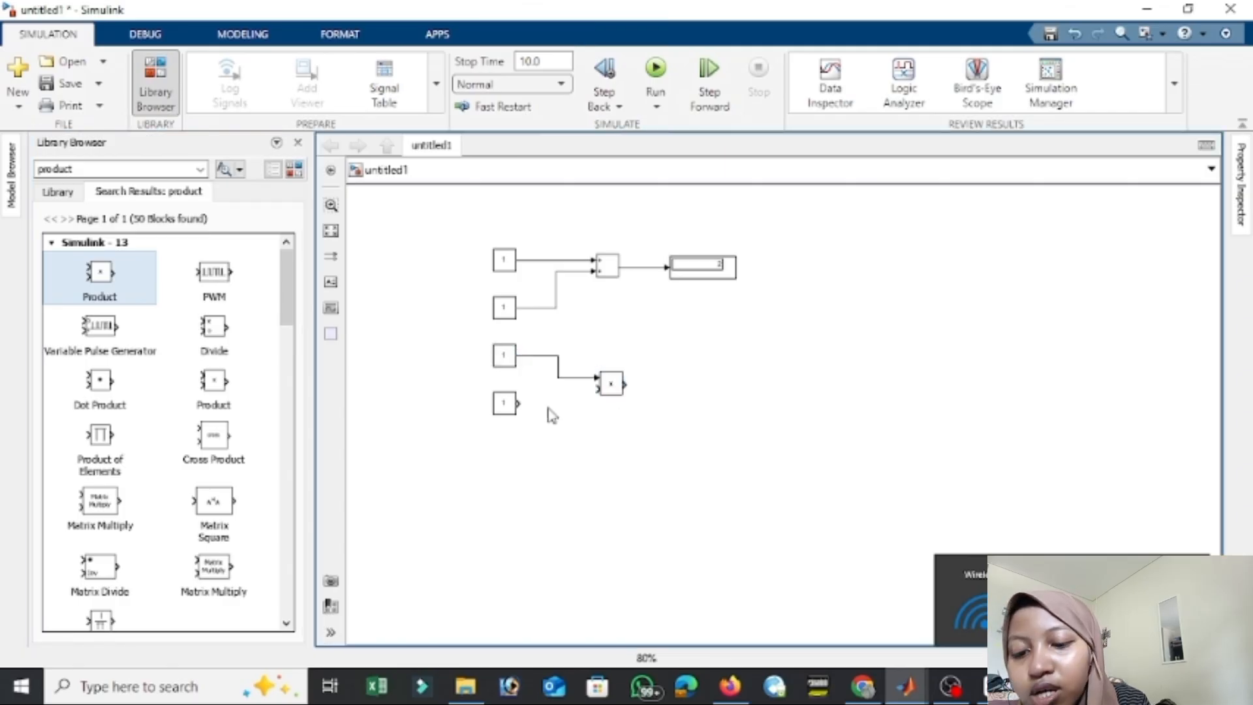
pyautogui.moveTo(519, 403); pyautogui.dragTo(597, 390)
# Duplicate the Display block onto the Product block's output and run the simulation.
pyautogui.click(702, 268)
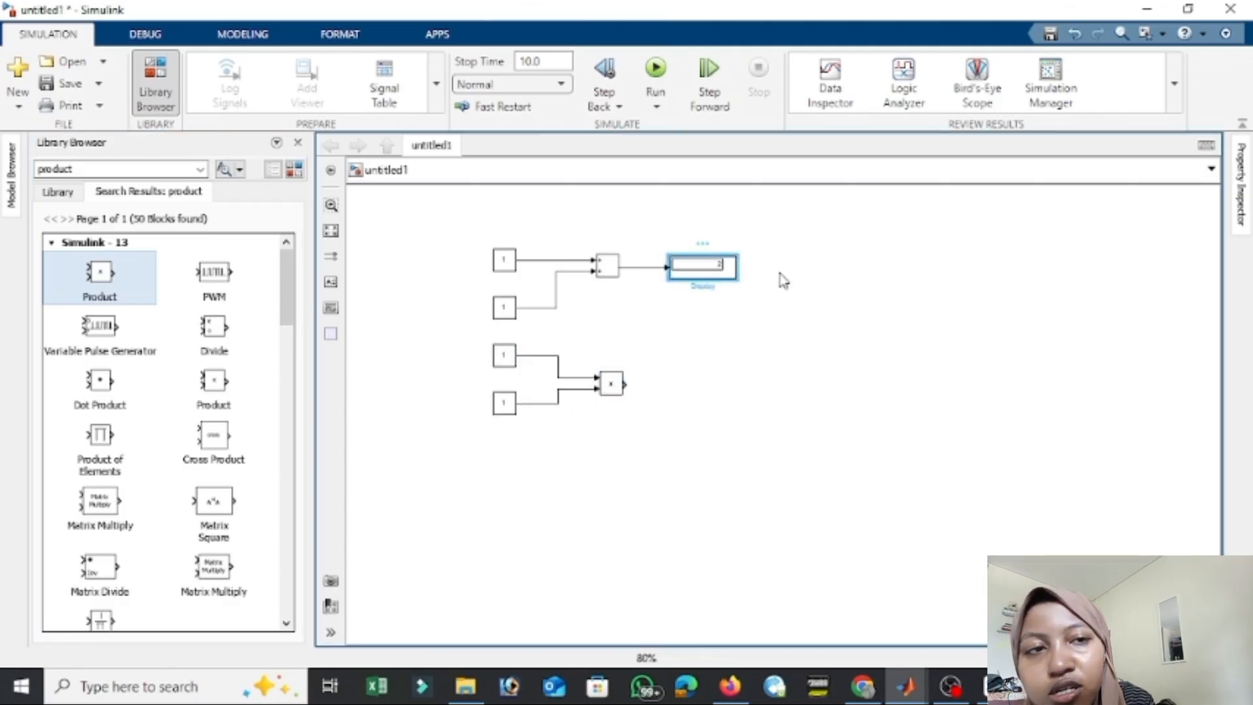
pyautogui.hotkey('ctrl', 'v')
pyautogui.moveTo(701, 282); pyautogui.dragTo(687, 387)
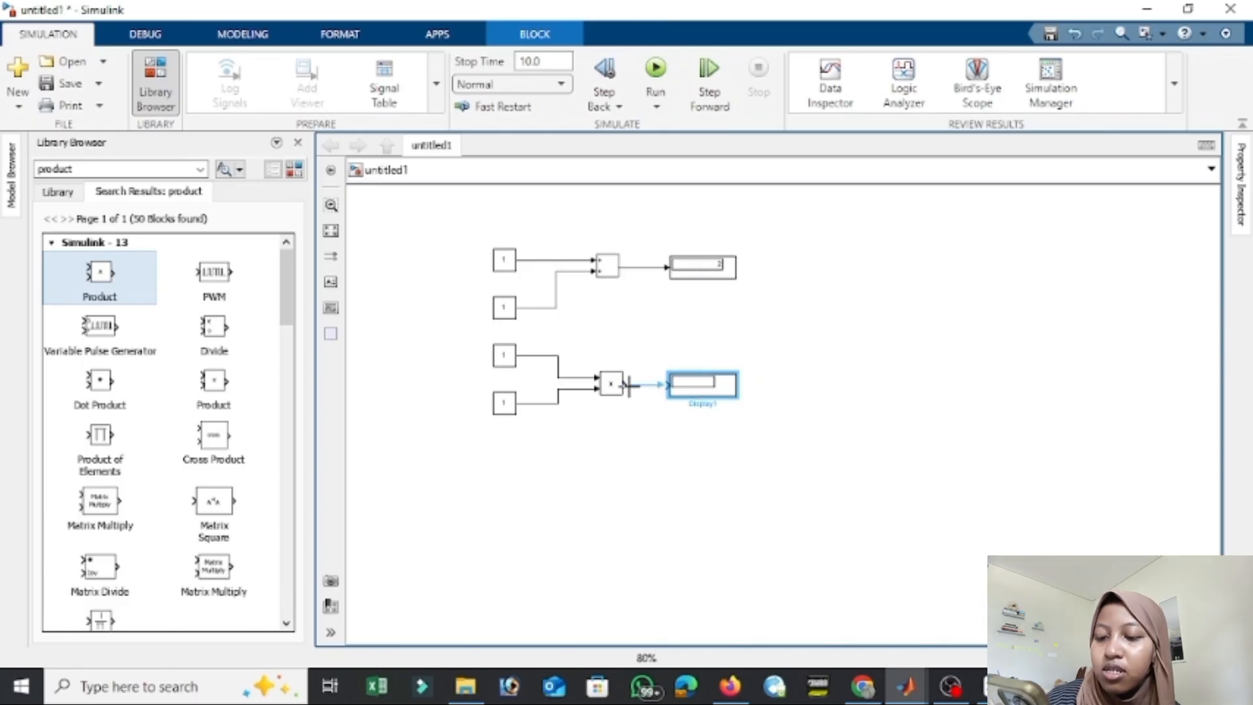
pyautogui.click(656, 68)
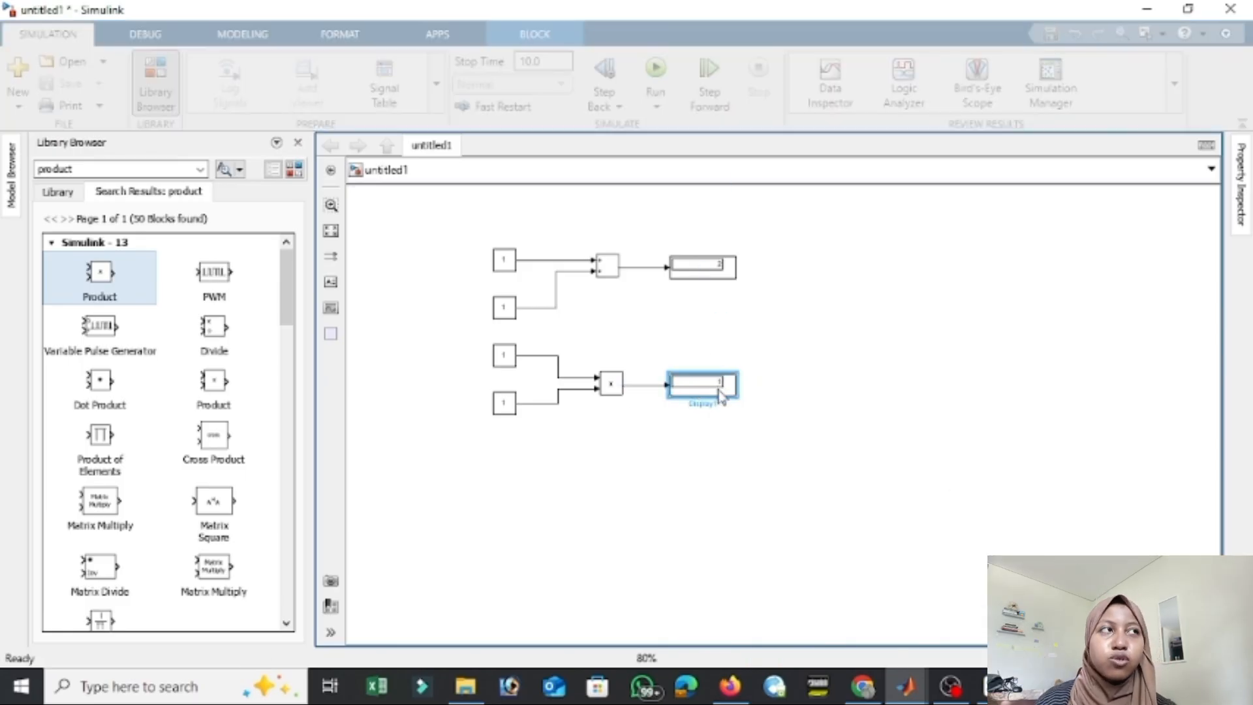
pyautogui.moveTo(727, 385); pyautogui.dragTo(731, 386)
# Set the Product block's upper Constant input to 10 and run the simulation again.
pyautogui.doubleClick(504, 355)
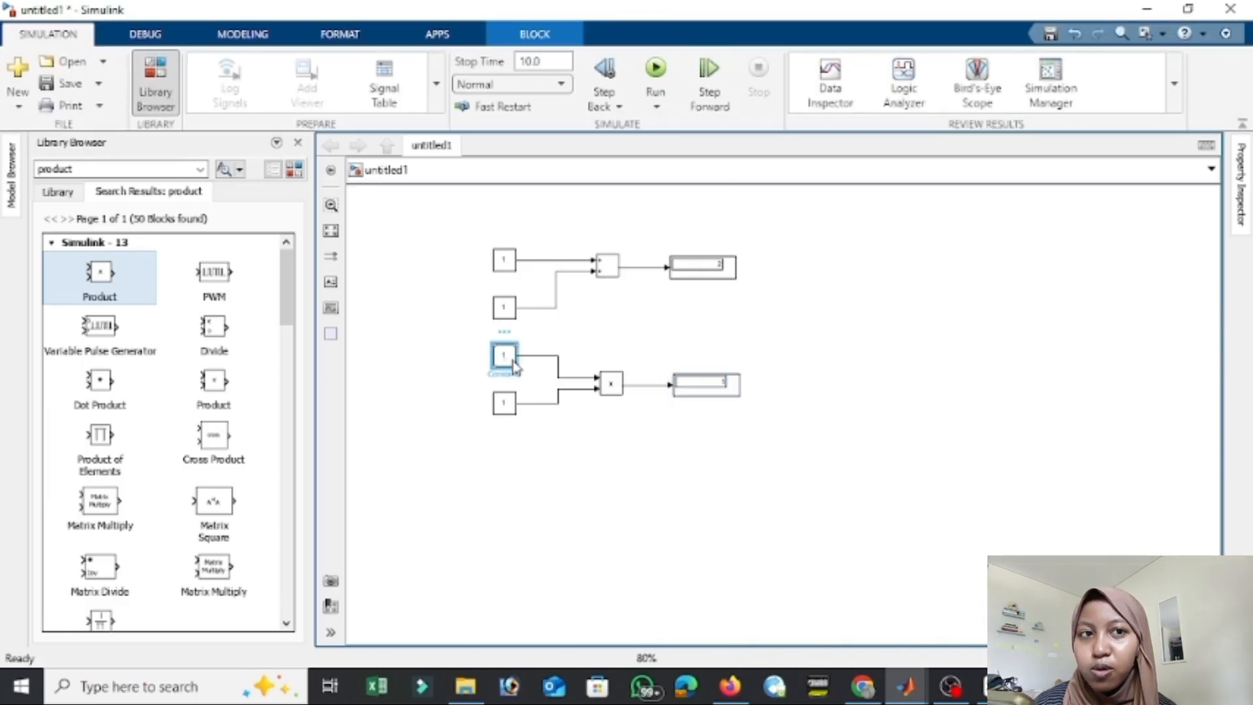
pyautogui.write('0')
pyautogui.press('Return')
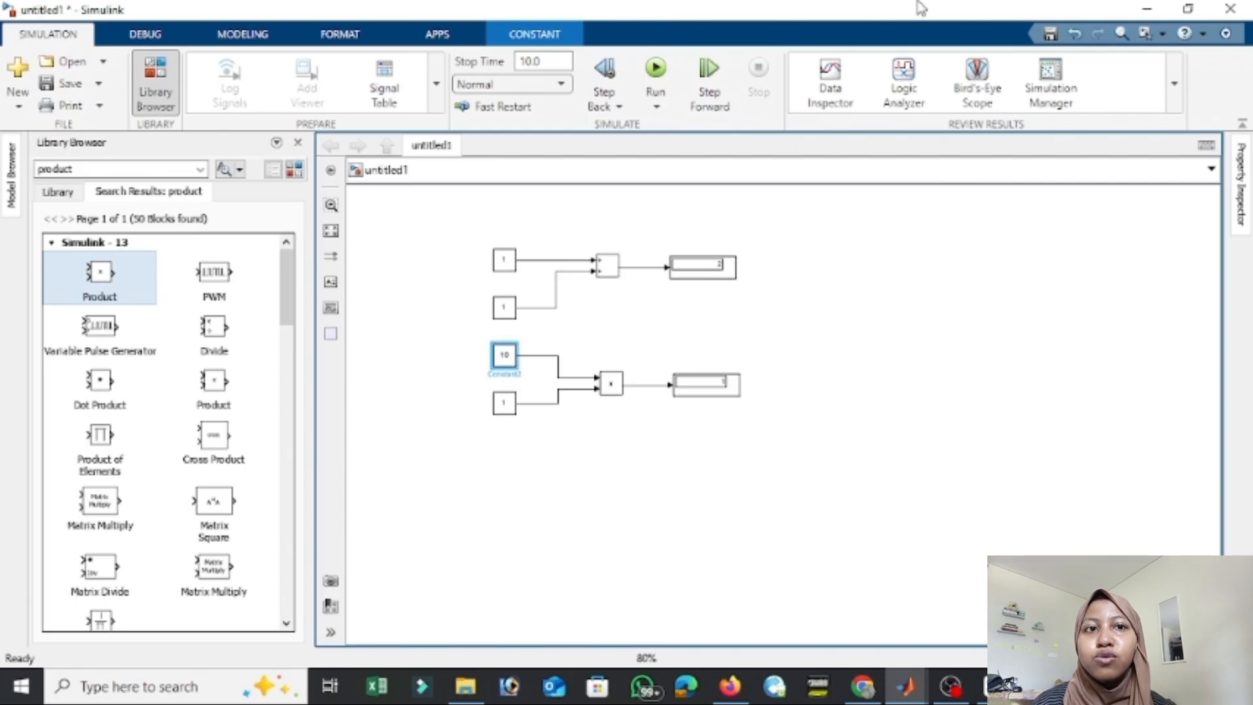
pyautogui.click(656, 69)
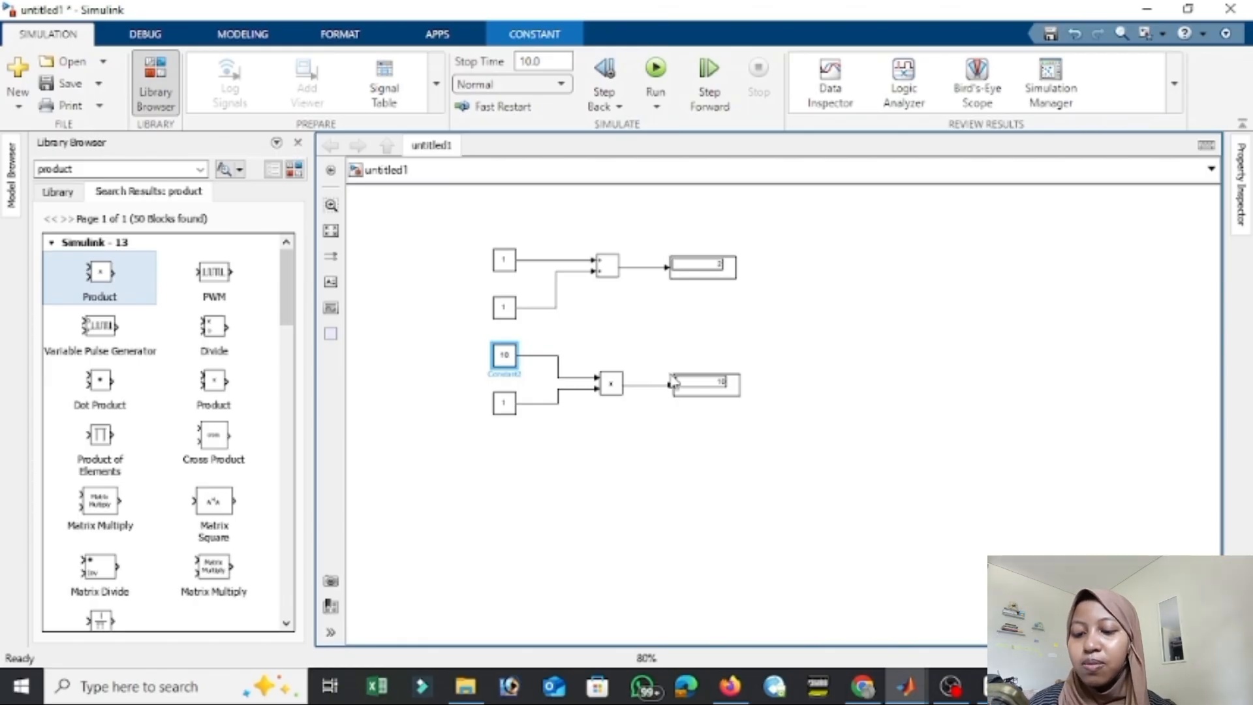
# Examine the main and signal attribute parameters of the Product block.
pyautogui.scroll(-4, 187, 352)
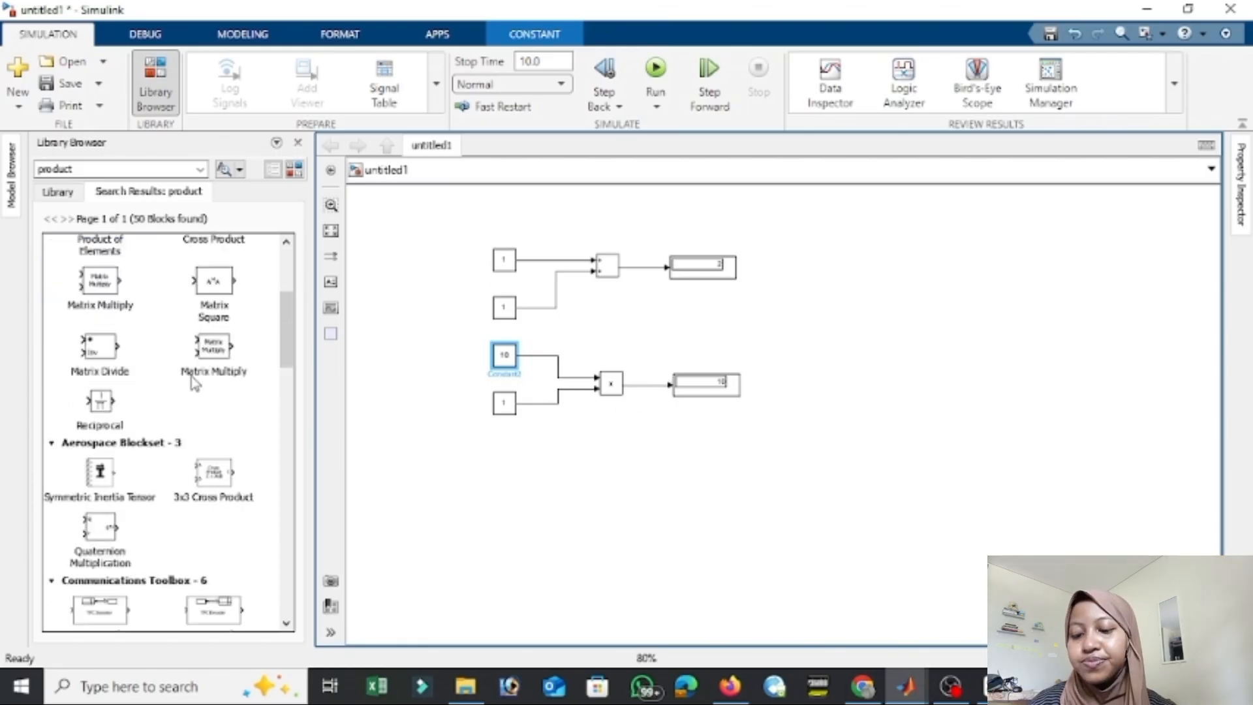
pyautogui.click(611, 384)
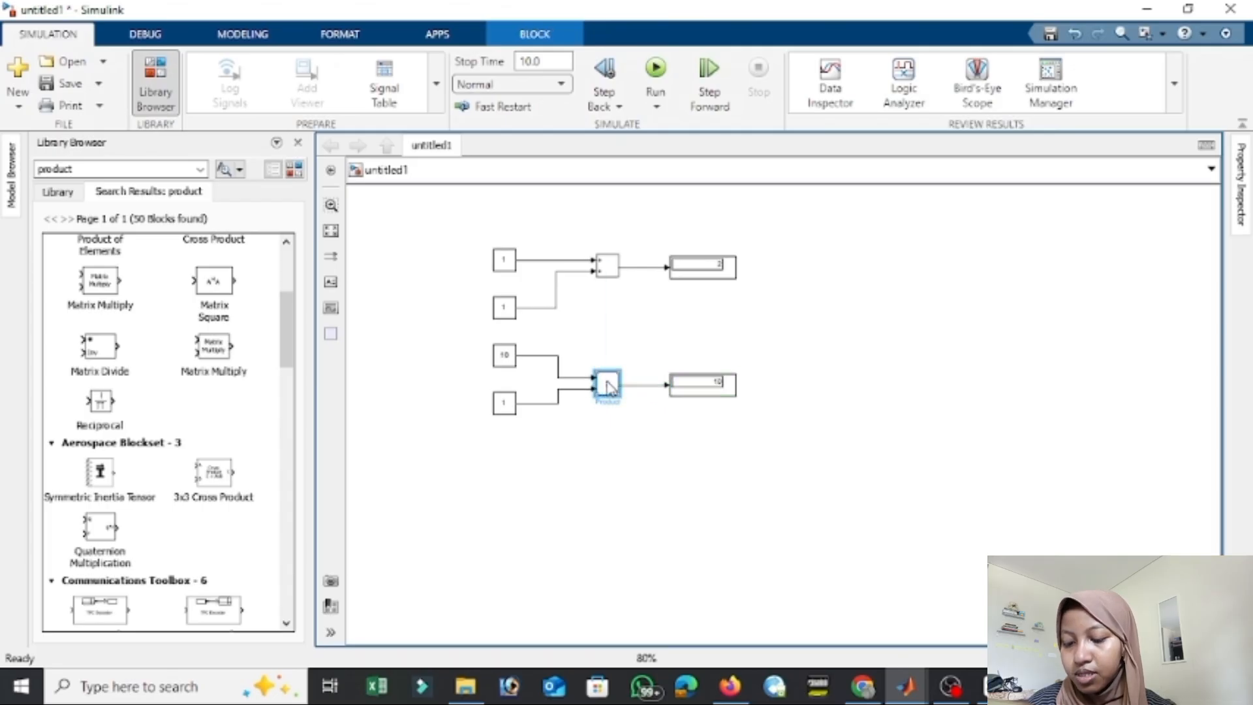
pyautogui.doubleClick(611, 384)
pyautogui.click(770, 462)
pyautogui.click(750, 478)
pyautogui.click(727, 386)
pyautogui.scroll(-1, 653, 385)
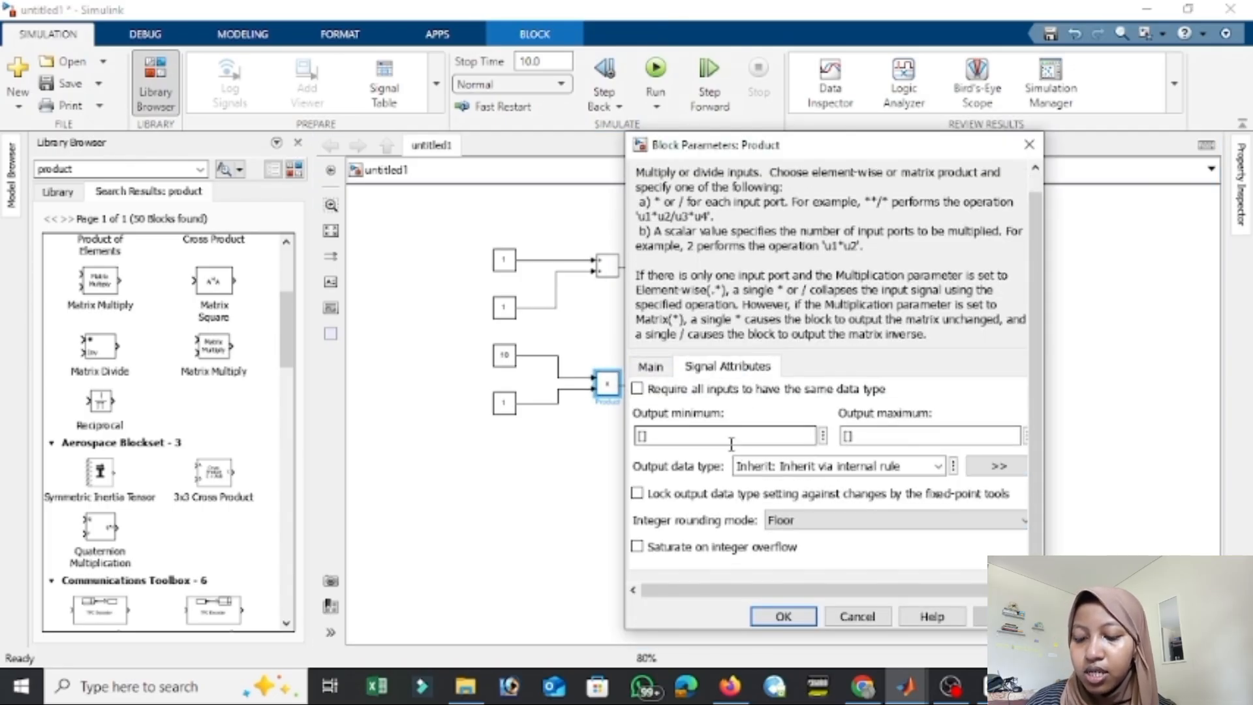
pyautogui.click(857, 616)
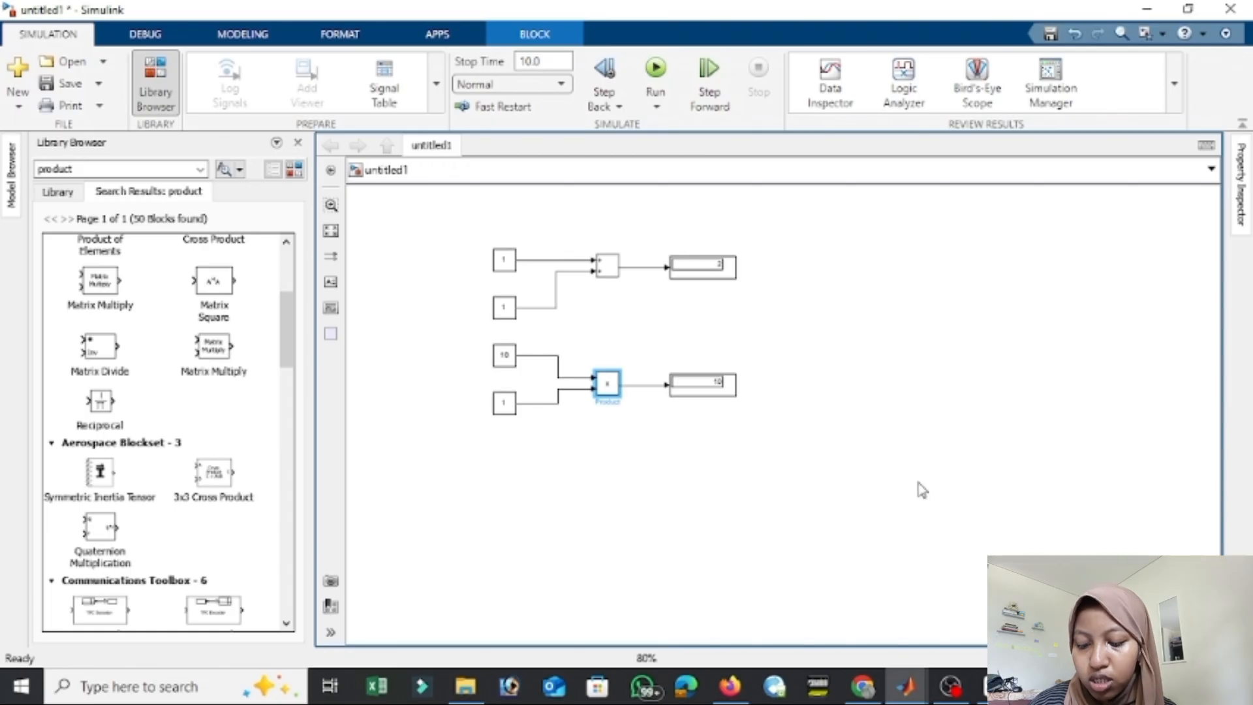
# Place four copies of the Constant block with value 10 in a column below the existing product calculation.
pyautogui.click(504, 355)
pyautogui.hotkey('ctrl', 'c')
pyautogui.hotkey('ctrl', 'v')
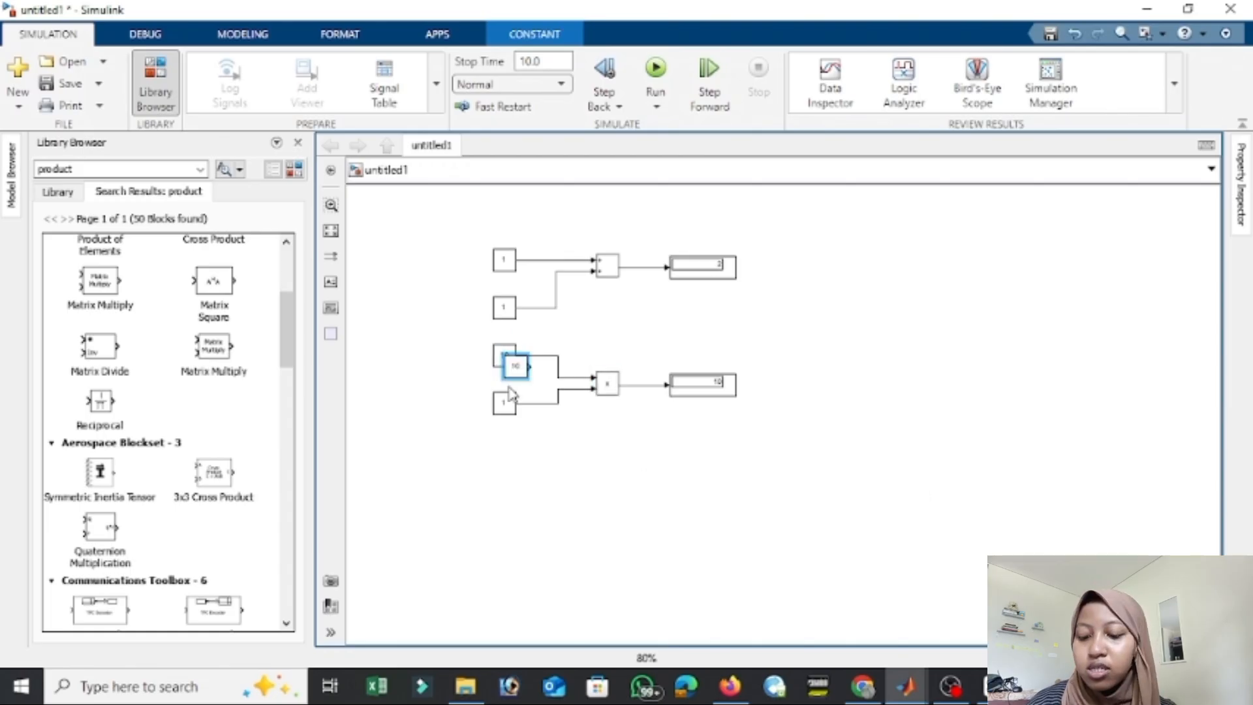
pyautogui.moveTo(513, 368); pyautogui.dragTo(503, 469)
pyautogui.hotkey('ctrl', 'v')
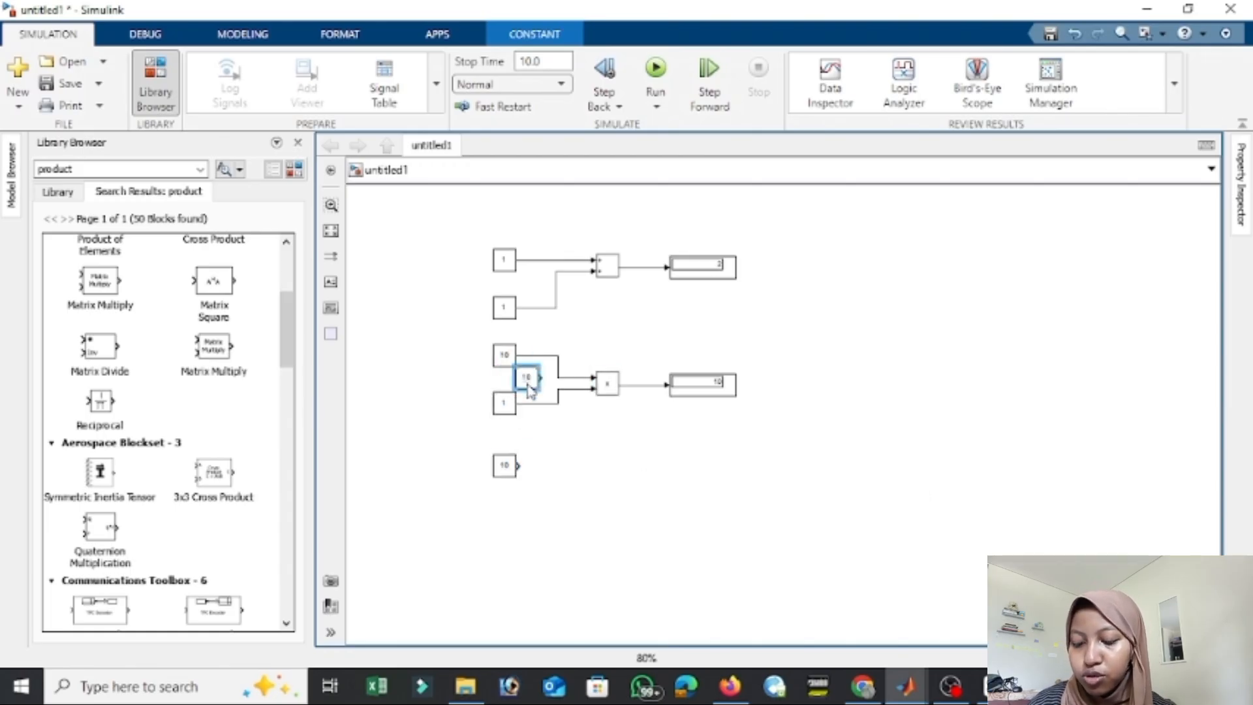
pyautogui.moveTo(528, 380); pyautogui.dragTo(505, 512)
pyautogui.hotkey('ctrl', 'v')
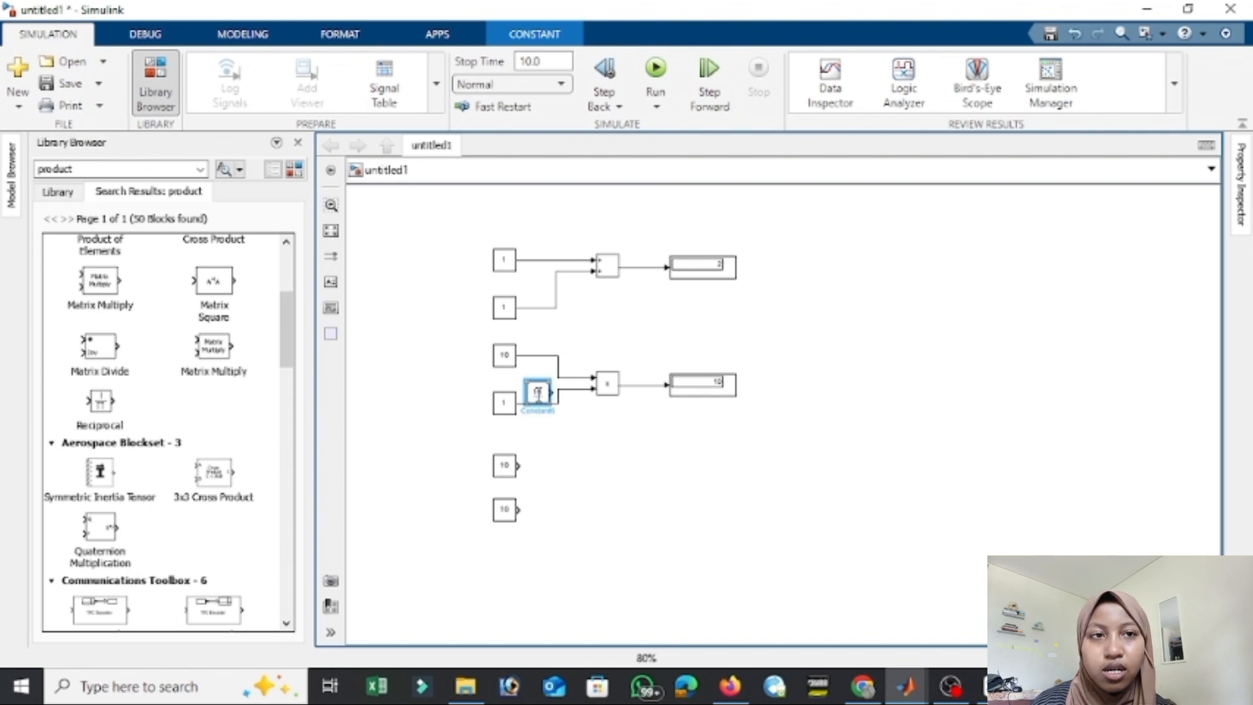
pyautogui.moveTo(537, 392); pyautogui.dragTo(506, 554)
pyautogui.hotkey('ctrl', 'v')
pyautogui.moveTo(558, 421); pyautogui.dragTo(506, 613)
# Duplicate the Product block beside the new Constant column and connect all four Constants to its inputs.
pyautogui.click(610, 392)
pyautogui.hotkey('ctrl', 'c')
pyautogui.hotkey('ctrl', 'v')
pyautogui.moveTo(613, 397); pyautogui.dragTo(608, 535)
pyautogui.moveTo(519, 465); pyautogui.dragTo(594, 522)
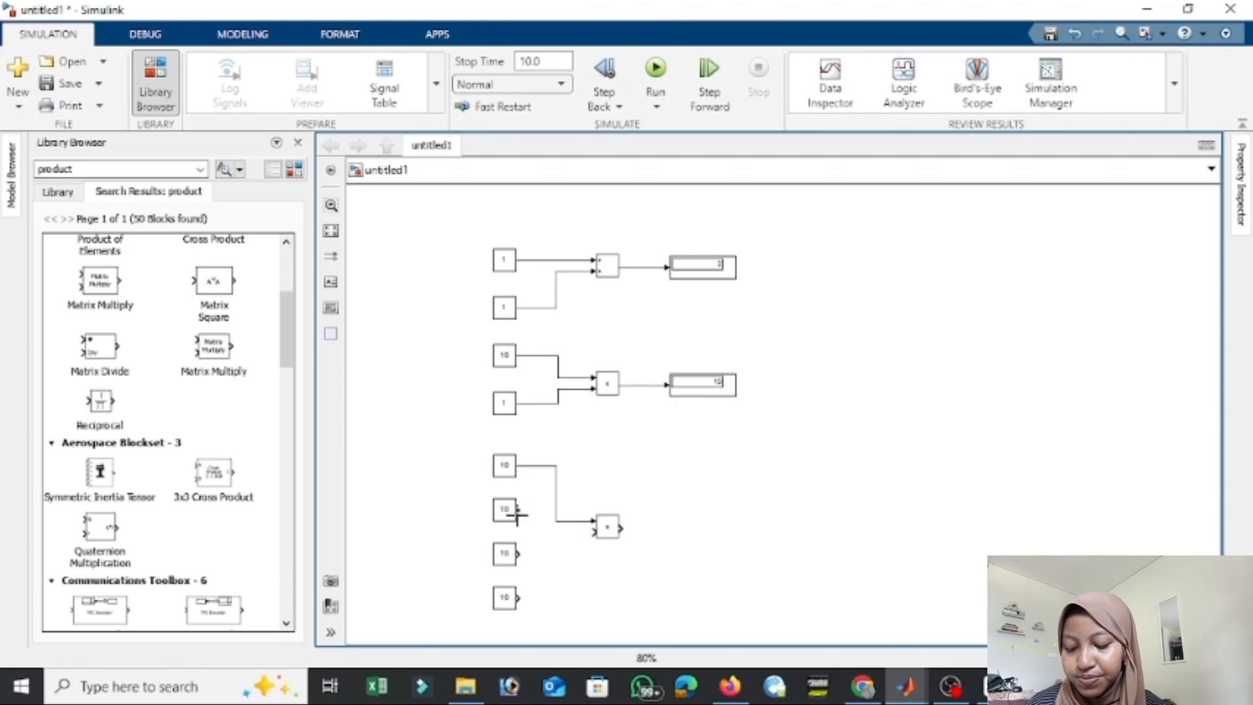
pyautogui.moveTo(518, 510); pyautogui.dragTo(595, 527)
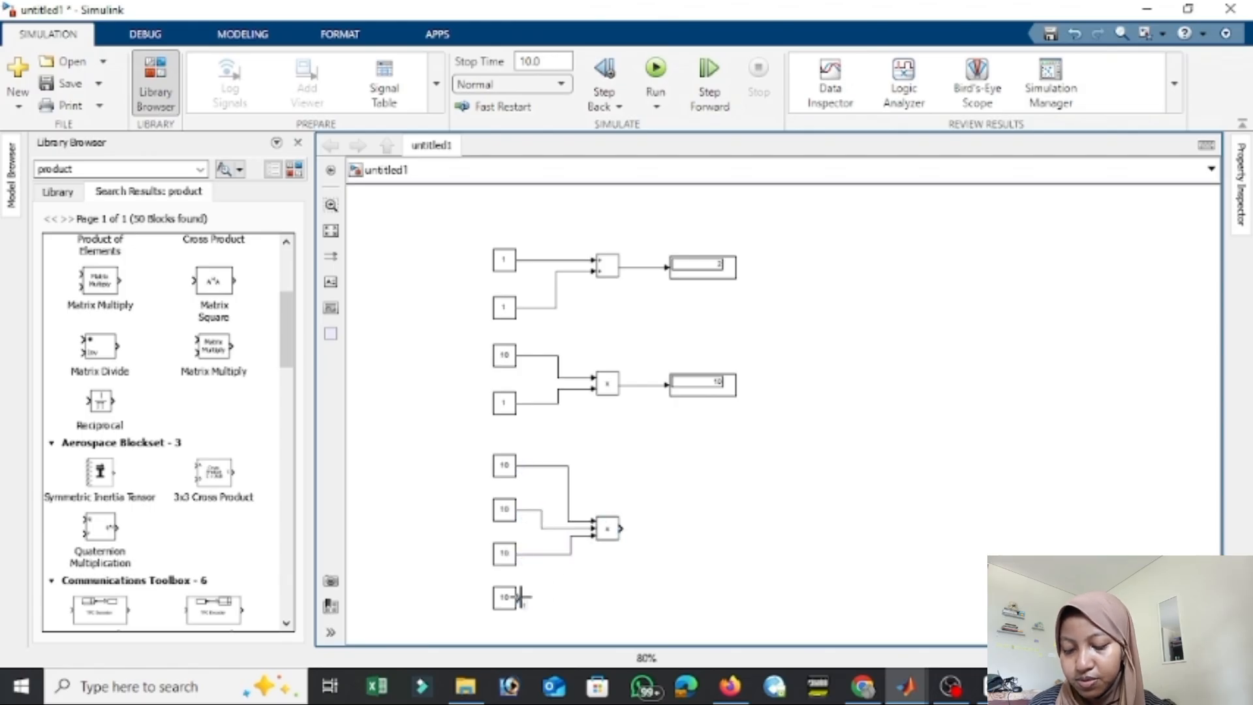
pyautogui.moveTo(518, 597); pyautogui.dragTo(596, 532)
# Delete the crossed lines from the two lowest Constants and reconnect them in order to the Product block's third and fourth inputs.
pyautogui.click(605, 539)
pyautogui.click(575, 536)
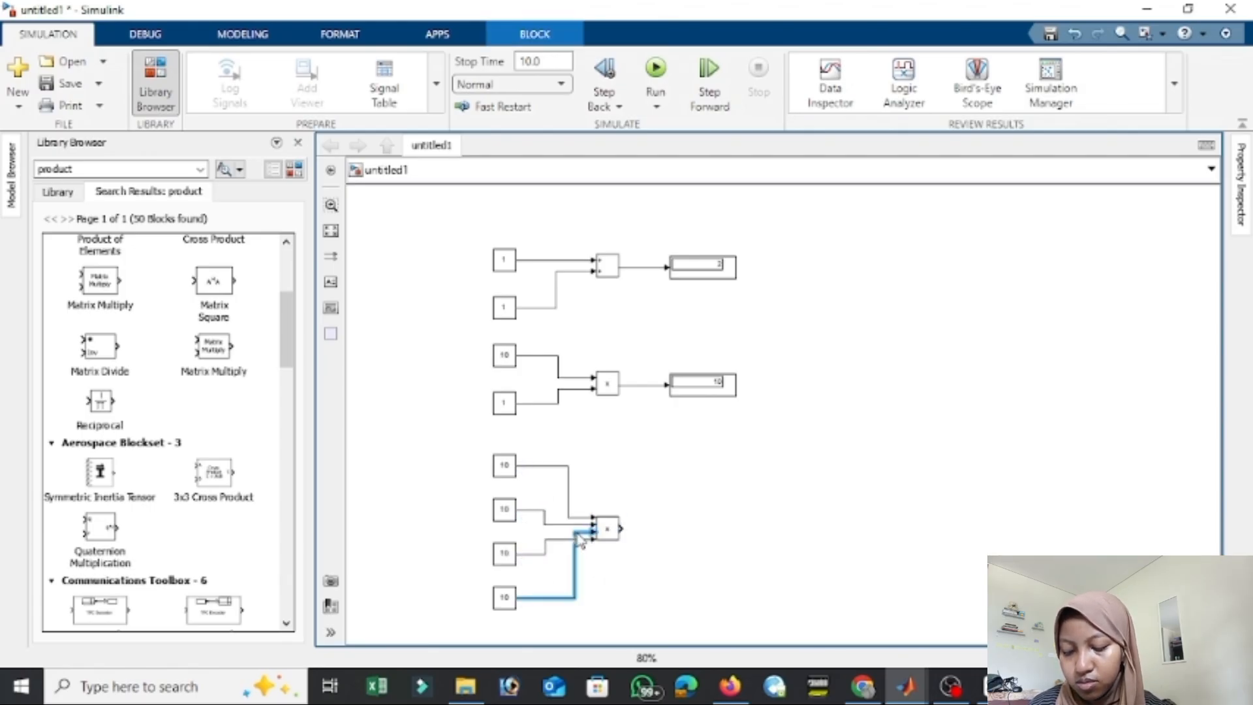
pyautogui.press('Delete')
pyautogui.click(555, 541)
pyautogui.press('Delete')
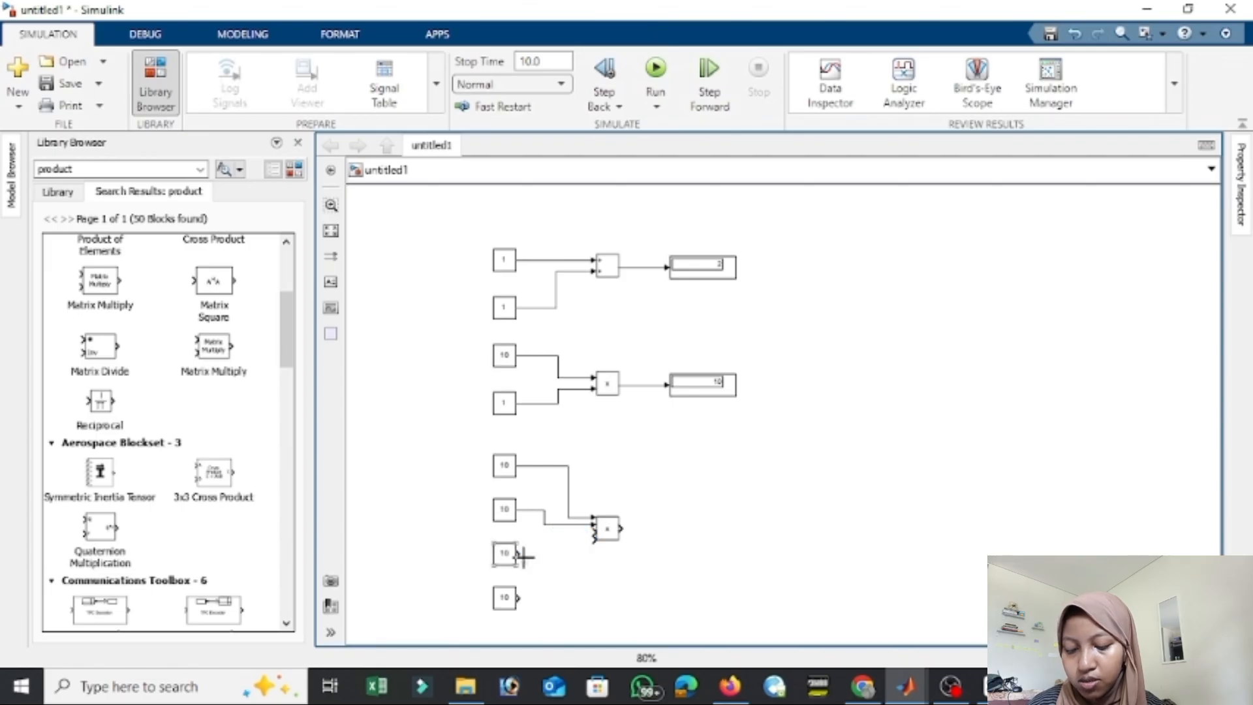
pyautogui.moveTo(519, 554); pyautogui.dragTo(589, 529)
pyautogui.moveTo(520, 597); pyautogui.dragTo(592, 539)
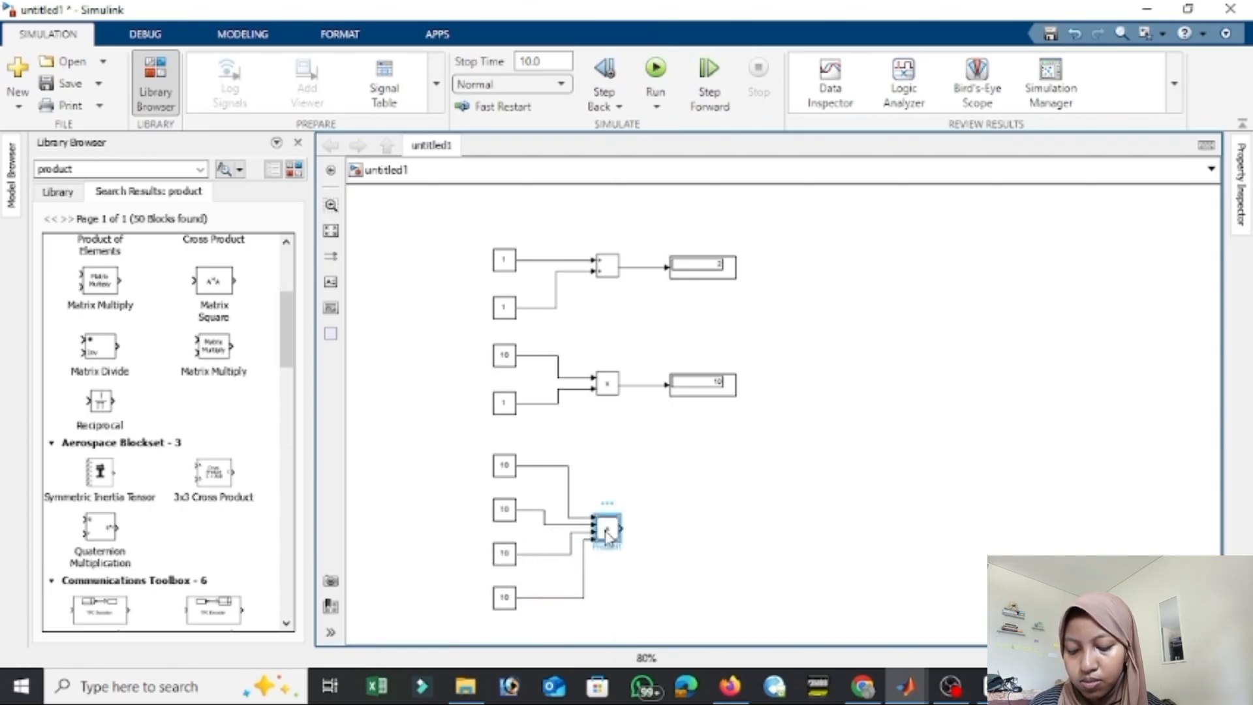
# Set the new Product block's number of inputs to ***/ and its multiplication to Matrix(*).
pyautogui.doubleClick(606, 528)
pyautogui.press('BackSpace')
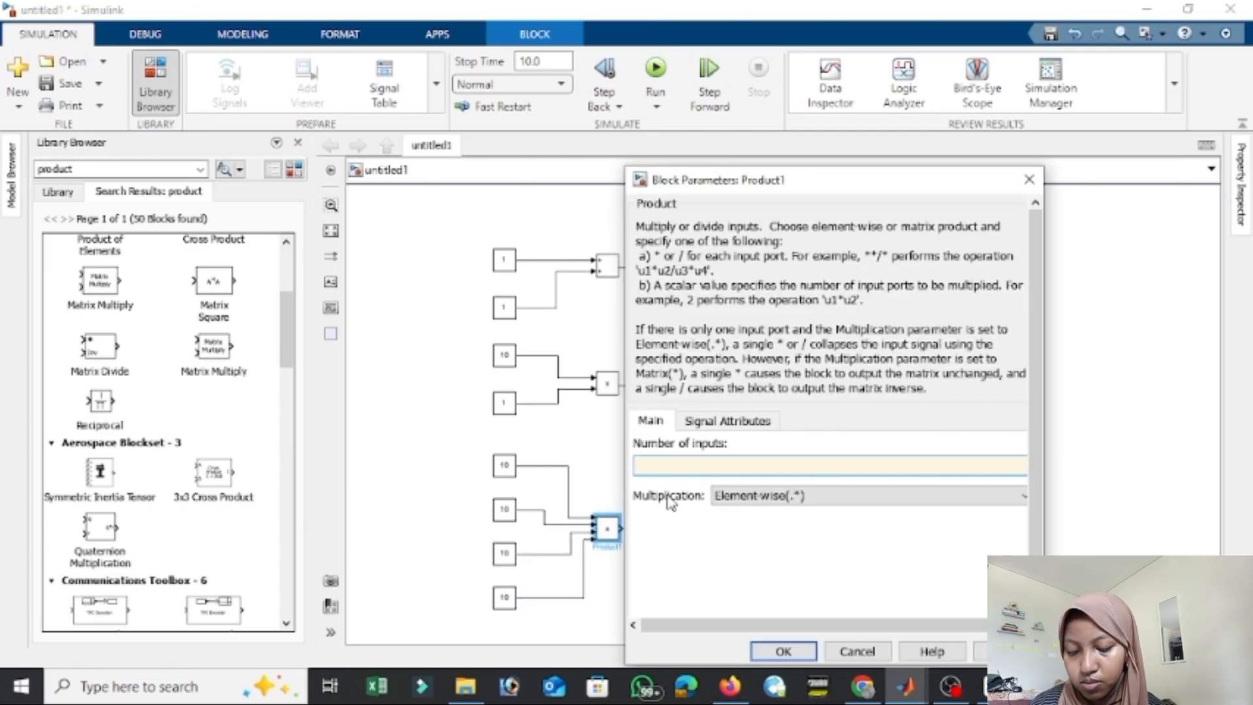
pyautogui.click(728, 420)
pyautogui.click(651, 401)
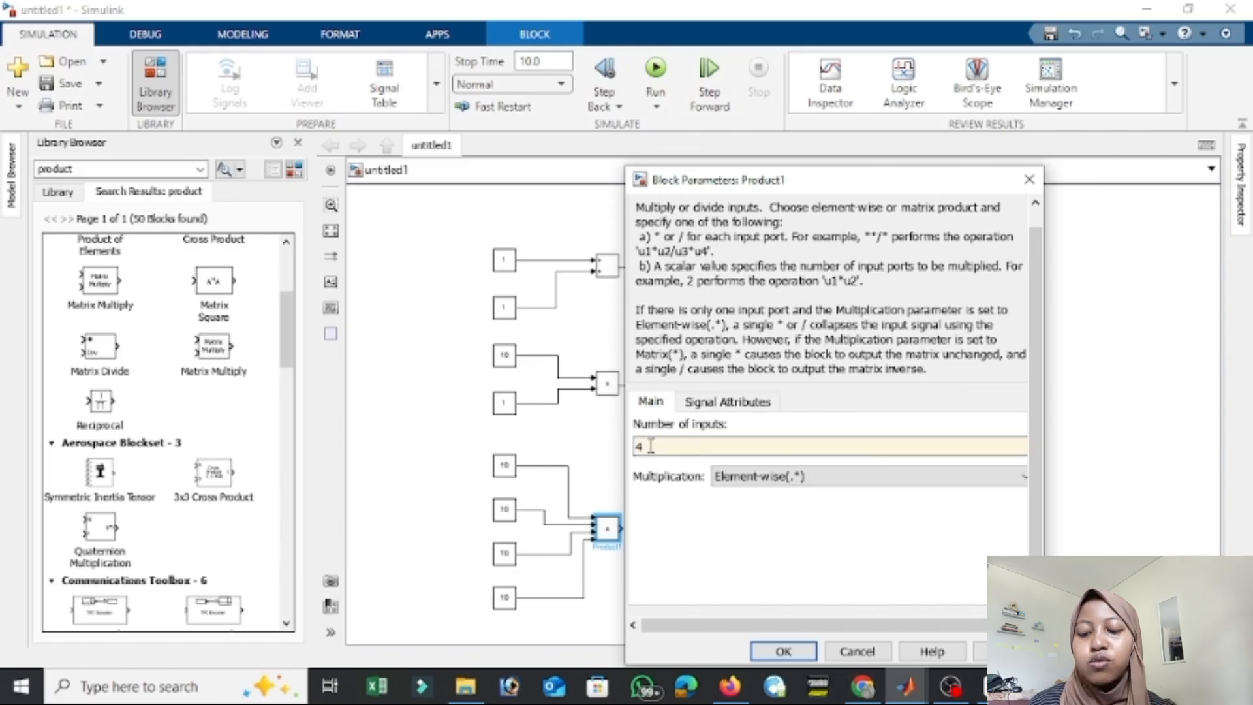
pyautogui.click(900, 476)
pyautogui.click(897, 509)
pyautogui.click(763, 449)
pyautogui.press('BackSpace')
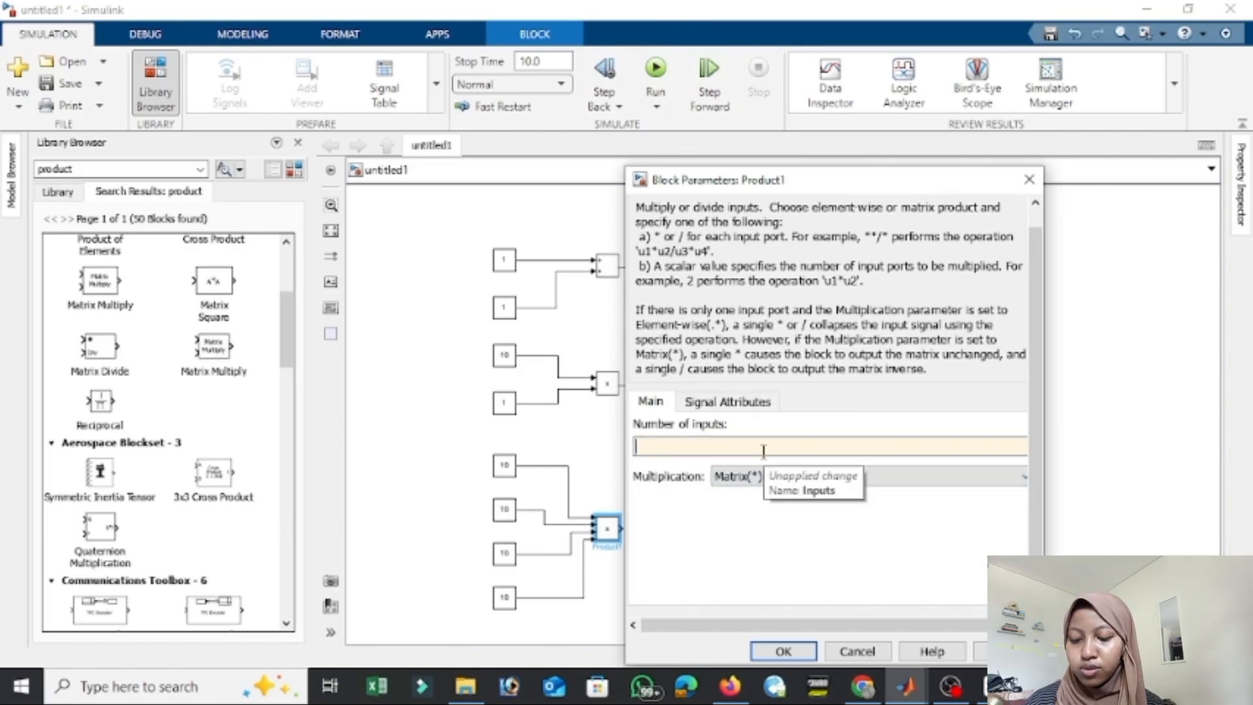
pyautogui.write('*')
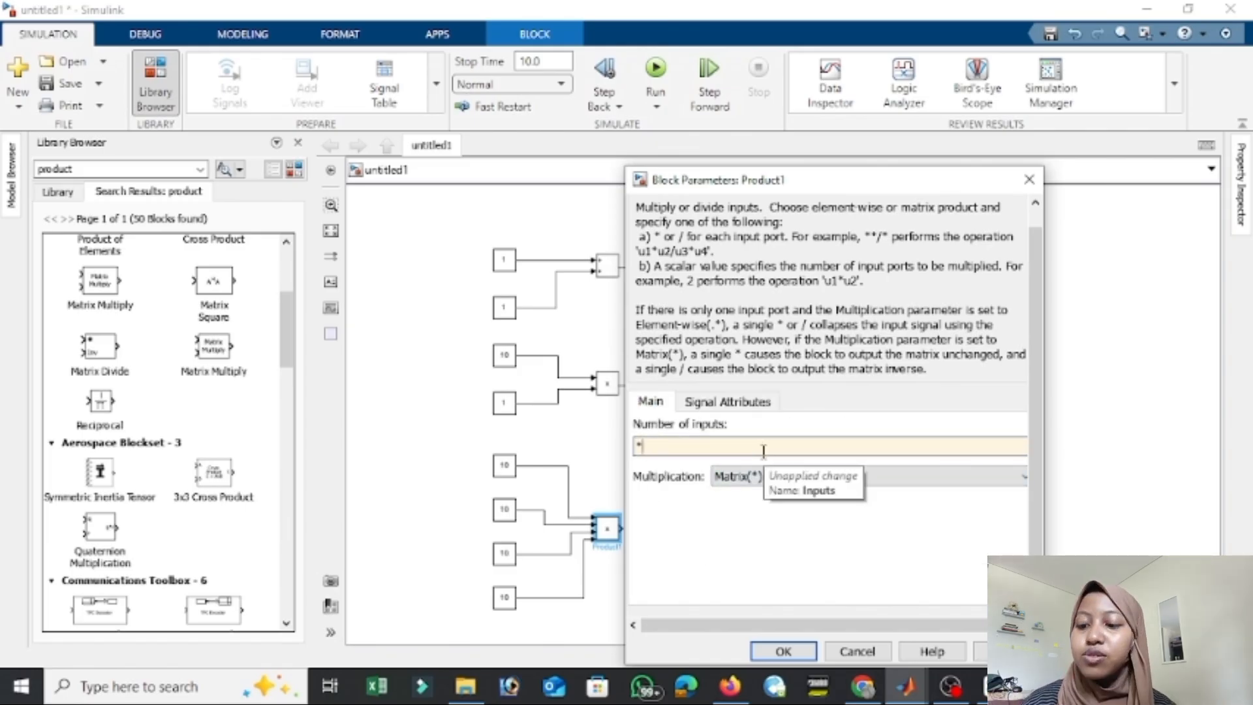
pyautogui.write('***')
pyautogui.click(770, 652)
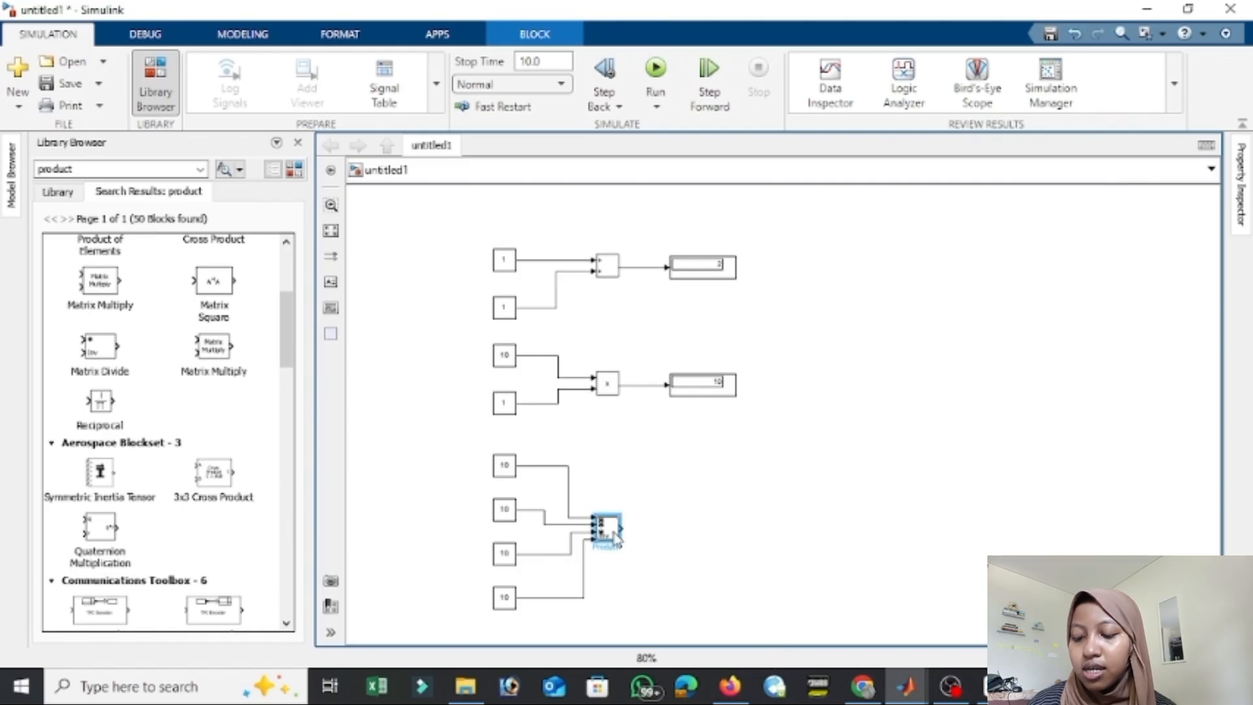
# Copy a Display block onto the four-input Product block's output and run the simulation.
pyautogui.moveTo(722, 392); pyautogui.dragTo(677, 531)
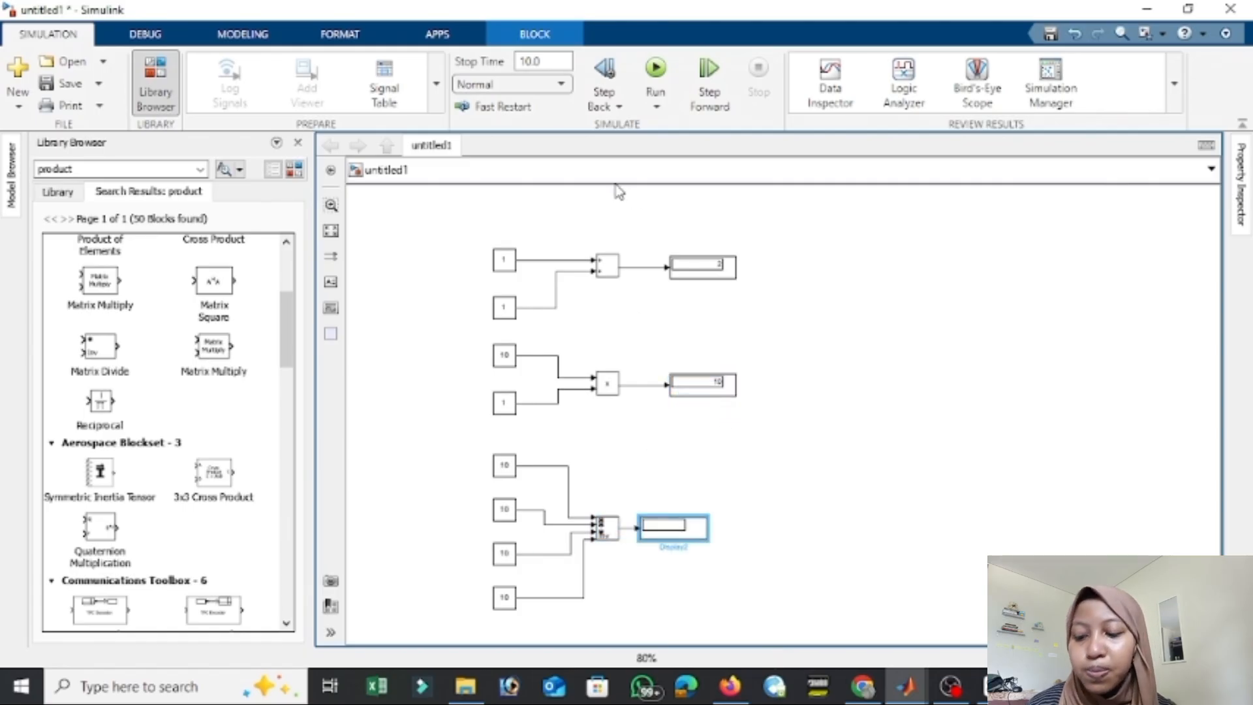
pyautogui.click(655, 69)
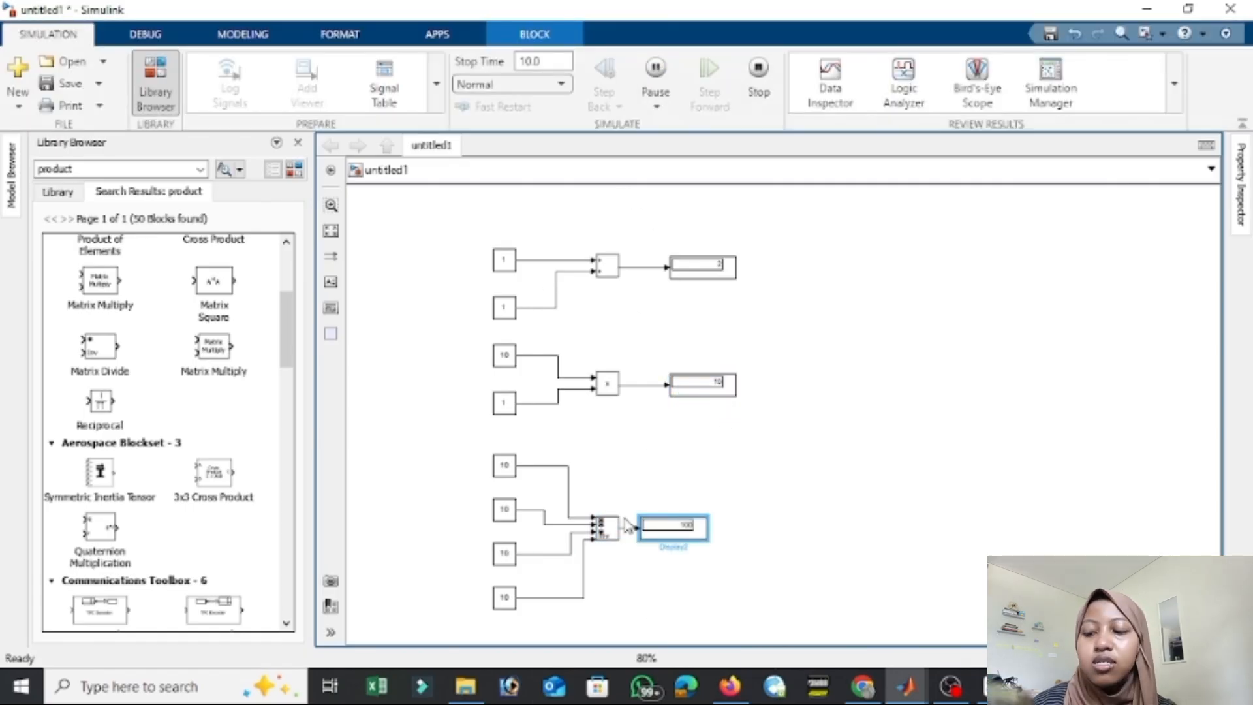
# Enlarge the four-input Product block and tidy the positions of its upper Constants and its Display block.
pyautogui.moveTo(619, 517); pyautogui.dragTo(633, 464)
pyautogui.click(643, 469)
pyautogui.doubleClick(613, 527)
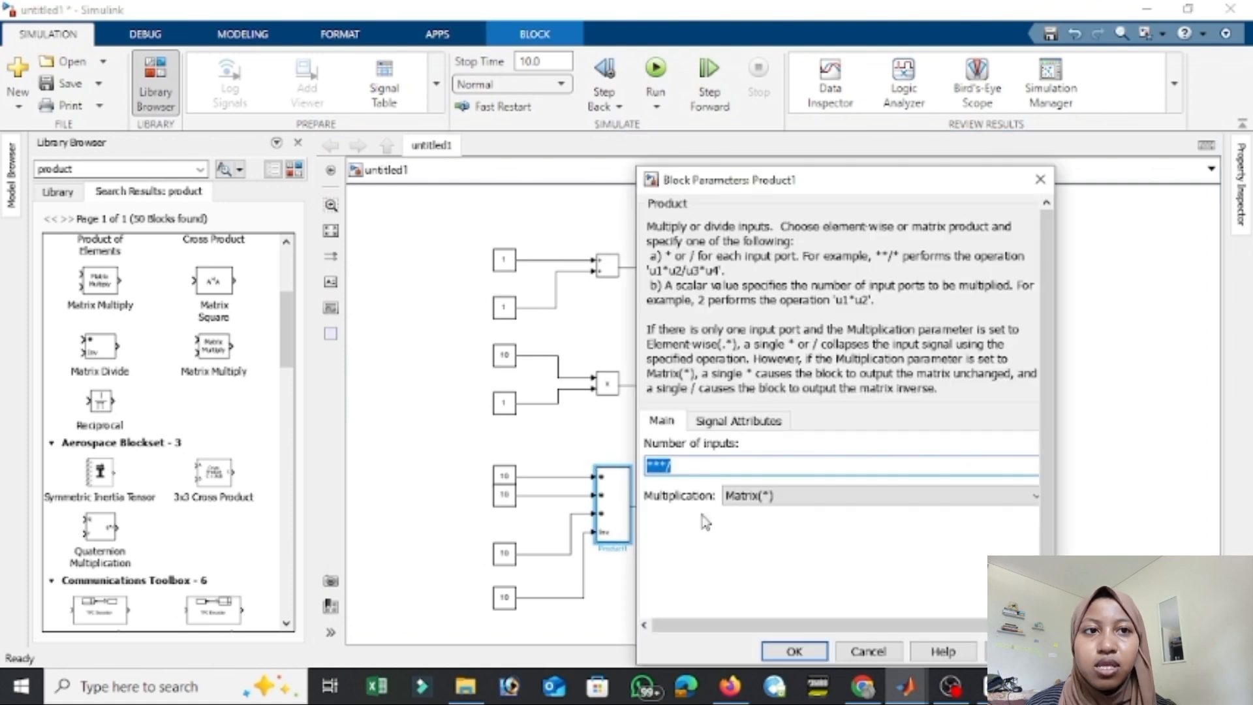
pyautogui.click(597, 440)
pyautogui.moveTo(507, 498); pyautogui.dragTo(502, 505)
pyautogui.click(867, 427)
pyautogui.click(693, 509)
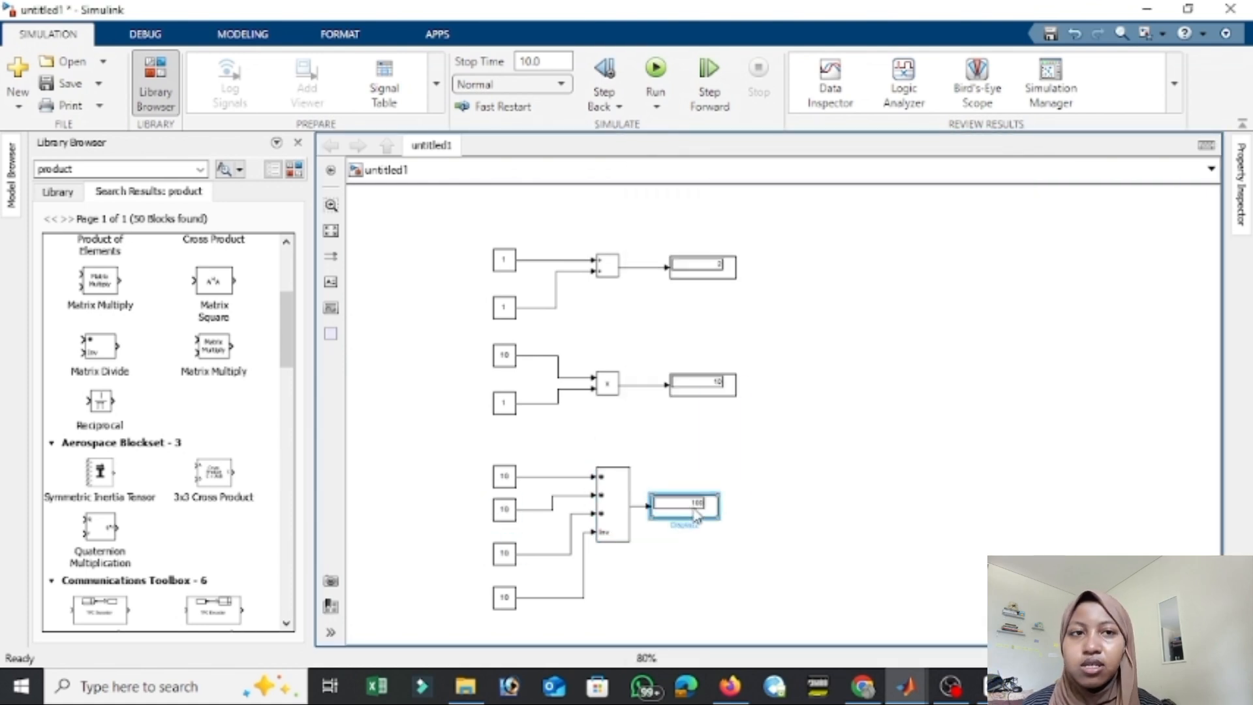
pyautogui.moveTo(697, 516); pyautogui.dragTo(718, 512)
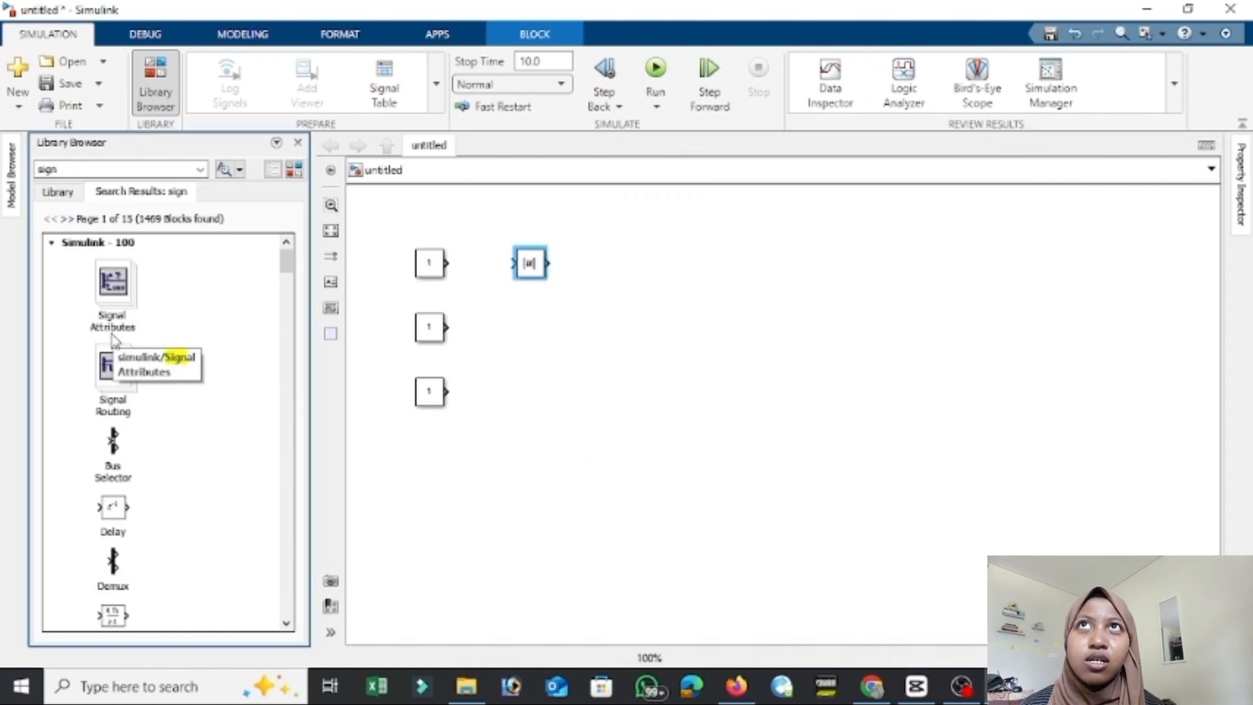
# Examine the sign search results and the Sinks and Sources block libraries in the standalone library browser.
pyautogui.click(286, 623)
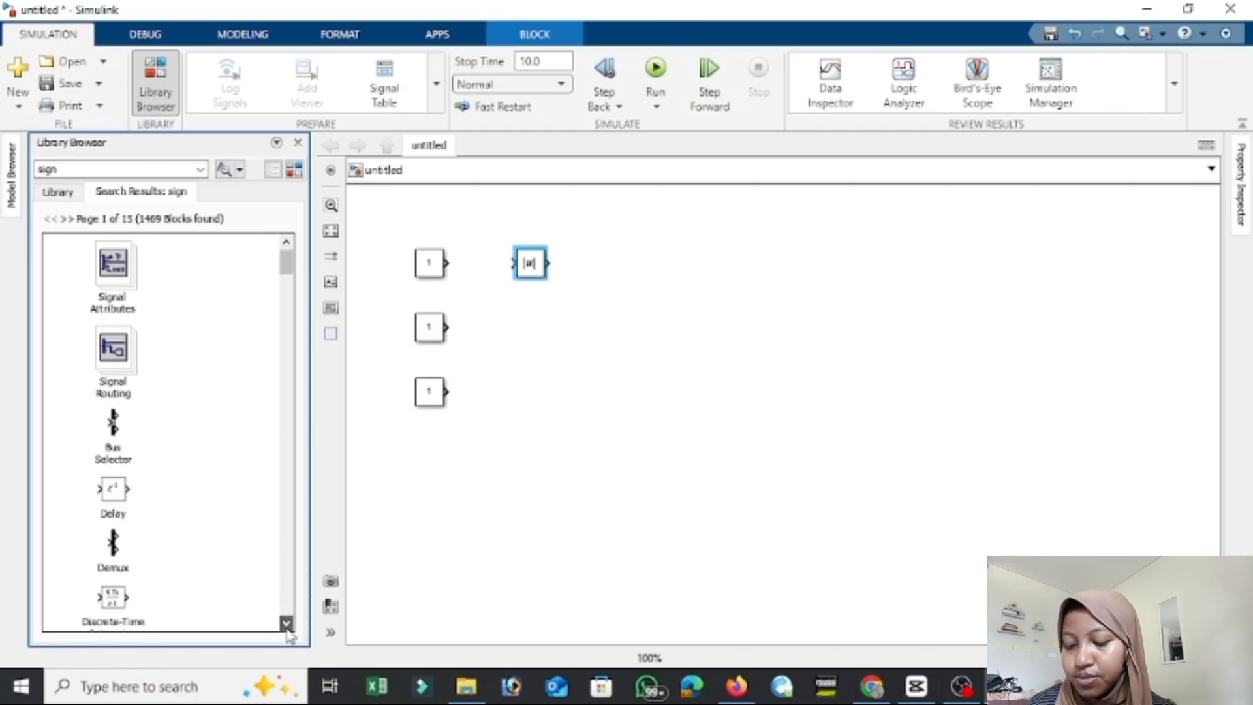
pyautogui.scroll(-4, 287, 624)
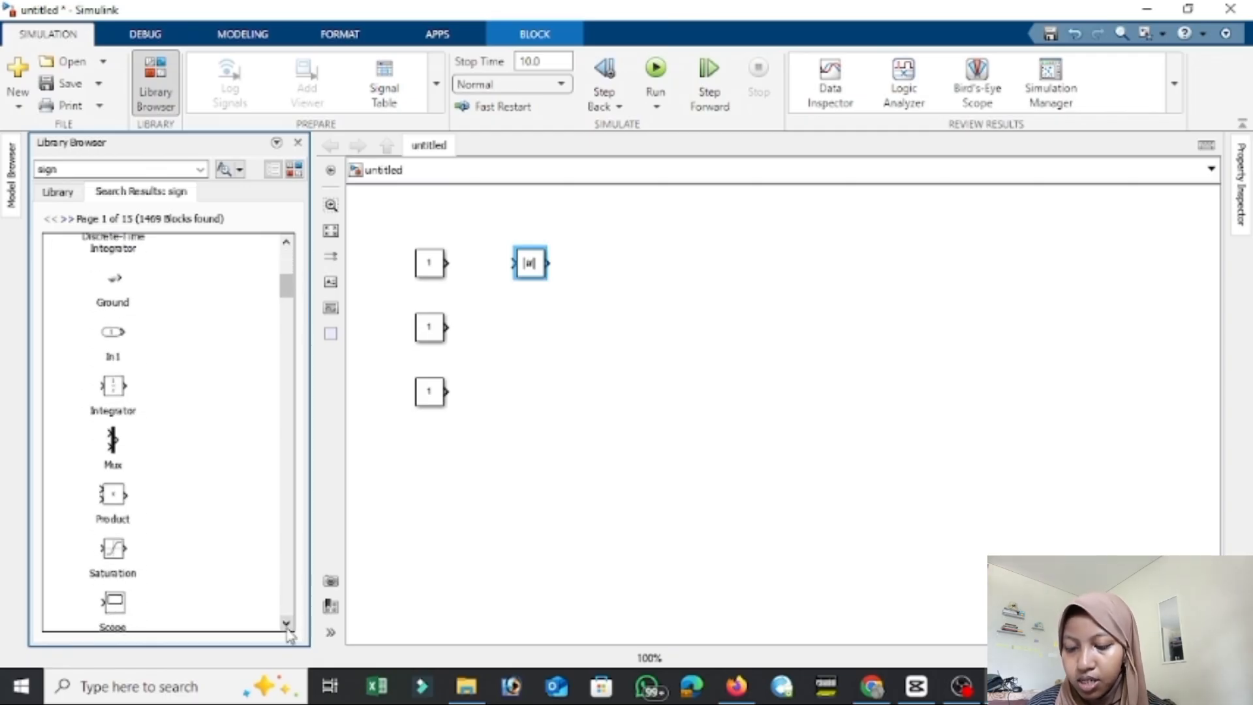
pyautogui.click(294, 171)
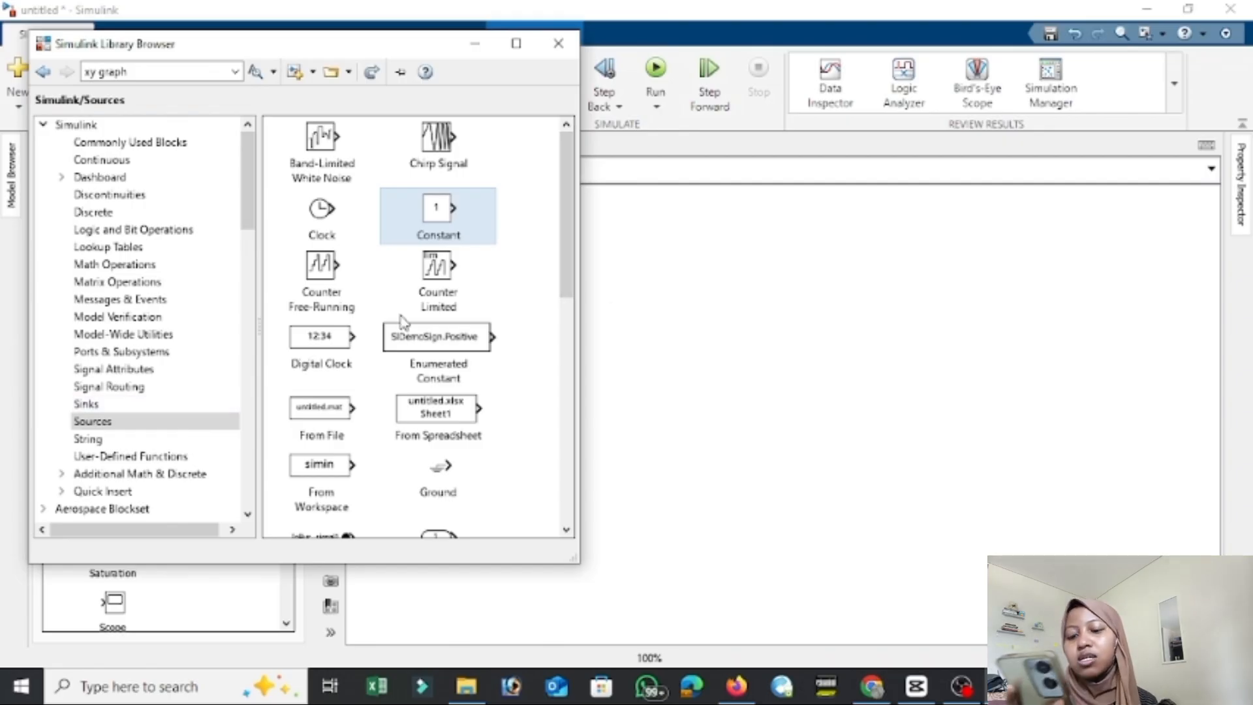
pyautogui.click(107, 403)
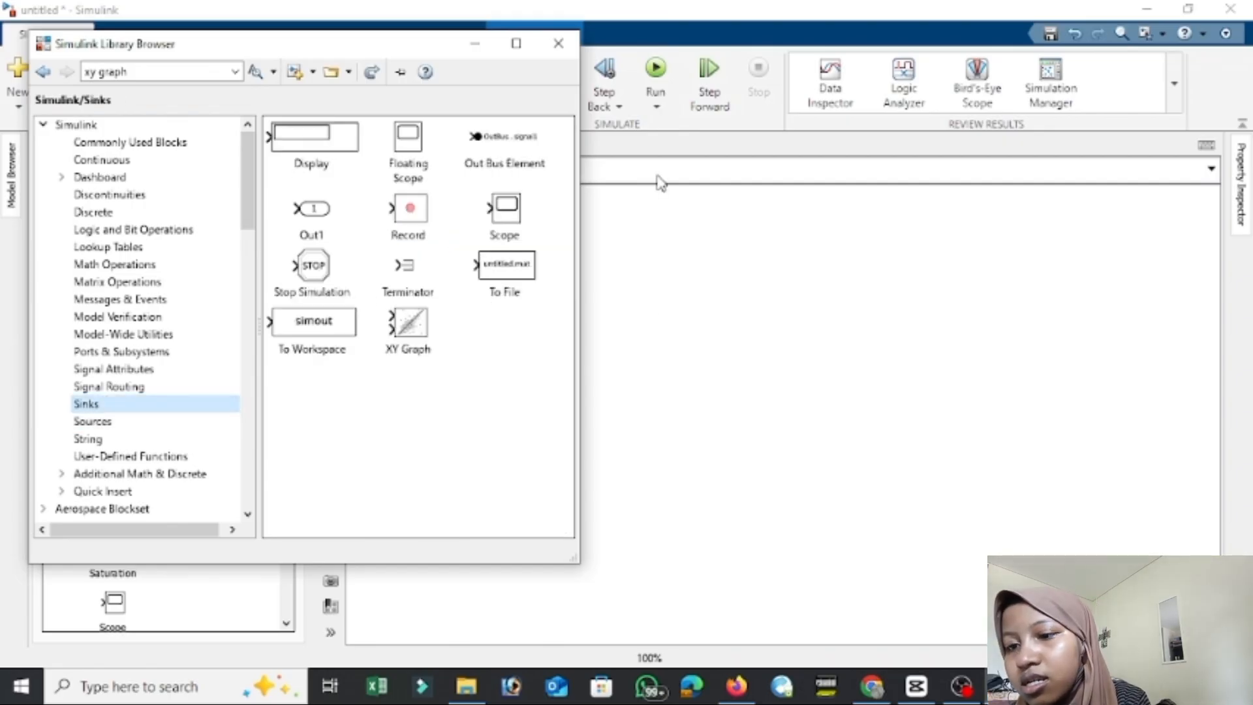
pyautogui.click(152, 421)
pyautogui.scroll(-2, 556, 330)
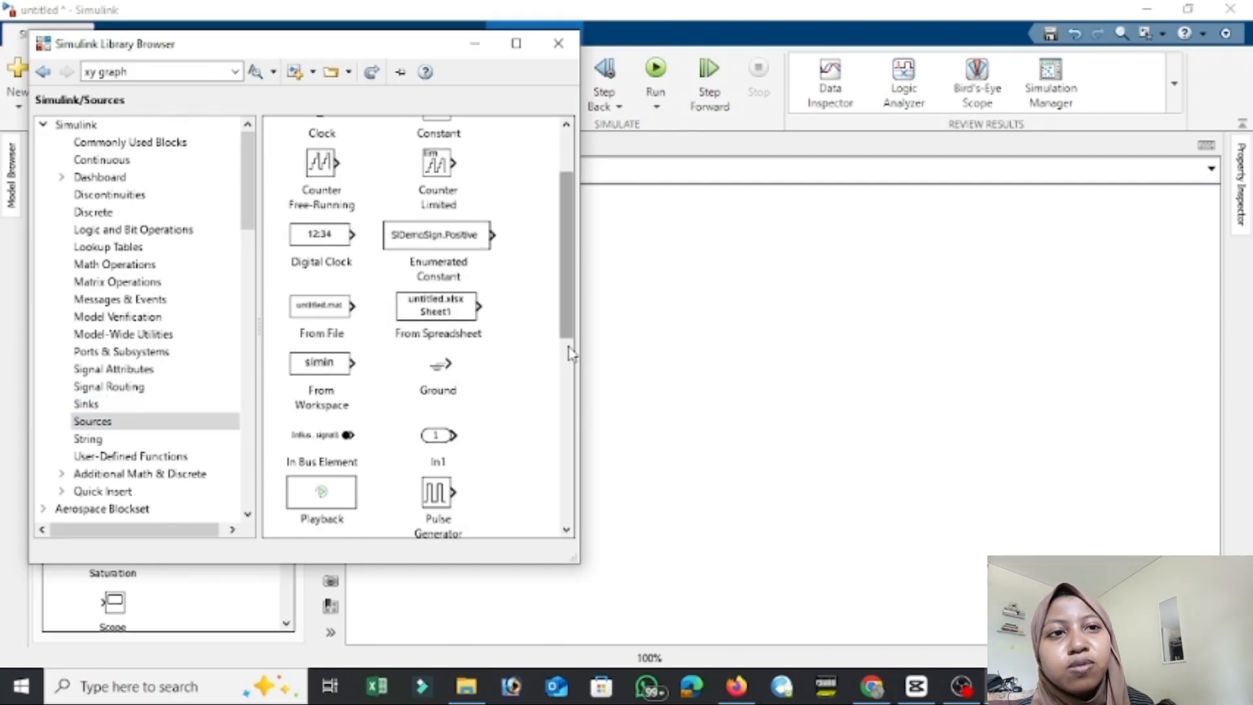
pyautogui.moveTo(570, 319); pyautogui.dragTo(561, 535)
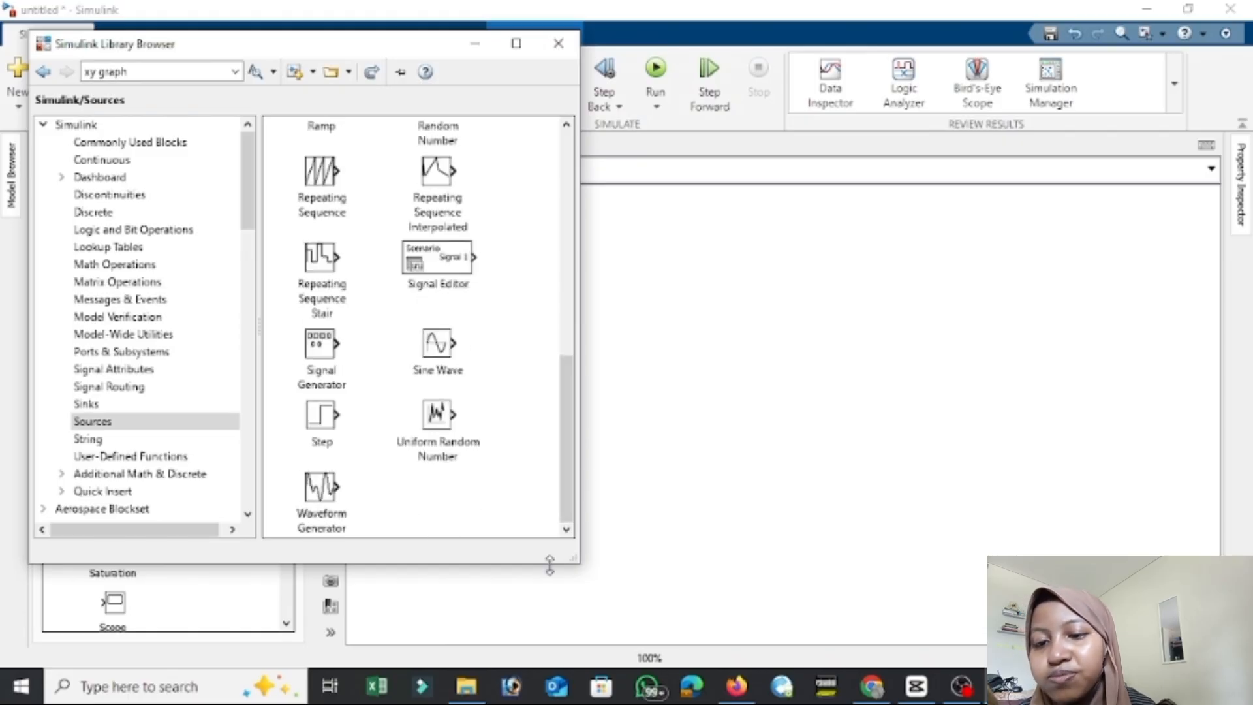
pyautogui.moveTo(567, 476); pyautogui.dragTo(565, 259)
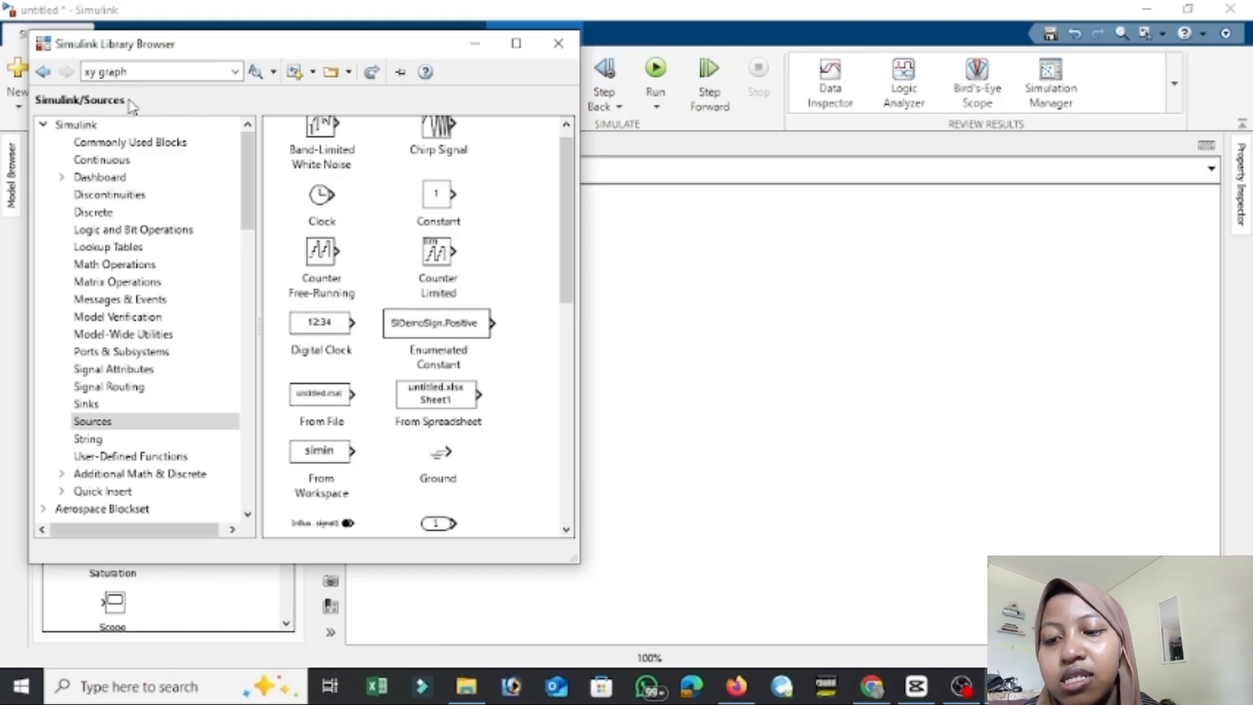
# Search the library for sign and add a Sign block beside the middle Constant, below the Abs block.
pyautogui.click(145, 73)
pyautogui.write('sign')
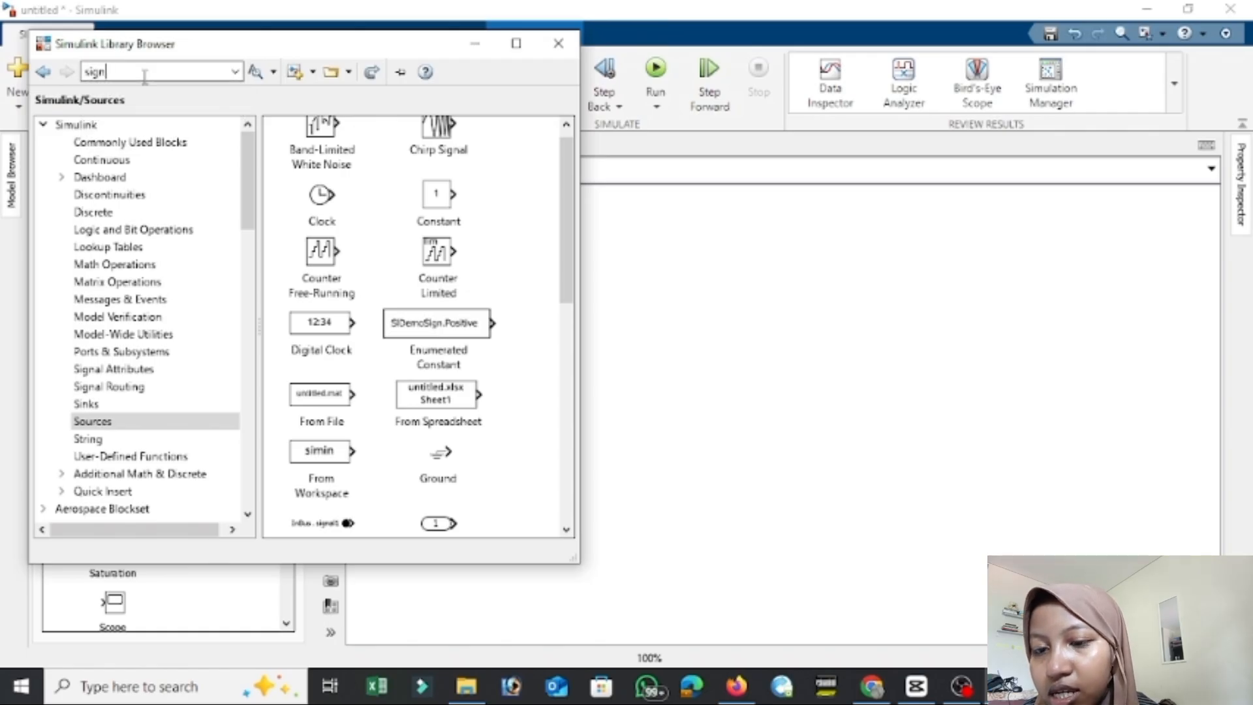
pyautogui.press('Return')
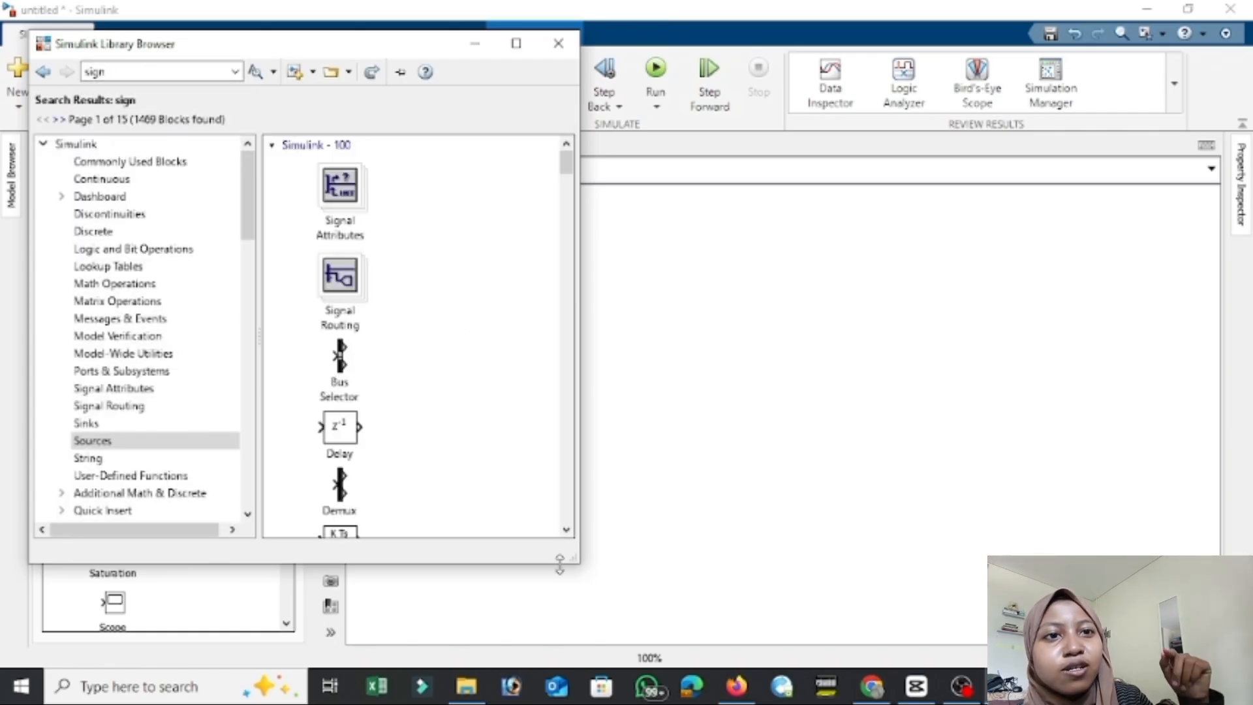
pyautogui.scroll(-5, 567, 530)
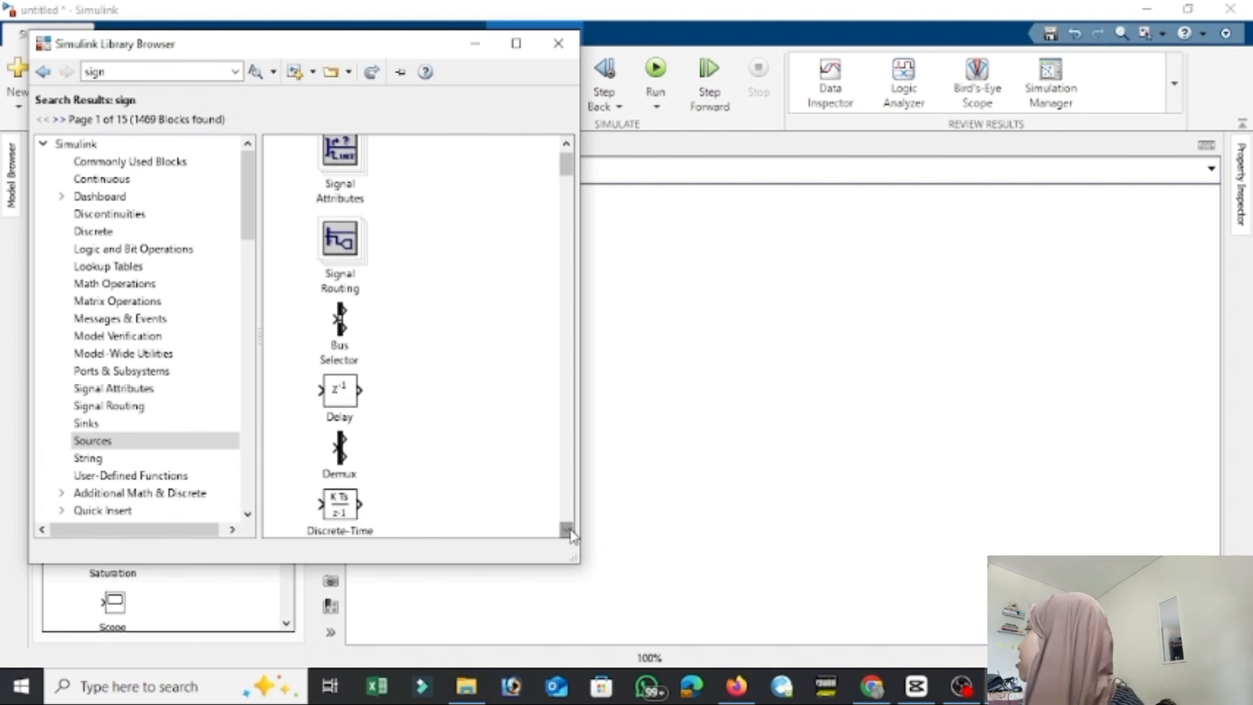
pyautogui.scroll(-3, 570, 535)
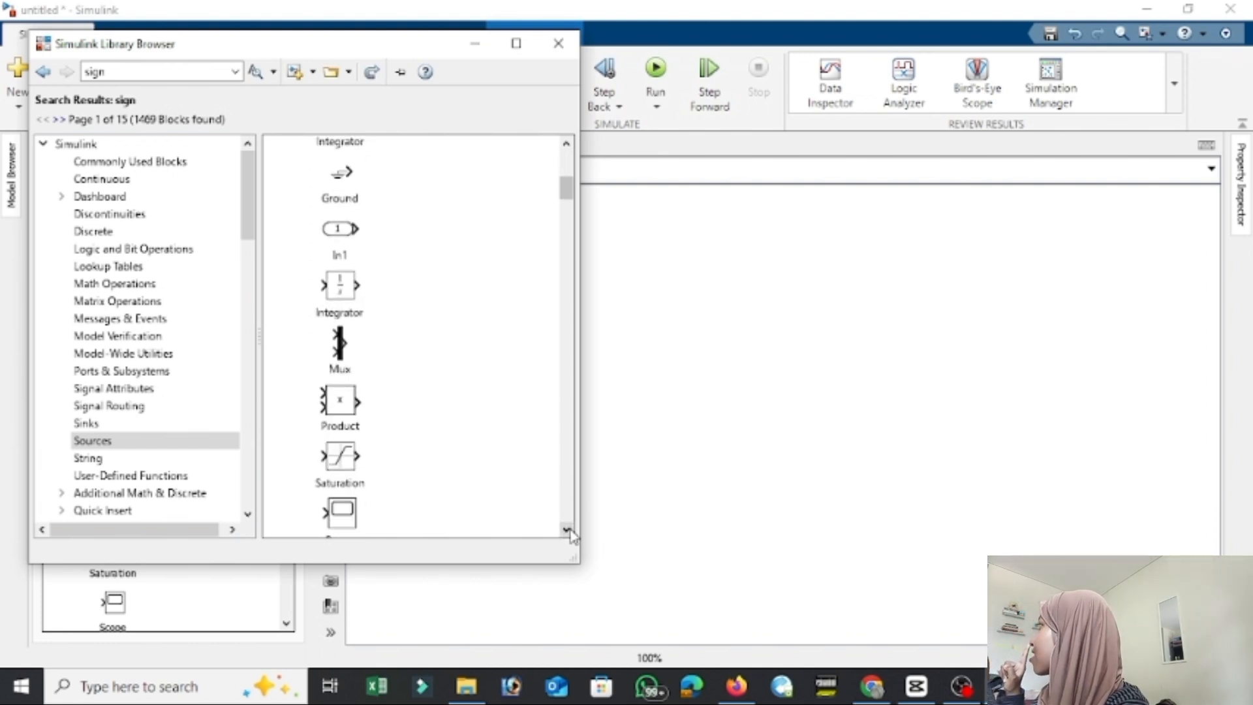
pyautogui.scroll(-1, 570, 535)
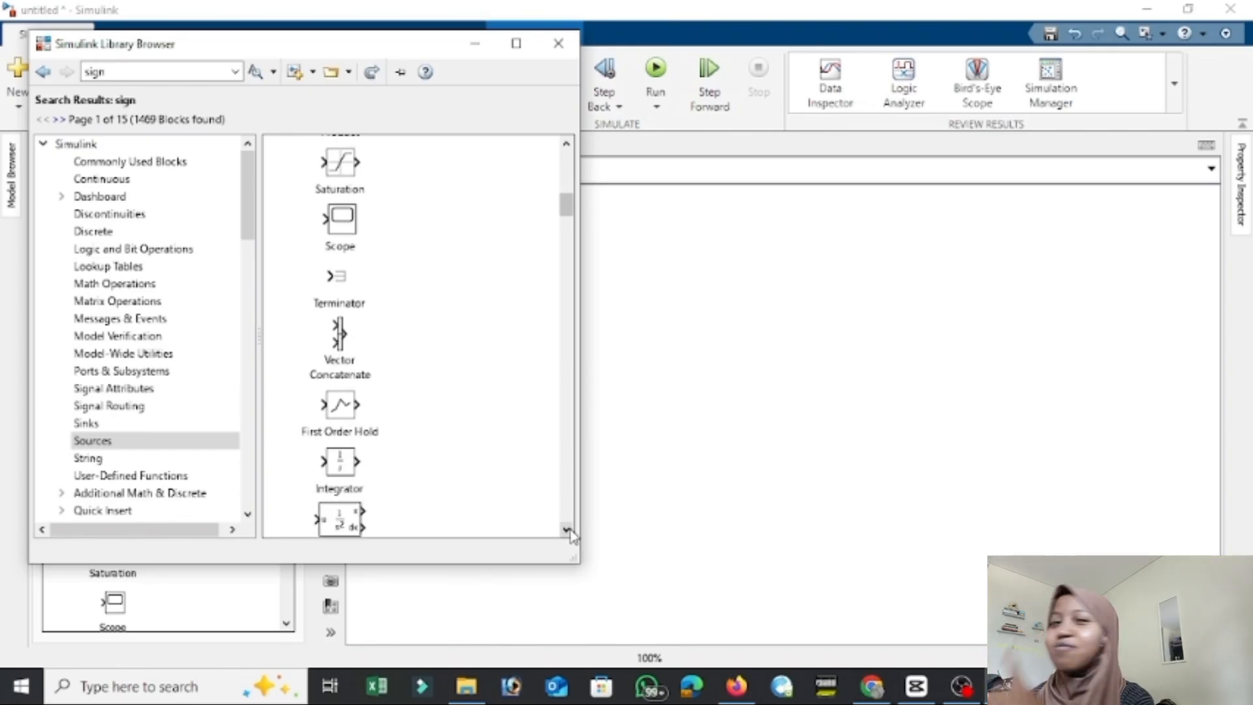
pyautogui.click(569, 532)
pyautogui.scroll(-3, 569, 535)
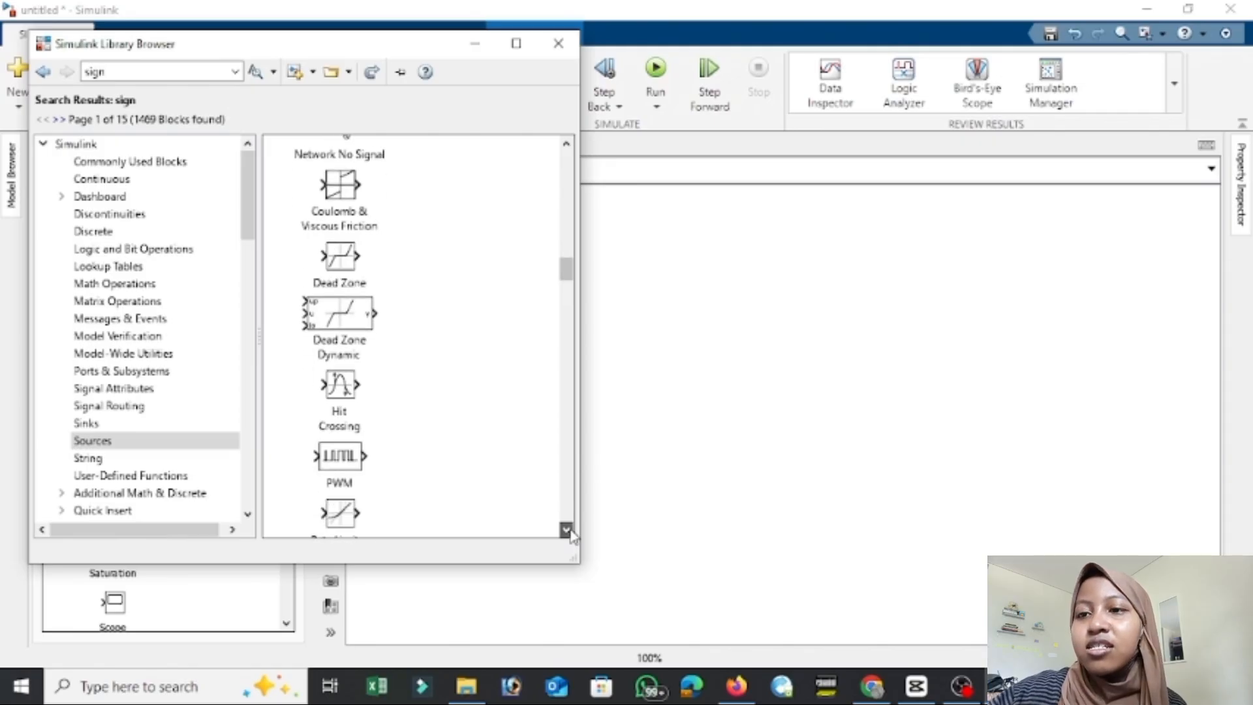
pyautogui.scroll(-7, 569, 533)
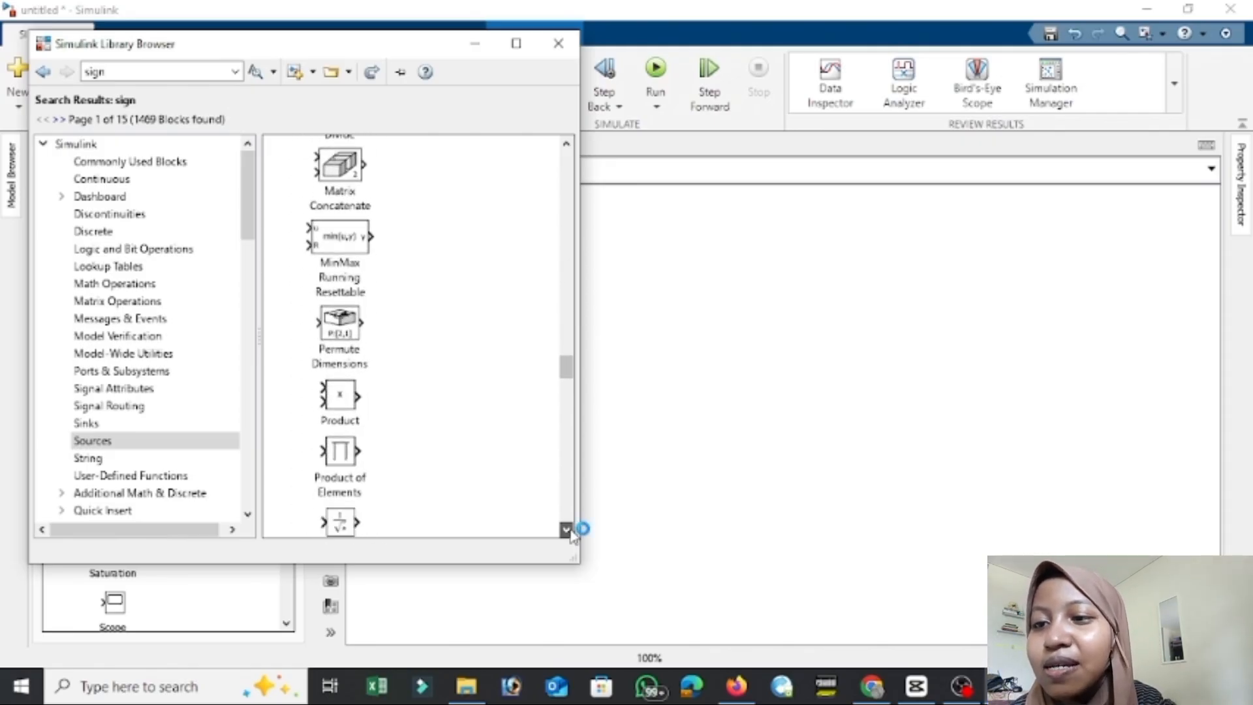
pyautogui.click(565, 142)
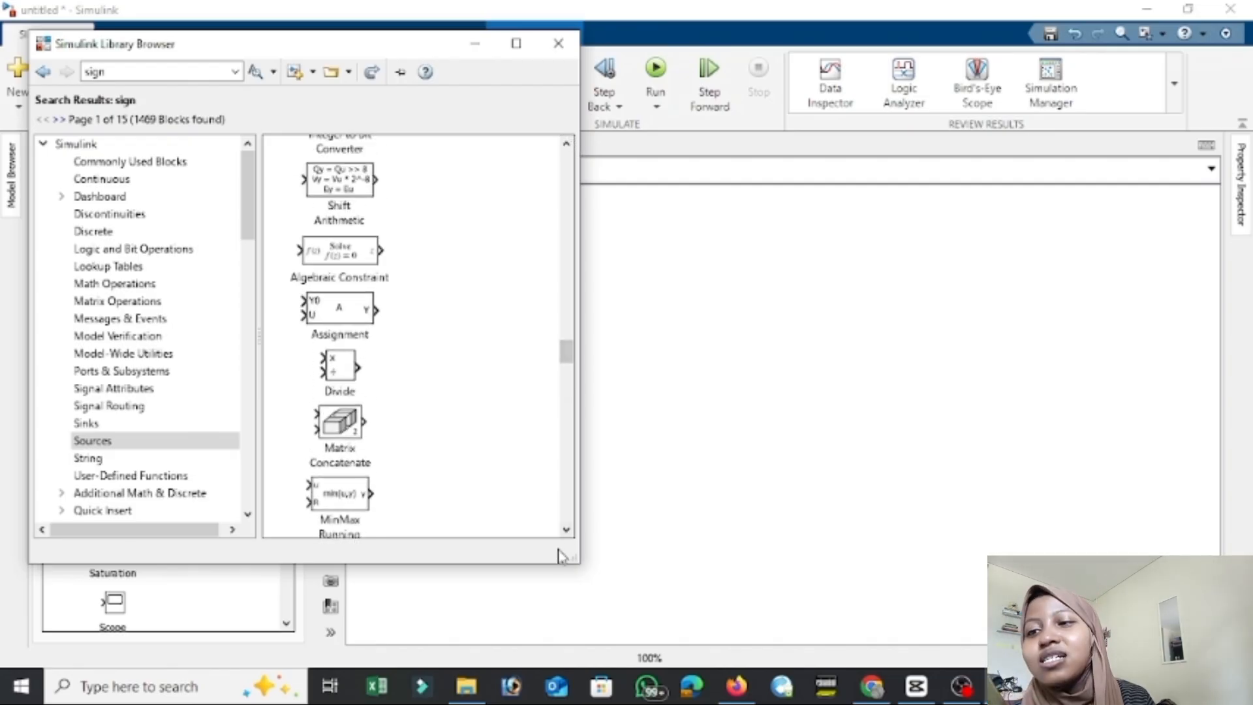
pyautogui.click(567, 530)
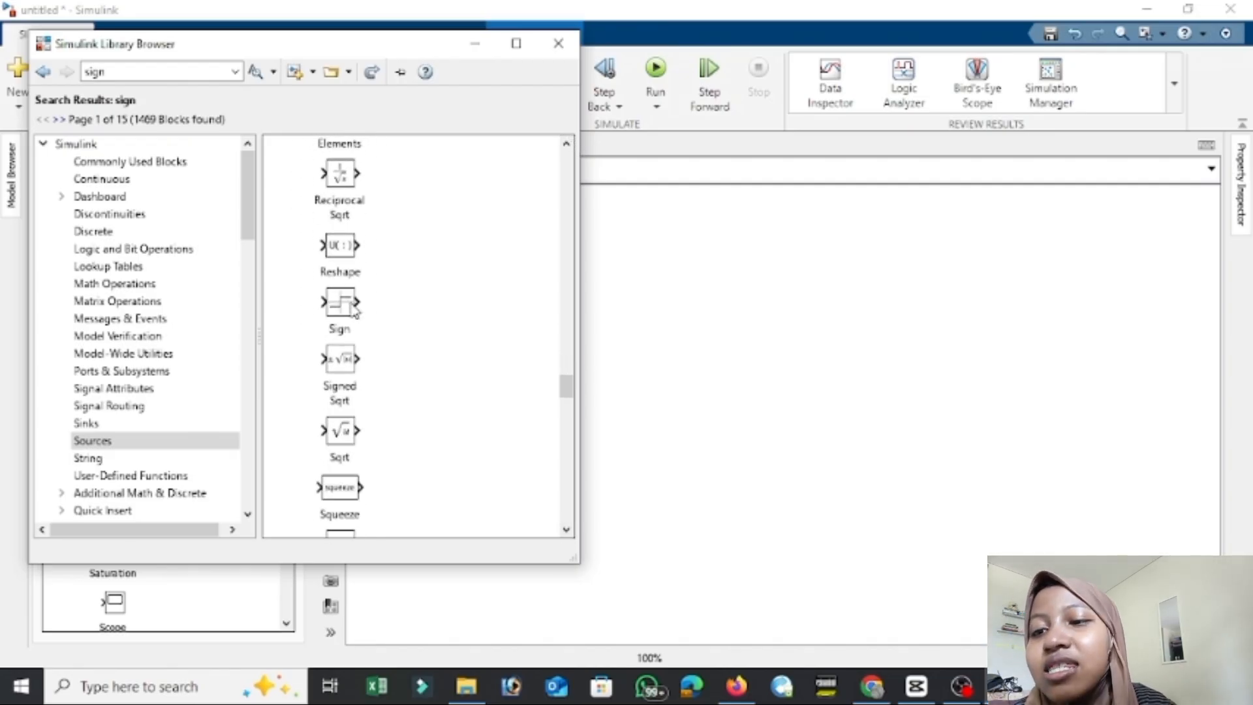
pyautogui.moveTo(340, 319); pyautogui.dragTo(532, 340)
# Search the library for bias and add a Bias block beside the bottom Constant, below the Sign block.
pyautogui.doubleClick(163, 169)
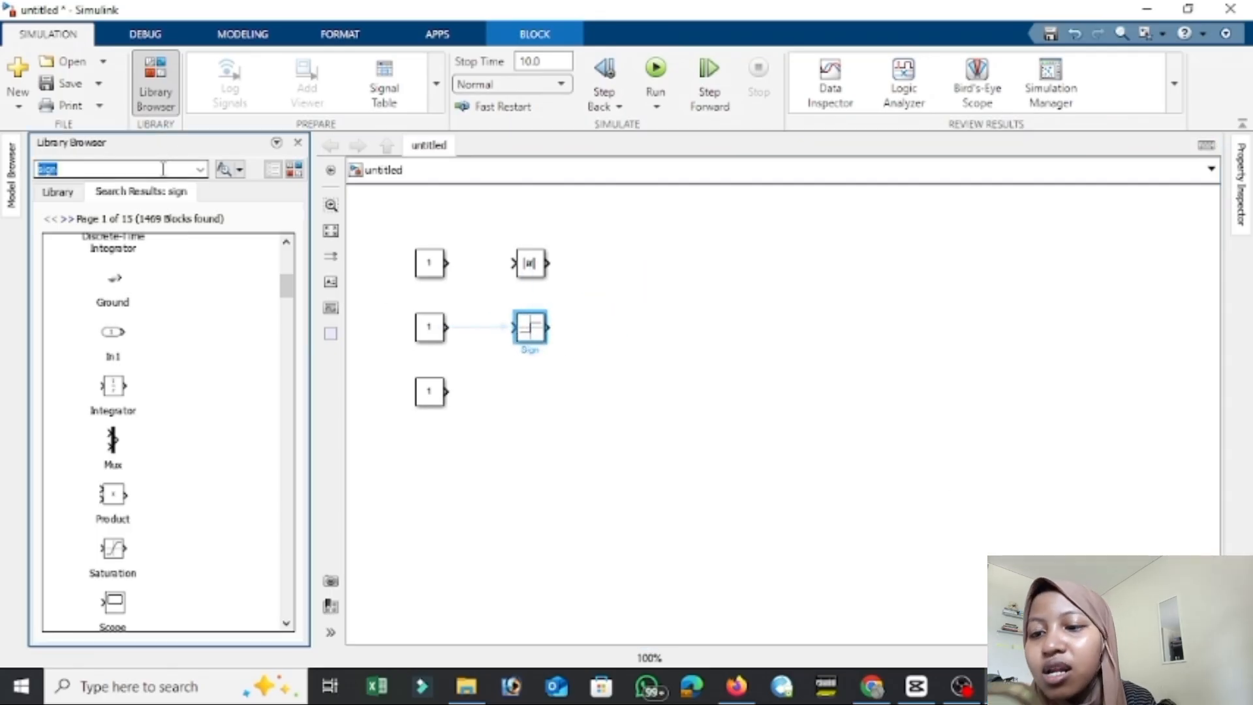
pyautogui.write('bias')
pyautogui.press('Return')
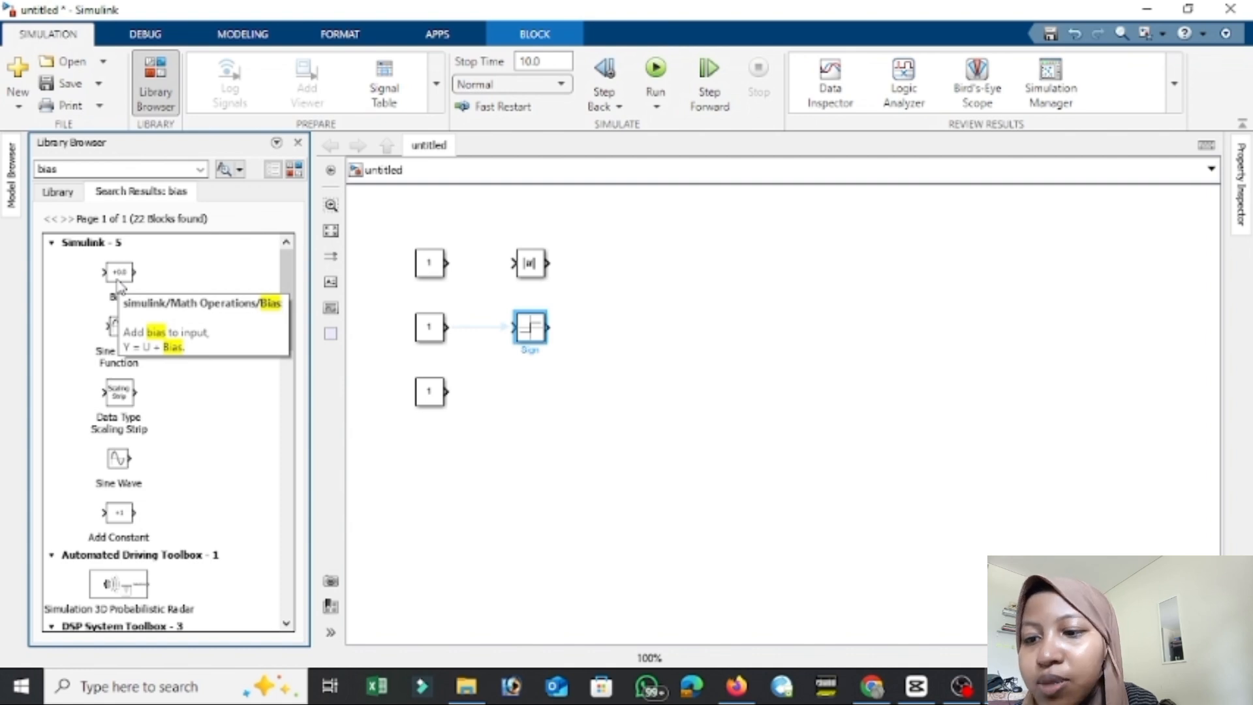
pyautogui.moveTo(117, 282); pyautogui.dragTo(537, 394)
pyautogui.click(672, 282)
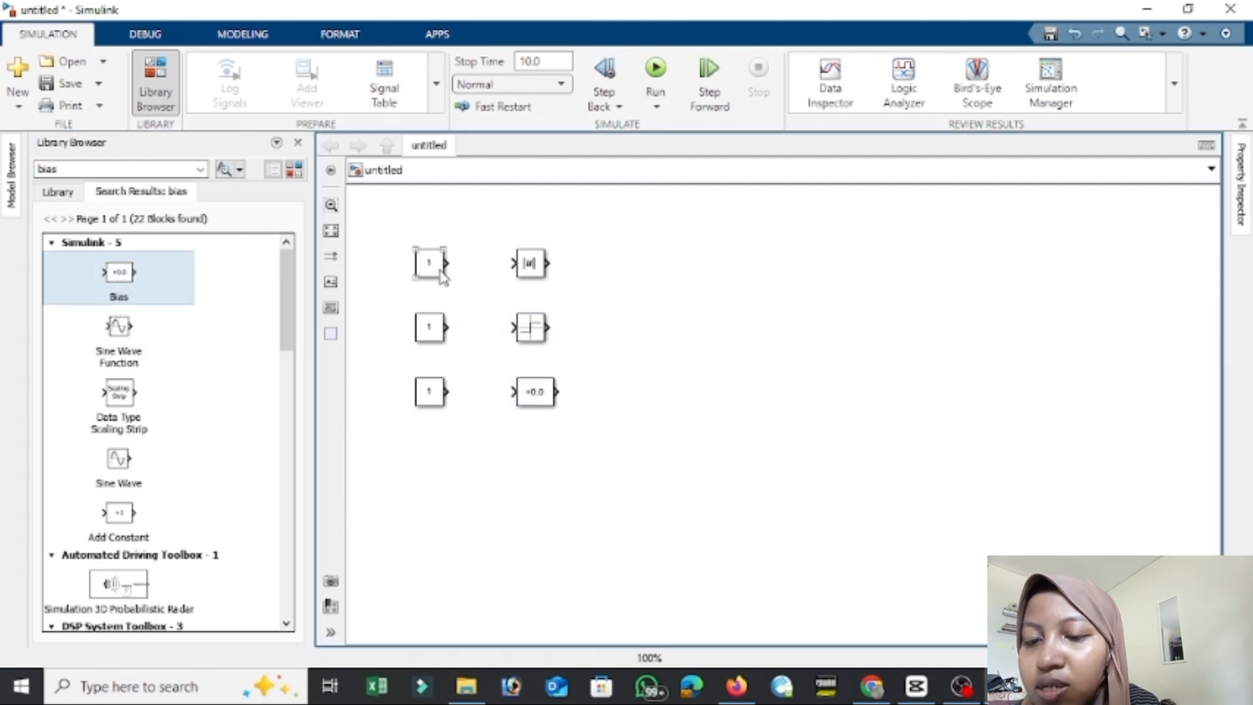
# Place three Display blocks from the Sinks library in a column, one beside each of the Abs, Sign and Bias blocks.
pyautogui.click(173, 169)
pyautogui.press('BackSpace')
pyautogui.press('BackSpace')
pyautogui.press('BackSpace')
pyautogui.press('BackSpace')
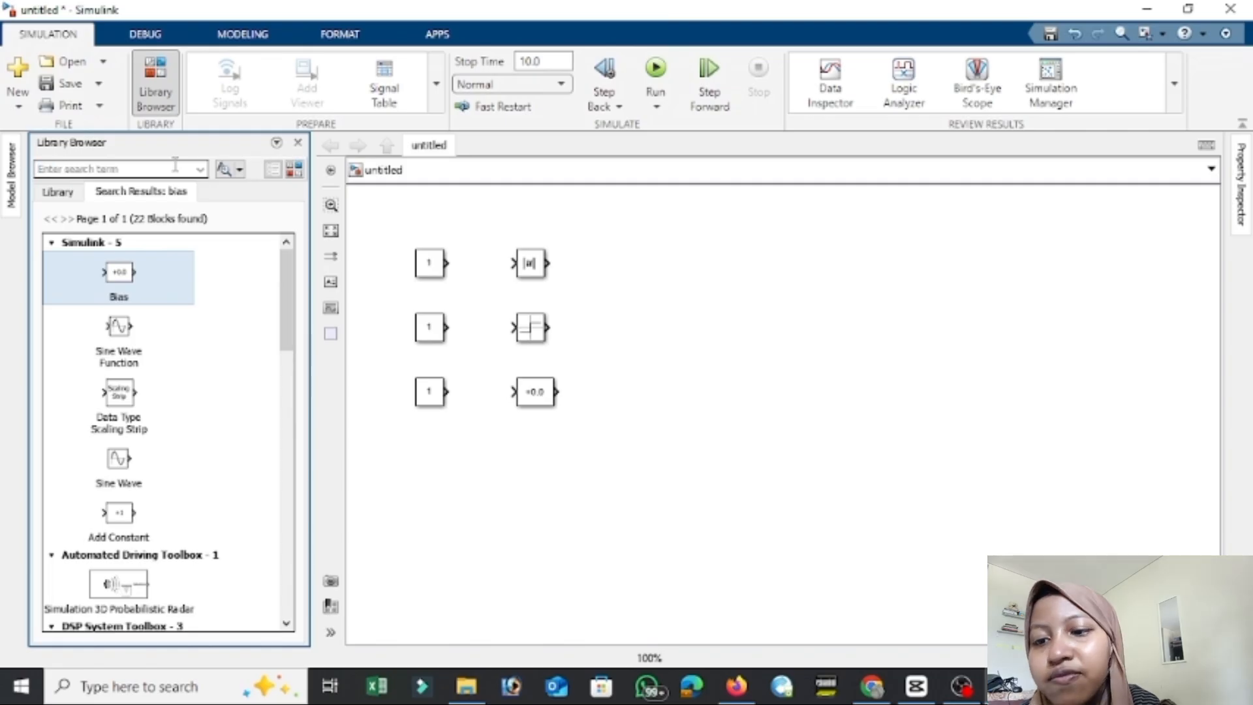
pyautogui.write('sink')
pyautogui.press('Return')
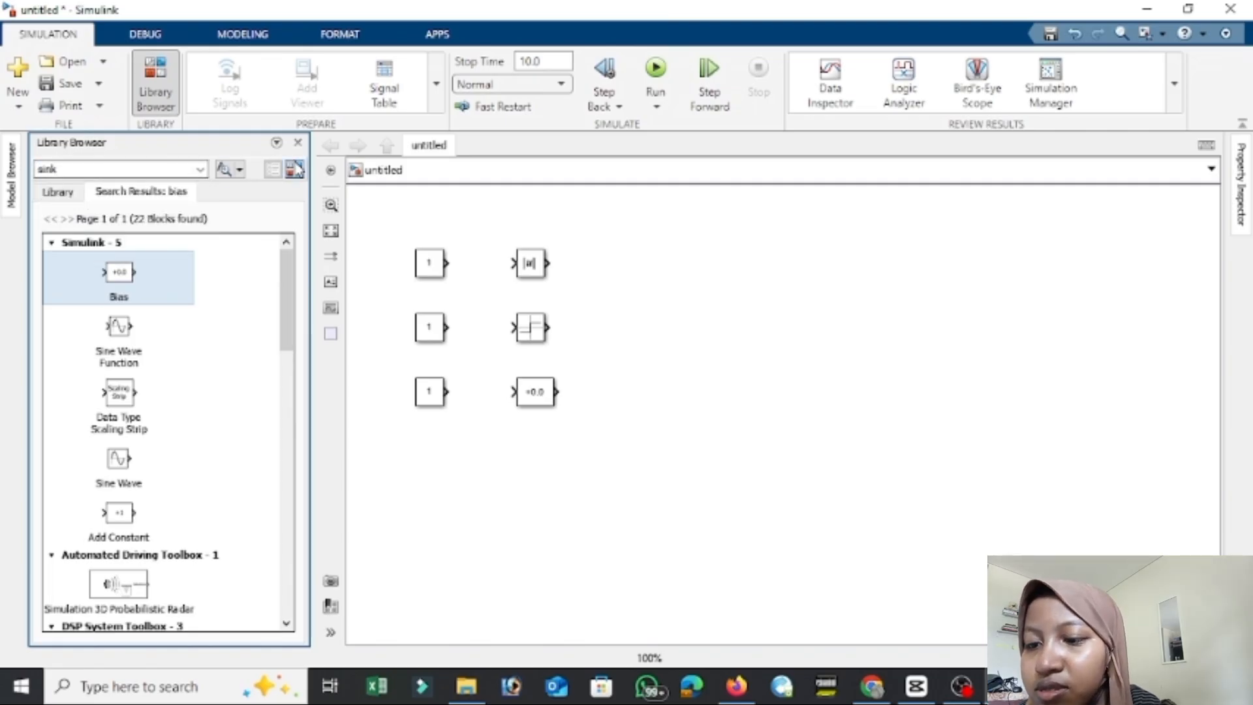
pyautogui.click(181, 431)
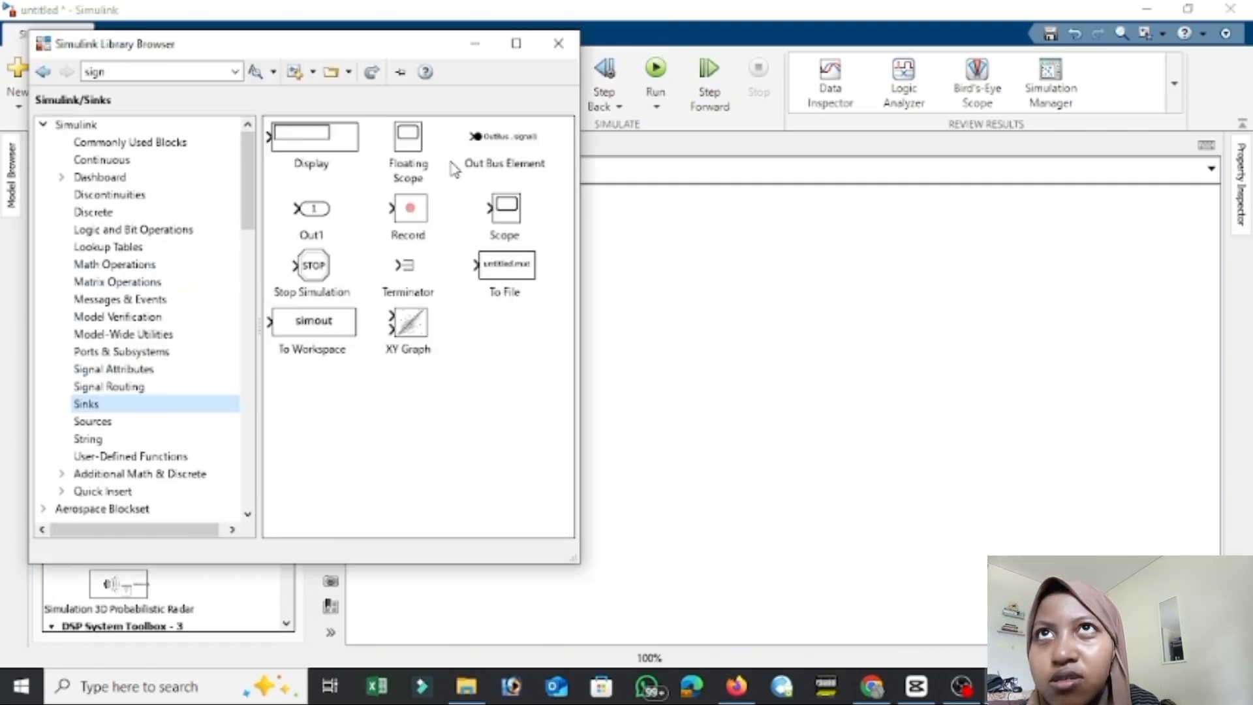
pyautogui.moveTo(297, 157); pyautogui.dragTo(699, 395)
pyautogui.click(675, 312)
pyautogui.moveTo(704, 334); pyautogui.dragTo(689, 337)
pyautogui.click(847, 383)
# Connect each of the three Constants to the block beside it: Abs, Sign and Bias.
pyautogui.click(445, 265)
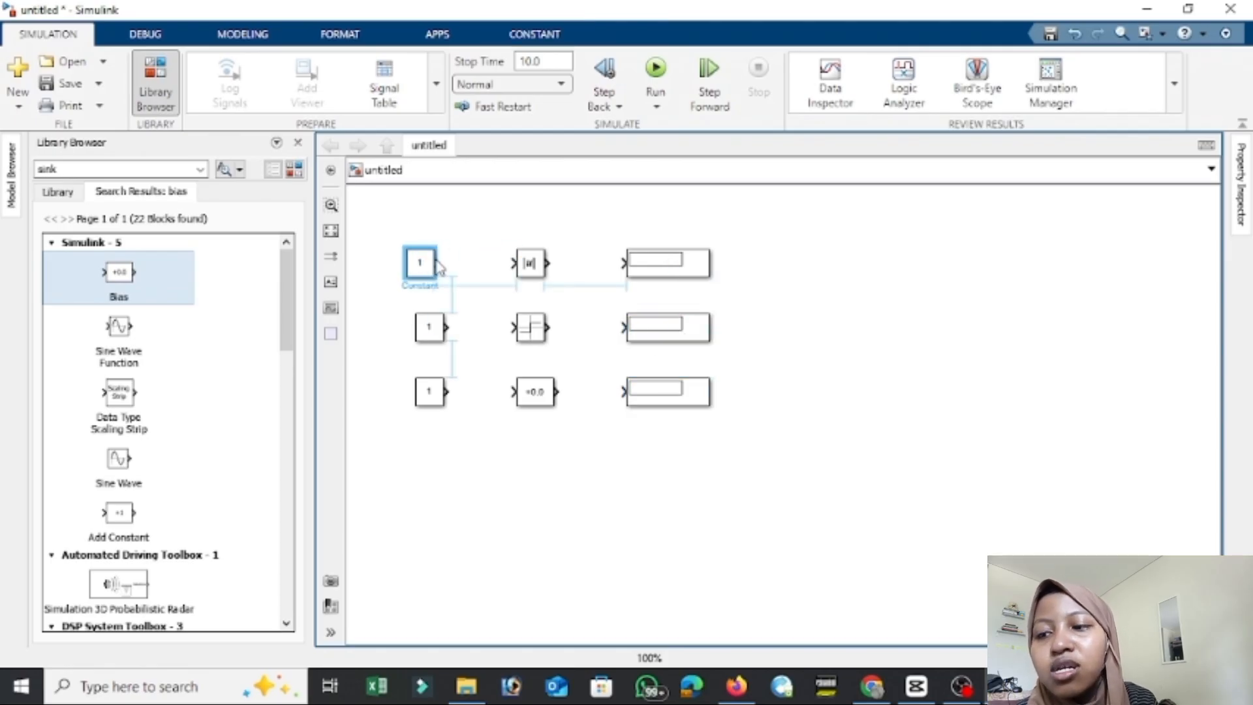
pyautogui.click(449, 264)
pyautogui.click(530, 263)
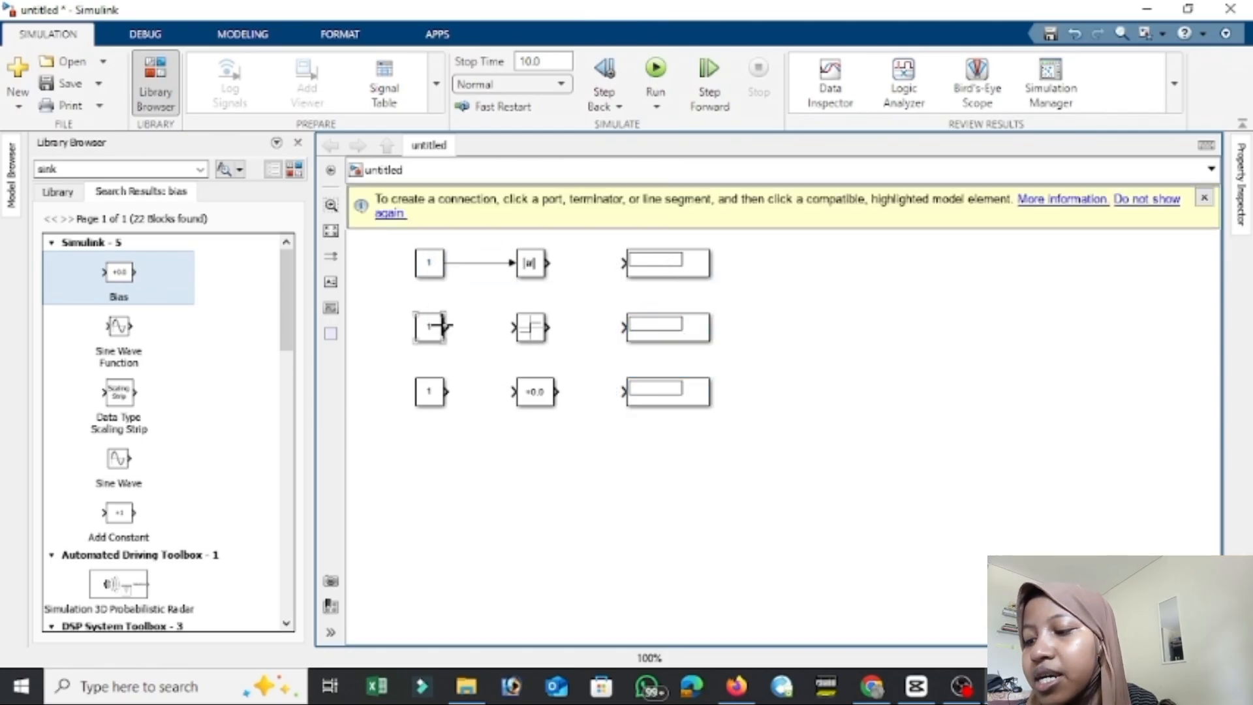
pyautogui.click(448, 330)
pyautogui.click(513, 328)
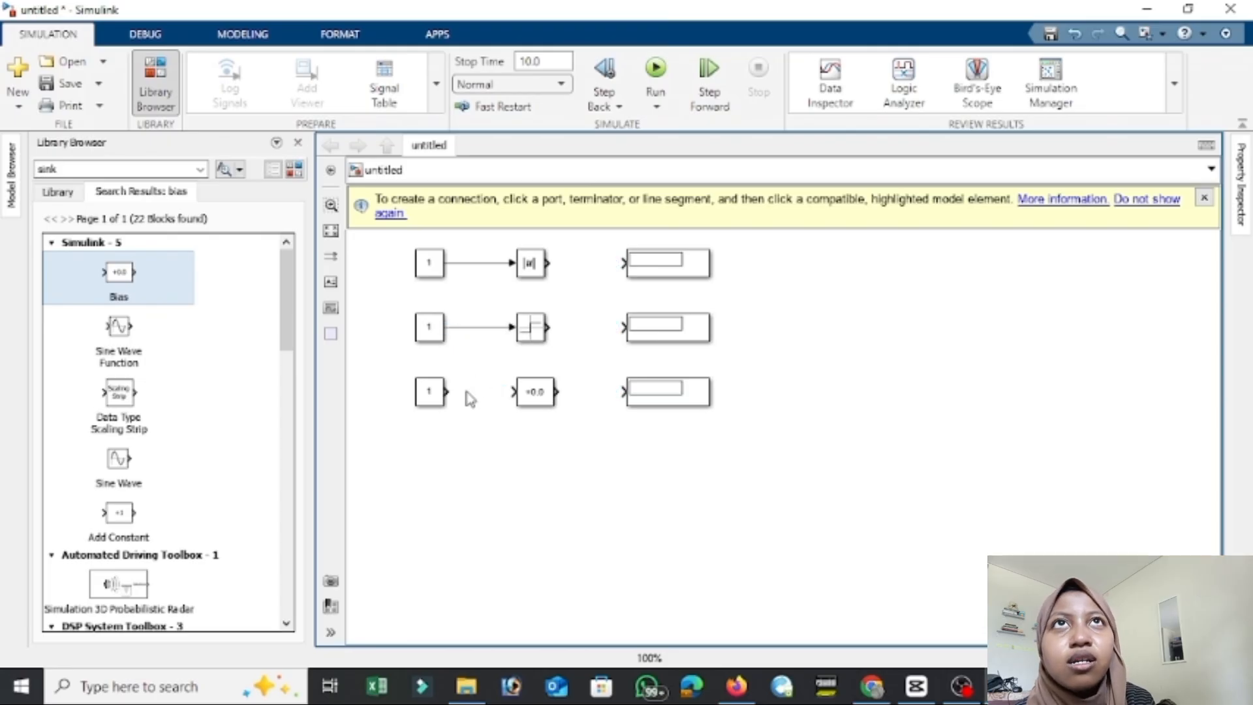
pyautogui.click(445, 392)
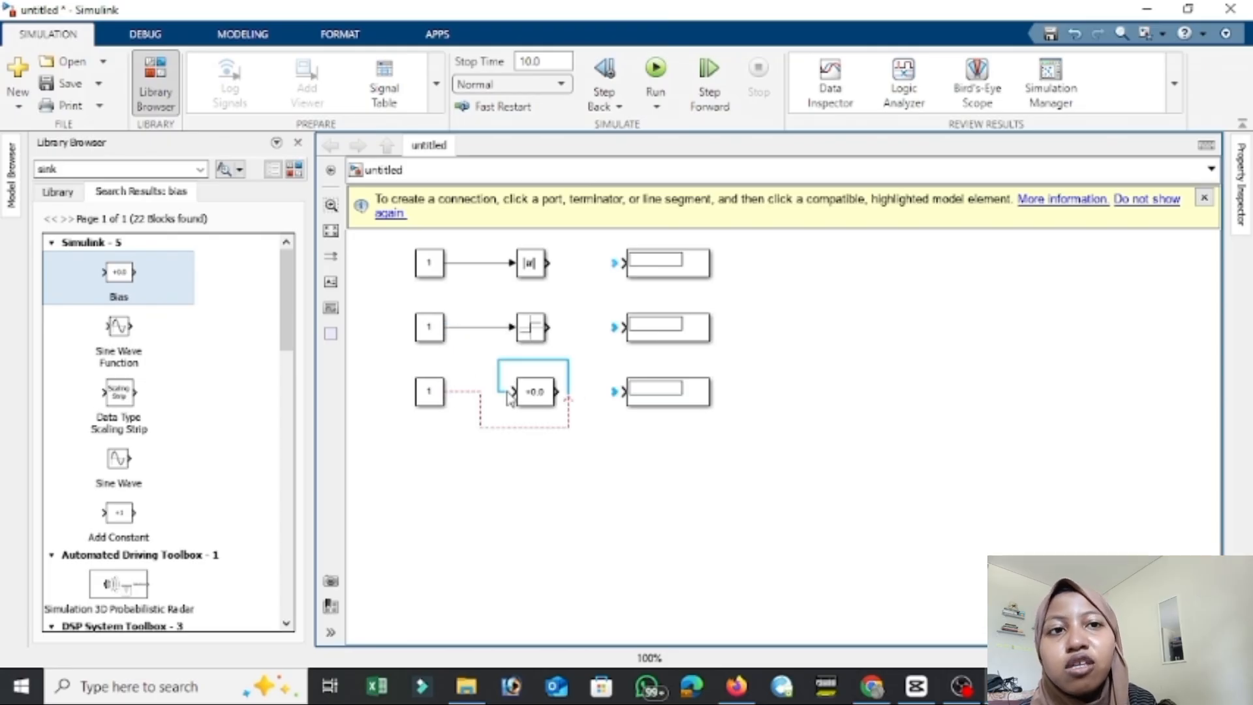
pyautogui.press('Escape')
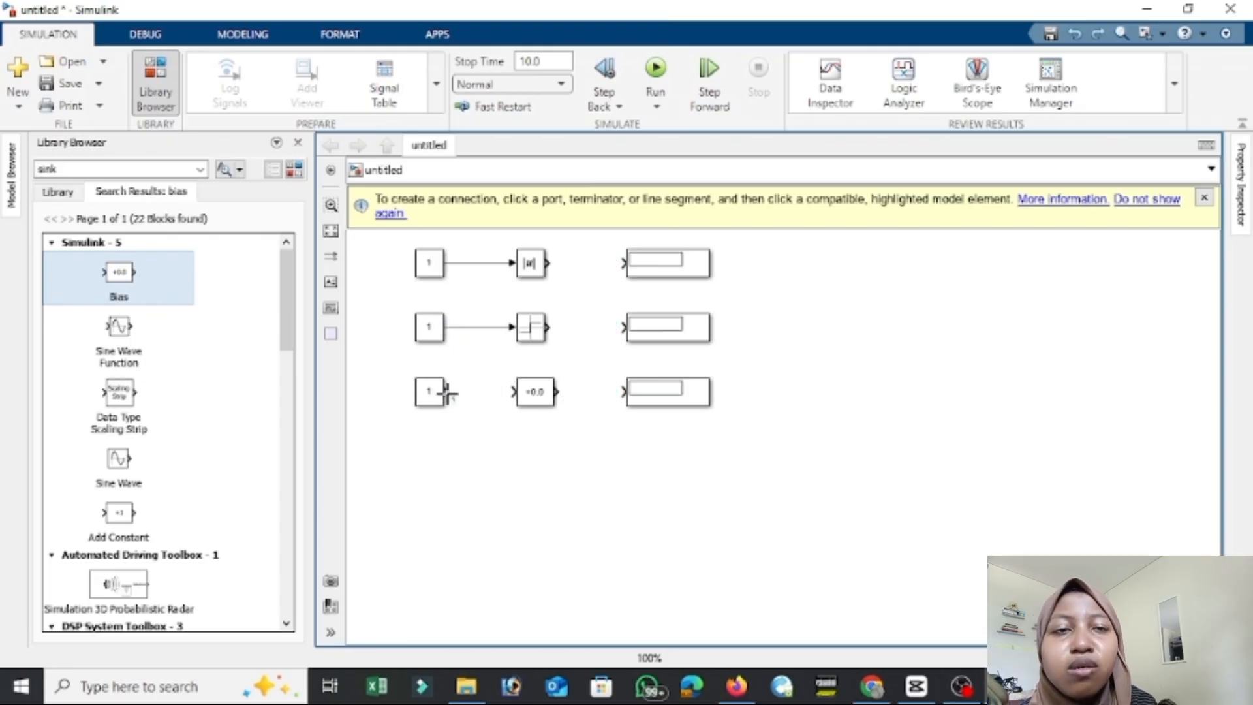
pyautogui.moveTo(448, 392); pyautogui.dragTo(513, 391)
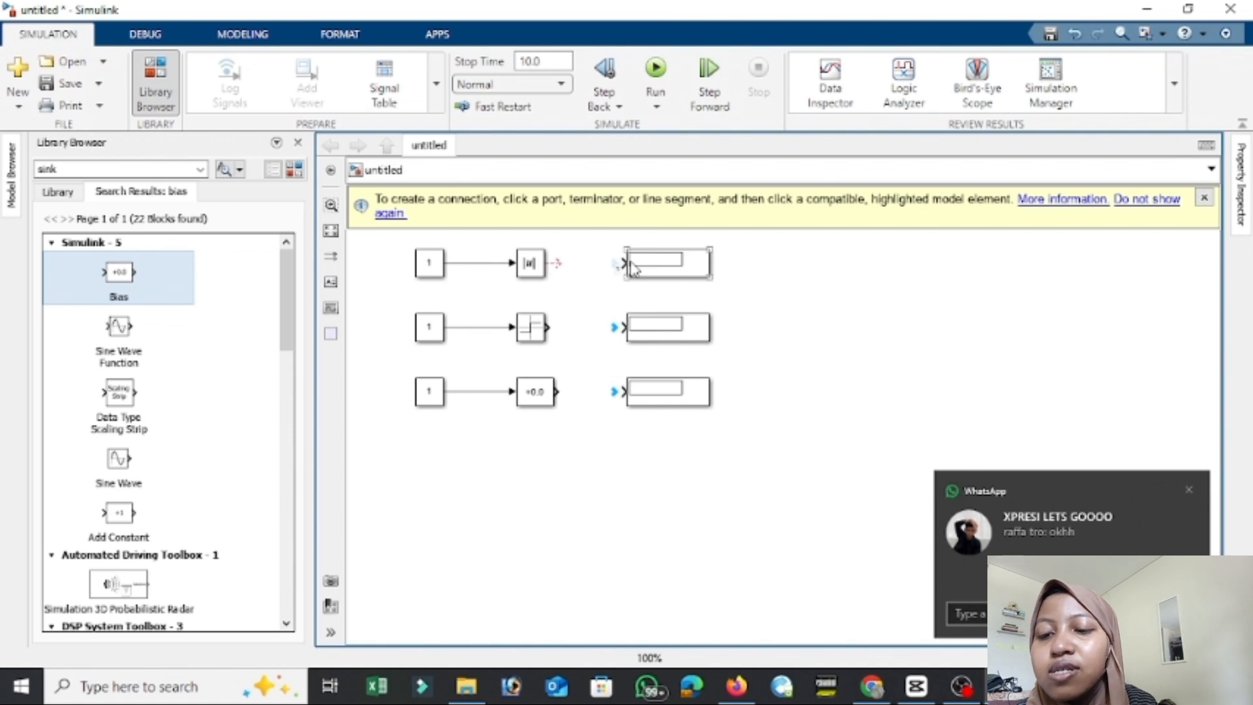
# Connect the outputs of the Abs, Sign and Bias blocks to their Display blocks.
pyautogui.click(546, 263)
pyautogui.click(623, 263)
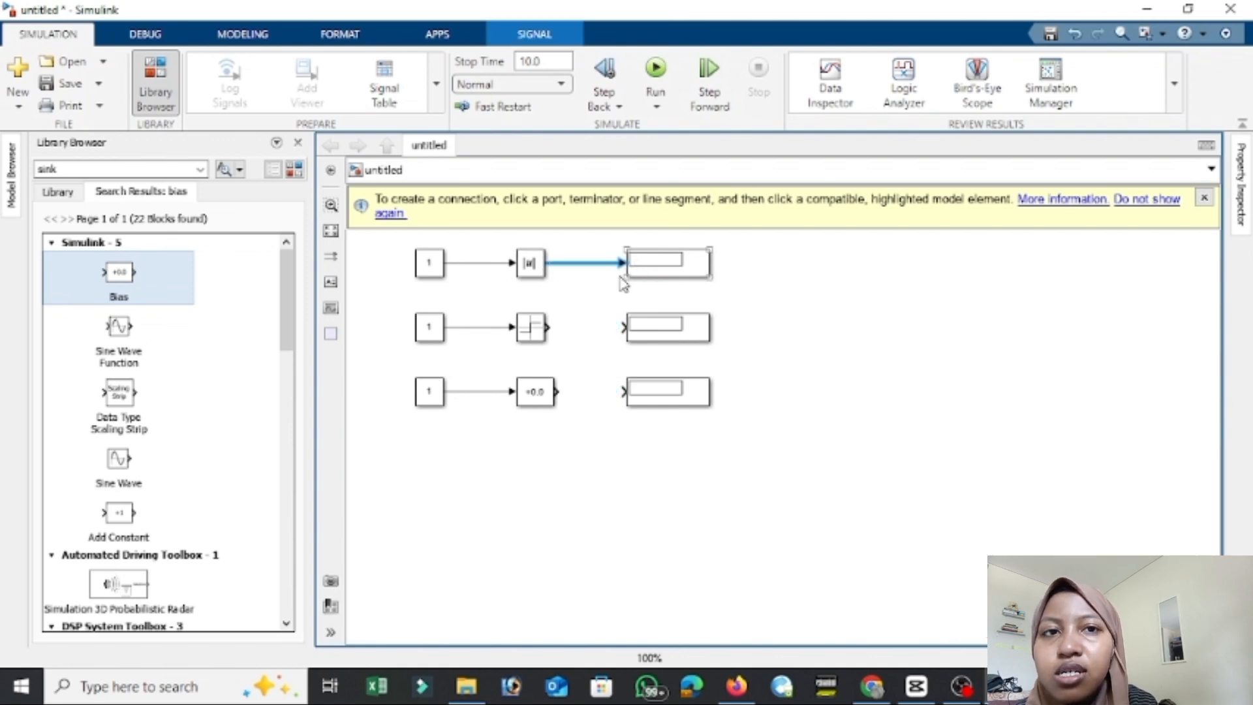
pyautogui.moveTo(549, 327); pyautogui.dragTo(623, 327)
pyautogui.moveTo(556, 391); pyautogui.dragTo(651, 386)
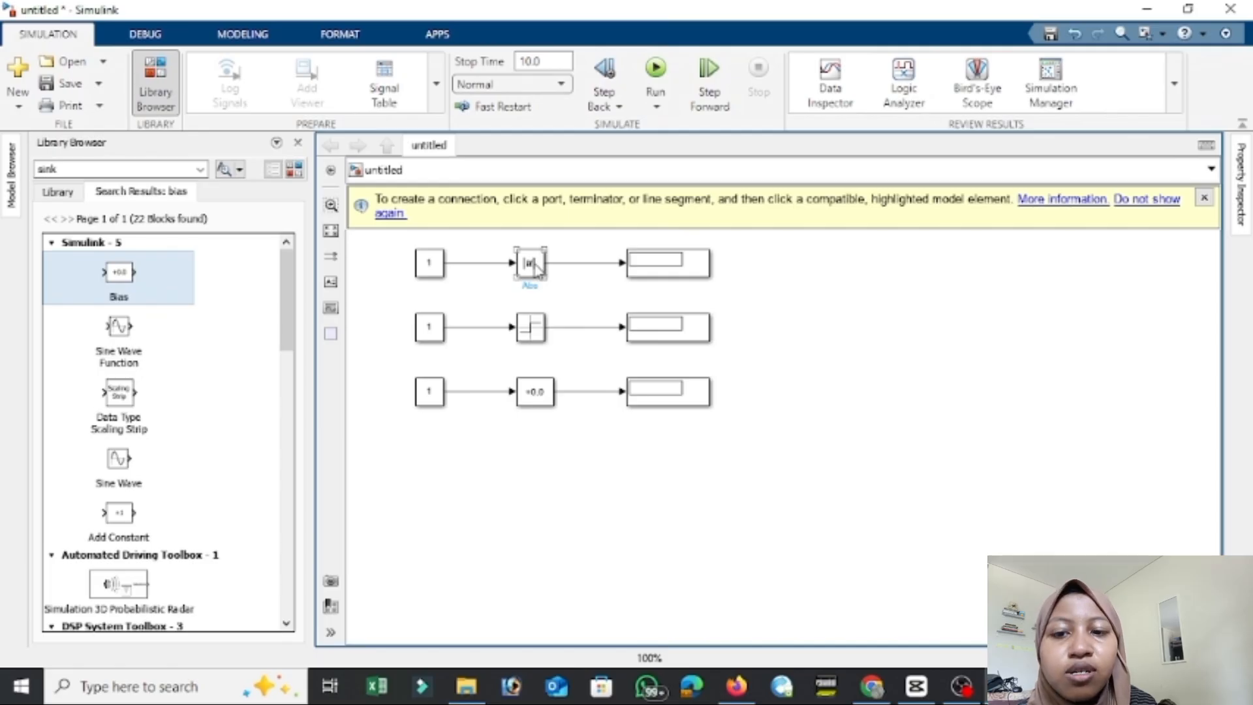
# Set the value of the Constant feeding the Abs block to -3.
pyautogui.doubleClick(429, 269)
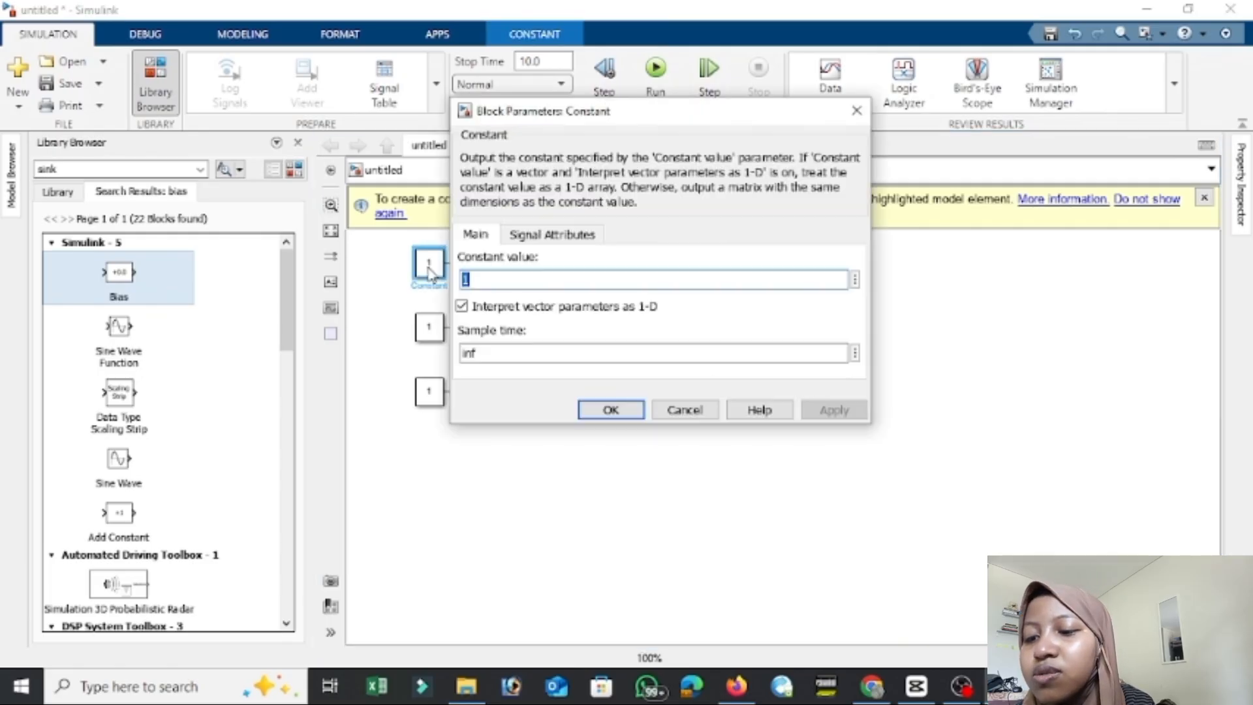
pyautogui.write('-3')
pyautogui.press('Return')
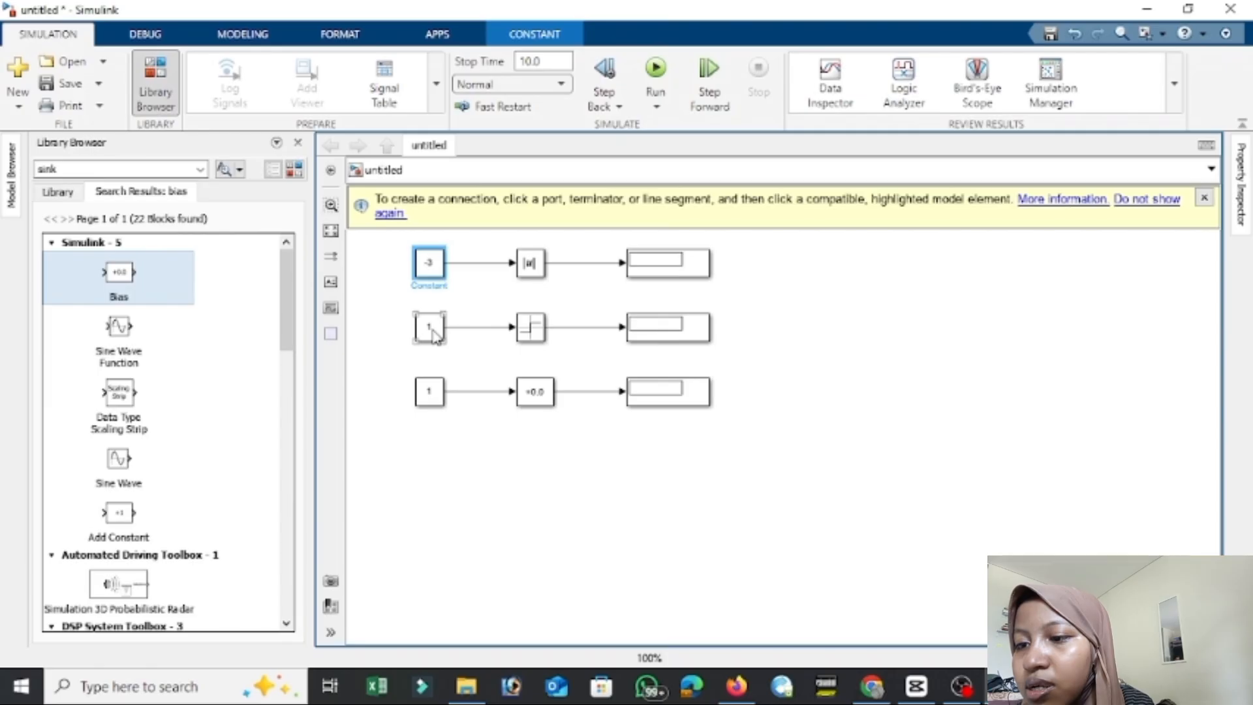
# Set the Bias block's bias to 5 and run the simulation.
pyautogui.doubleClick(548, 397)
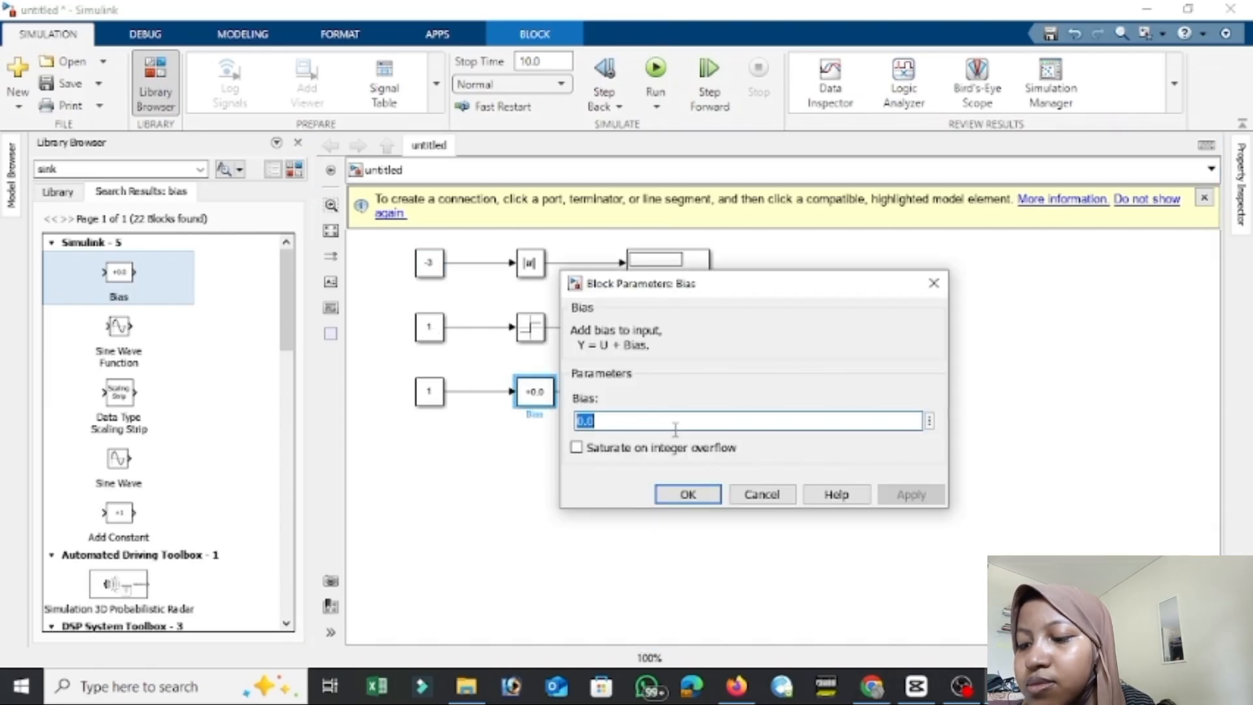
pyautogui.write('5')
pyautogui.press('Return')
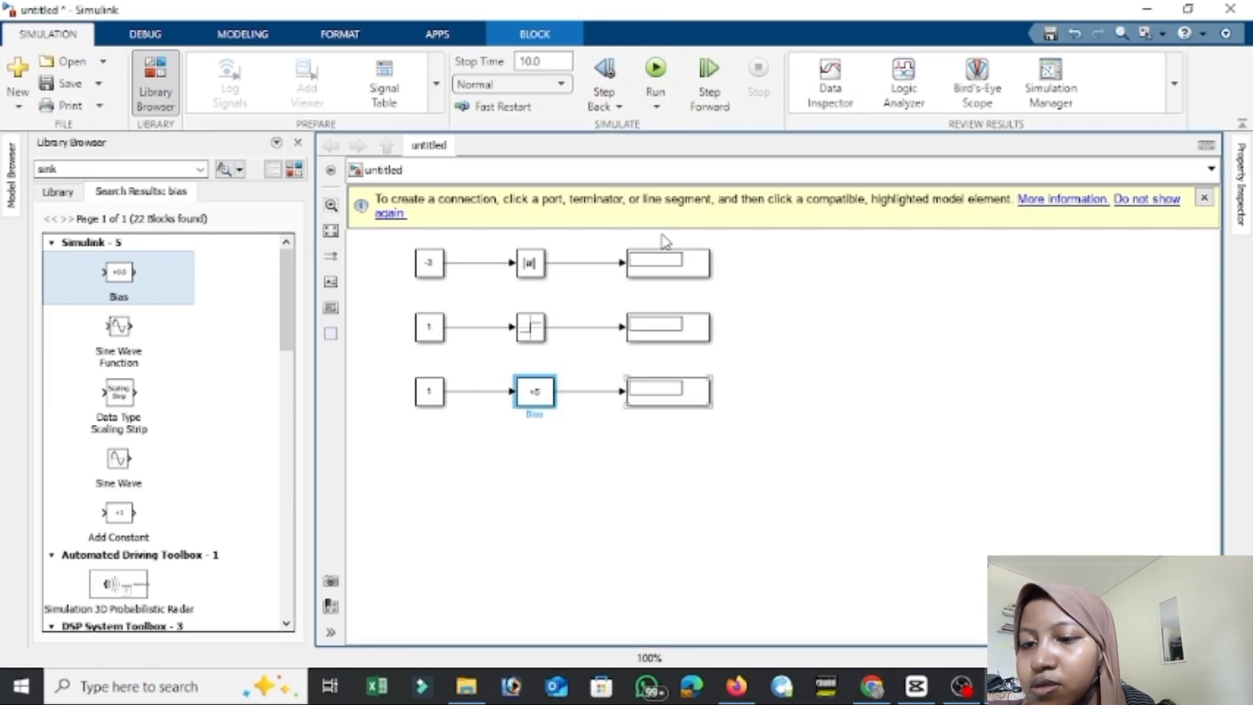
pyautogui.click(656, 67)
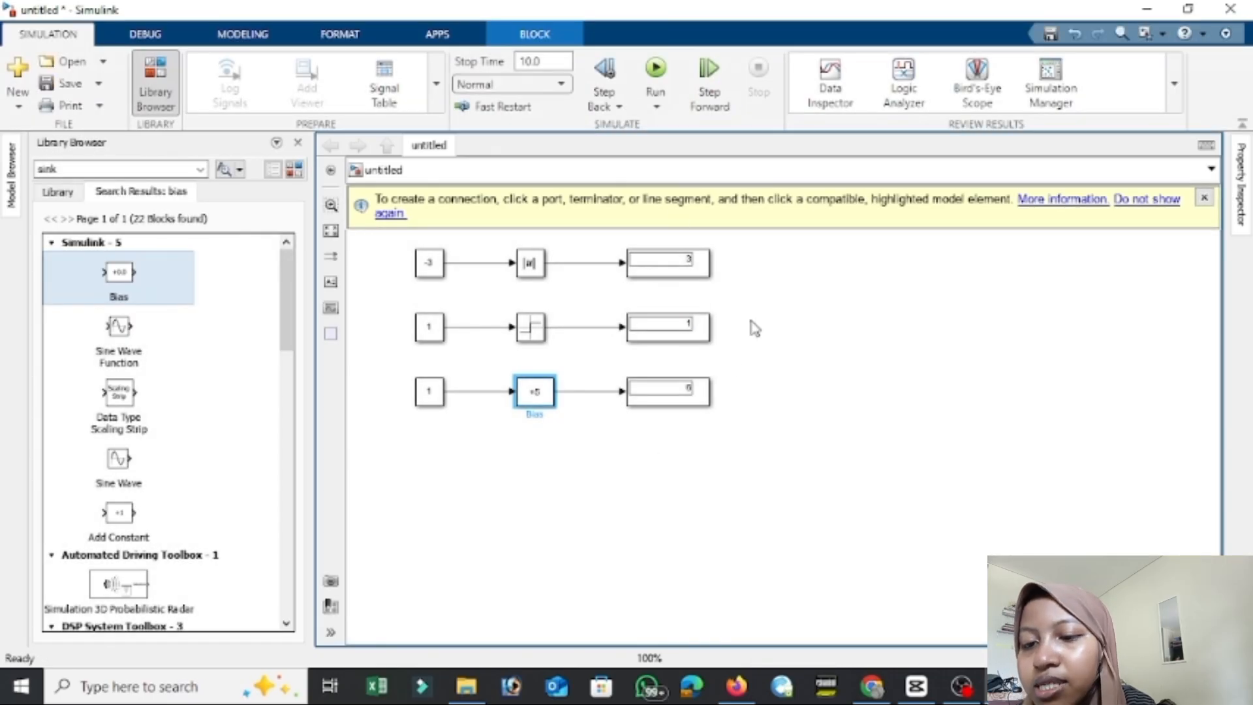
pyautogui.click(961, 685)
pyautogui.click(936, 476)
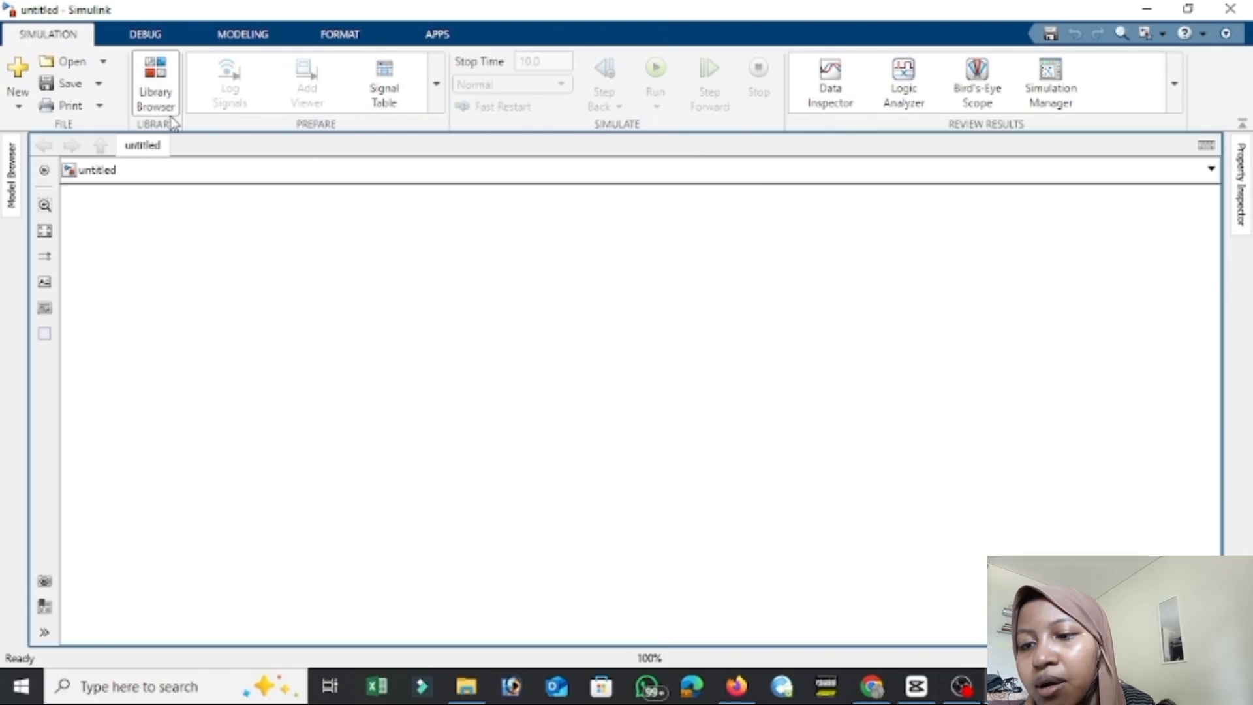
# Search the block library for source and place a Constant block near the upper left of the empty model.
pyautogui.click(171, 80)
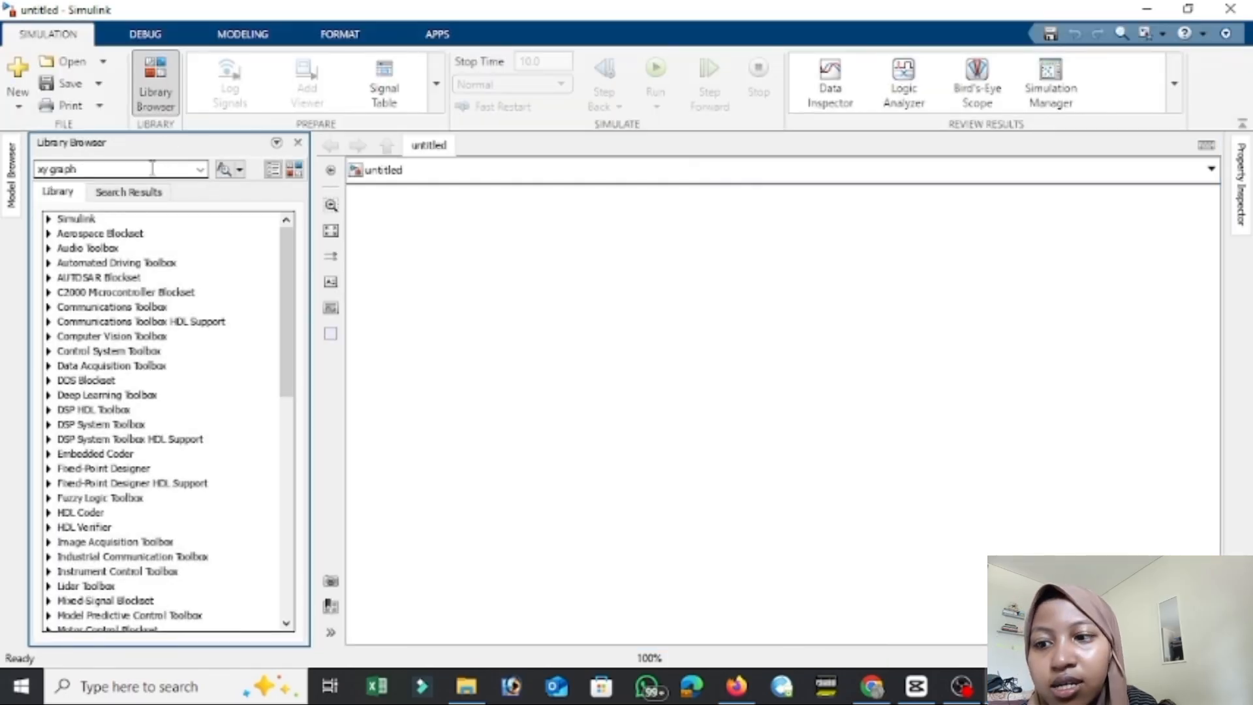
pyautogui.write('s')
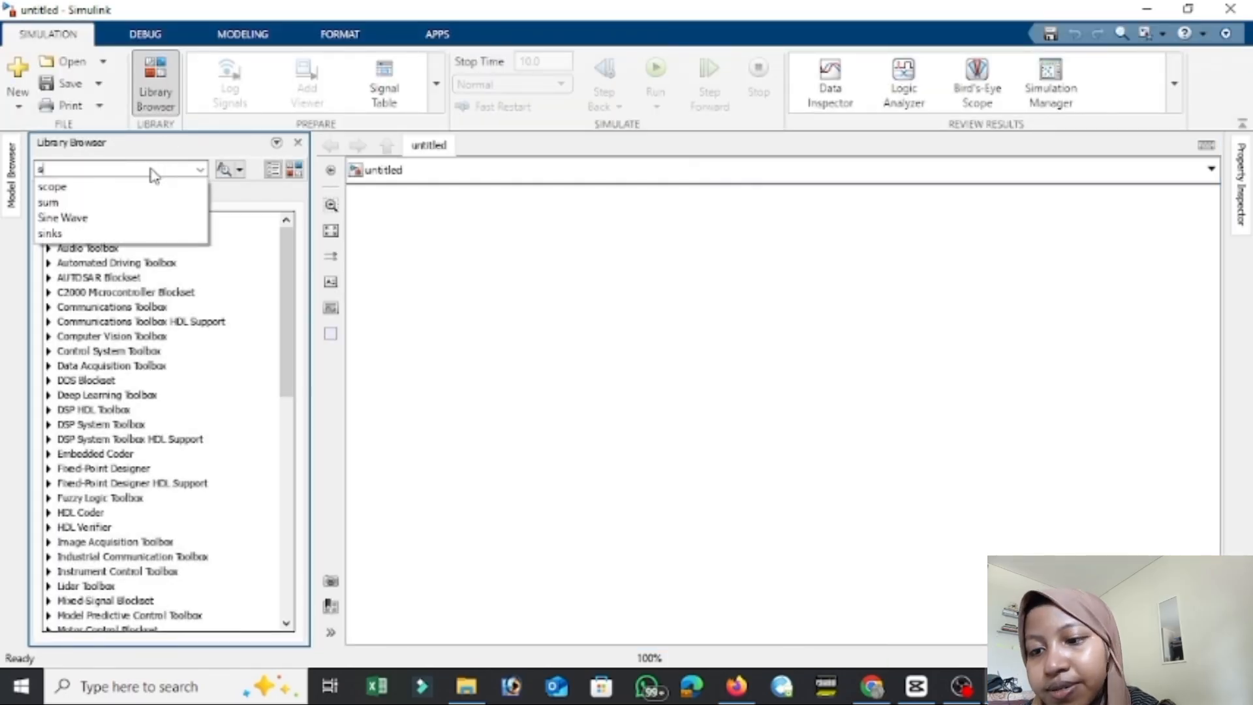
pyautogui.write('ource')
pyautogui.press('Return')
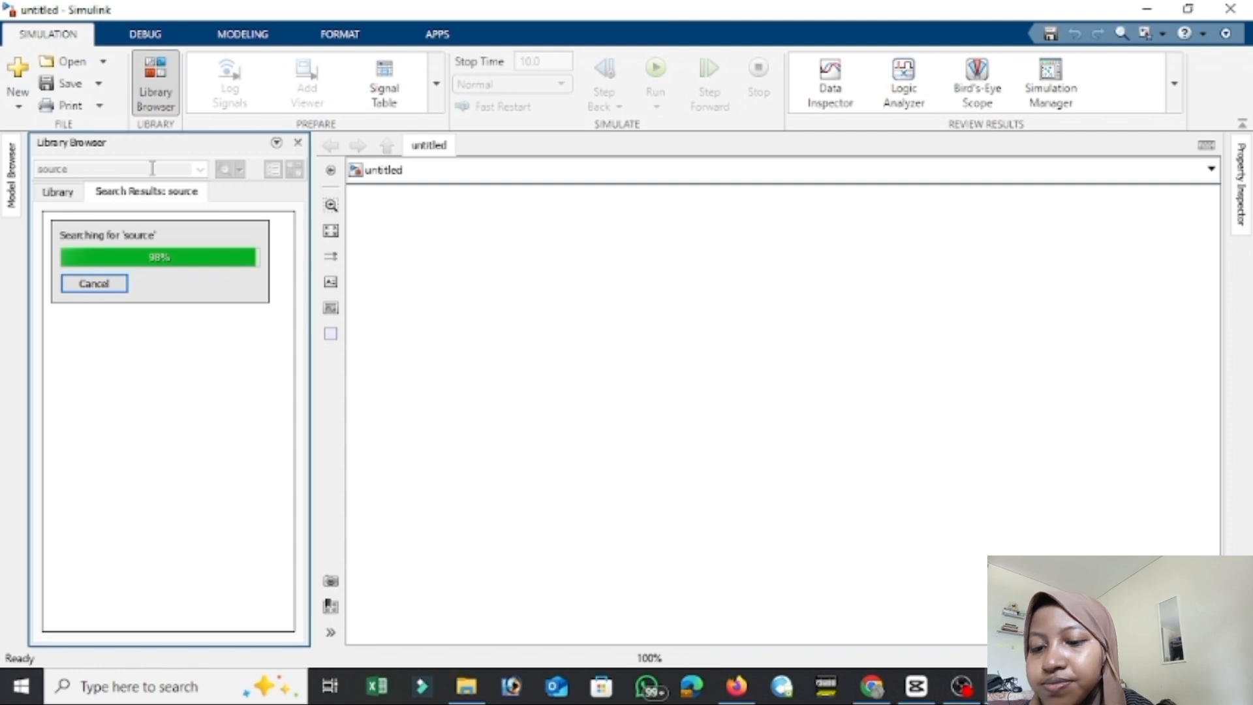
pyautogui.scroll(-6, 287, 607)
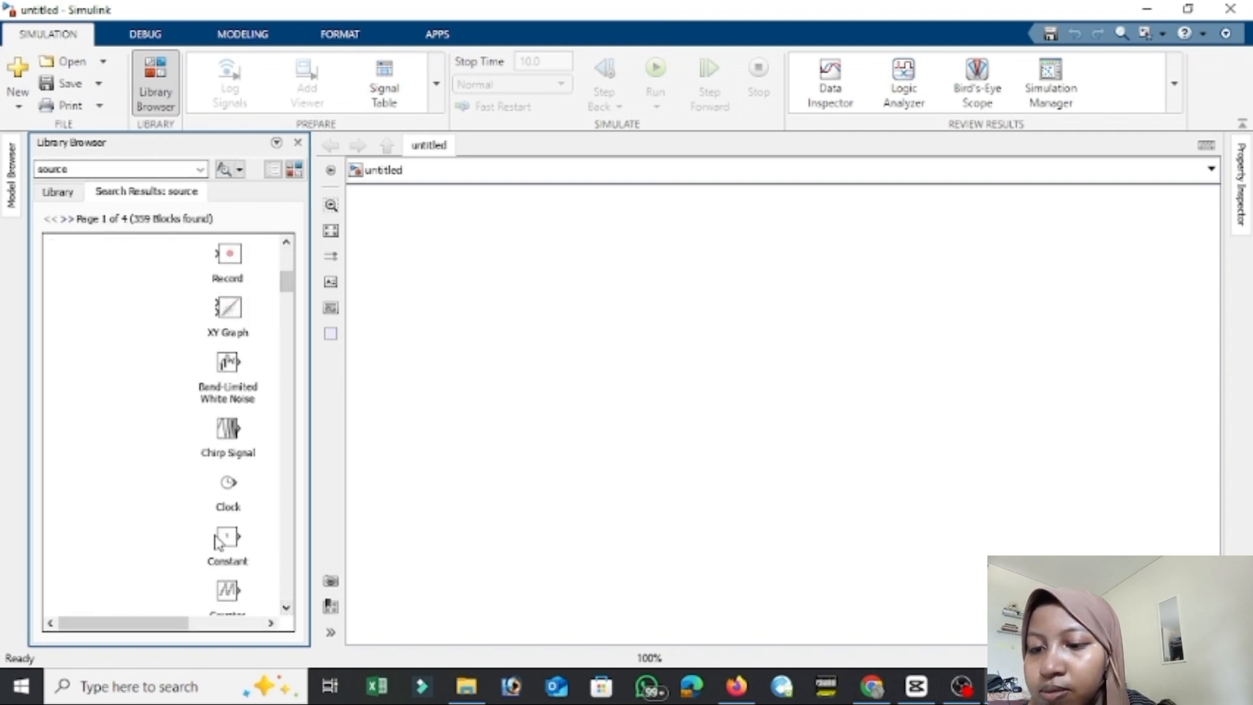
pyautogui.moveTo(217, 541); pyautogui.dragTo(419, 240)
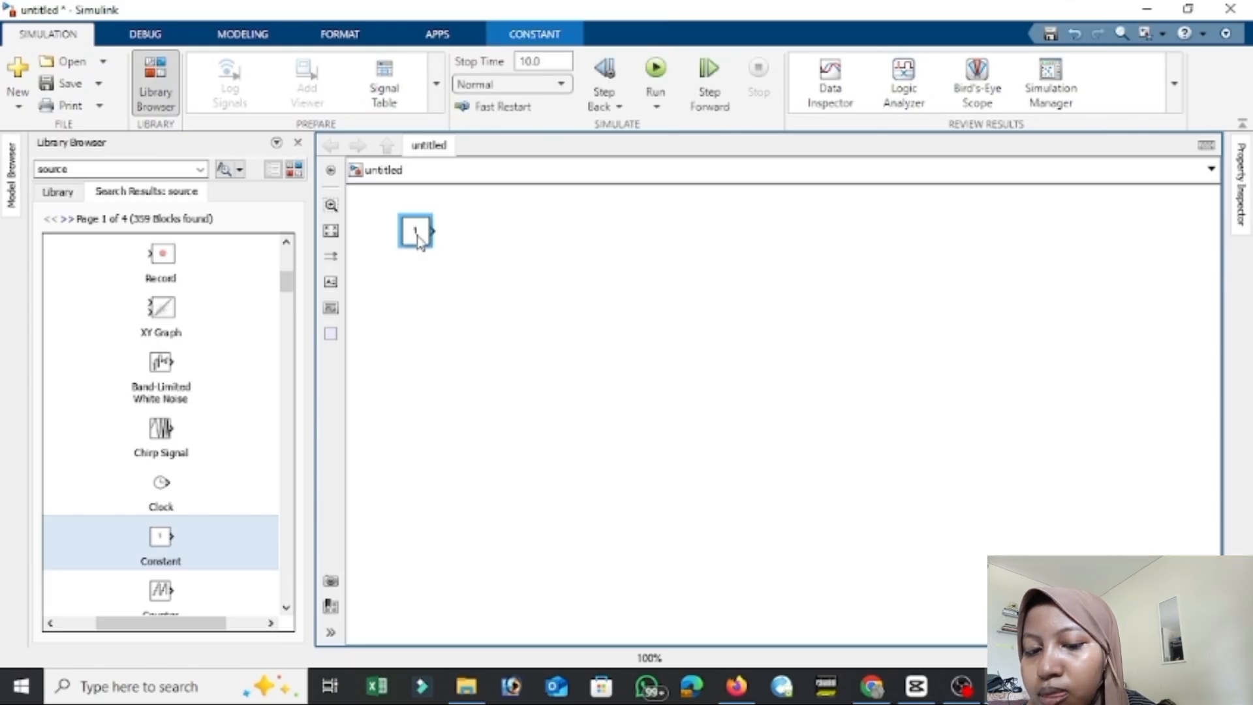
# Make four copies of the Constant block and arrange all five in an evenly spaced vertical column.
pyautogui.hotkey('ctrl', 'v')
pyautogui.hotkey('ctrl', 'v')
pyautogui.hotkey('ctrl', 'v')
pyautogui.hotkey('ctrl', 'v')
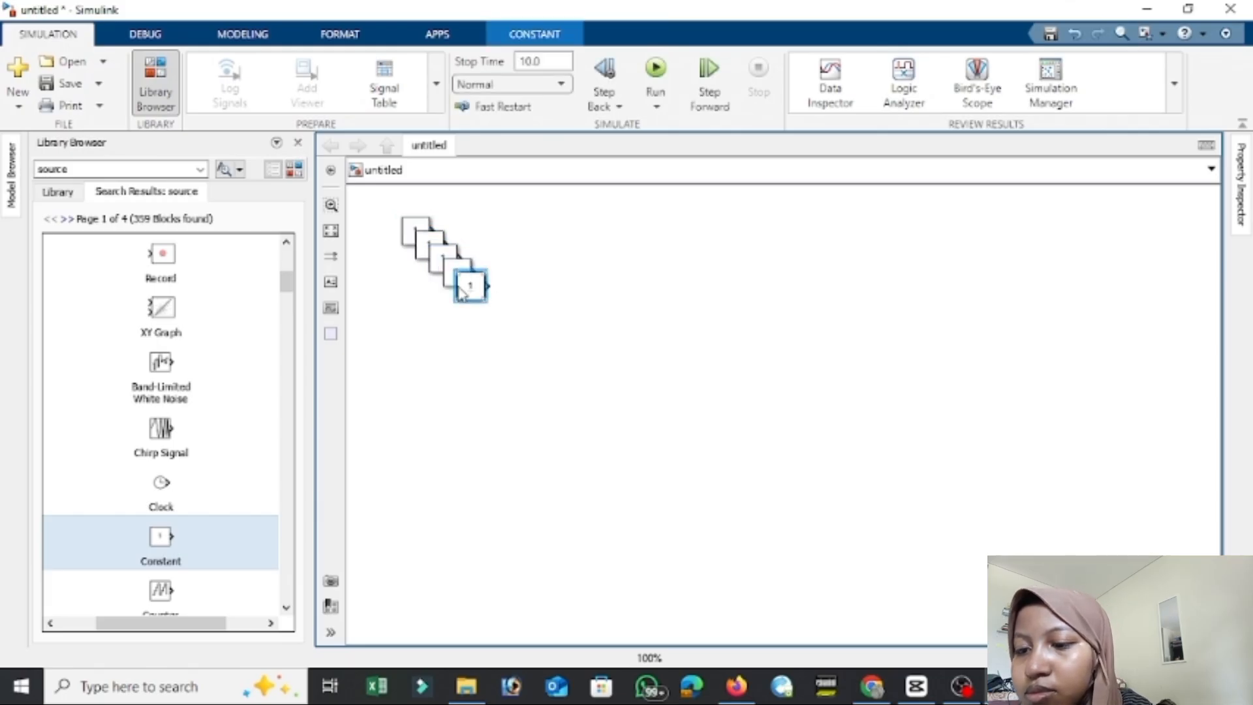
pyautogui.moveTo(461, 294); pyautogui.dragTo(439, 514)
pyautogui.moveTo(421, 261); pyautogui.dragTo(418, 377)
pyautogui.moveTo(457, 273); pyautogui.dragTo(414, 458)
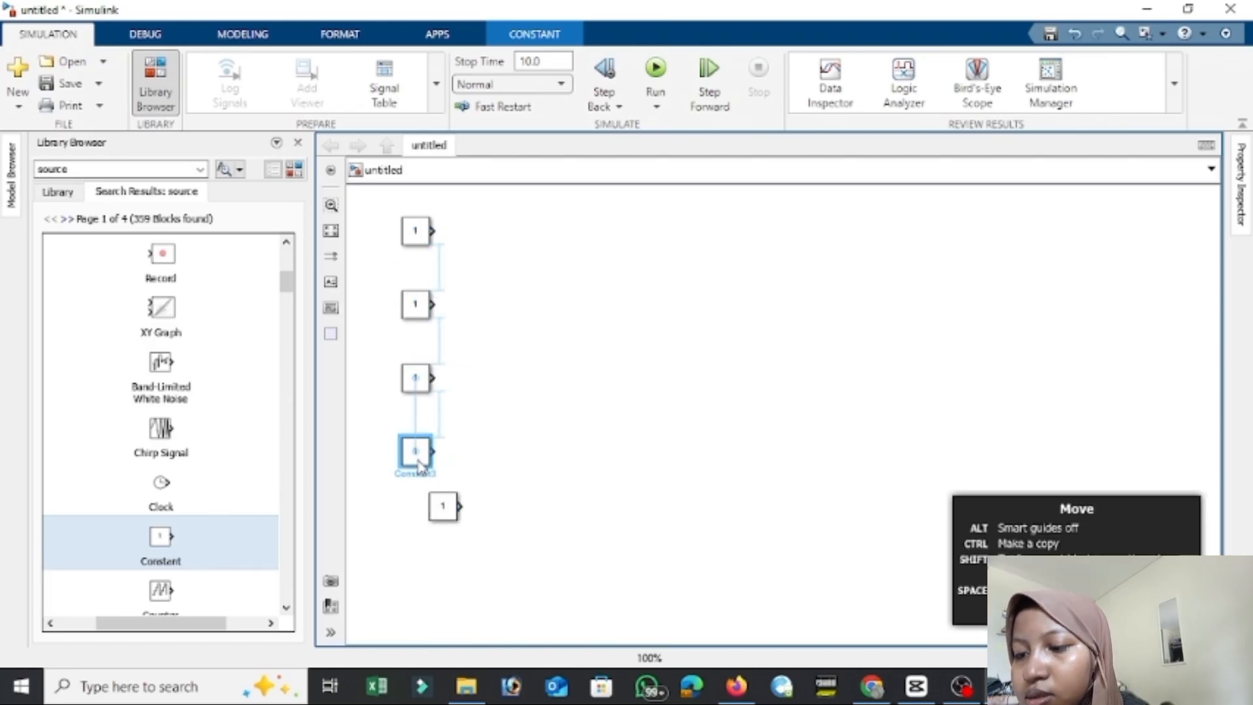
pyautogui.moveTo(445, 512); pyautogui.dragTo(418, 532)
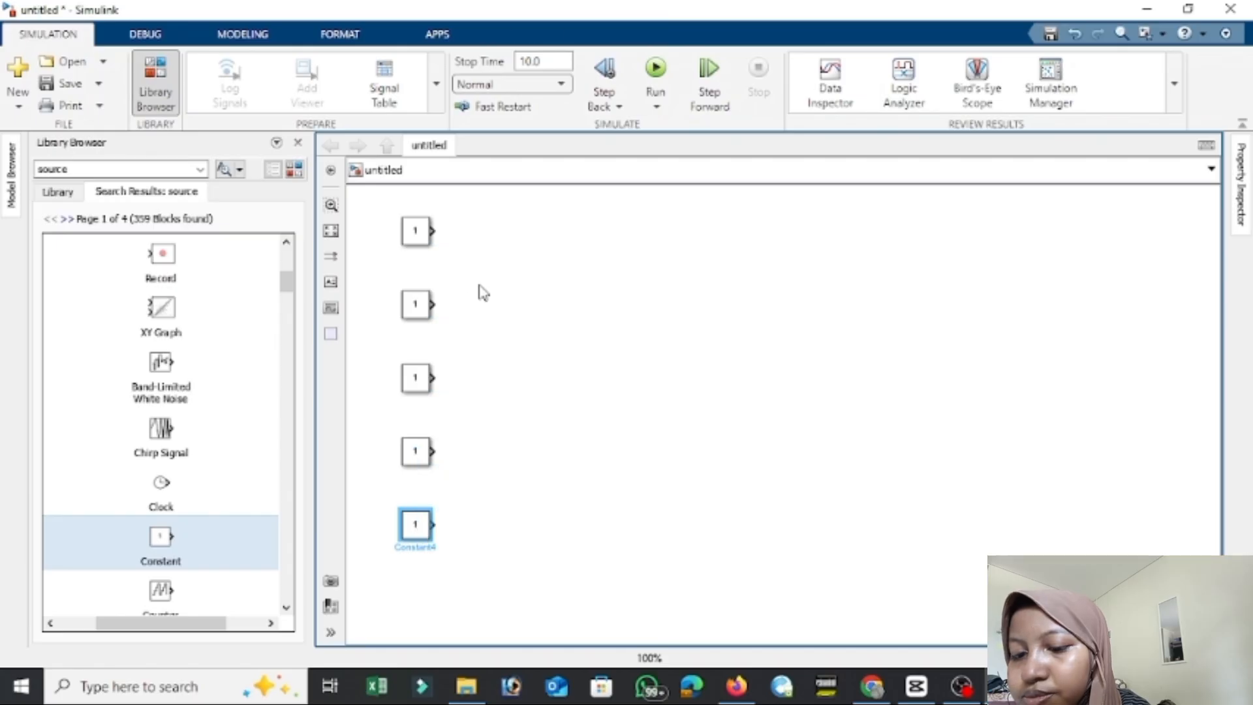
# Search the library for math function and add a Math Function block beside the top Constant.
pyautogui.click(160, 169)
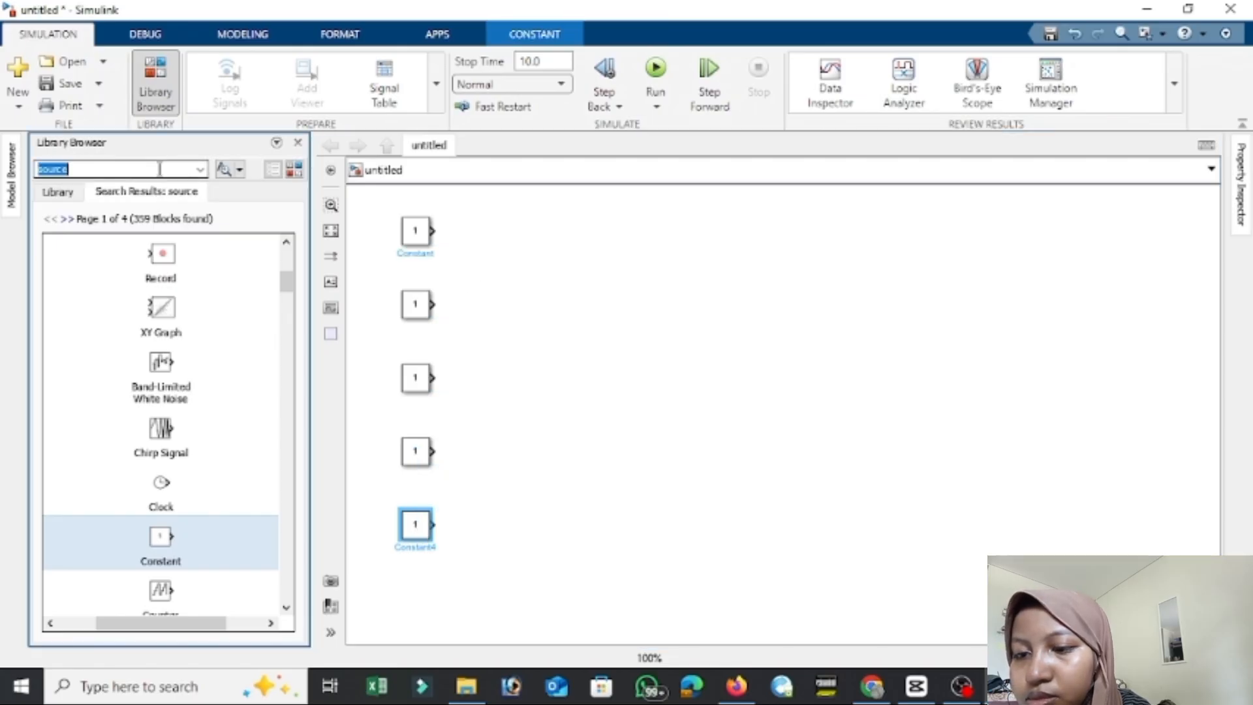
pyautogui.write('math fun')
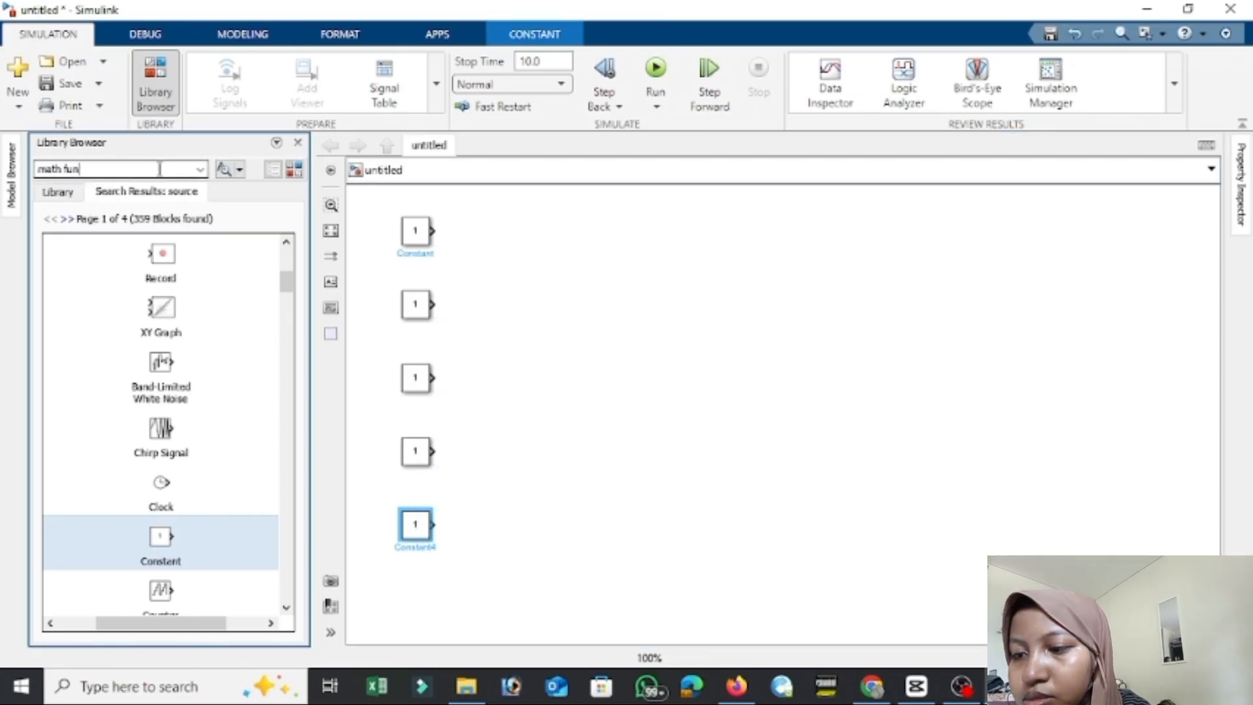
pyautogui.write('ction')
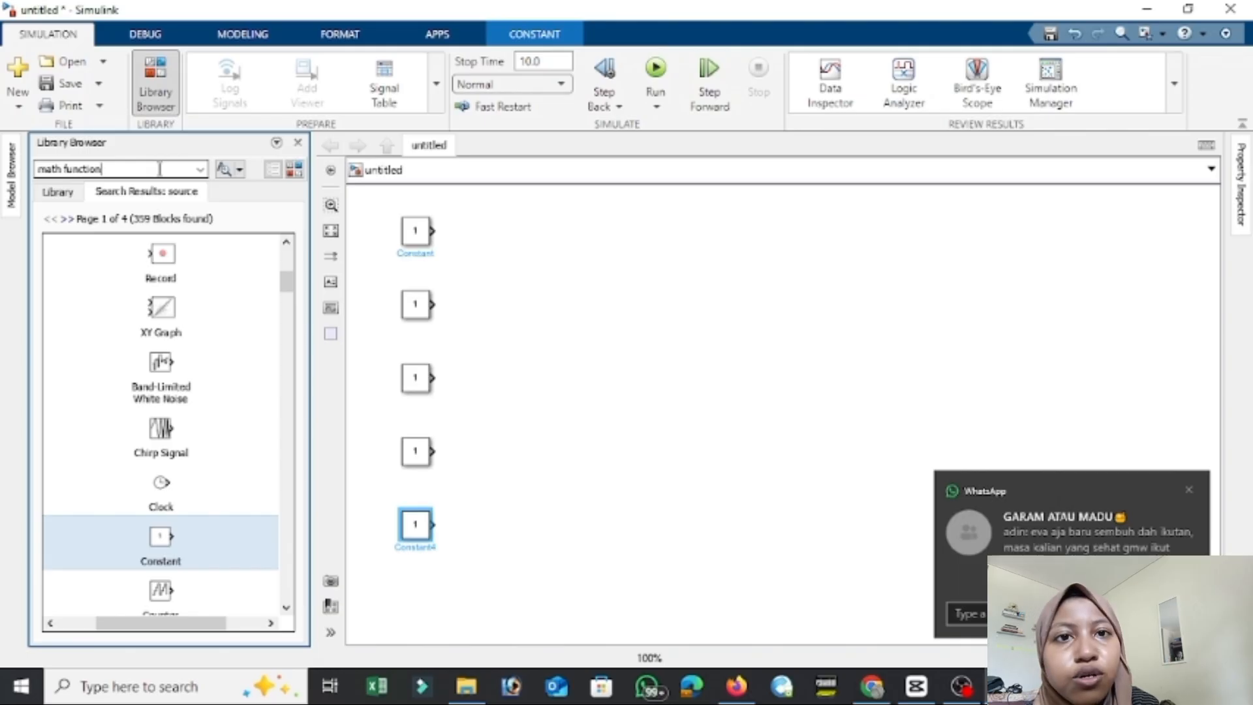
pyautogui.press('Return')
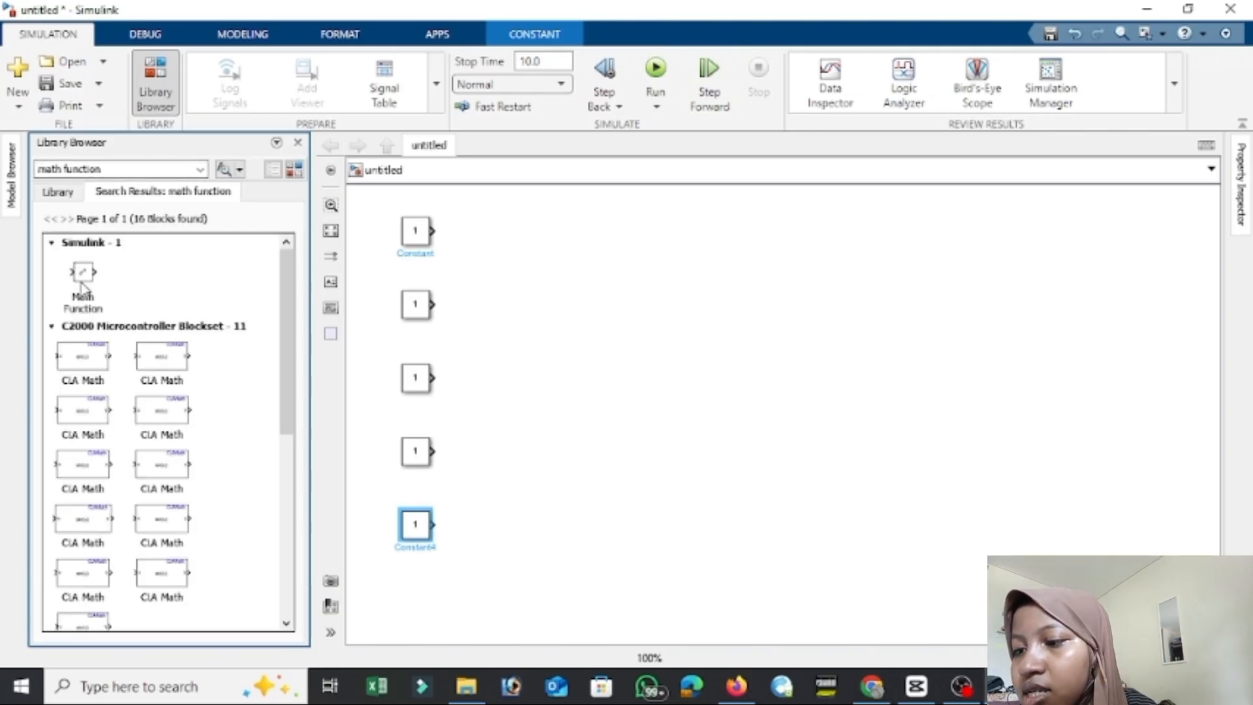
pyautogui.moveTo(81, 285); pyautogui.dragTo(515, 239)
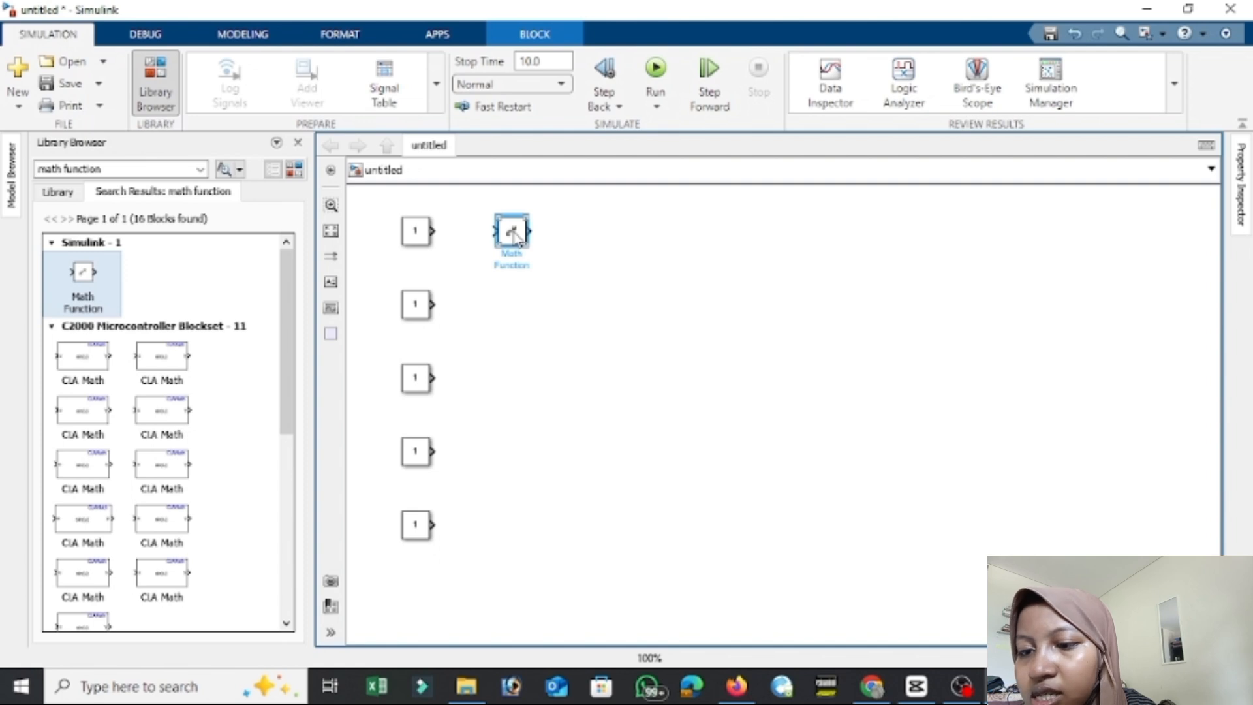
# Search the library for sqrt and place a Sqrt block beside the second Constant.
pyautogui.tripleClick(153, 170)
pyautogui.write('sqrt')
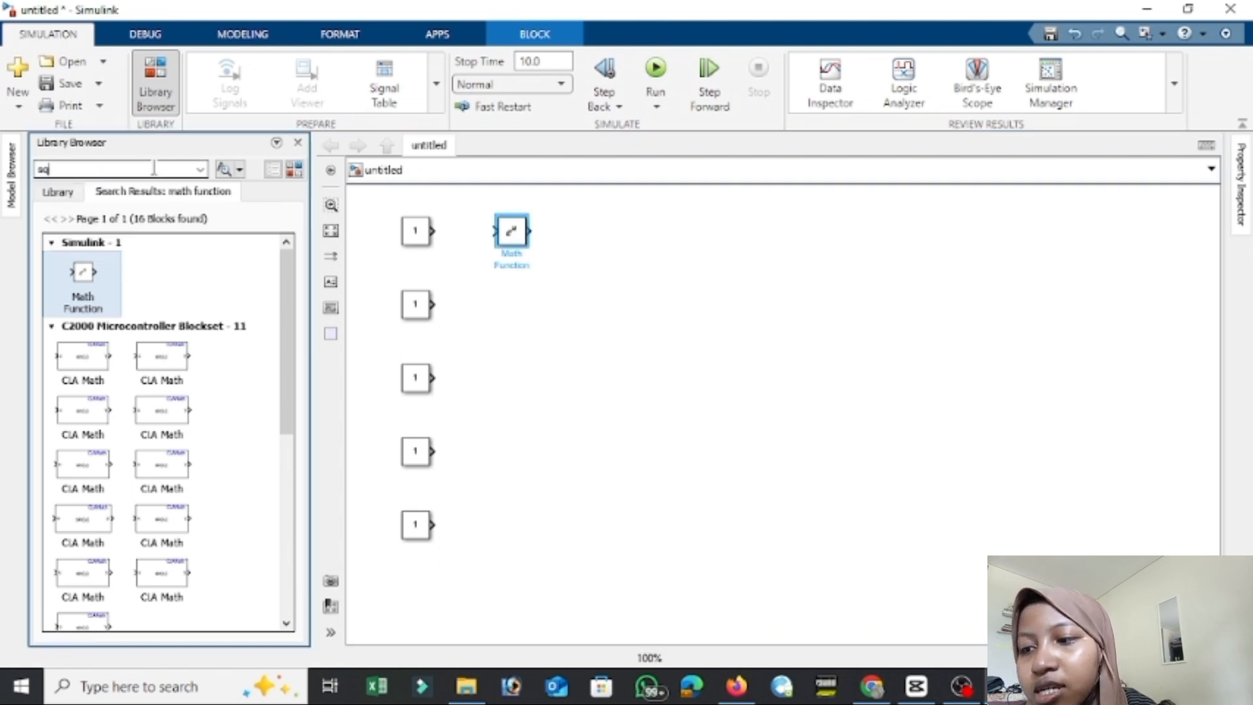
pyautogui.press('Return')
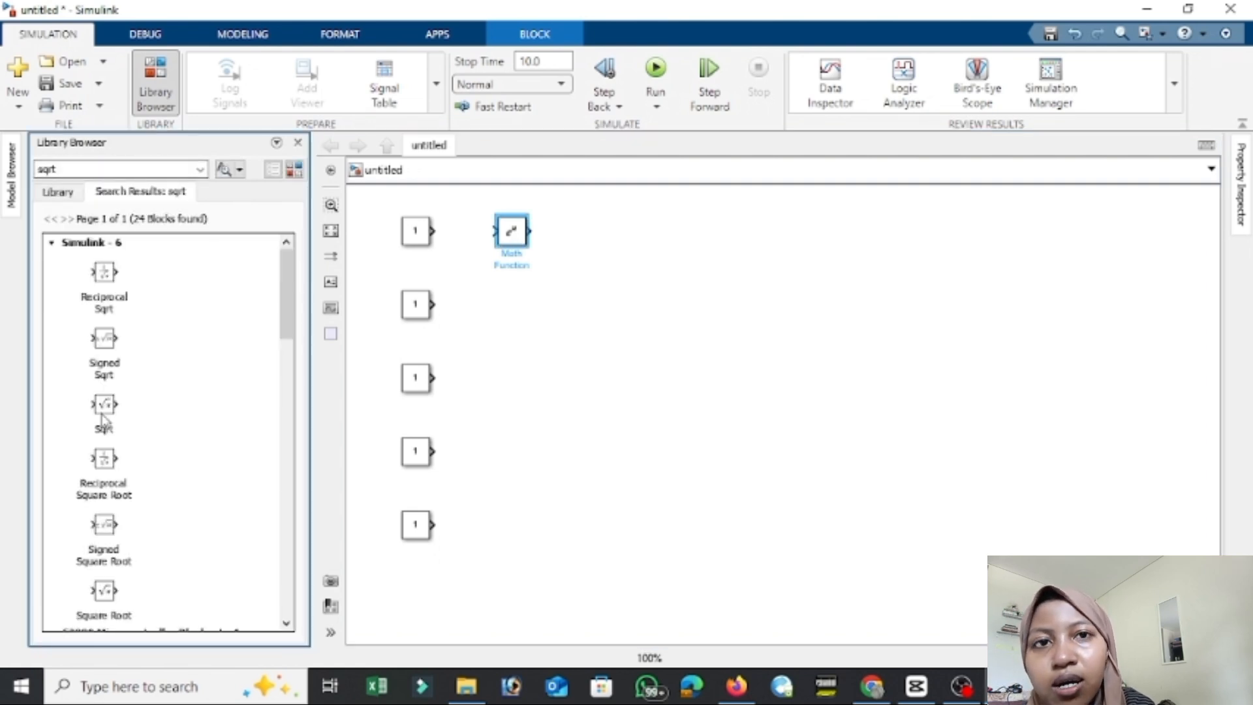
pyautogui.moveTo(103, 419); pyautogui.dragTo(510, 312)
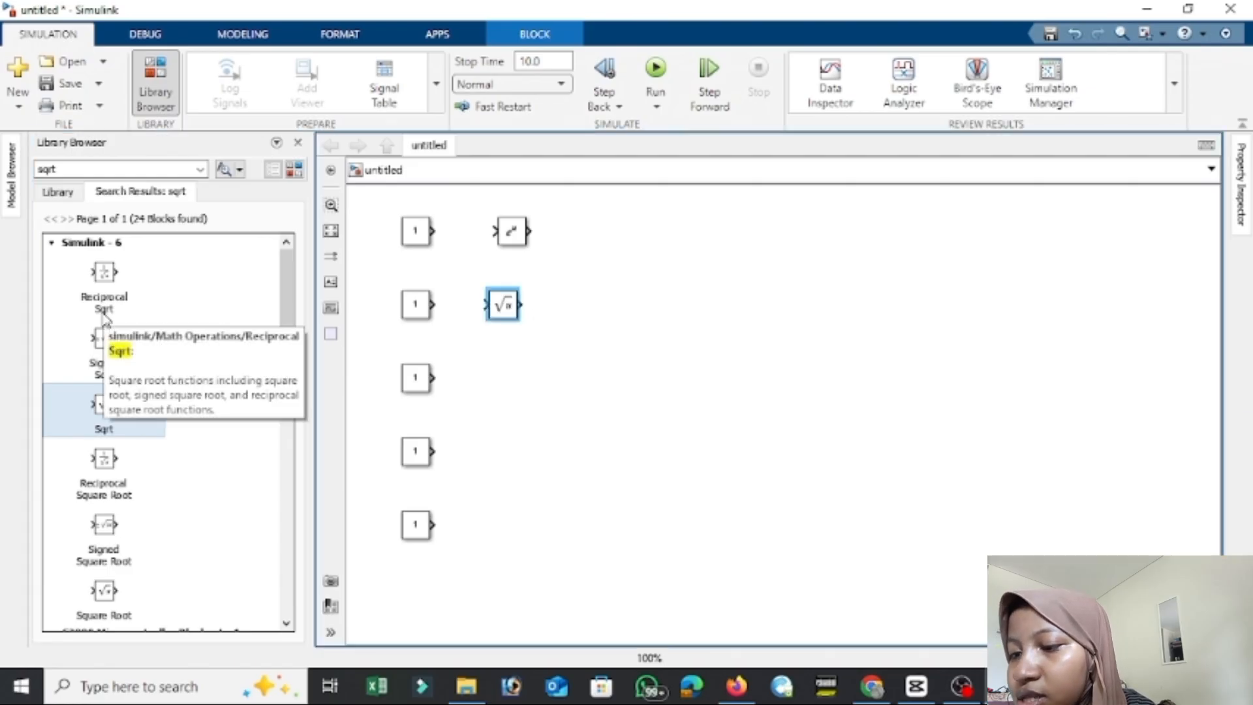
# Search the library for rounding function and place a Rounding Function block beside the third Constant.
pyautogui.doubleClick(93, 169)
pyautogui.press('BackSpace')
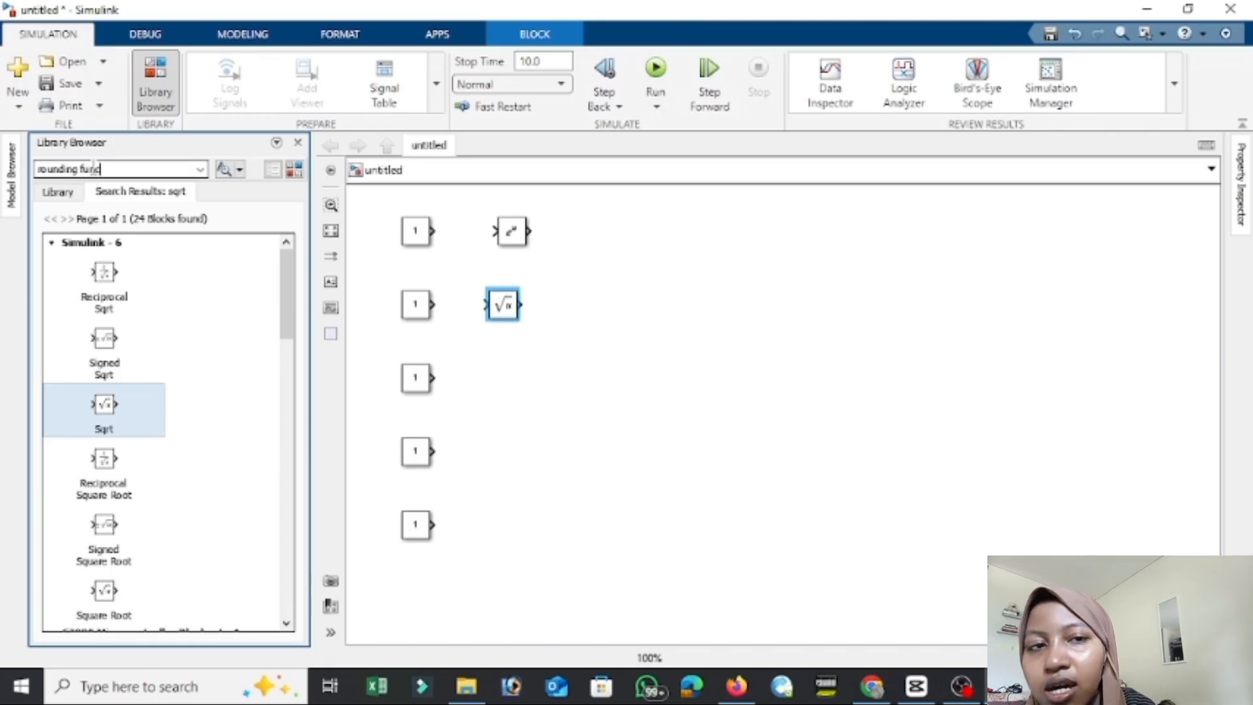
pyautogui.write('rounding function')
pyautogui.press('Return')
pyautogui.moveTo(66, 273); pyautogui.dragTo(515, 386)
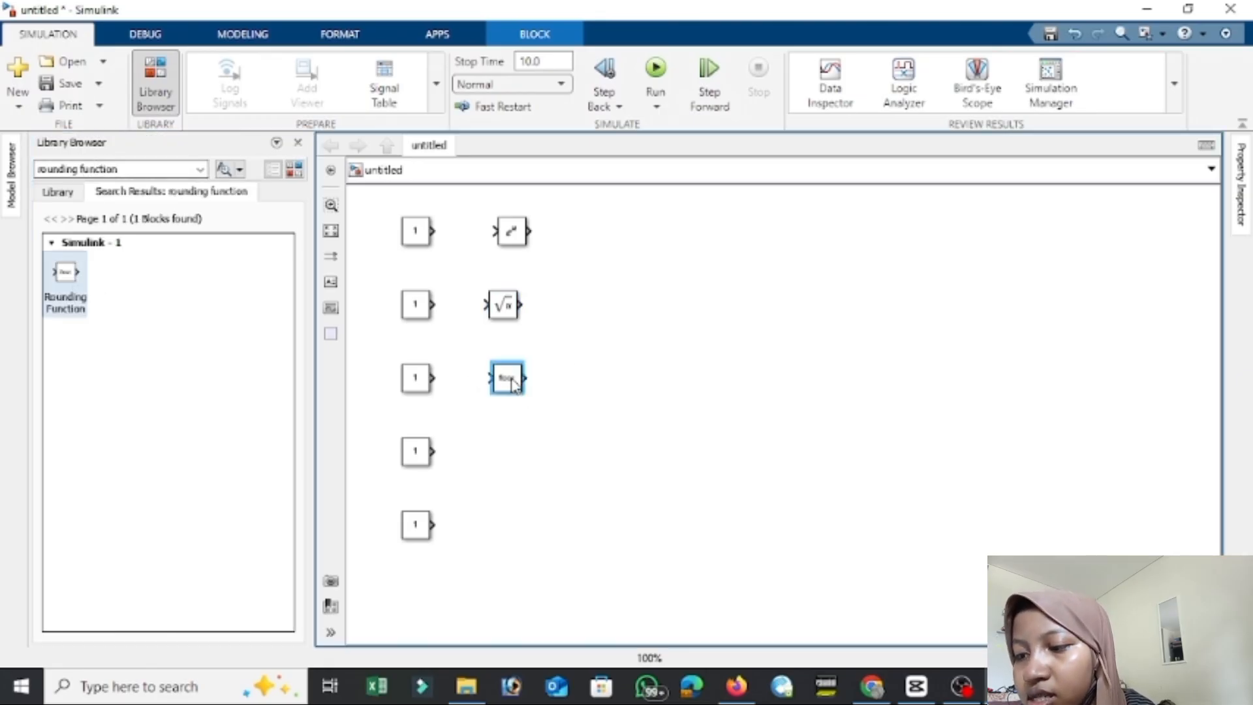
# Search the library for trigonometric and place a Trigonometric Function block beside the fourth Constant.
pyautogui.click(173, 171)
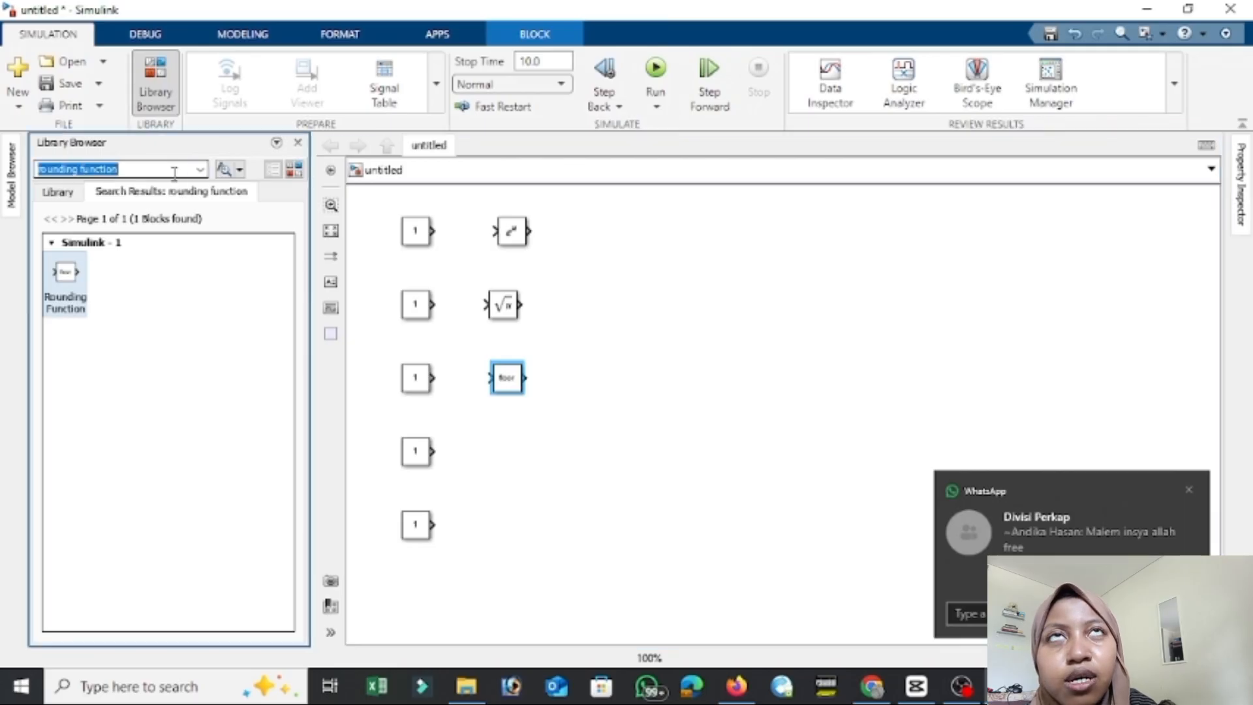
pyautogui.write('trigonom')
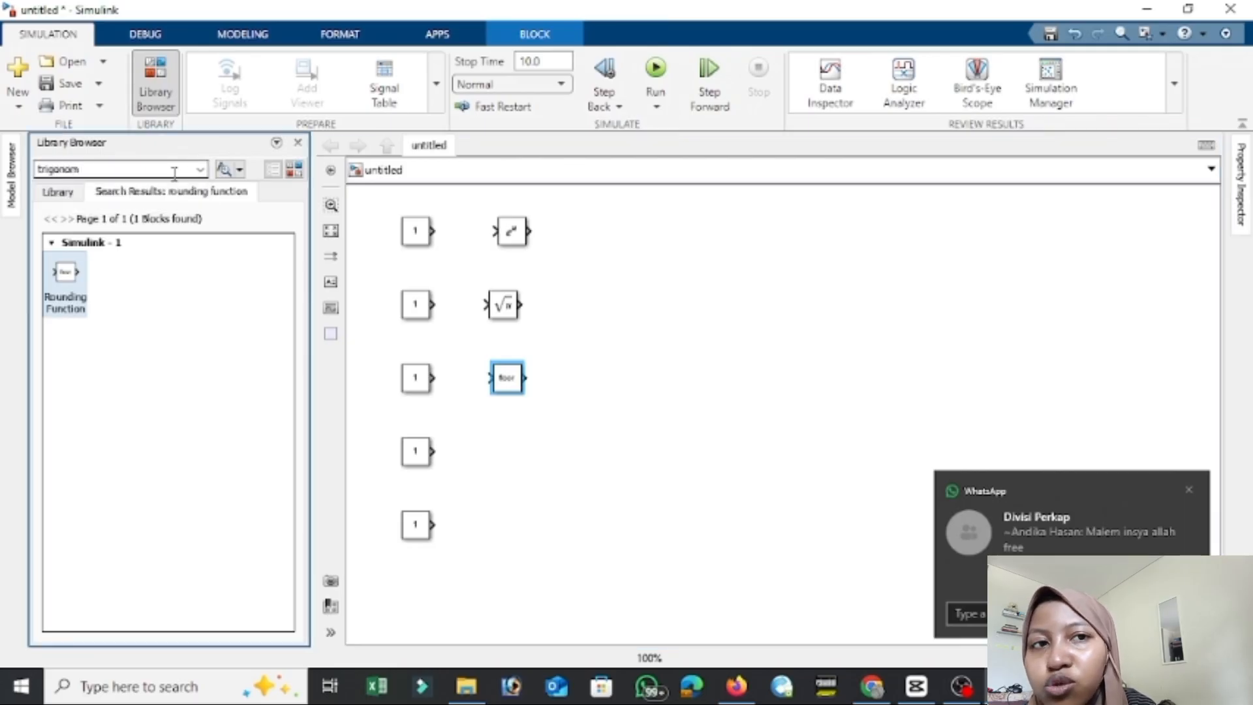
pyautogui.write('etr')
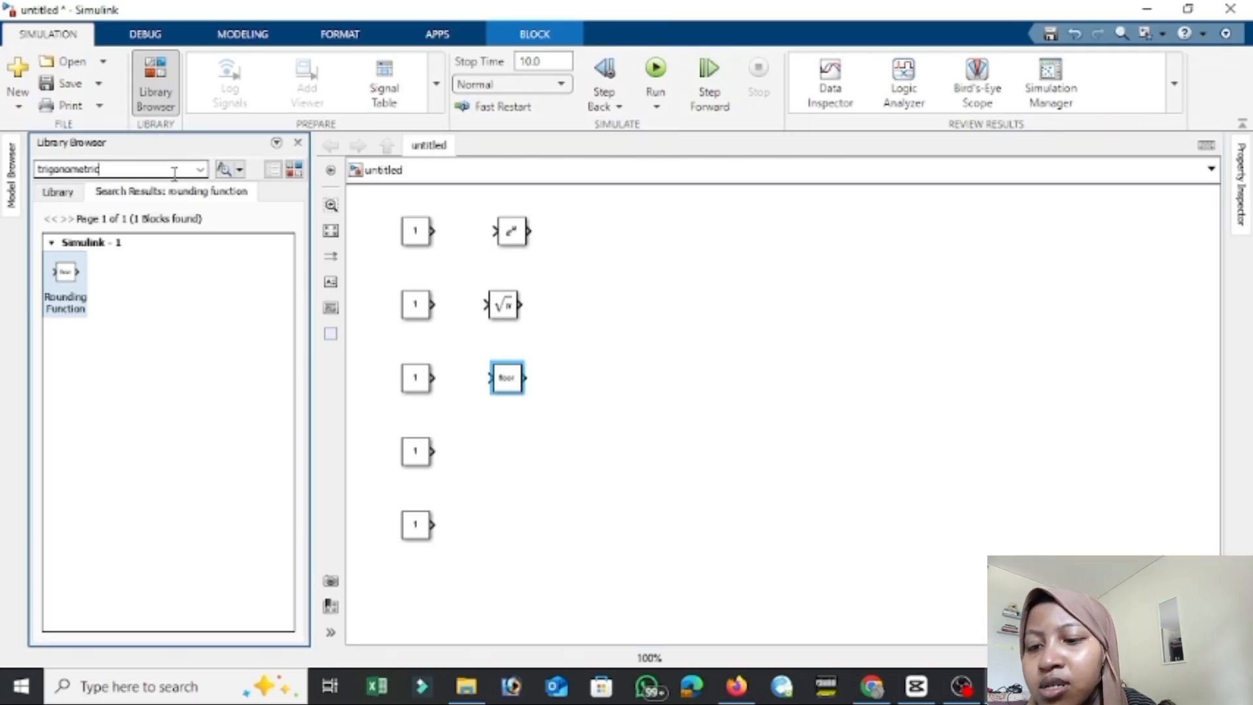
pyautogui.write('ic')
pyautogui.press('Return')
pyautogui.moveTo(75, 274); pyautogui.dragTo(516, 460)
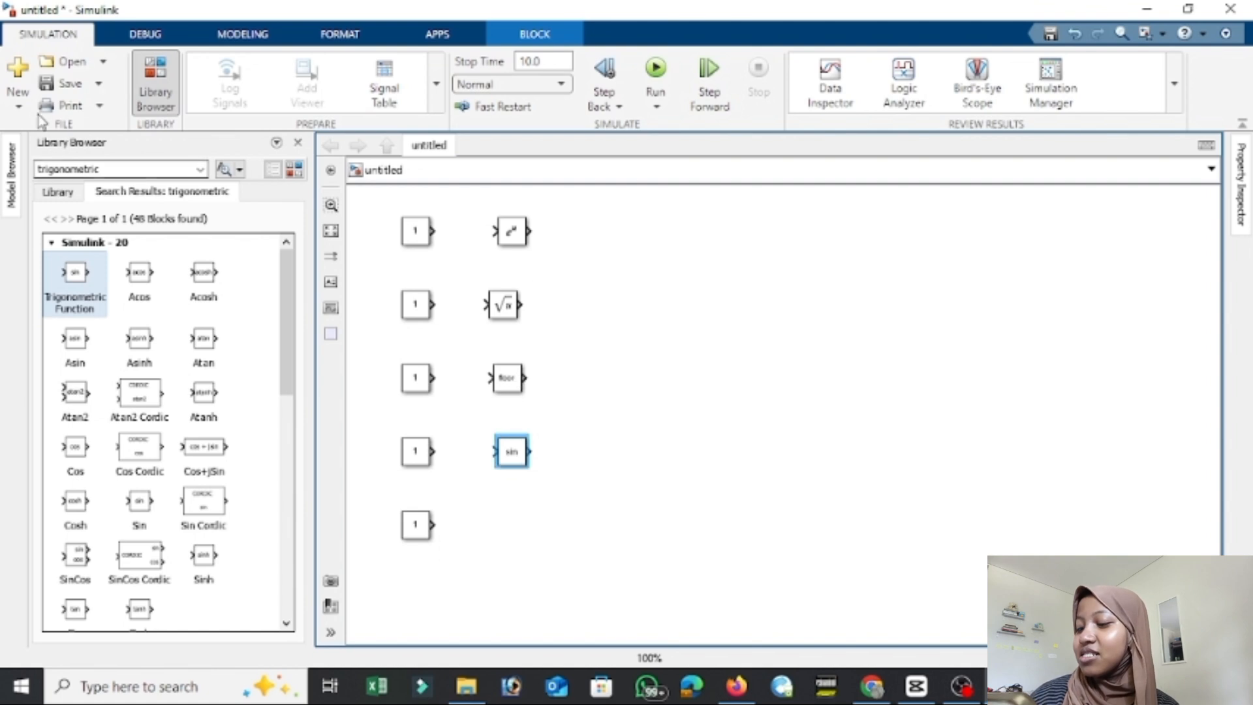
# Search the library for poly and place a Polynomial block beside the fifth Constant.
pyautogui.click(73, 171)
pyautogui.write('poly')
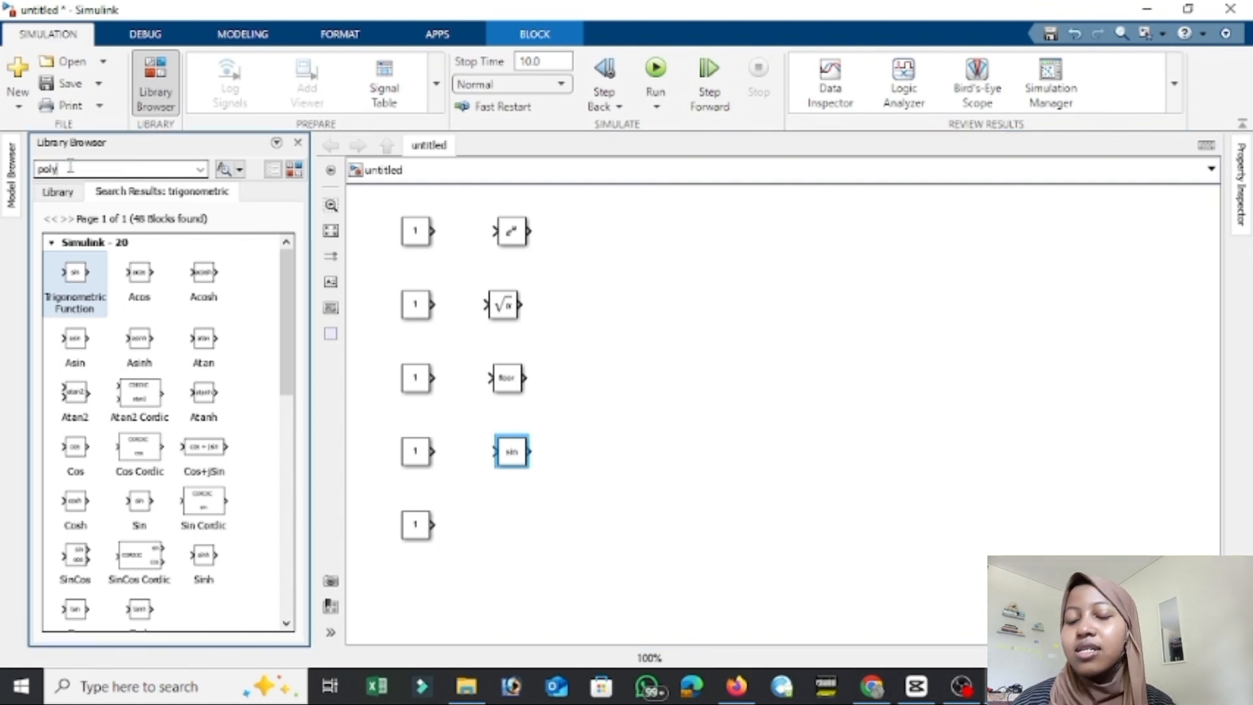
pyautogui.press('Return')
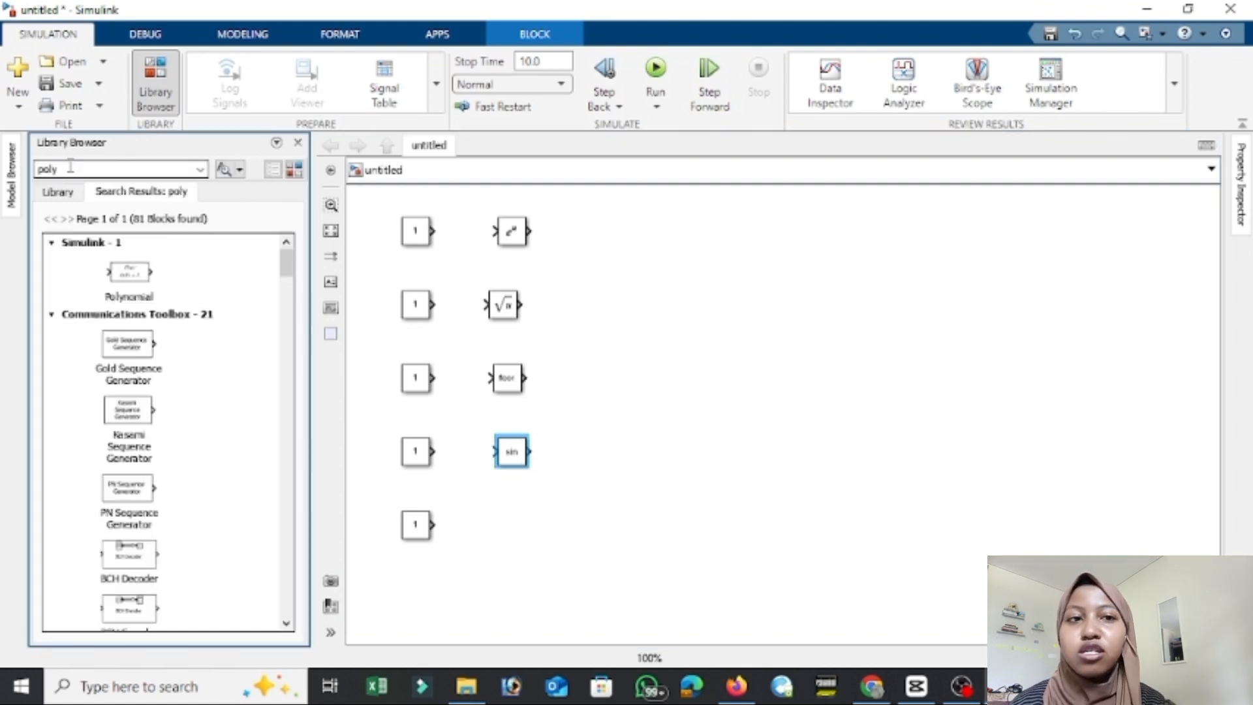
pyautogui.moveTo(129, 271); pyautogui.dragTo(525, 529)
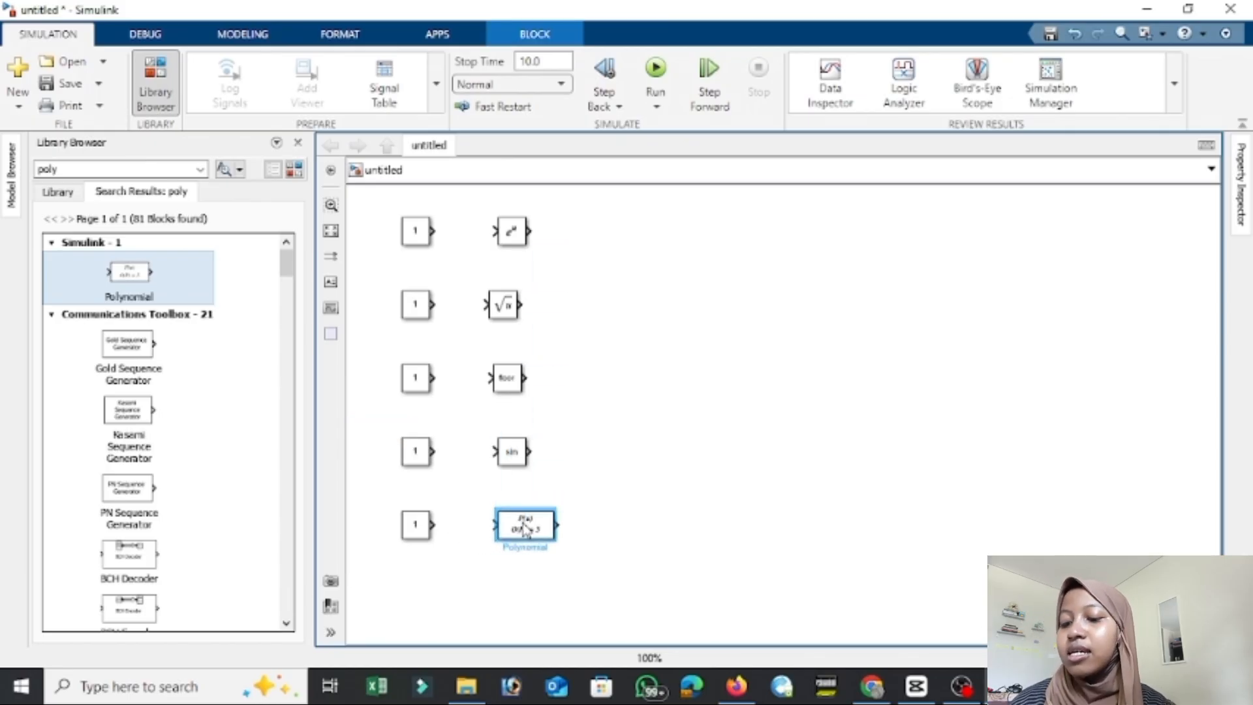
# Search the library for display and place a Display block in line with the Math Function block.
pyautogui.click(160, 167)
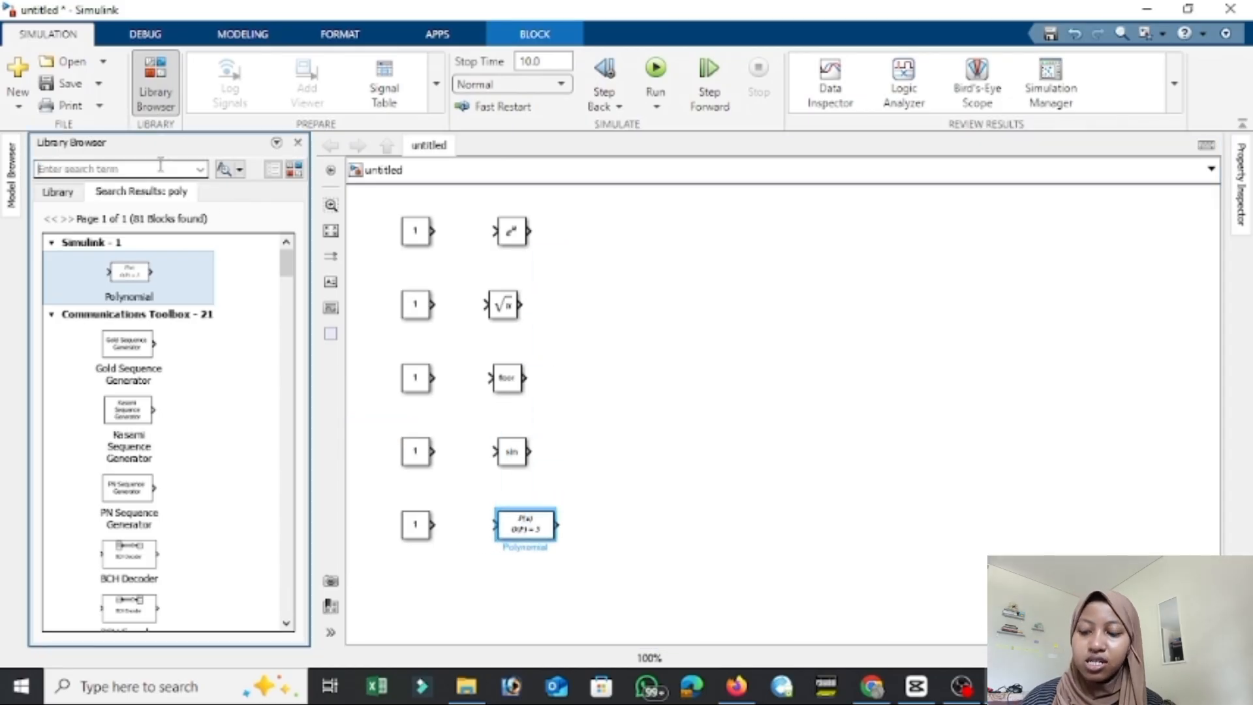
pyautogui.write('display')
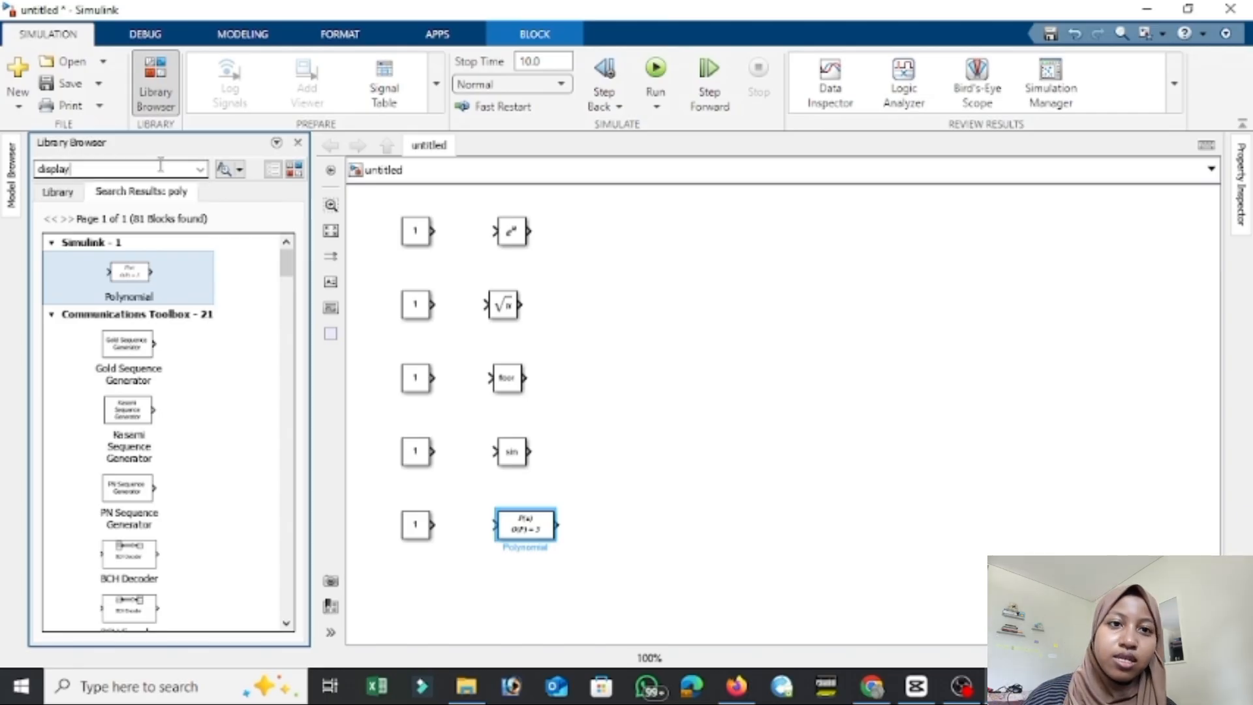
pyautogui.press('Return')
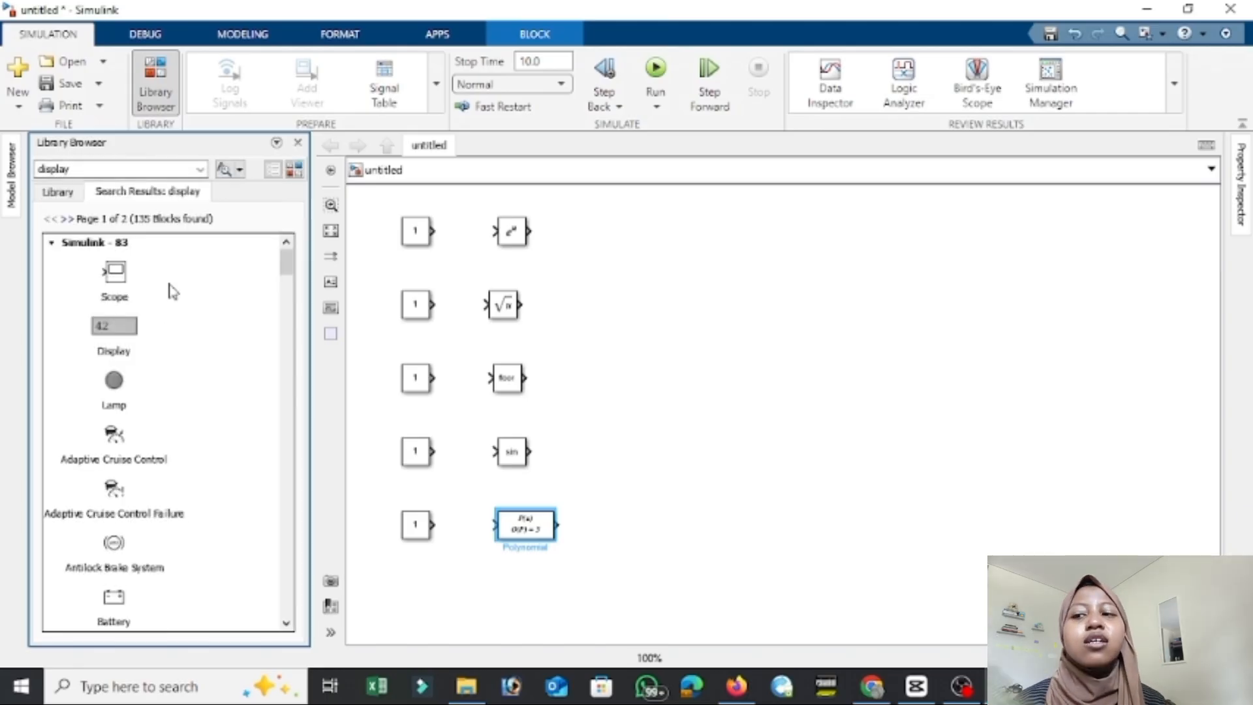
pyautogui.moveTo(286, 261); pyautogui.dragTo(261, 543)
pyautogui.moveTo(119, 529); pyautogui.dragTo(653, 242)
# Make four copies of the Display block and arrange one beside each of the remaining function blocks.
pyautogui.hotkey('ctrl', 'c')
pyautogui.hotkey('ctrl', 'v')
pyautogui.hotkey('ctrl', 'v')
pyautogui.hotkey('ctrl', 'v')
pyautogui.hotkey('ctrl', 'v')
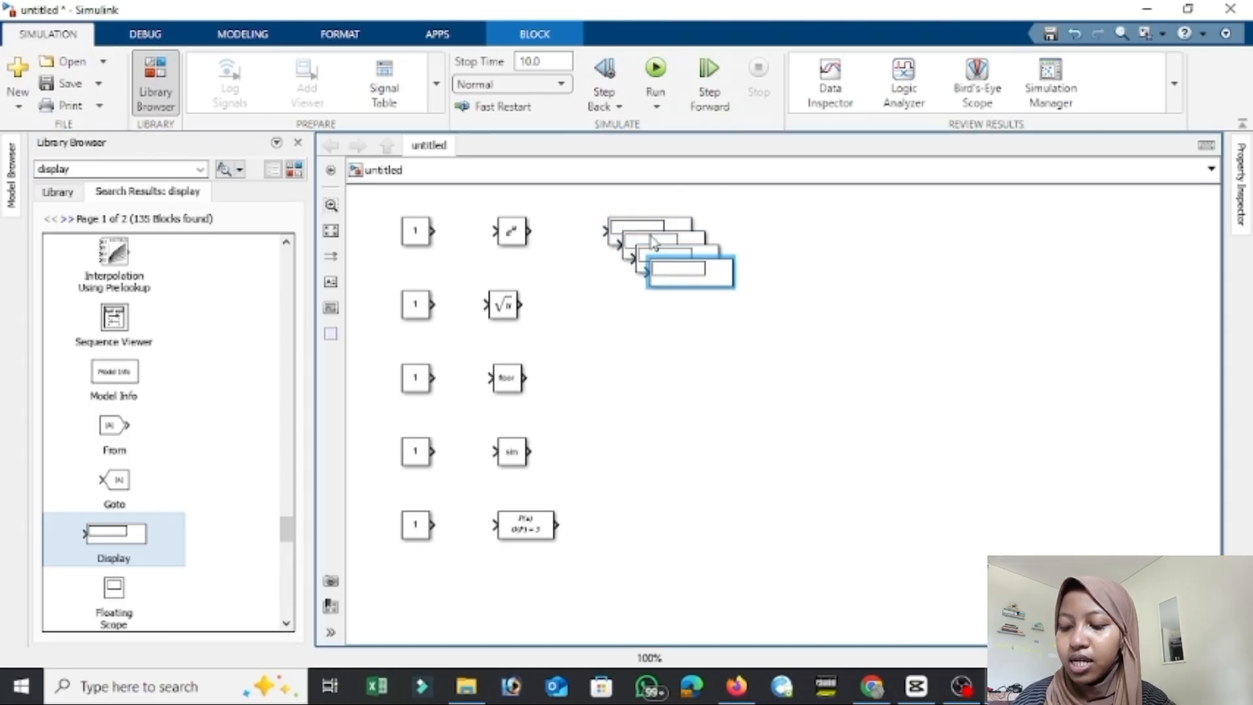
pyautogui.moveTo(649, 242); pyautogui.dragTo(636, 312)
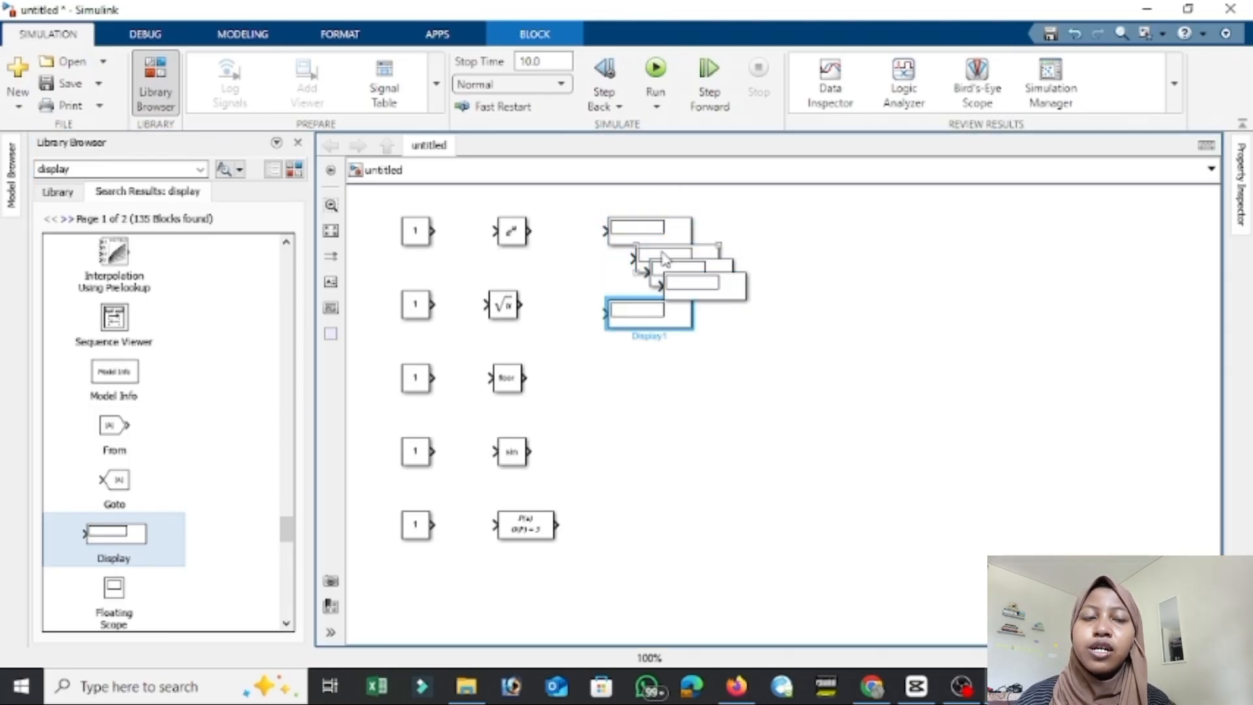
pyautogui.moveTo(664, 258); pyautogui.dragTo(638, 457)
pyautogui.moveTo(705, 287); pyautogui.dragTo(650, 525)
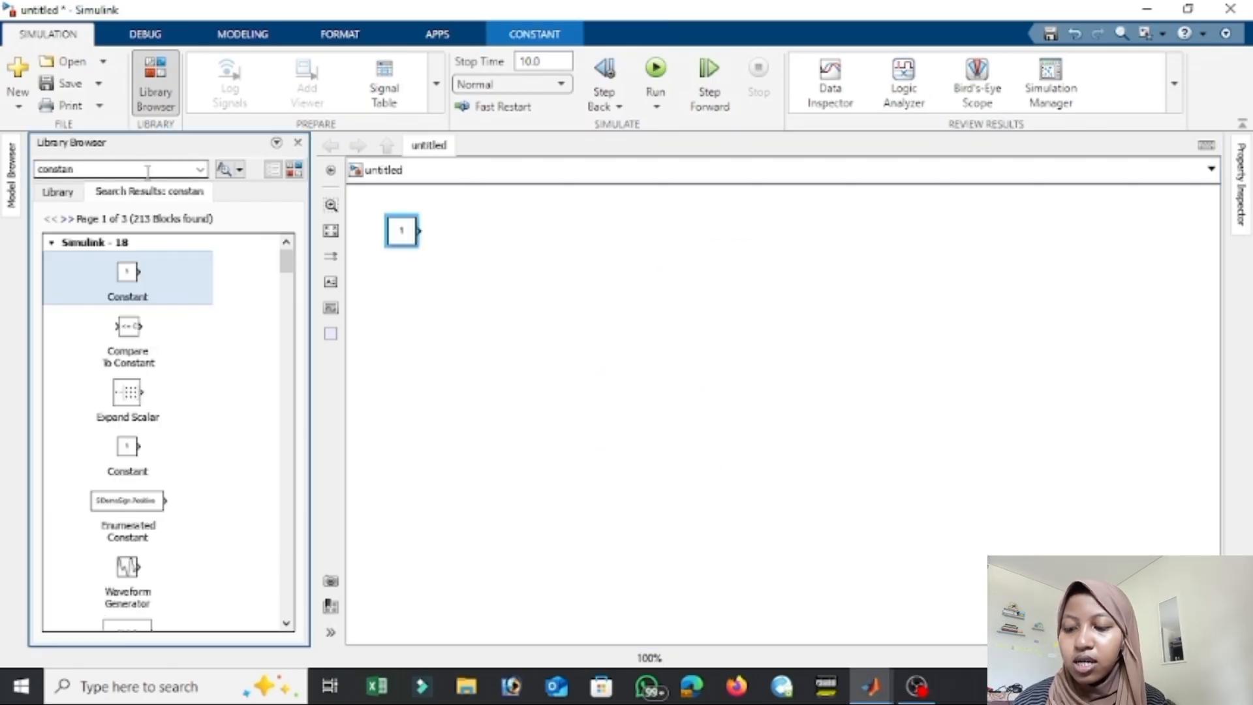
# Search the library for gain and place a Gain block beside the Constant in the new model.
pyautogui.write('gainconstan')
pyautogui.press('Return')
pyautogui.doubleClick(147, 171)
pyautogui.write('gain')
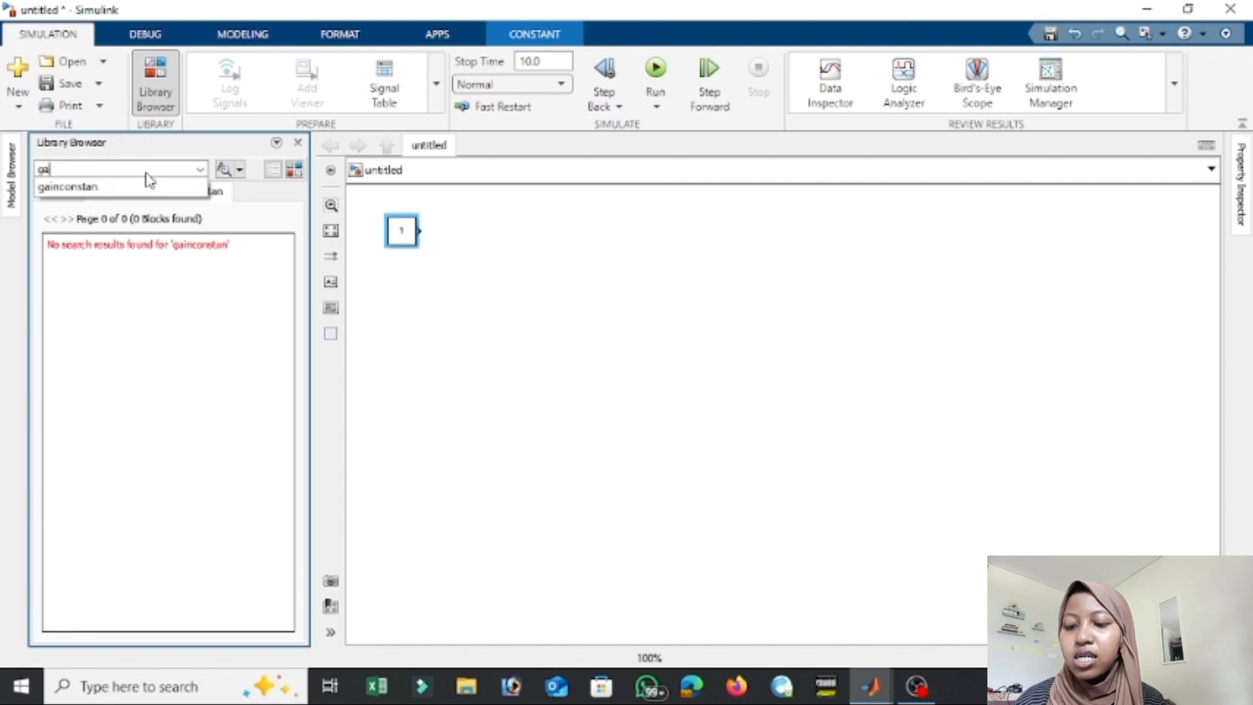
pyautogui.press('Return')
pyautogui.moveTo(115, 274); pyautogui.dragTo(486, 240)
# Search the library for display and add a Display block after the Gain block.
pyautogui.doubleClick(176, 170)
pyautogui.write('display')
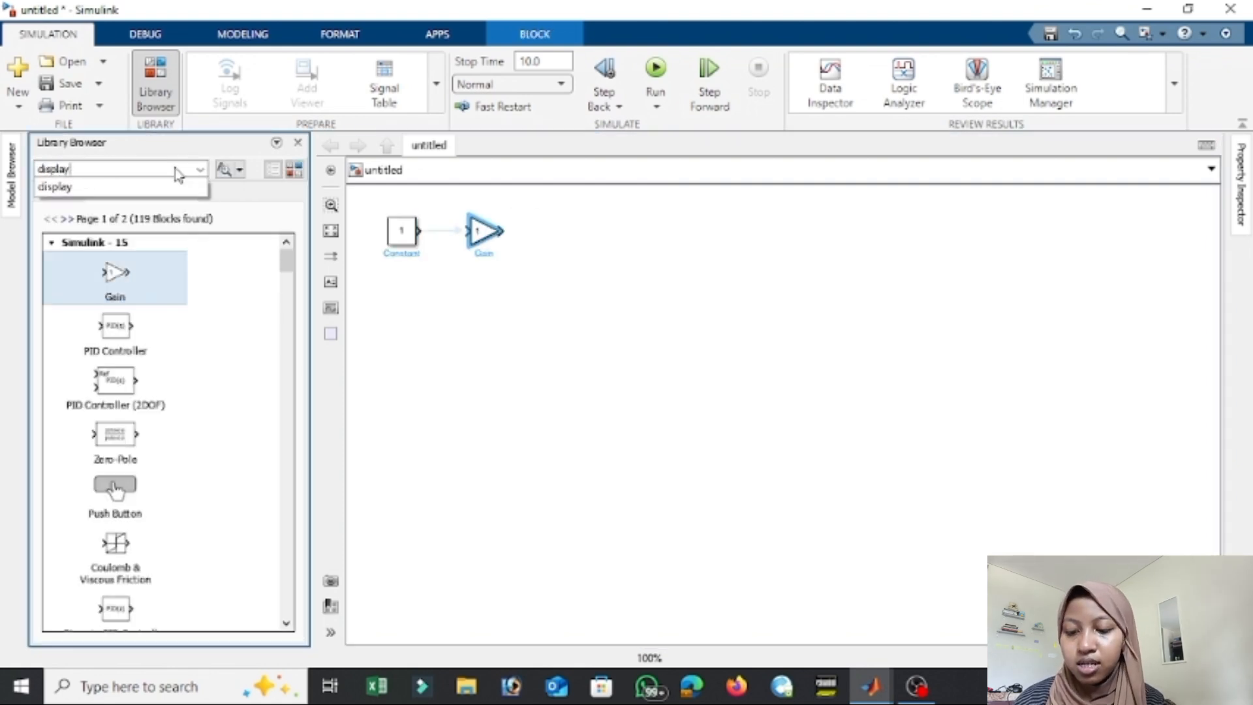
pyautogui.press('Return')
pyautogui.moveTo(285, 261); pyautogui.dragTo(286, 554)
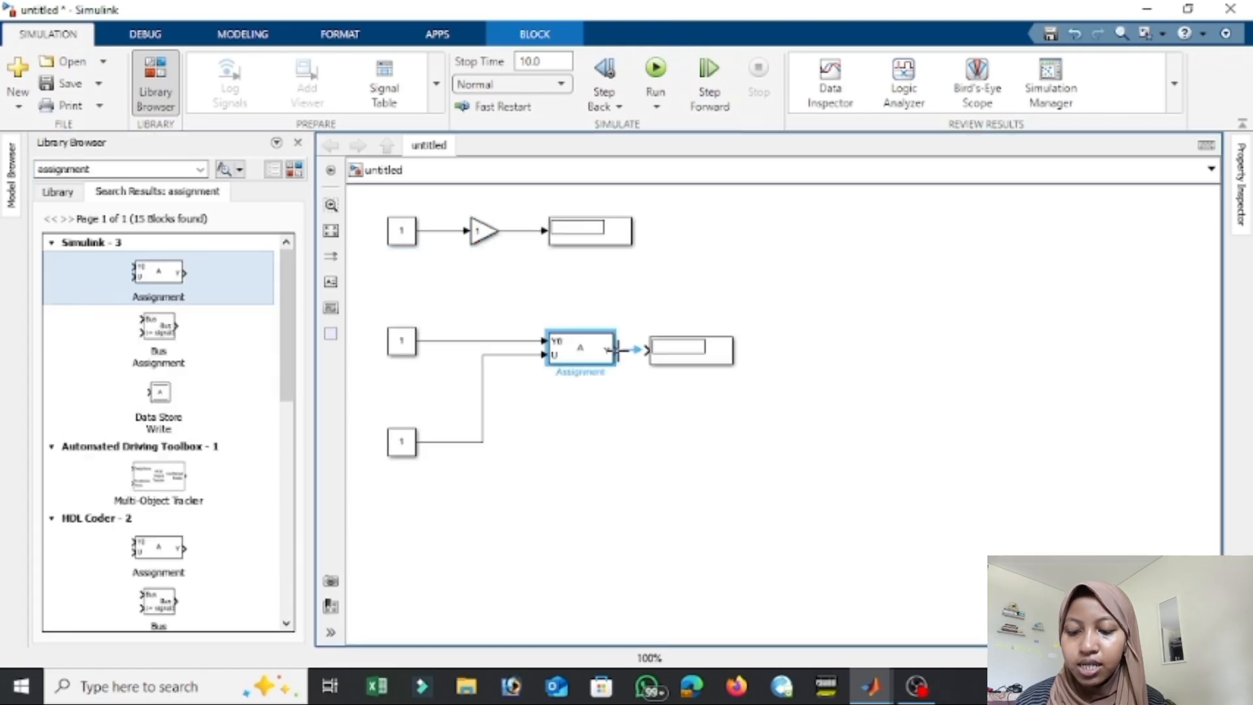
pyautogui.click(667, 361)
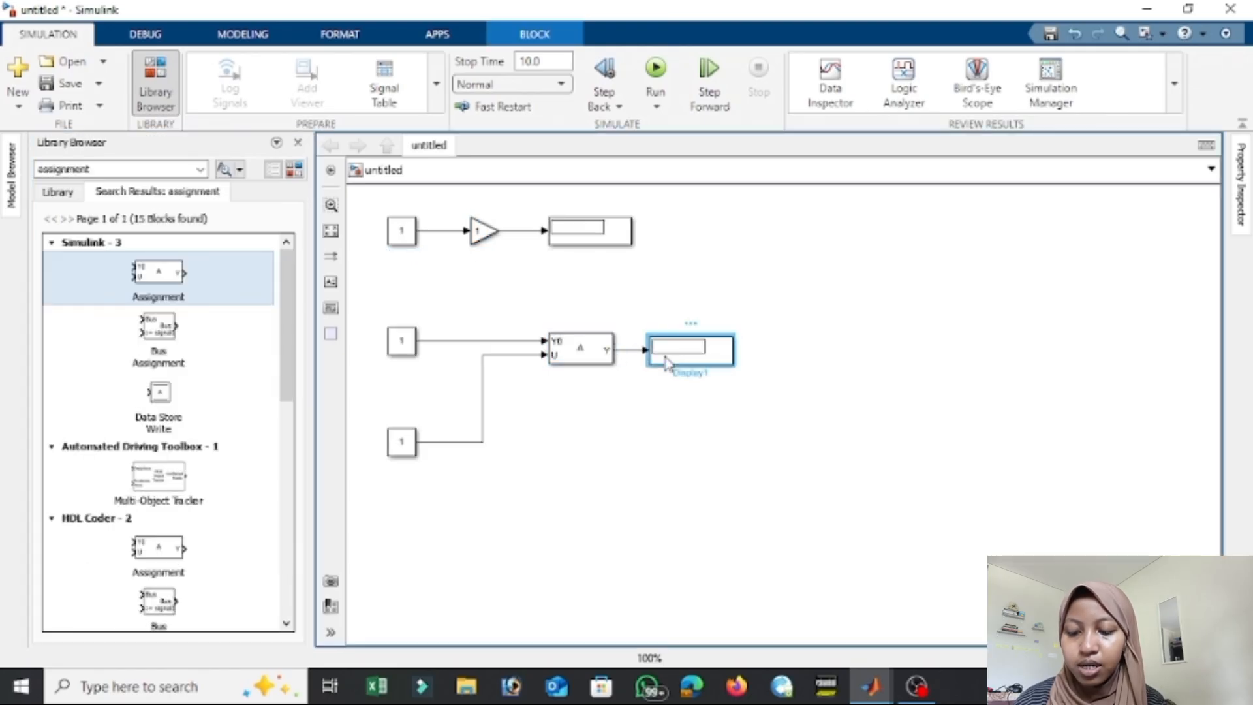
# Set the value of the Constant feeding the Gain block to the matrix [1,2;8,9].
pyautogui.doubleClick(404, 243)
pyautogui.write('[1,2;8,9')
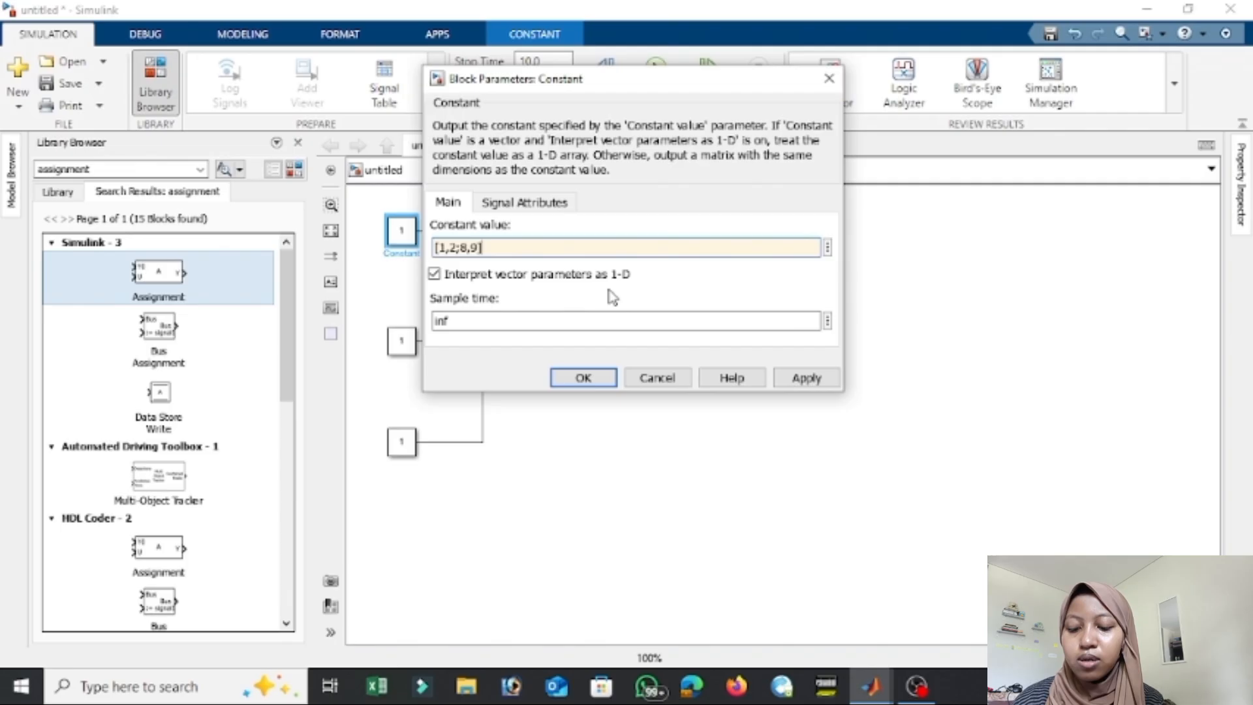
pyautogui.press('Return')
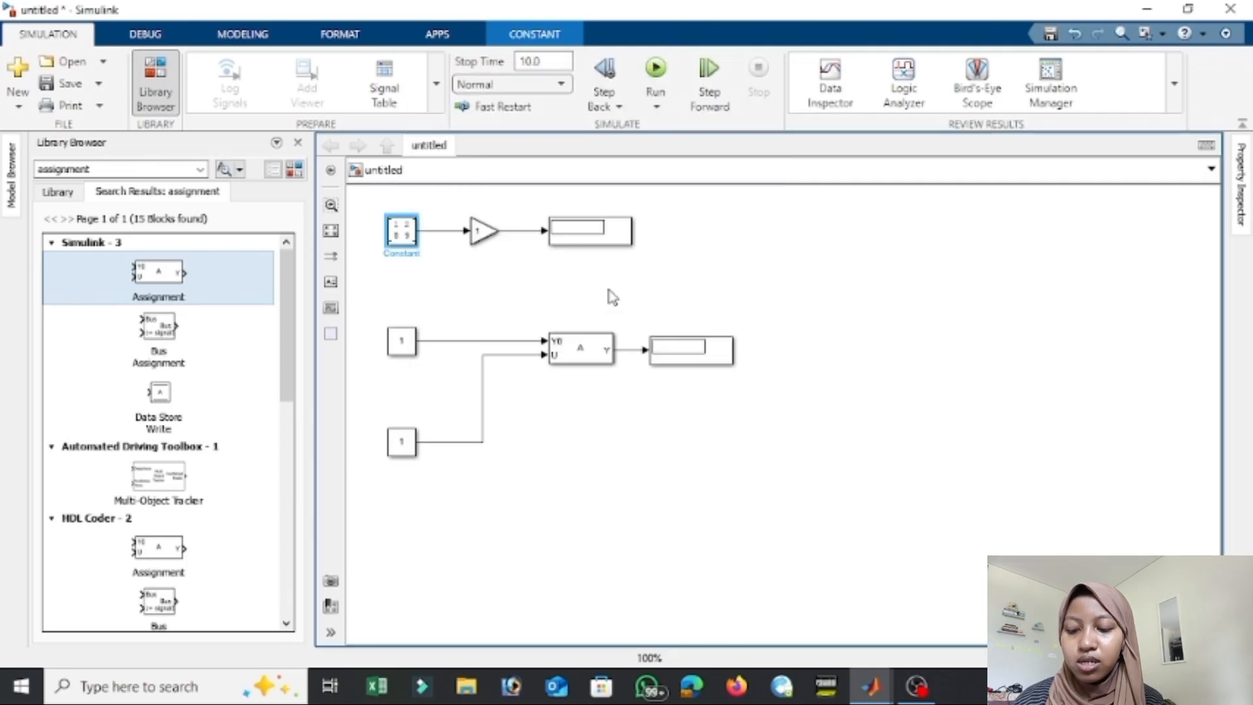
# Set the Gain block's gain to the matrix [1,2;8,8] and enlarge the block so its value fits.
pyautogui.doubleClick(480, 233)
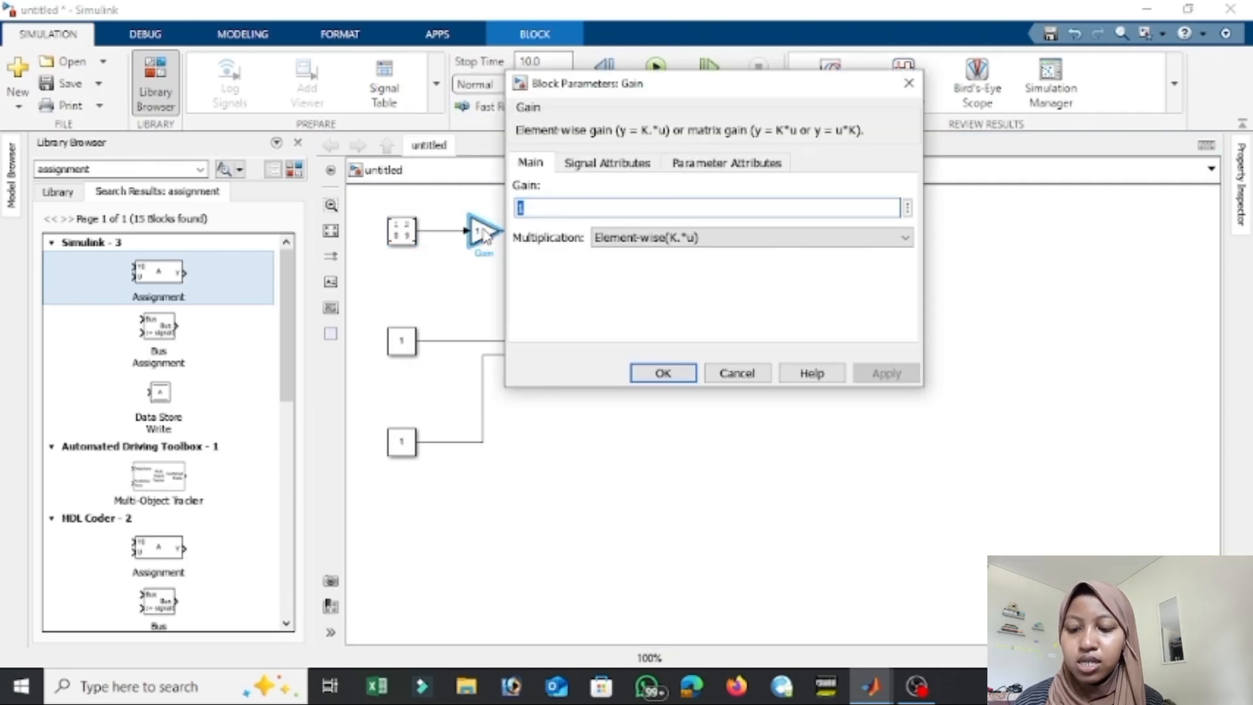
pyautogui.write('[1,2;8,8')
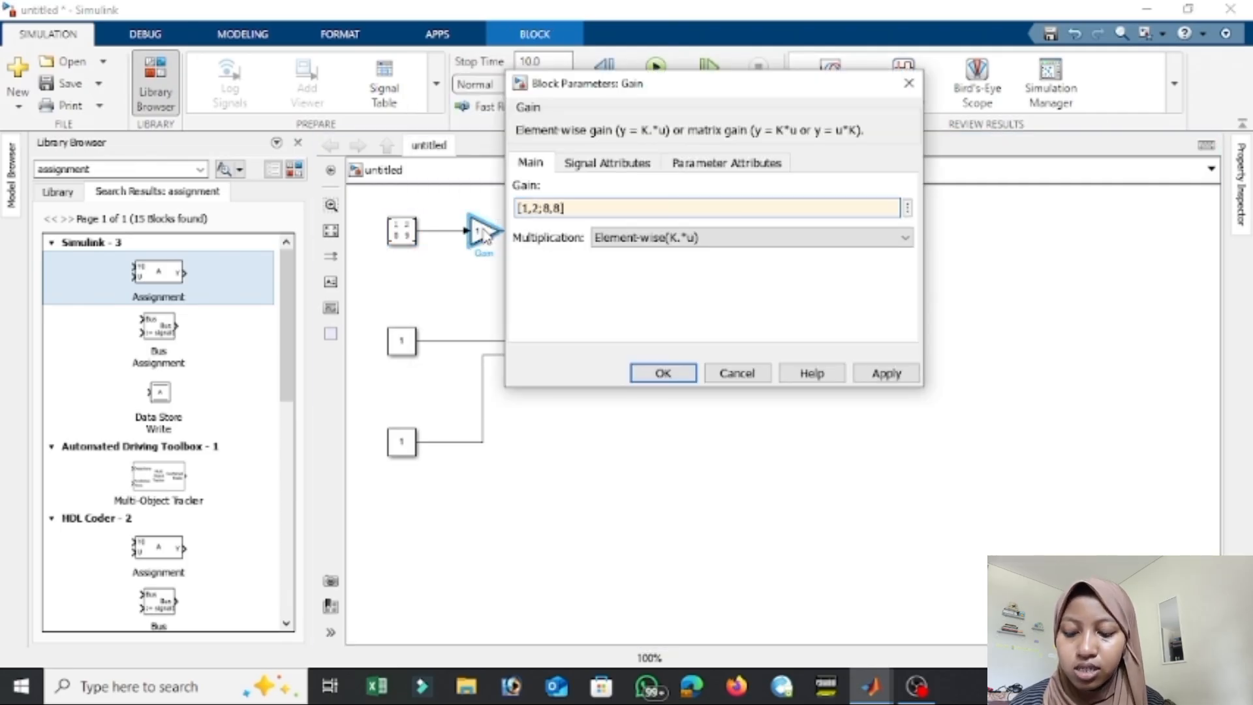
pyautogui.press('Return')
pyautogui.scroll(1, 489, 238)
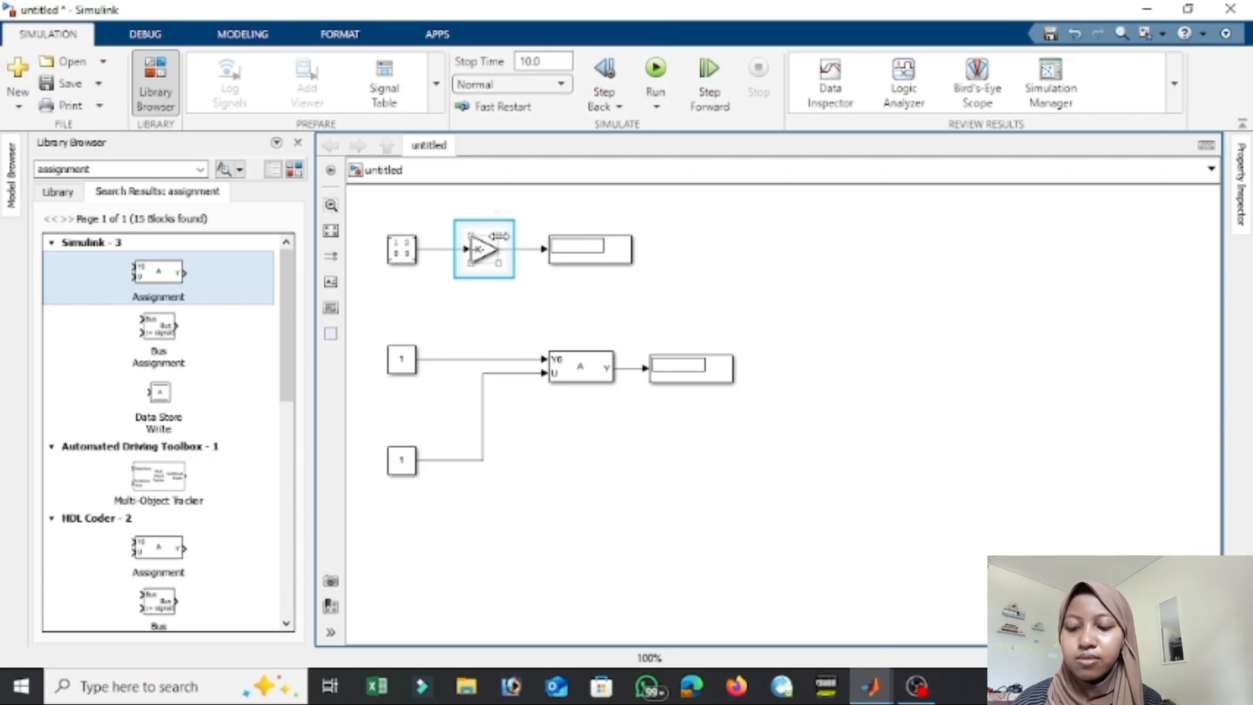
pyautogui.moveTo(497, 243); pyautogui.dragTo(625, 251)
pyautogui.click(858, 318)
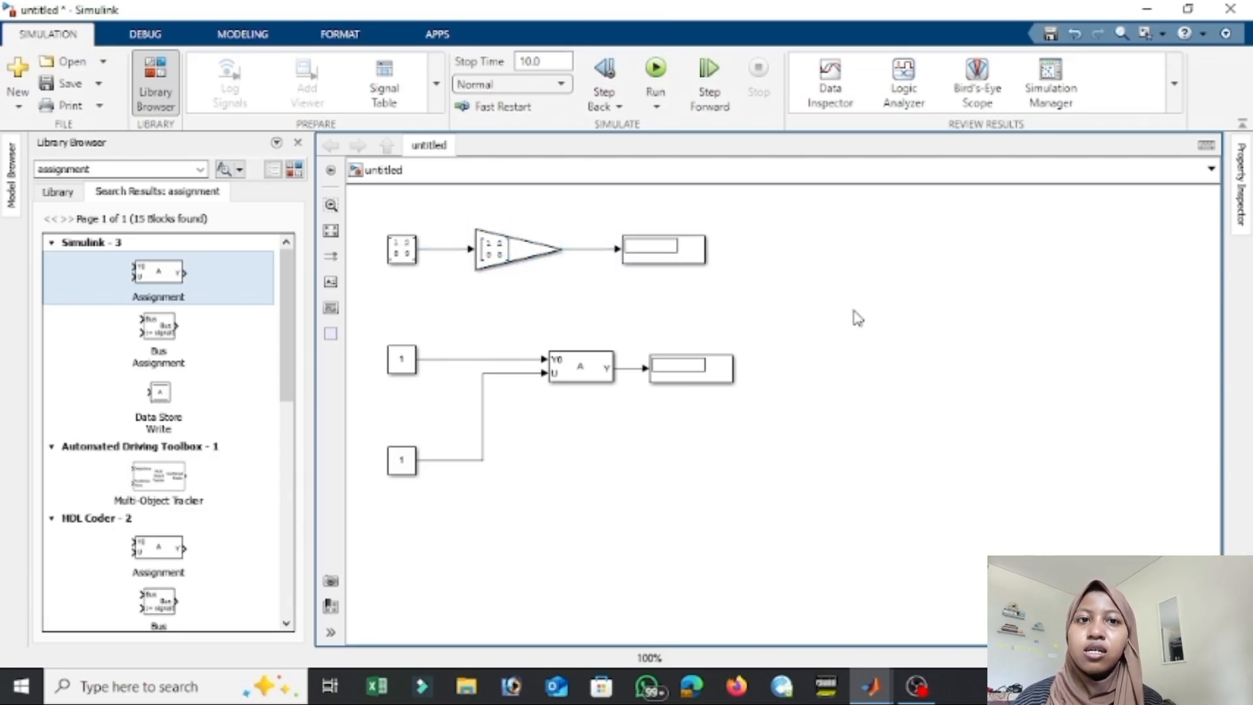
# Set the Constant feeding the Assignment block's Y0 input to [1,2,3,4,5] and widen the block to fit the vector.
pyautogui.doubleClick(415, 369)
pyautogui.press('BackSpace')
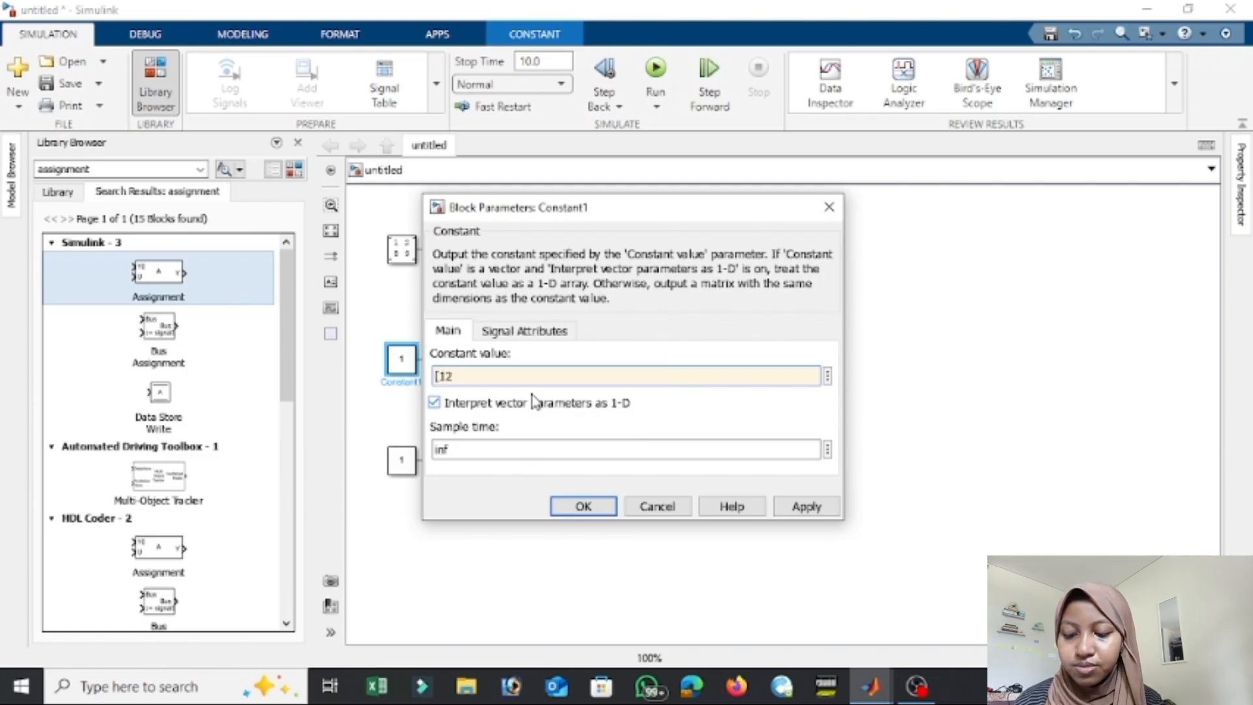
pyautogui.write('[1,2,3,4,5')
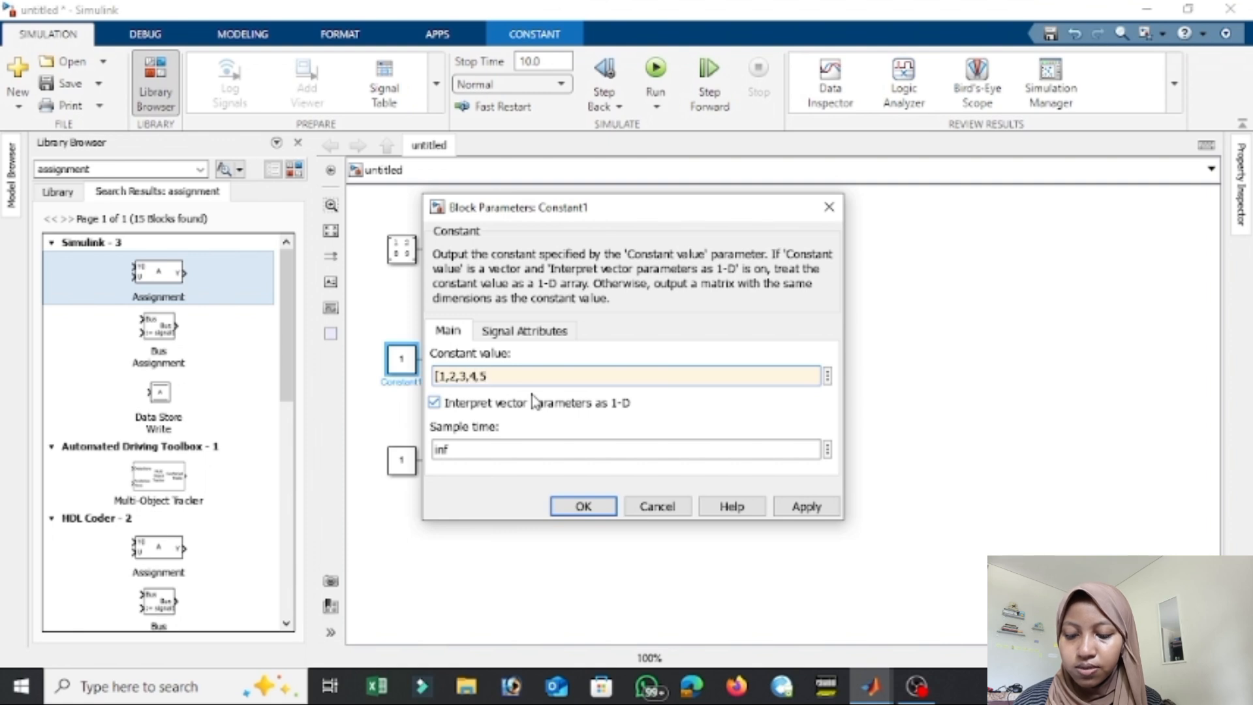
pyautogui.write(']')
pyautogui.click(583, 507)
pyautogui.moveTo(416, 370); pyautogui.dragTo(465, 380)
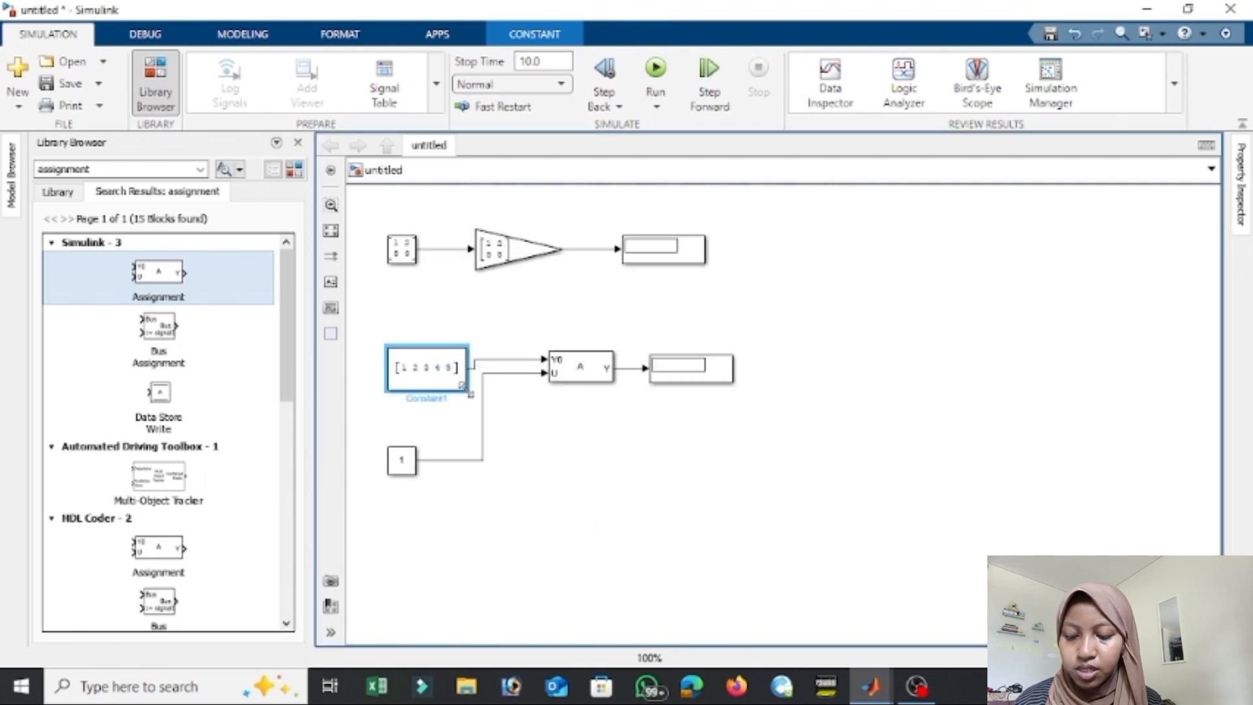
# Set the value of the Constant feeding the Assignment block's U input to 50.
pyautogui.doubleClick(405, 462)
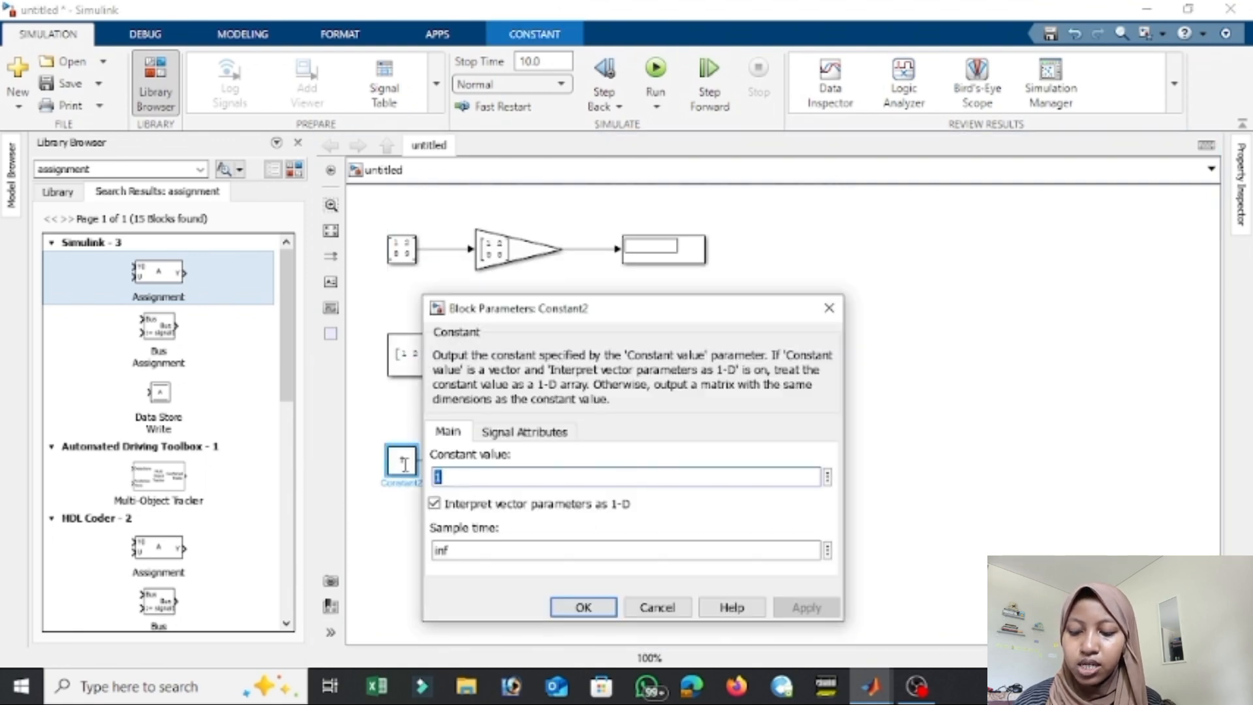
pyautogui.write('50')
pyautogui.click(558, 607)
# Edit the index of the Assignment block's index vector and apply the block parameters.
pyautogui.doubleClick(580, 367)
pyautogui.click(857, 387)
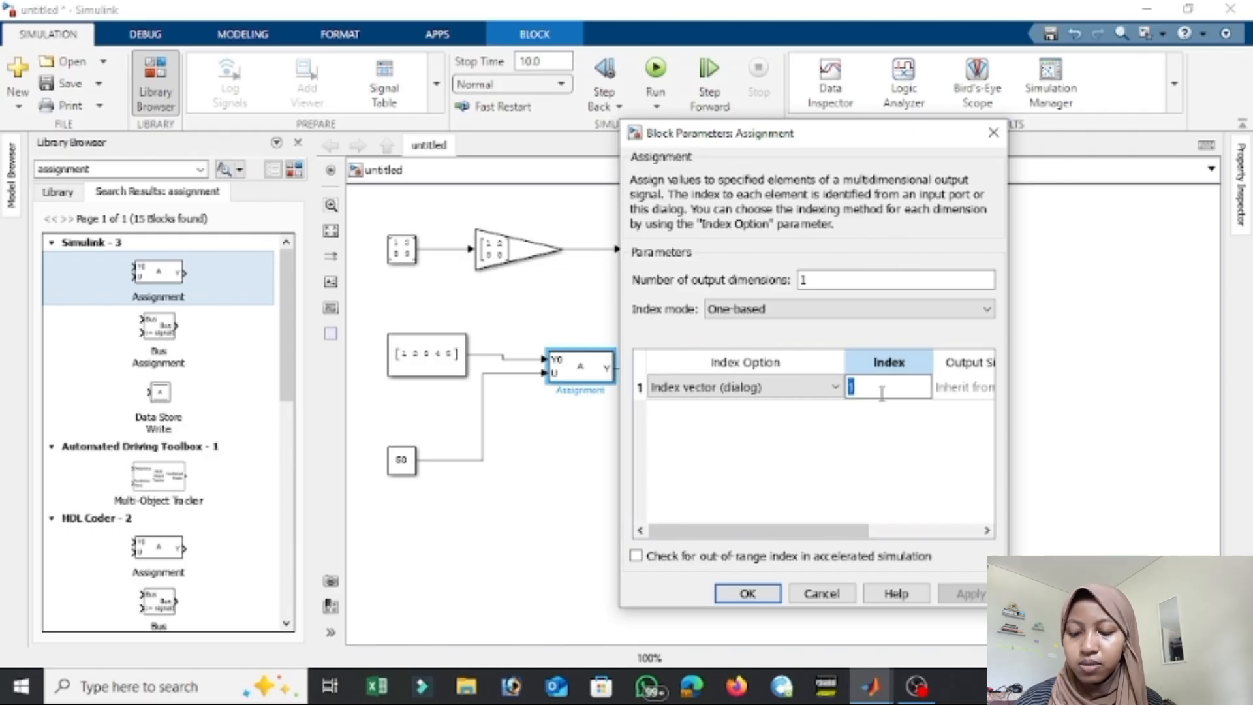
pyautogui.click(748, 593)
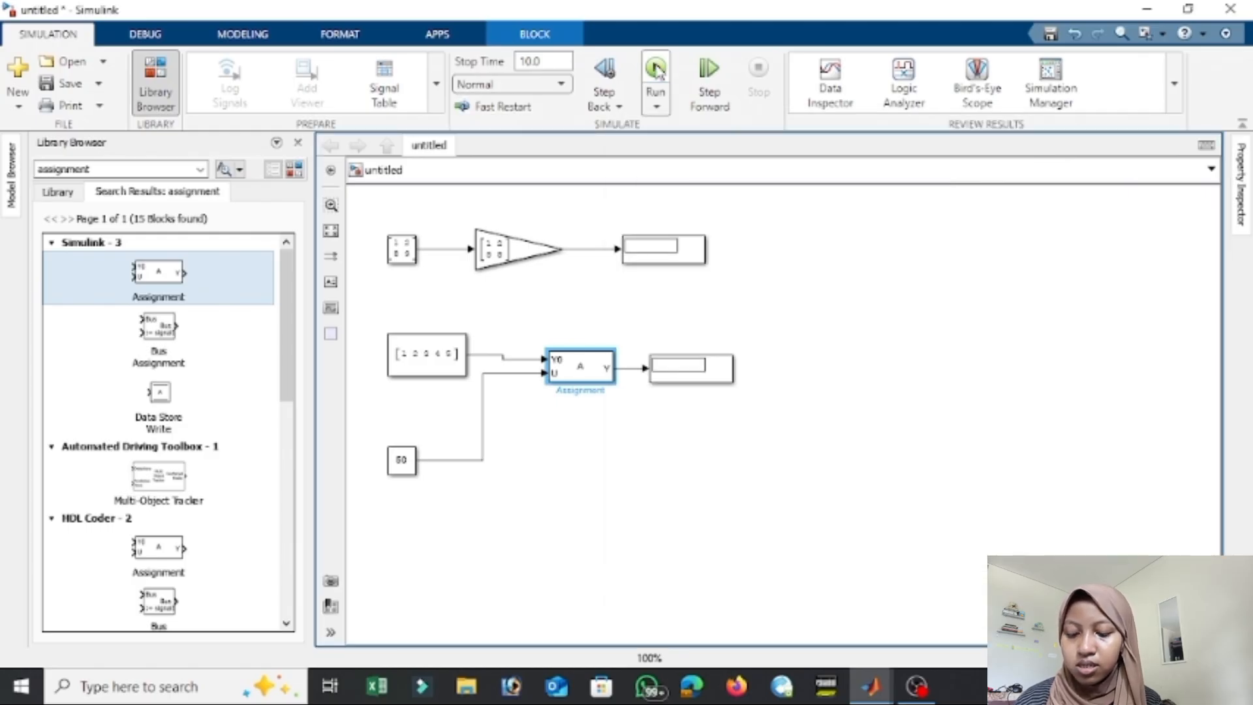
# Run the simulation and enlarge the Display block after the Gain block to fit its full matrix.
pyautogui.click(656, 67)
pyautogui.click(700, 258)
pyautogui.moveTo(709, 268); pyautogui.dragTo(791, 289)
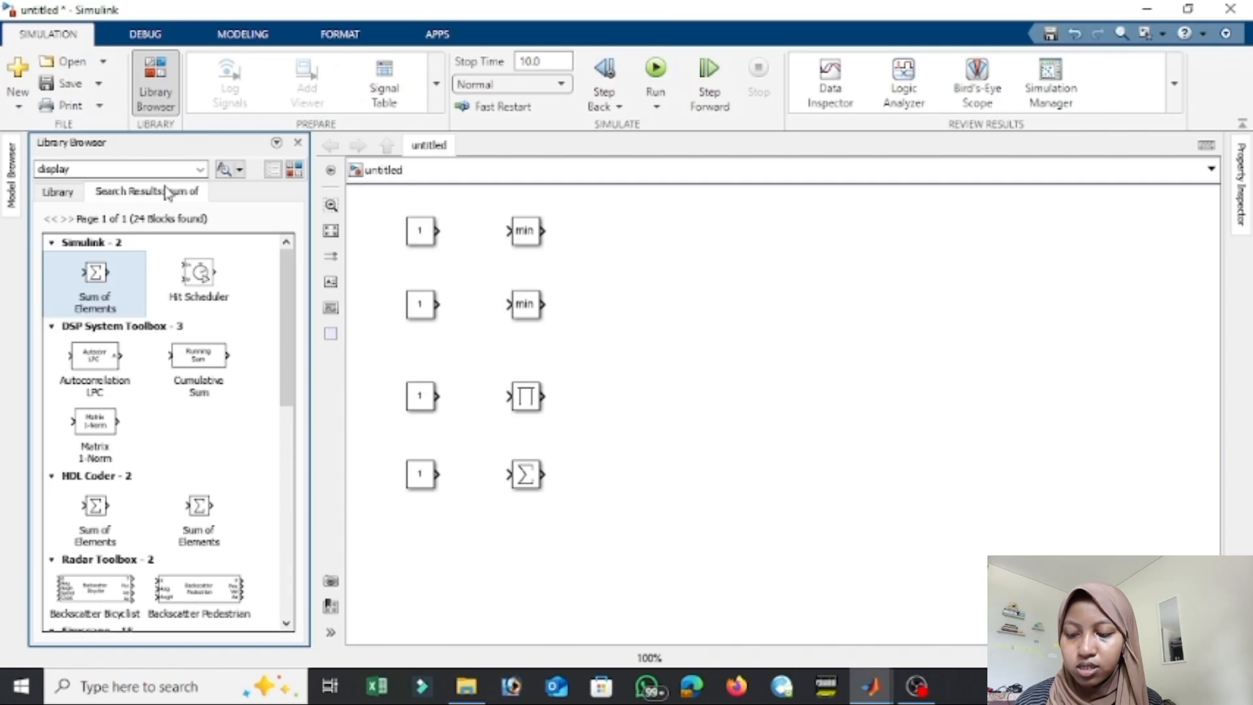
# Search the block library for display and place a Display block beside the second min block.
pyautogui.write('display')
pyautogui.press('Return')
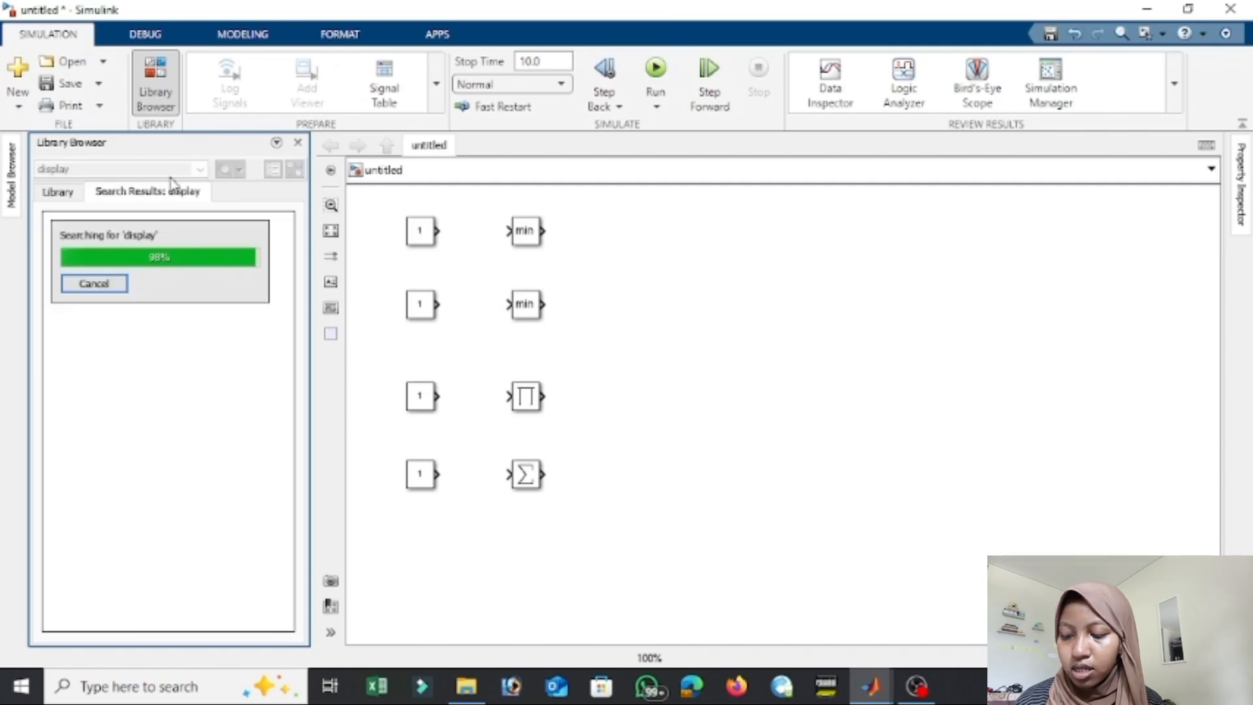
pyautogui.moveTo(288, 260); pyautogui.dragTo(296, 536)
pyautogui.moveTo(116, 548); pyautogui.dragTo(646, 302)
# Duplicate the Display block three times and align one Display with each of the min, product and sum blocks.
pyautogui.hotkey('ctrl', 'c')
pyautogui.hotkey('ctrl', 'v')
pyautogui.hotkey('ctrl', 'v')
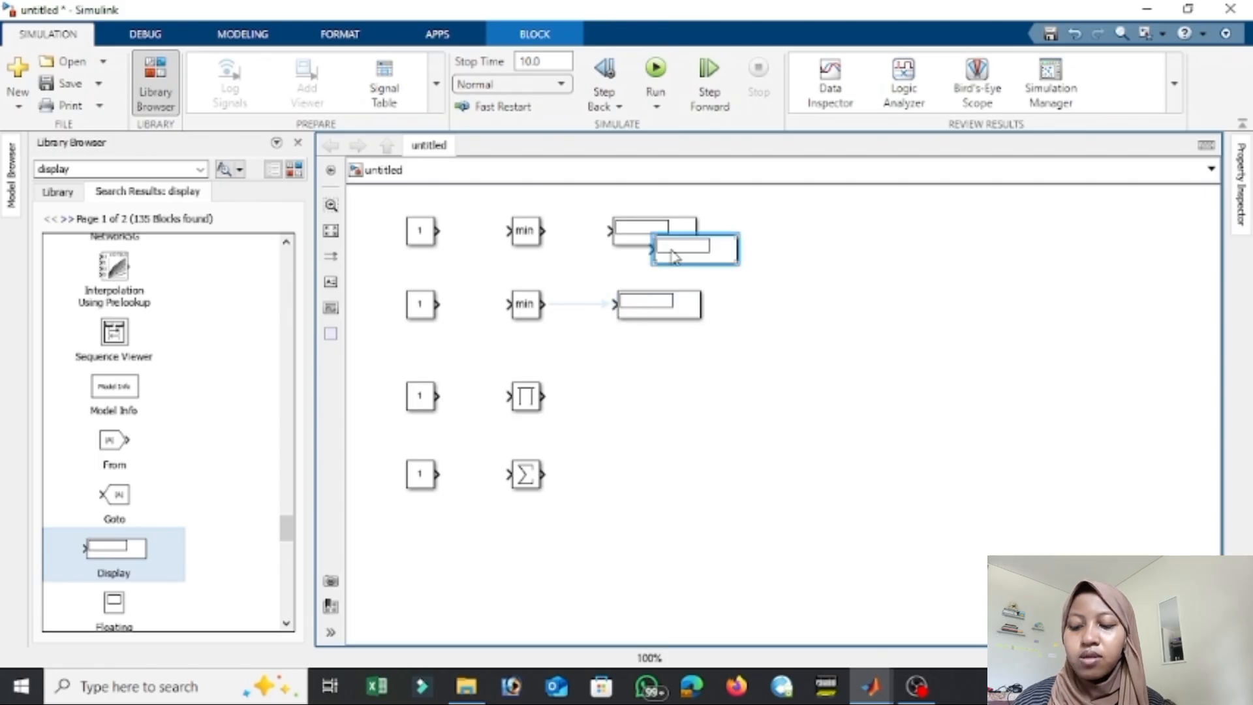
pyautogui.moveTo(676, 258); pyautogui.dragTo(666, 394)
pyautogui.hotkey('ctrl', 'v')
pyautogui.moveTo(743, 259); pyautogui.dragTo(698, 465)
pyautogui.moveTo(666, 312); pyautogui.dragTo(679, 320)
pyautogui.moveTo(672, 232); pyautogui.dragTo(693, 230)
# Connect each Constant through its min, product or sum block to the Display in the same row.
pyautogui.moveTo(437, 229); pyautogui.dragTo(615, 232)
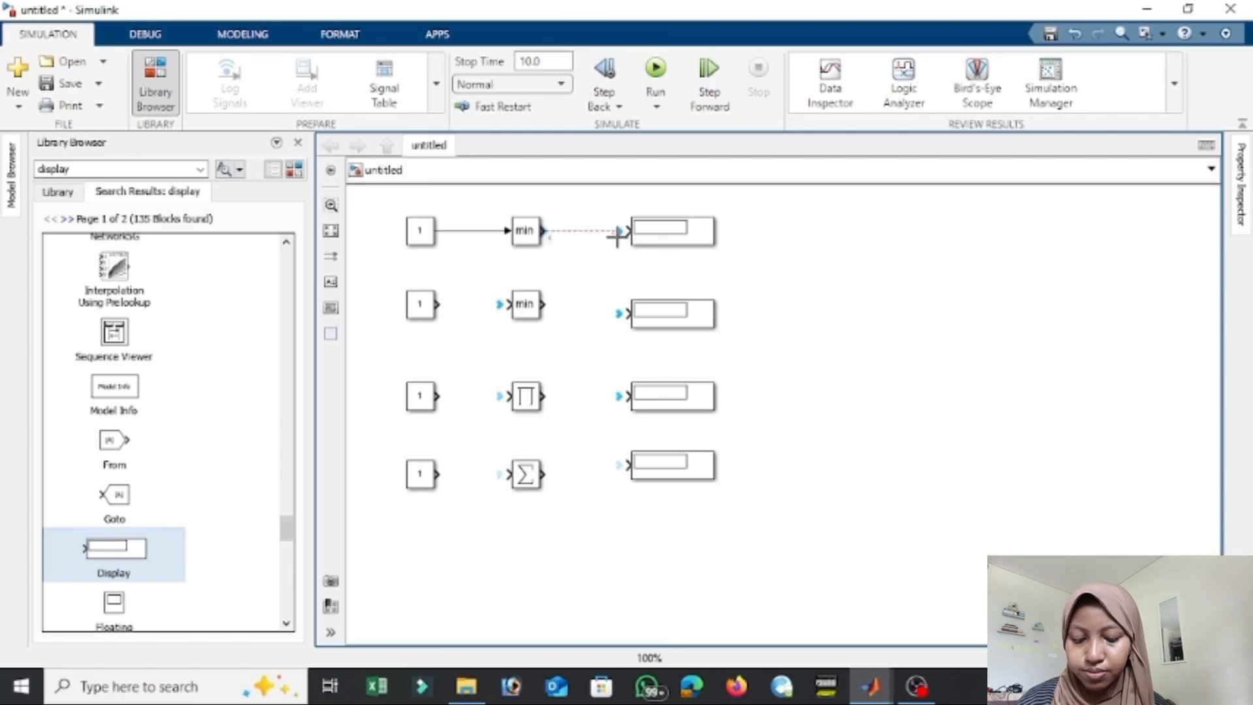
pyautogui.moveTo(437, 303); pyautogui.dragTo(649, 304)
pyautogui.click(532, 303)
pyautogui.moveTo(438, 395); pyautogui.dragTo(637, 394)
pyautogui.moveTo(437, 473)
pyautogui.mouseDown()
pyautogui.moveTo(545, 480)
pyautogui.moveTo(629, 464)
pyautogui.moveTo(650, 475)
pyautogui.mouseUp()
# Set the Constant feeding the first min block to [-1,-2,-3,-4,-5] and widen the block to fit the vector.
pyautogui.doubleClick(430, 232)
pyautogui.write('[-1,-2,-3')
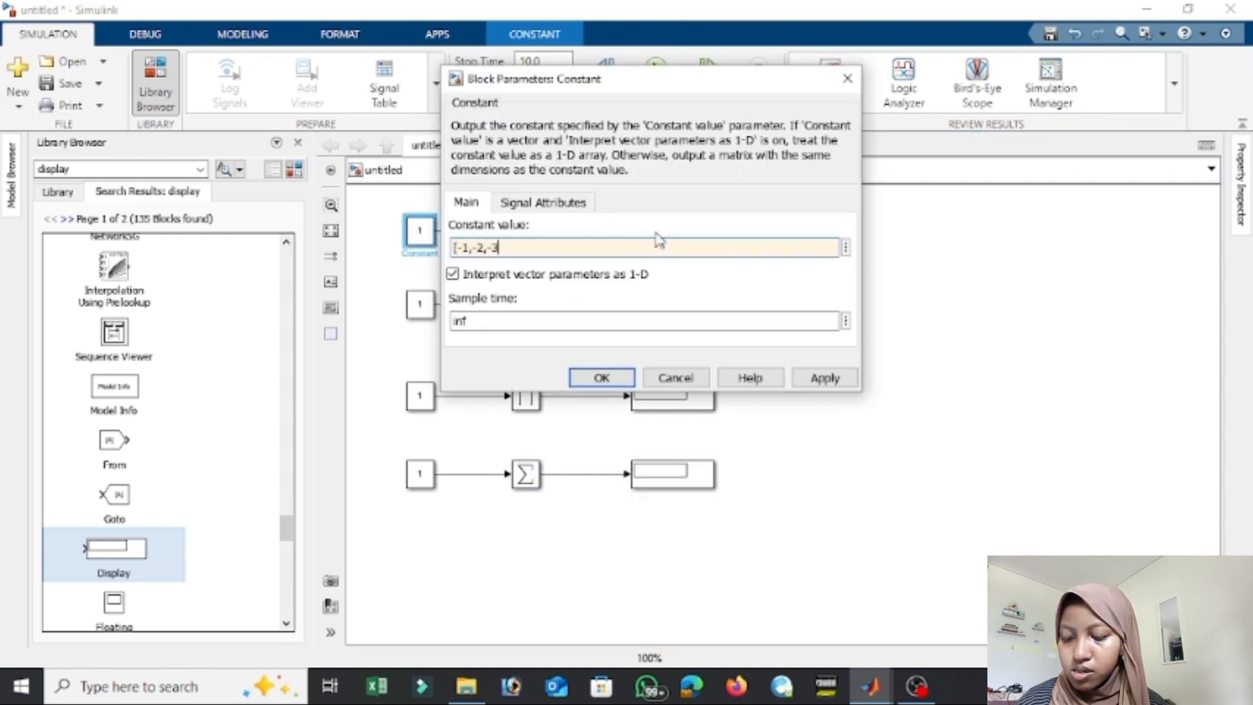
pyautogui.write(',-4,-5]')
pyautogui.press('Return')
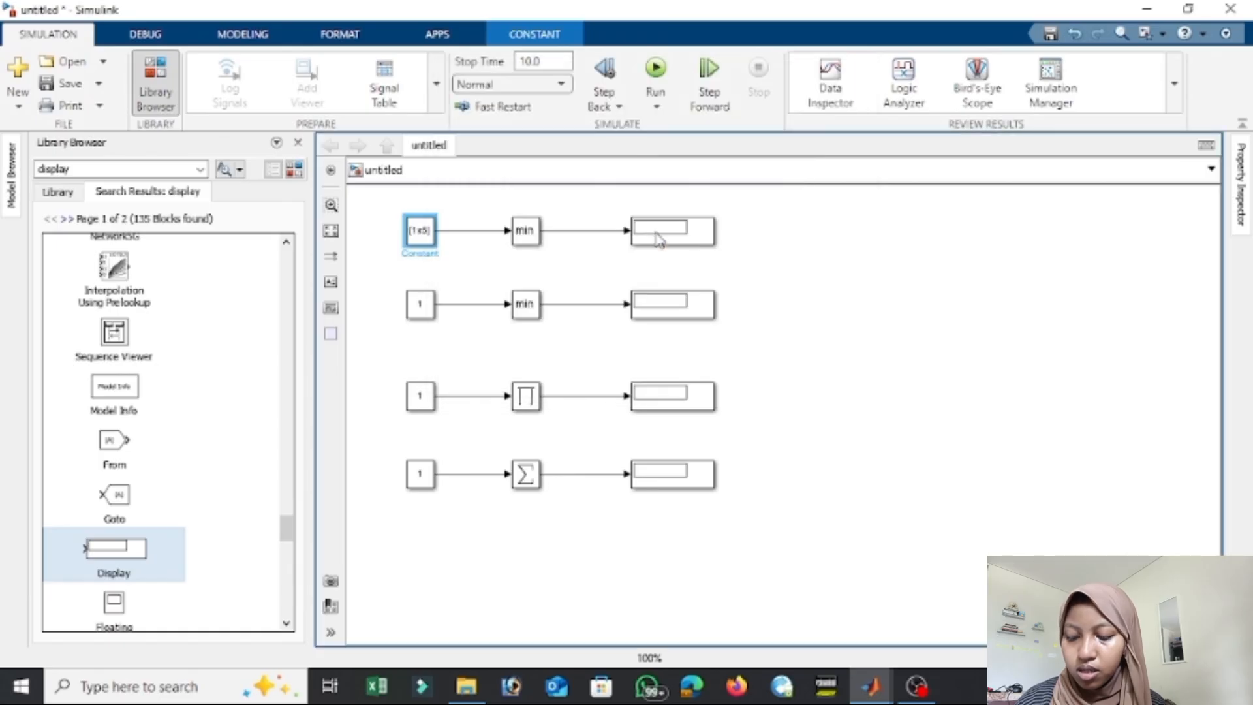
pyautogui.moveTo(395, 252); pyautogui.dragTo(346, 253)
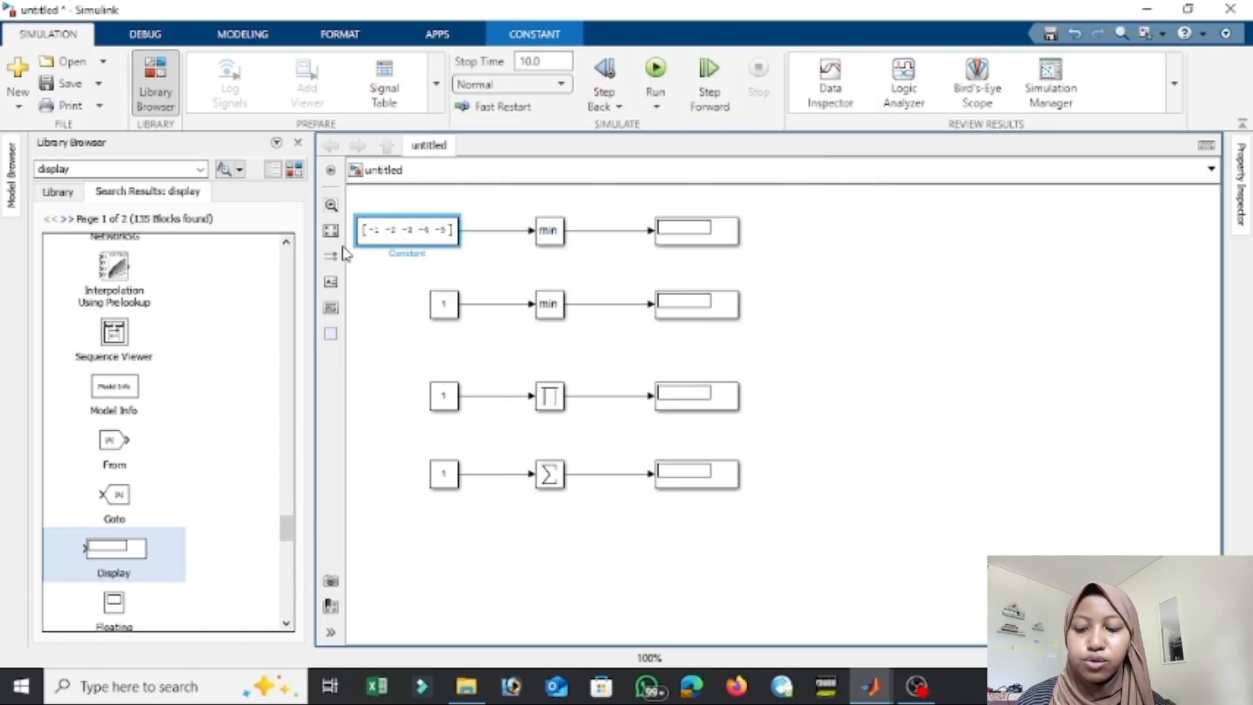
# Set the Constant feeding the second min block to [1,2,3,4].
pyautogui.doubleClick(451, 308)
pyautogui.write('[2')
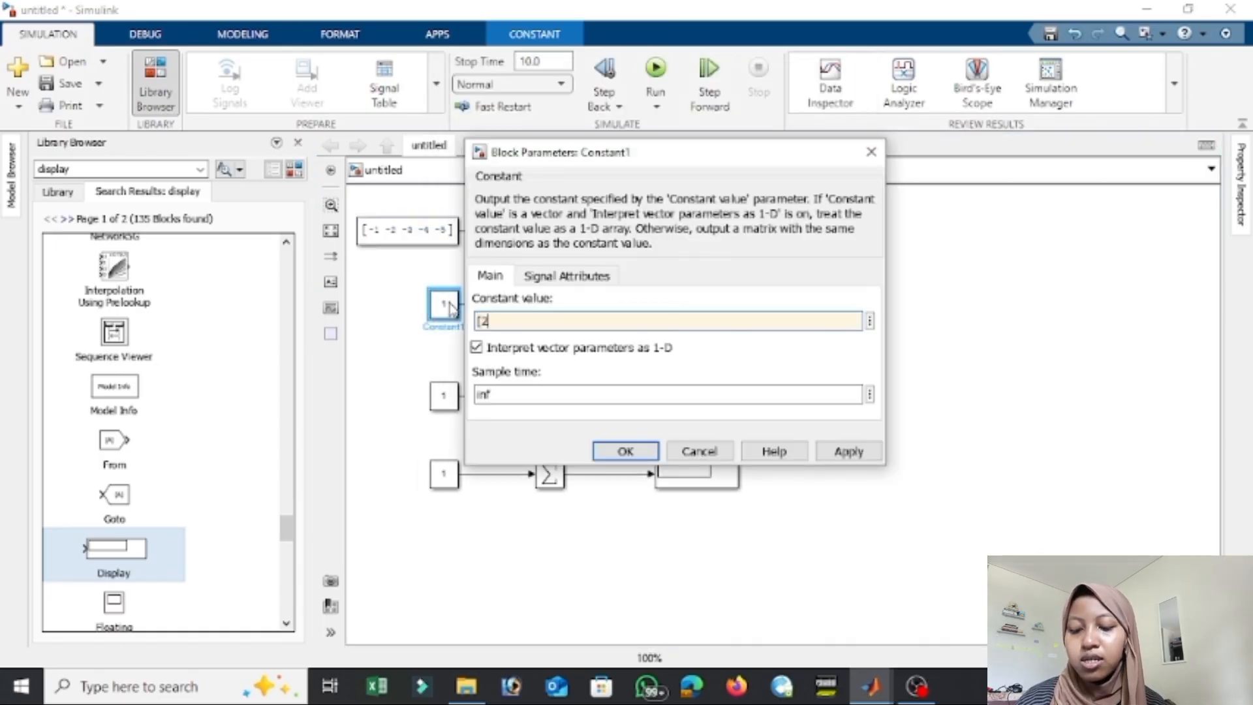
pyautogui.write(',2,3,4')
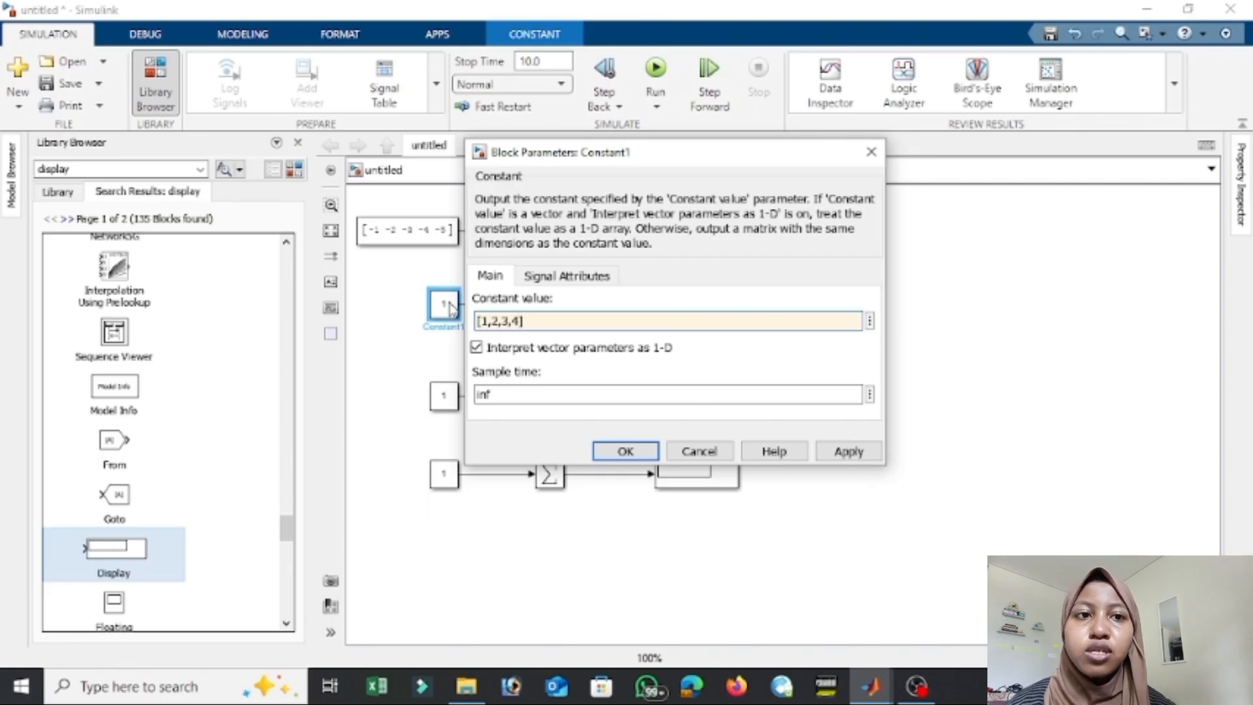
pyautogui.press('Return')
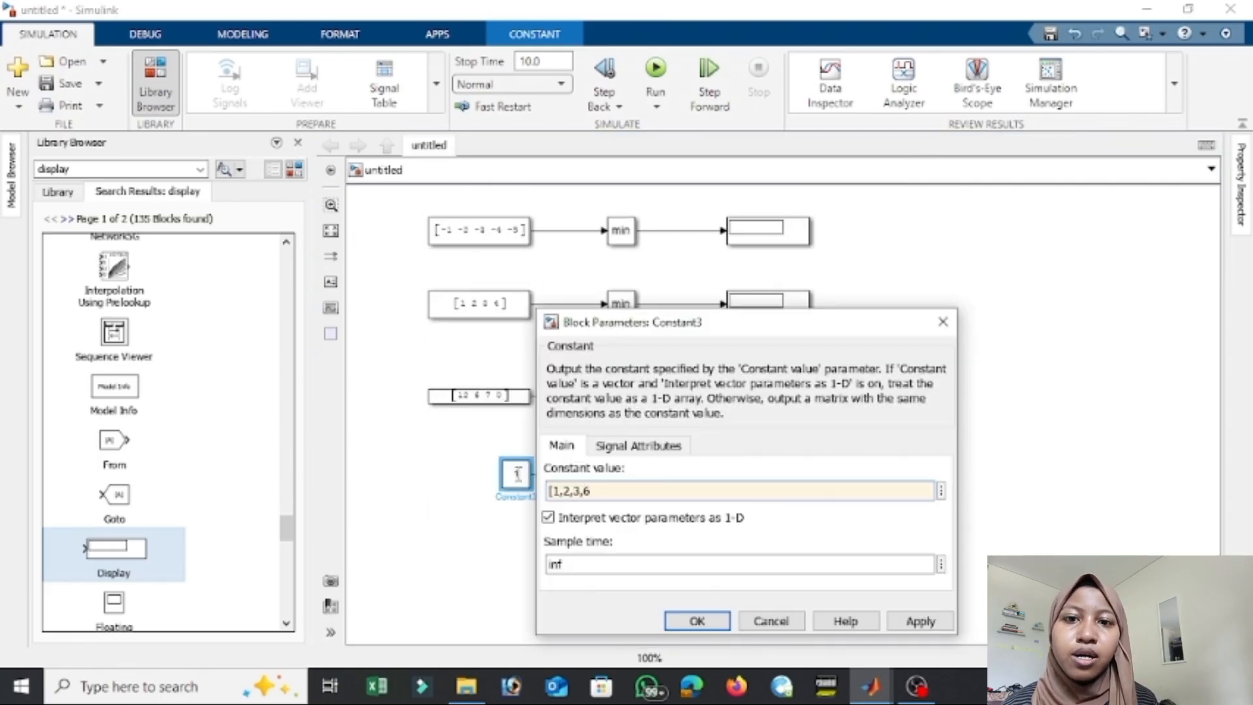
# Set the Constant feeding the sum block to [1,2,3,6] and widen the block to fit the vector.
pyautogui.write(']')
pyautogui.press('Return')
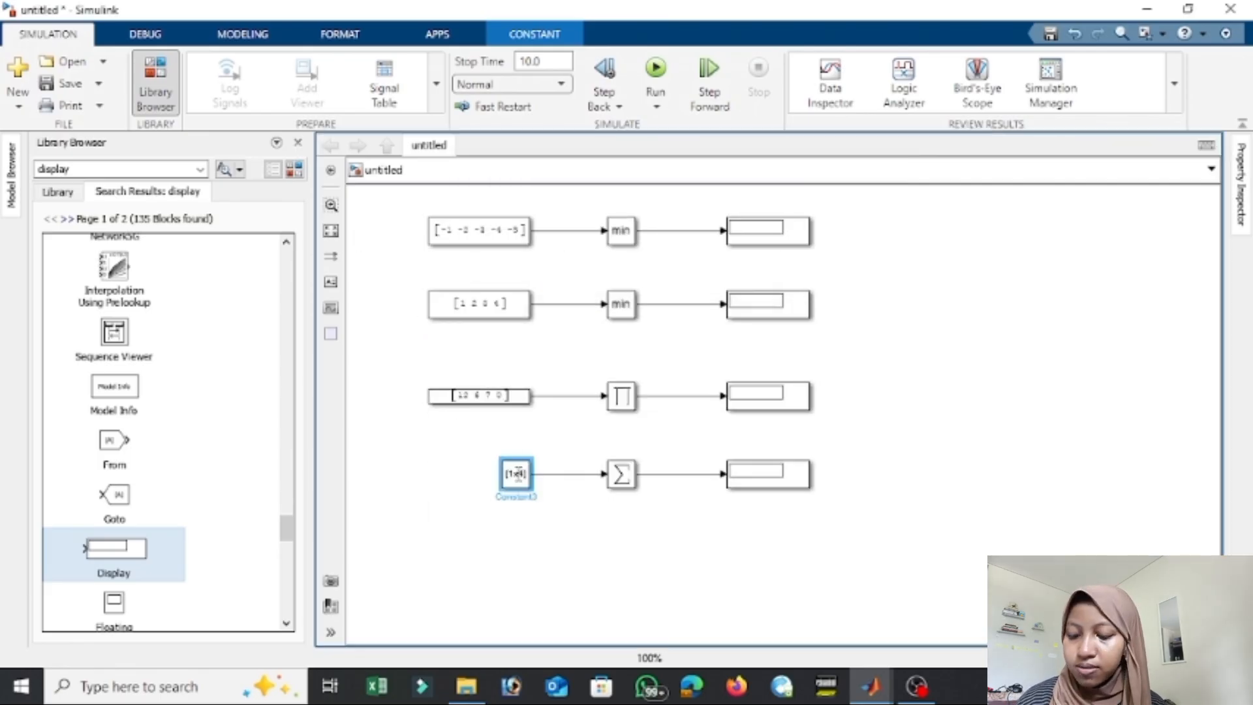
pyautogui.moveTo(504, 489); pyautogui.dragTo(424, 484)
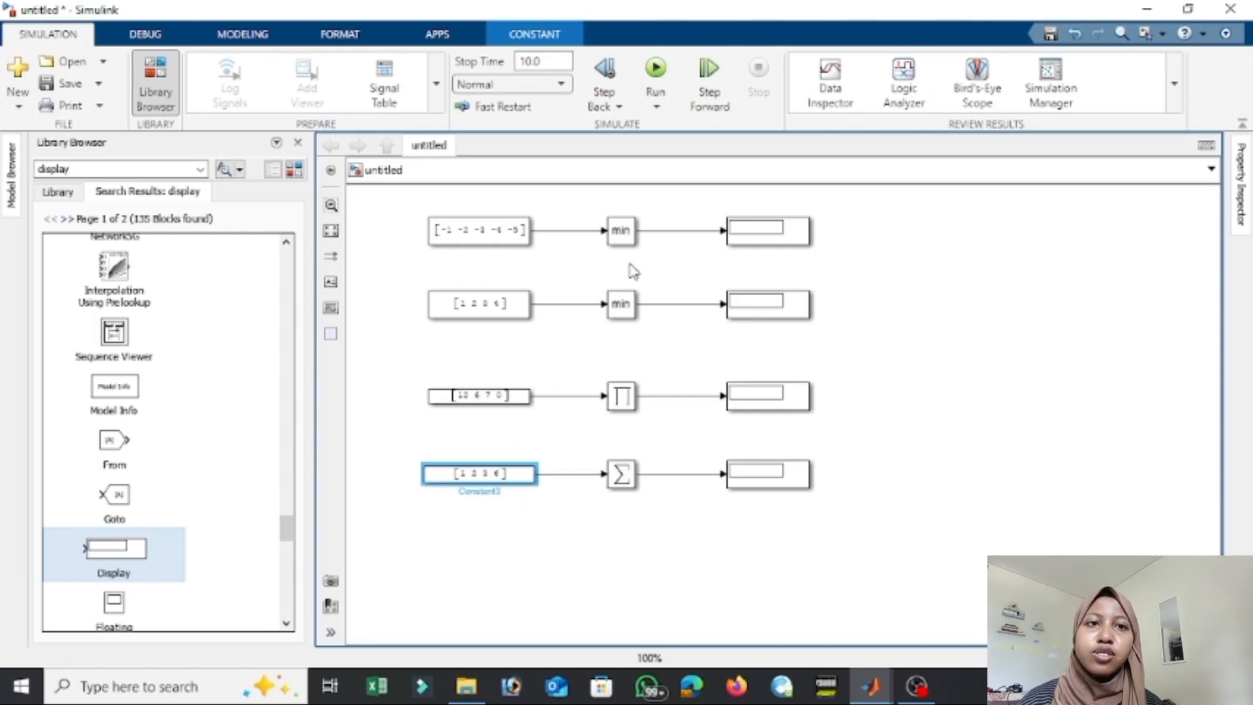
# Change the first MinMax block's function to max and run the simulation.
pyautogui.doubleClick(620, 231)
pyautogui.click(874, 190)
pyautogui.click(849, 205)
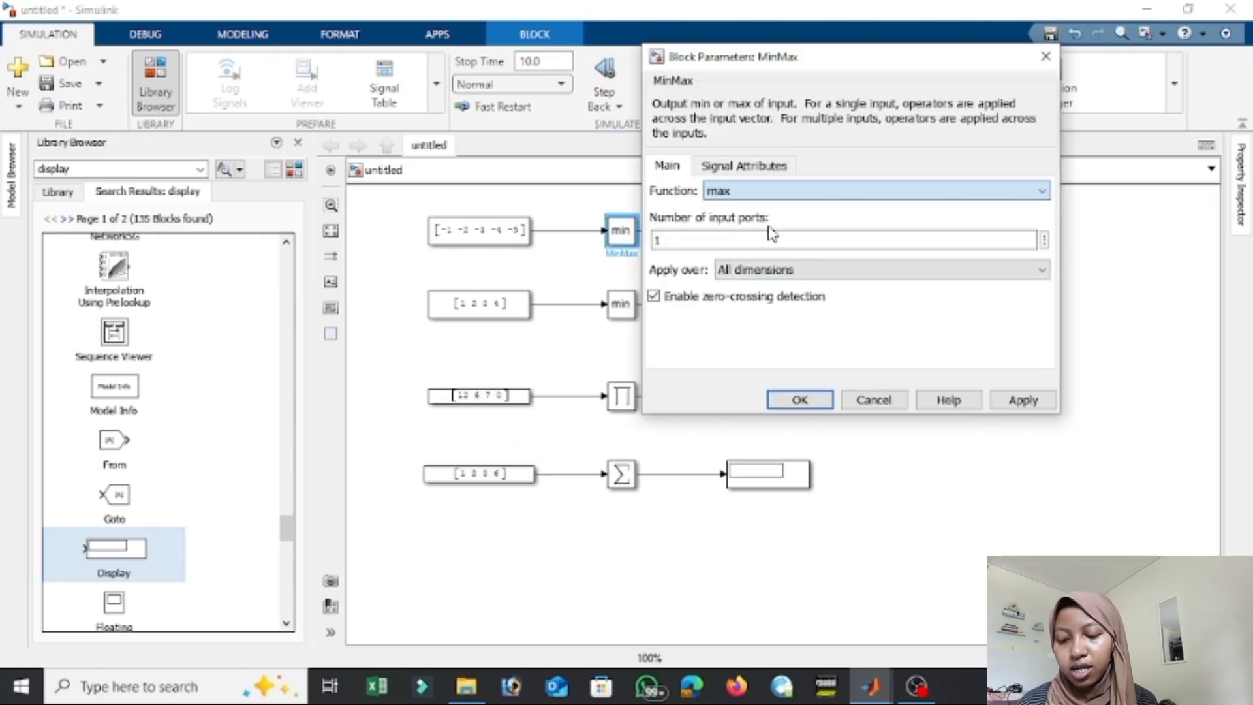
pyautogui.click(802, 401)
pyautogui.click(656, 68)
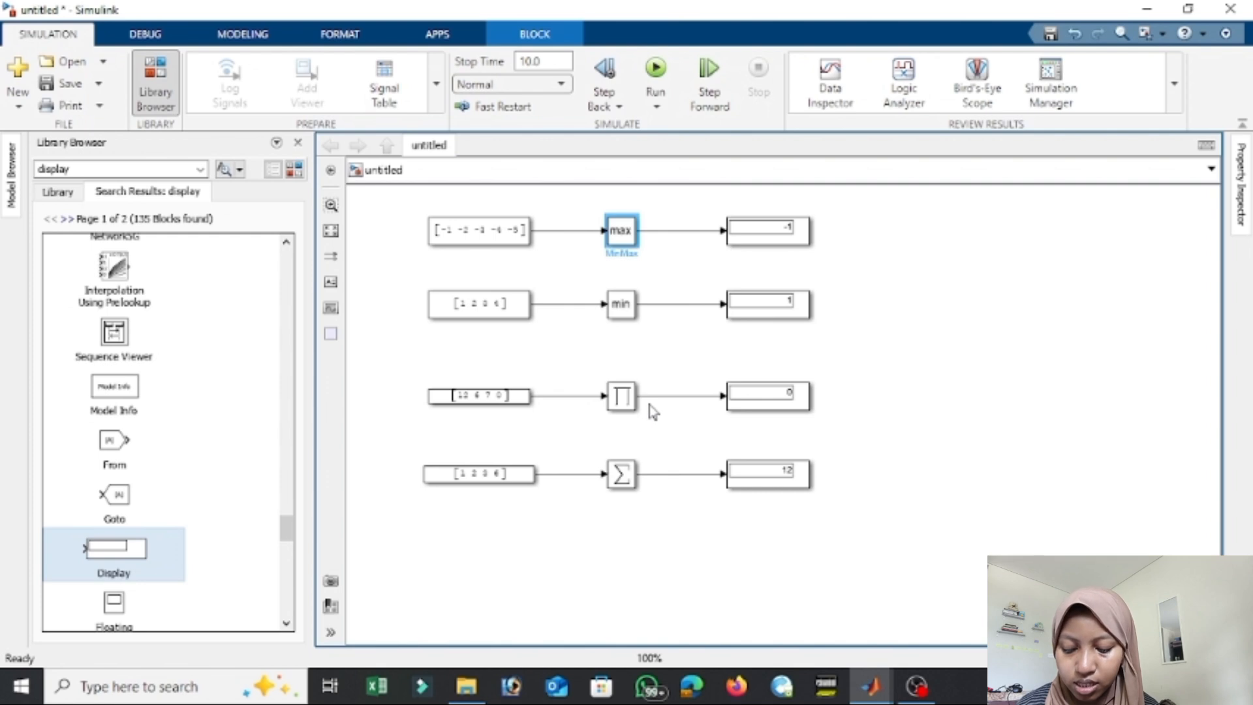
pyautogui.click(917, 686)
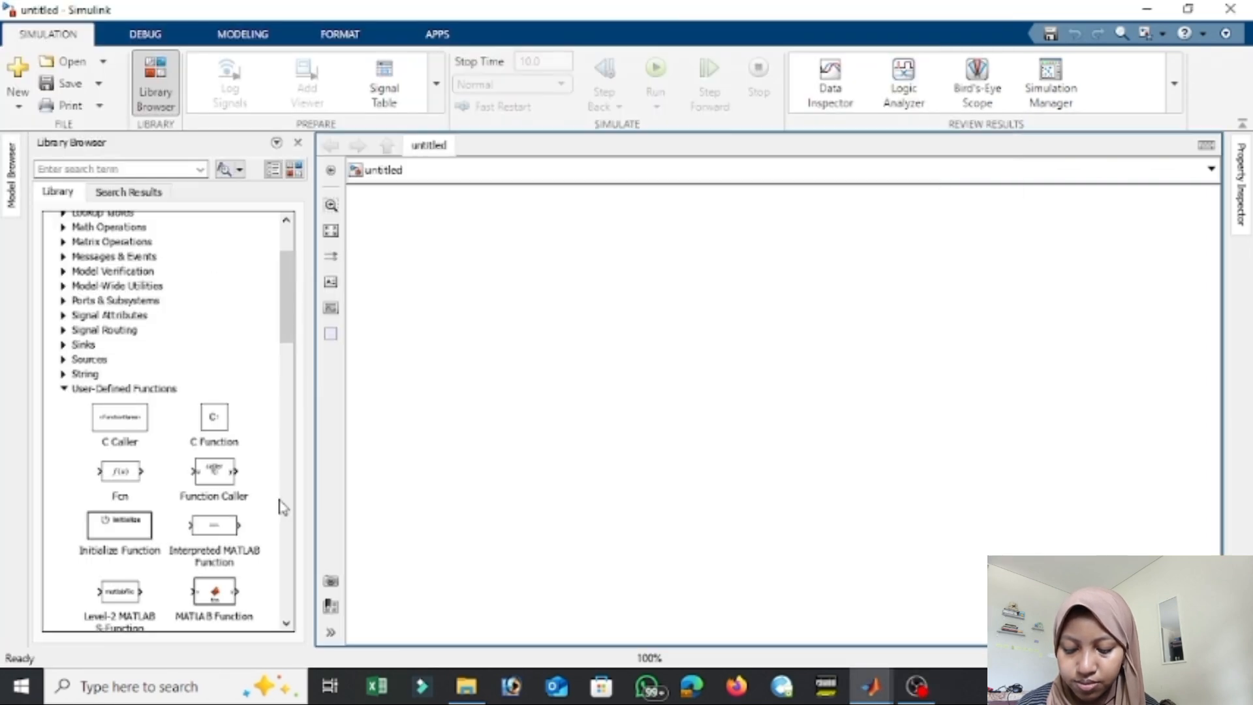
# Place a MATLAB Function block in the empty model and a Constant block in front of its input.
pyautogui.moveTo(215, 592); pyautogui.dragTo(509, 240)
pyautogui.click(64, 359)
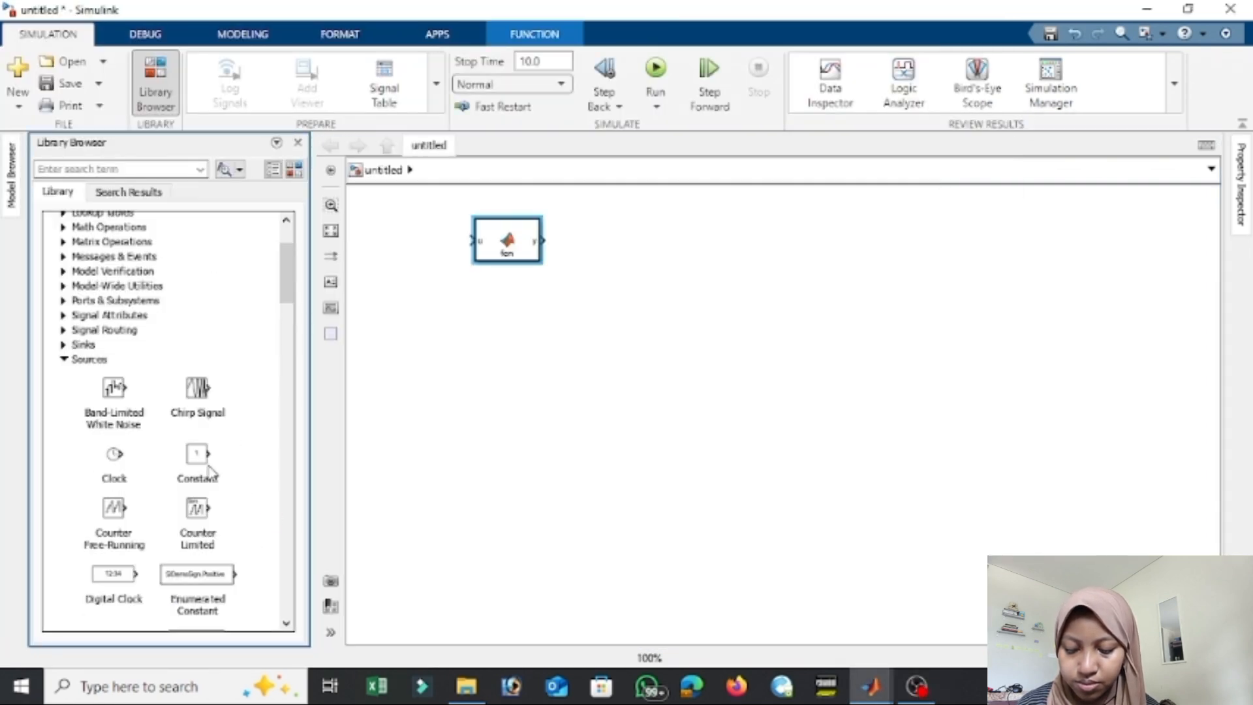
pyautogui.moveTo(209, 470); pyautogui.dragTo(402, 242)
# Place a Display block after the MATLAB Function block and connect the Constant to the function's input u.
pyautogui.moveTo(287, 254)
pyautogui.mouseDown()
pyautogui.moveTo(292, 336)
pyautogui.moveTo(287, 252)
pyautogui.mouseUp()
pyautogui.click(65, 453)
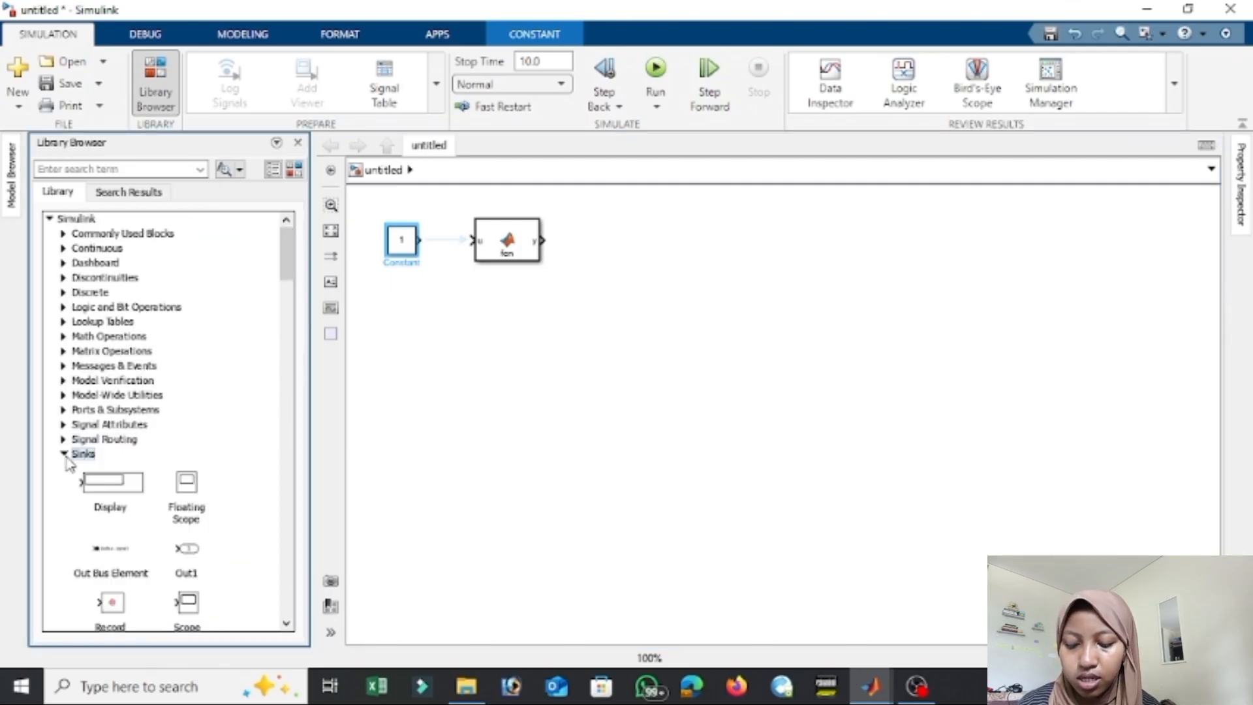
pyautogui.moveTo(112, 483); pyautogui.dragTo(647, 248)
pyautogui.moveTo(421, 242); pyautogui.dragTo(472, 240)
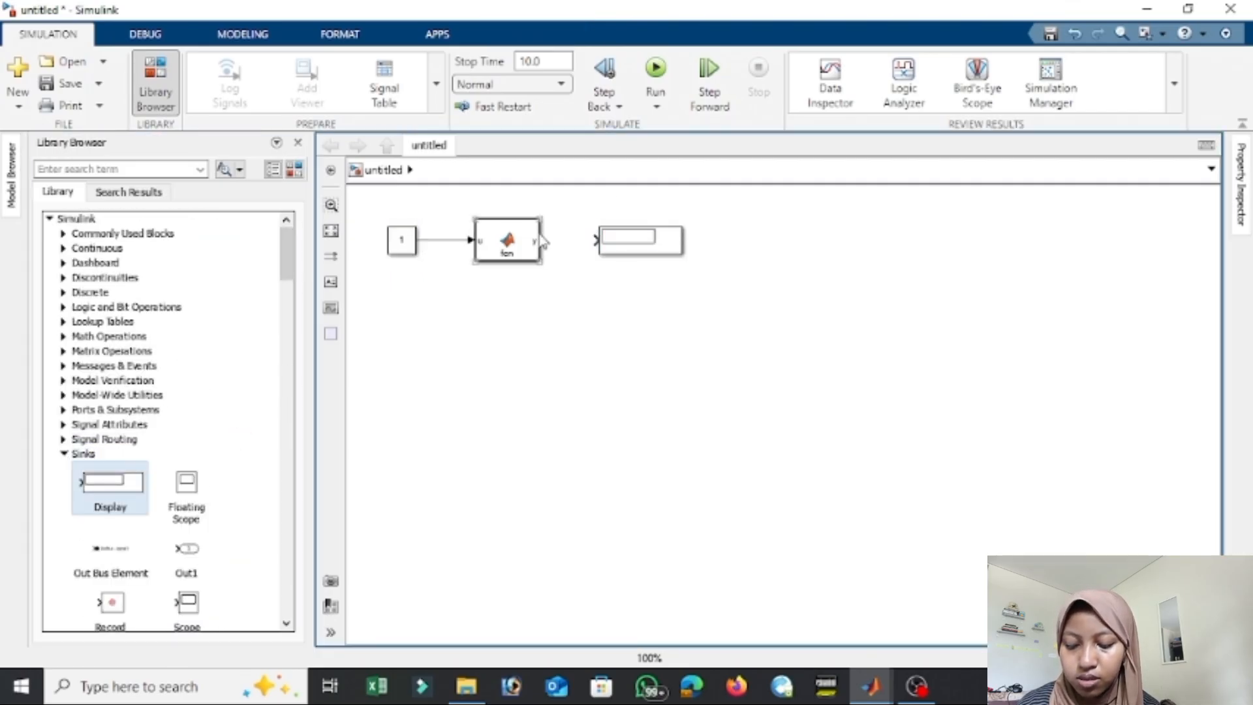
# Open the MATLAB Function block's code and replace y = u; with an if u=1 condition that assigns y=4.
pyautogui.doubleClick(523, 250)
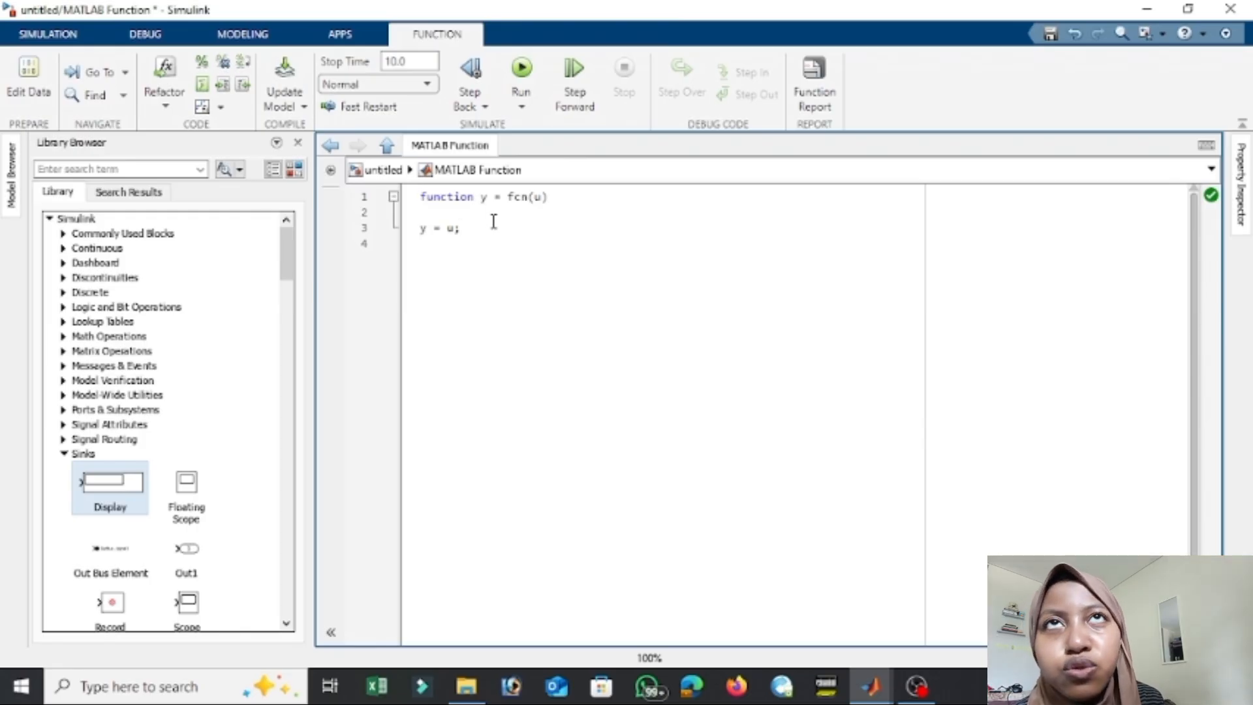
pyautogui.write('if')
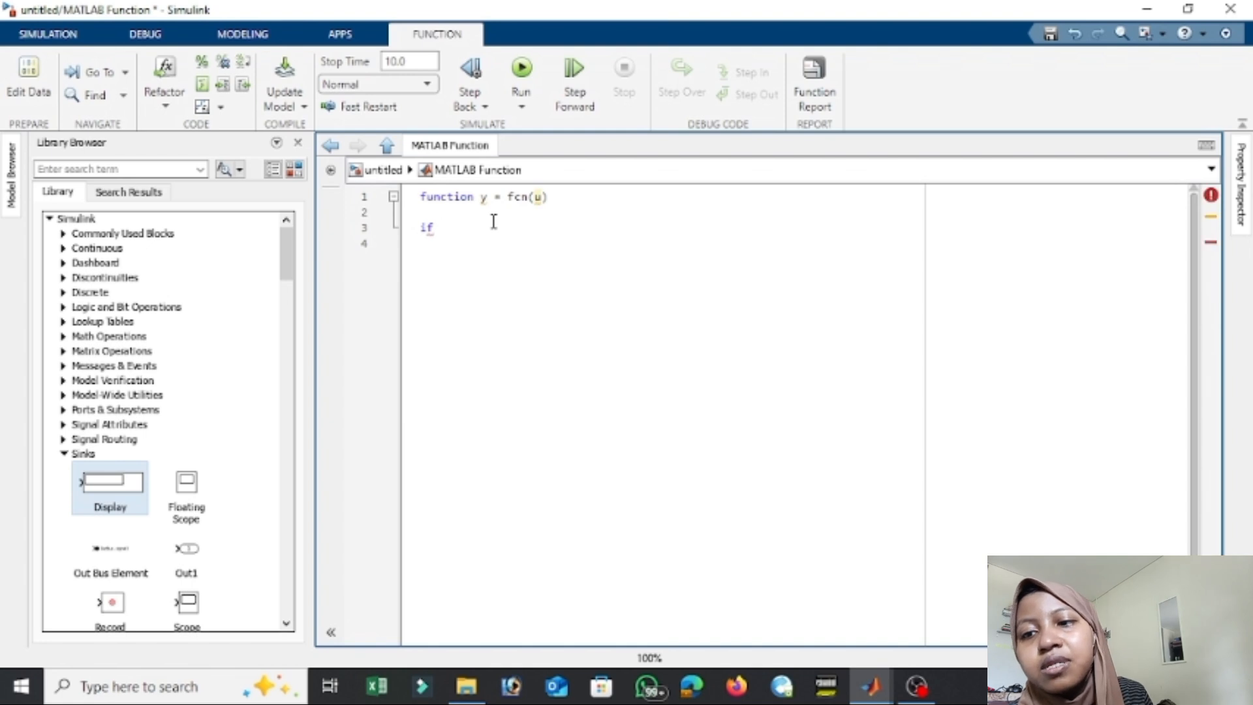
pyautogui.write(' uu')
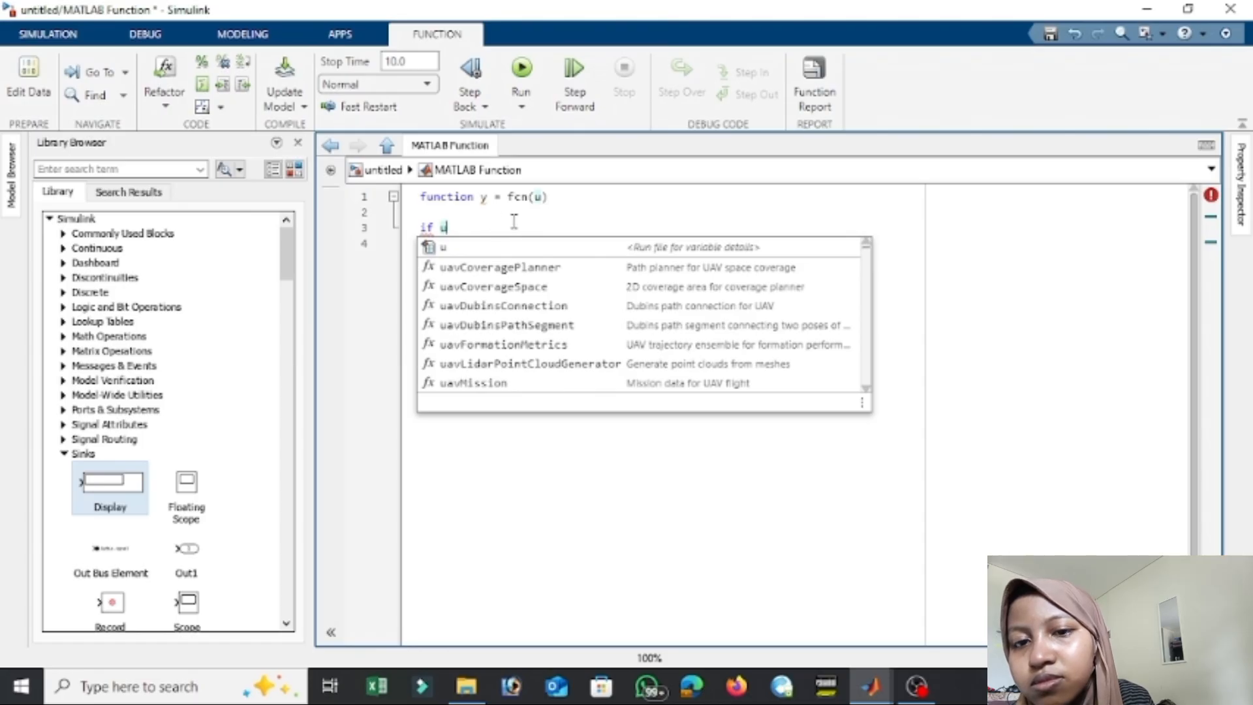
pyautogui.press('Escape')
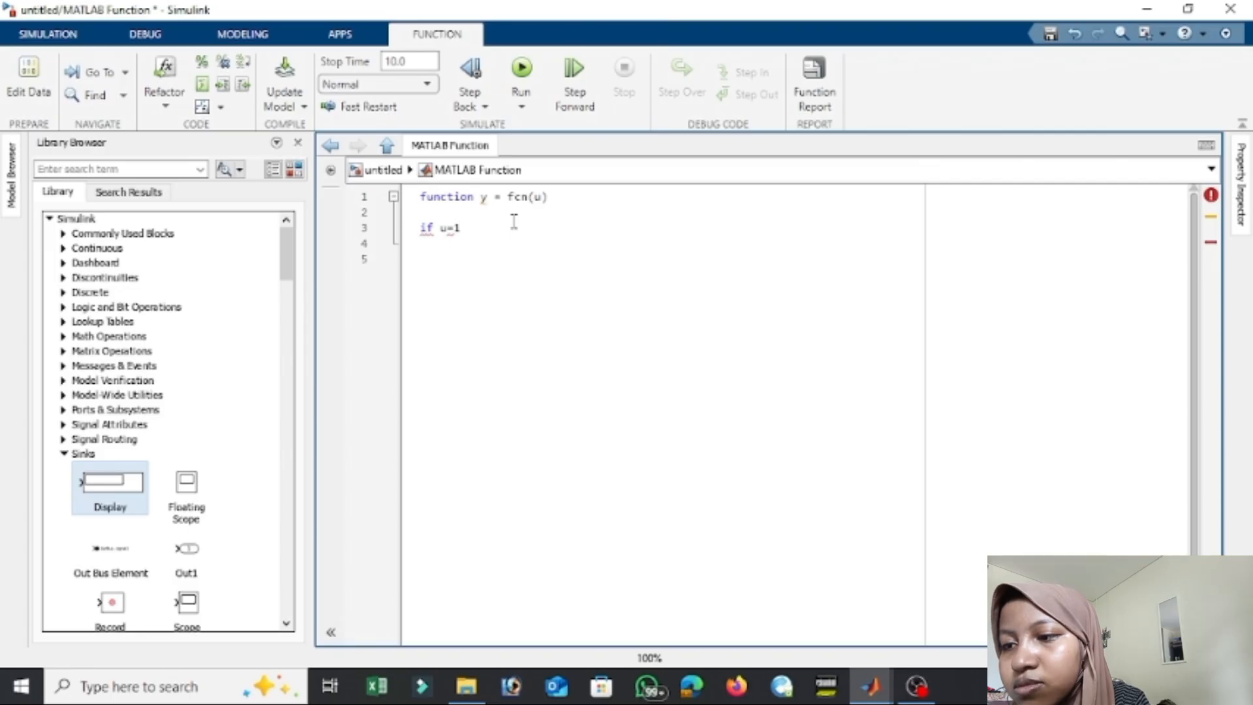
pyautogui.press('Return')
pyautogui.write('y=4')
pyautogui.press('Return')
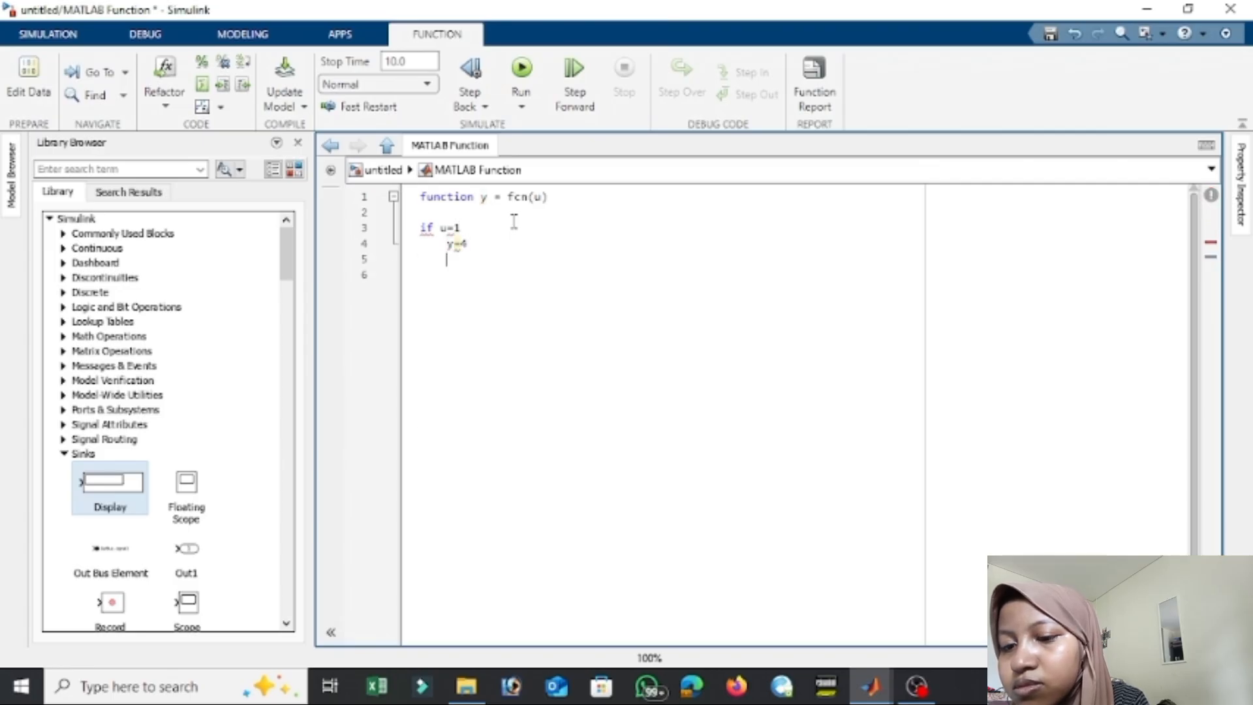
# Add an else branch assigning y=3, close the if statement with end, and return to the model.
pyautogui.write('else u=')
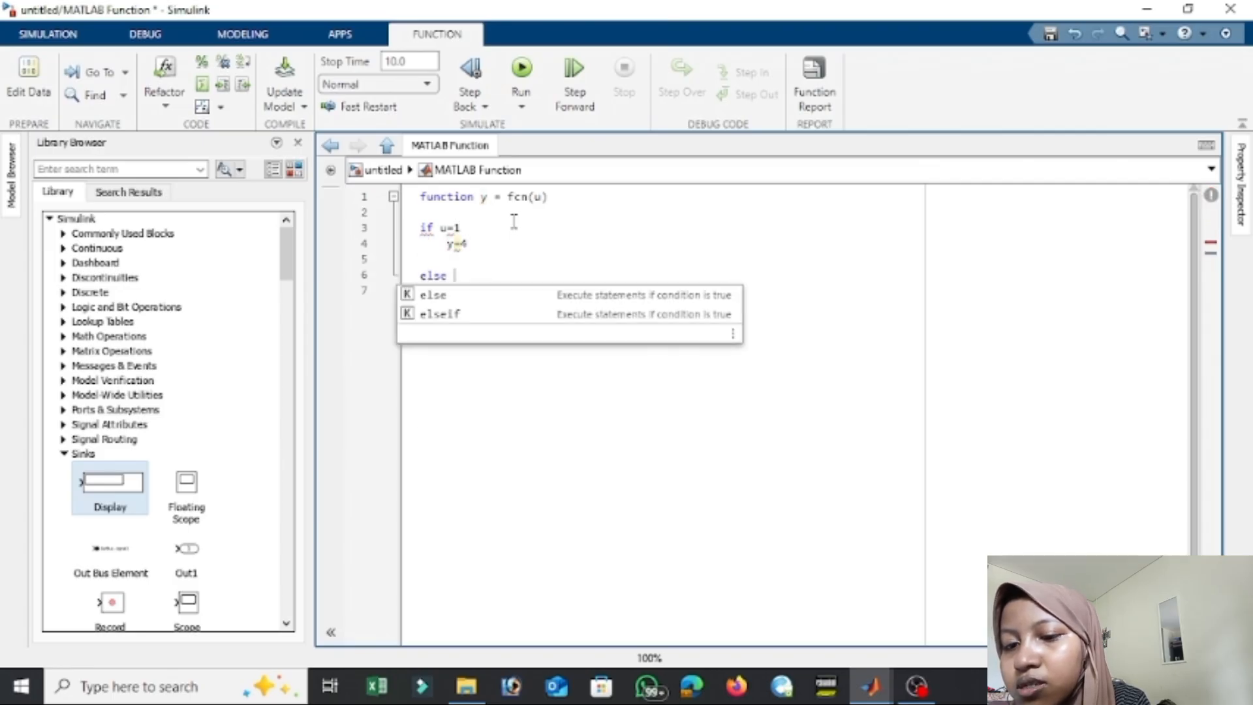
pyautogui.press('BackSpace')
pyautogui.press('BackSpace')
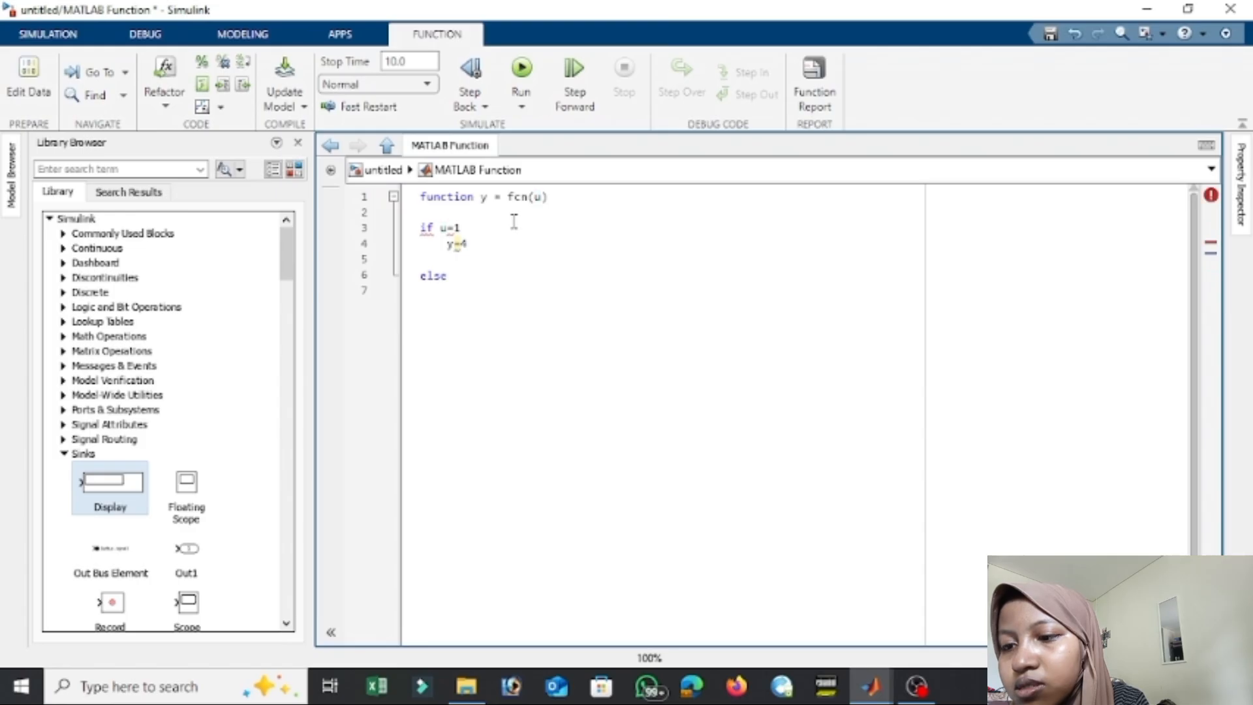
pyautogui.write('3')
pyautogui.press('Return')
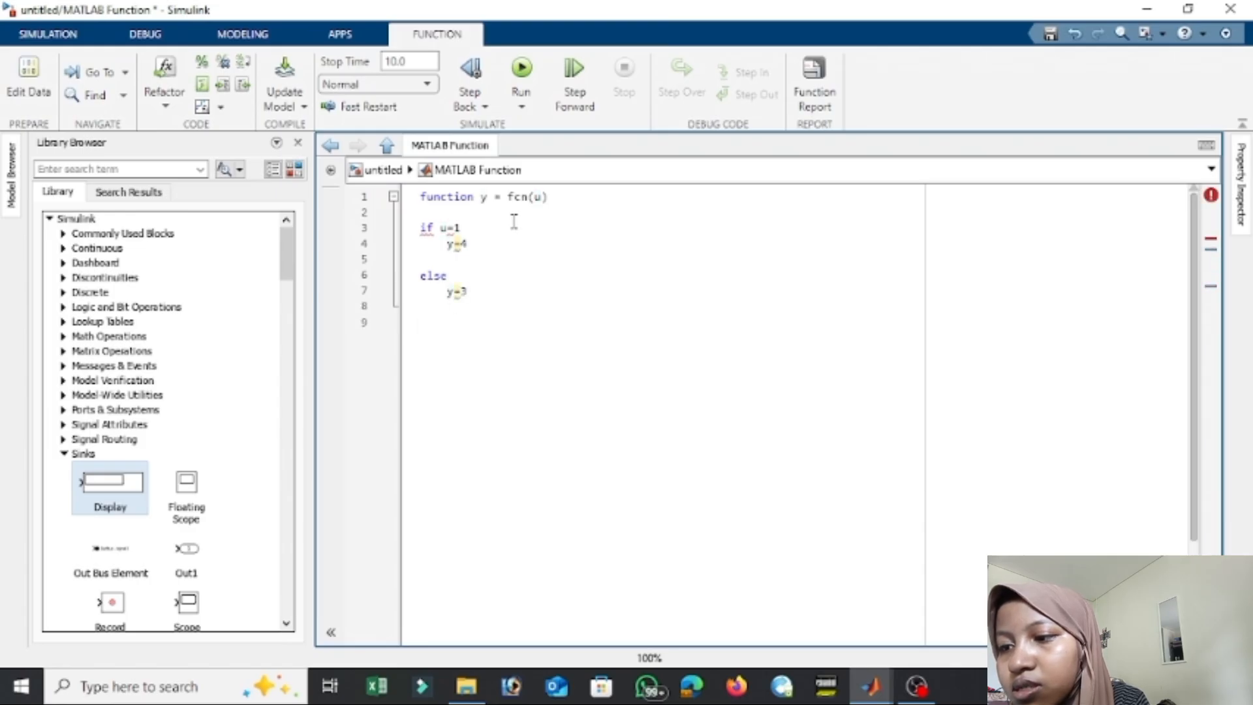
pyautogui.write('end')
pyautogui.click(387, 145)
# Check the Constant block's value and review the MATLAB Function code against it.
pyautogui.doubleClick(401, 240)
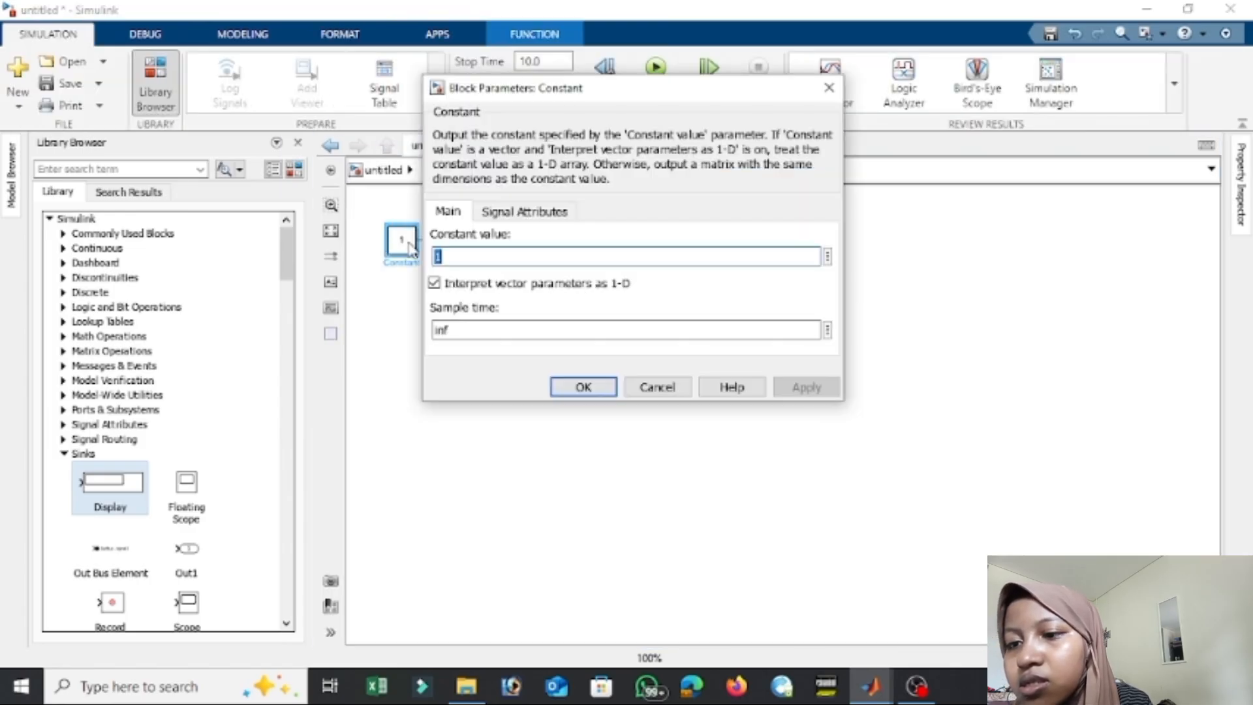
pyautogui.click(599, 387)
pyautogui.doubleClick(532, 255)
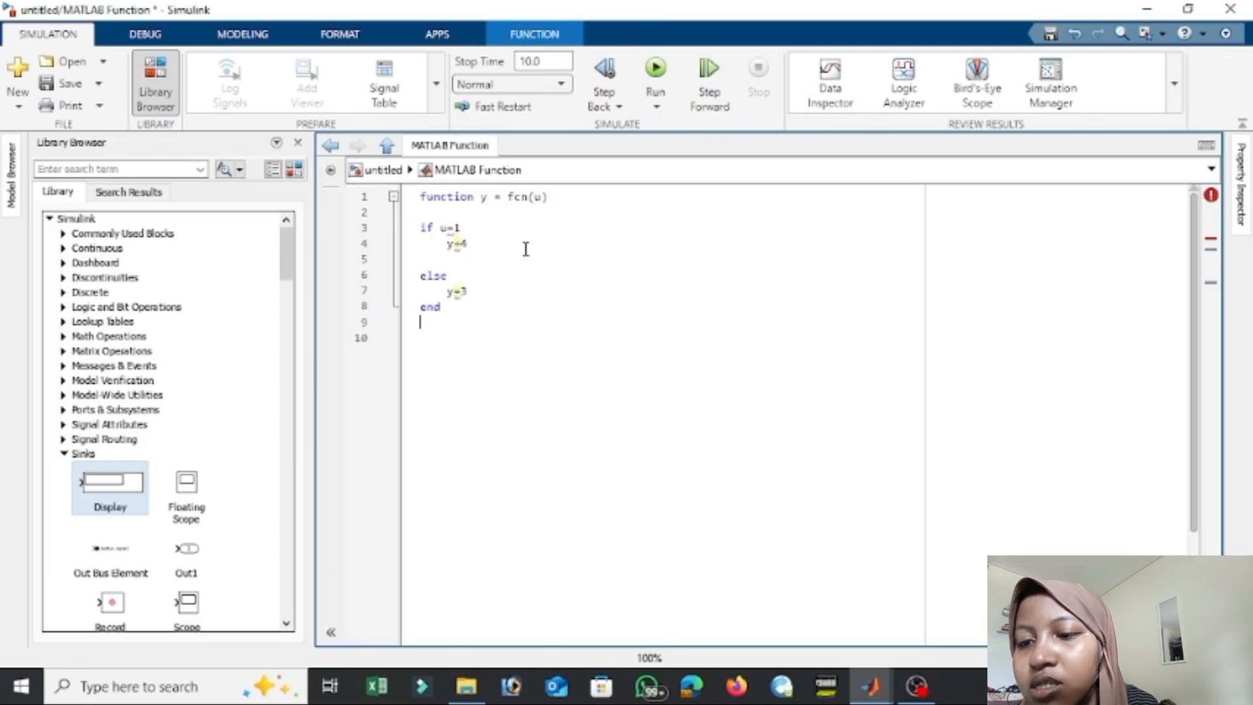
pyautogui.click(385, 170)
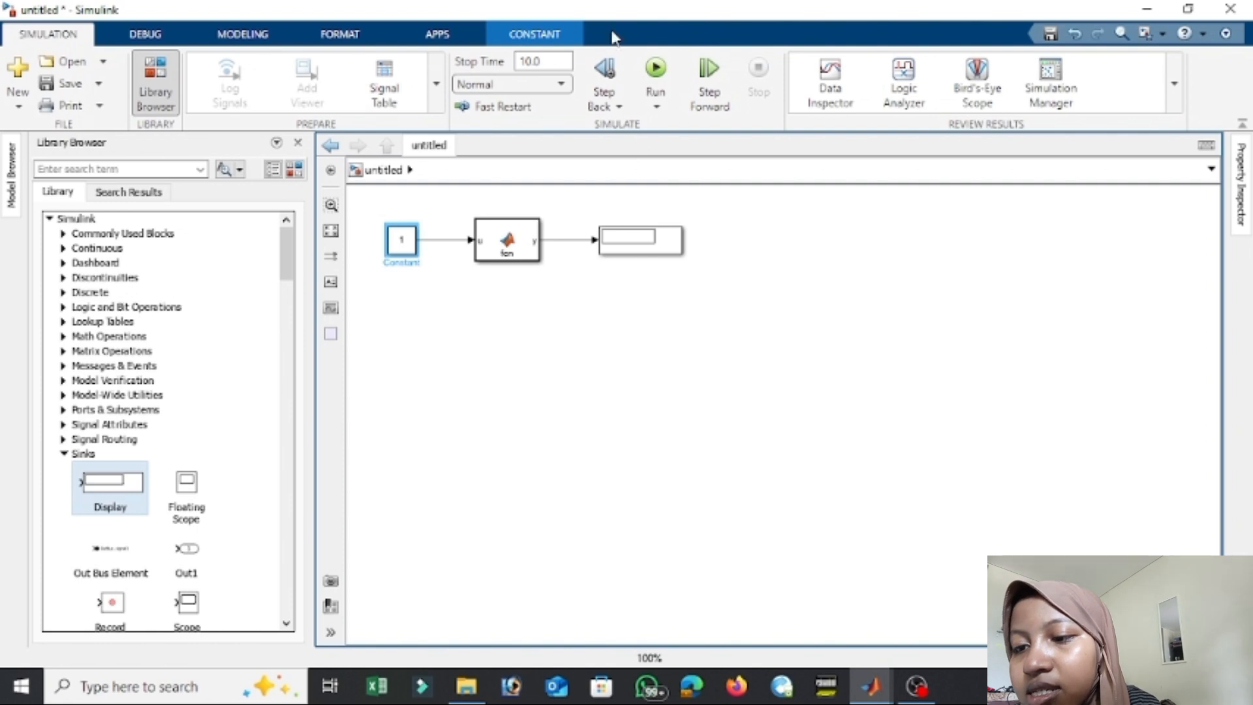
# Try running the simulation of the MATLAB Function model and close the Diagnostic Viewer.
pyautogui.click(656, 68)
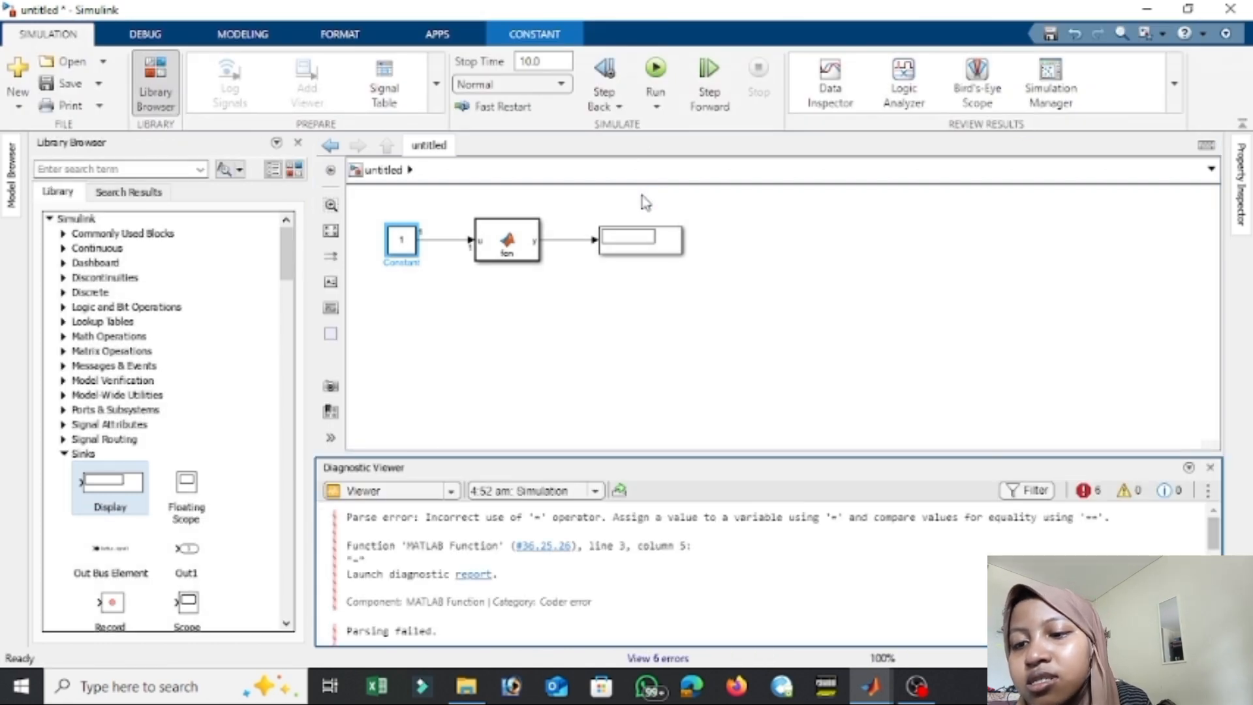
pyautogui.click(1210, 470)
# Retype the equals sign of the y=4 assignment in the MATLAB Function code and try the simulation again.
pyautogui.doubleClick(503, 245)
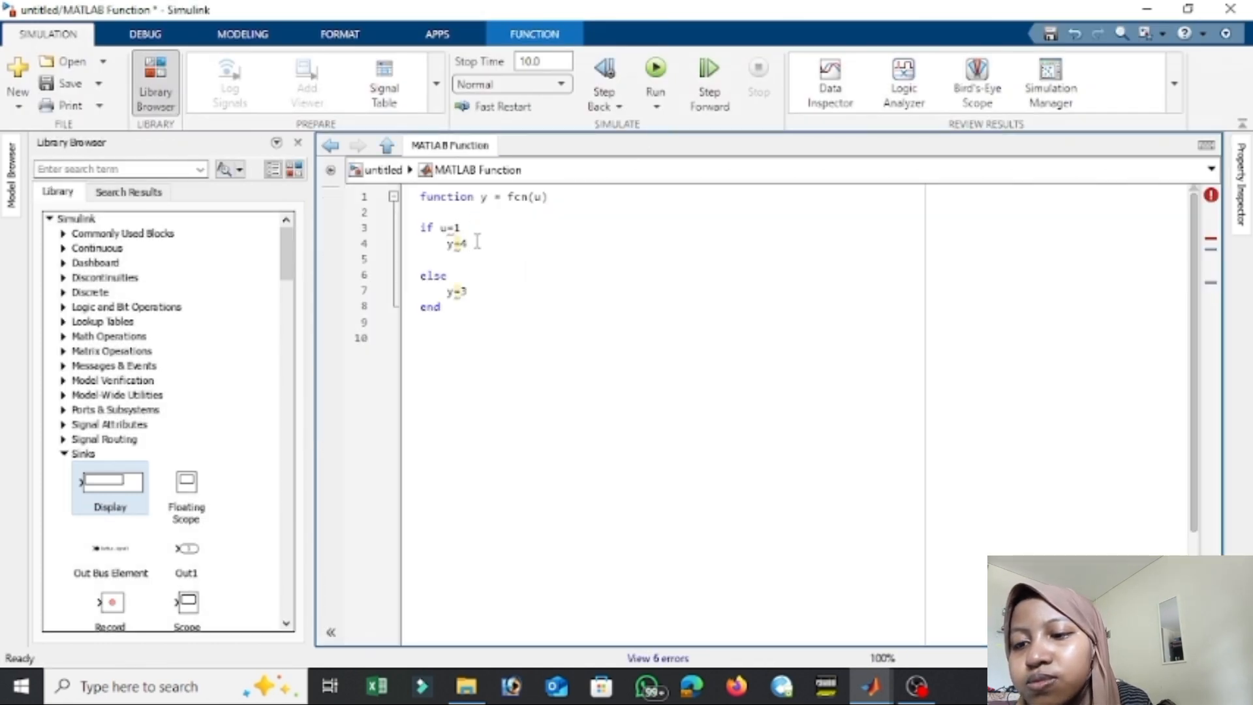
pyautogui.click(460, 243)
pyautogui.click(453, 246)
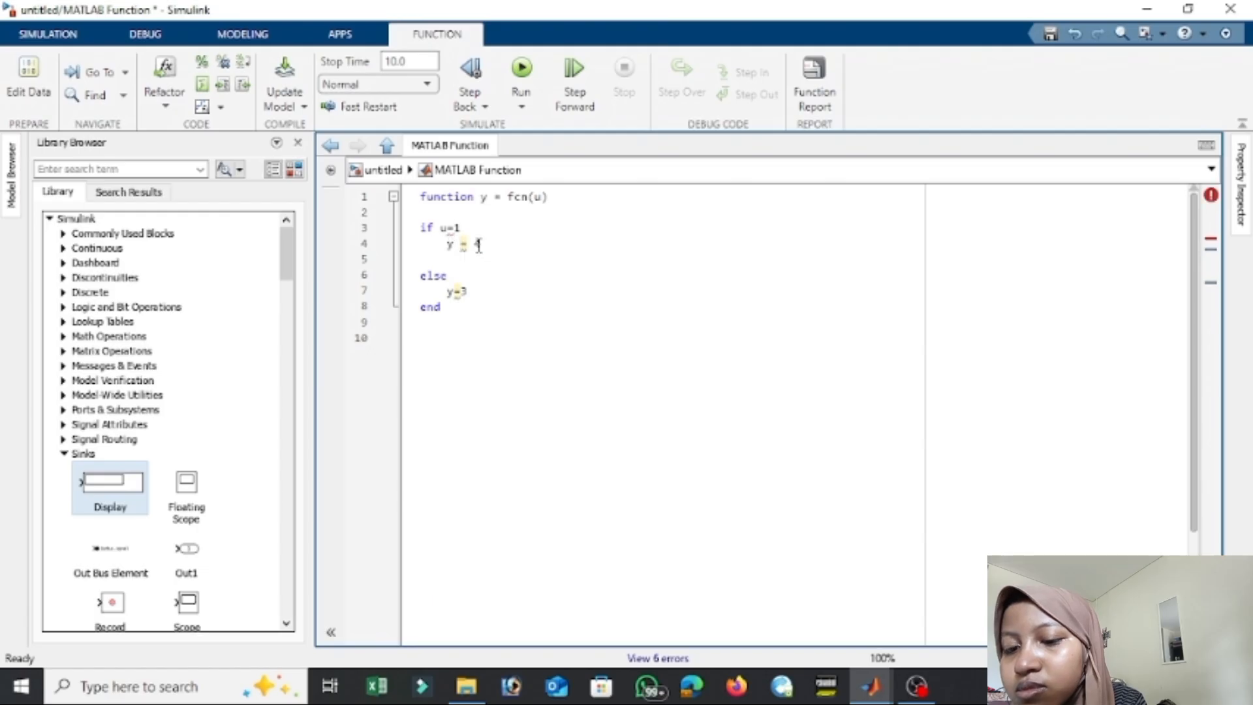
pyautogui.press('BackSpace')
pyautogui.write('=')
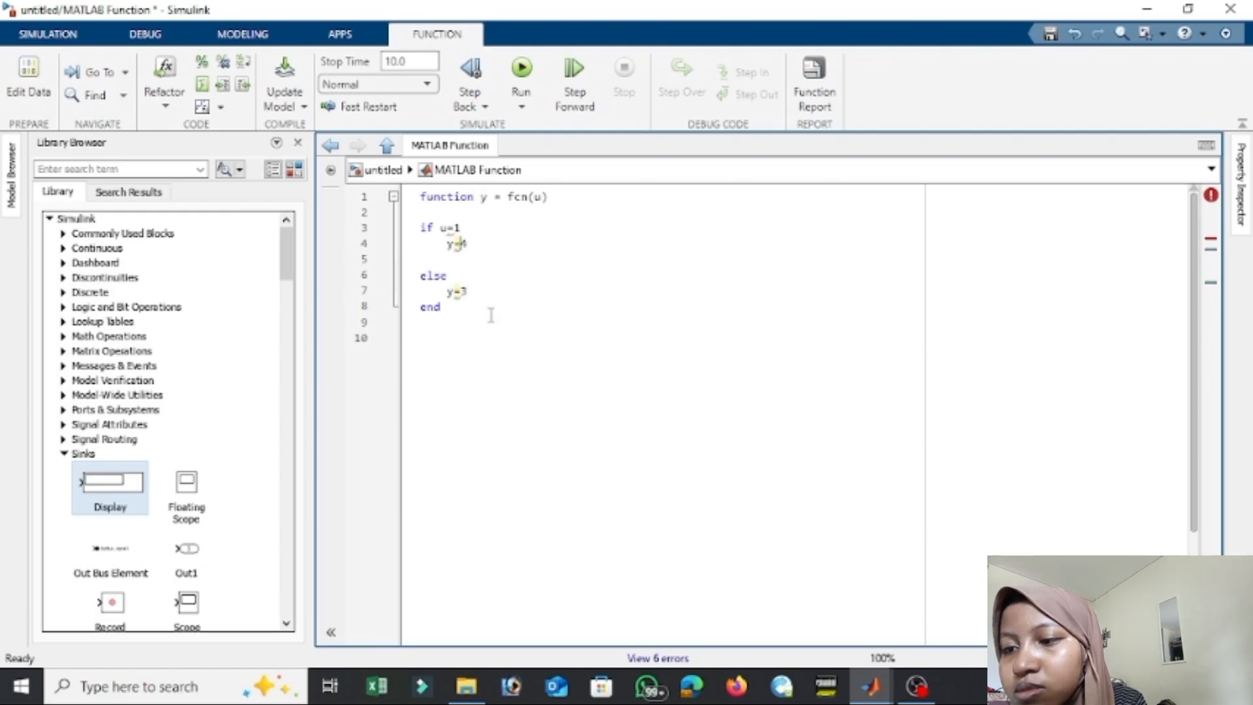
pyautogui.click(523, 70)
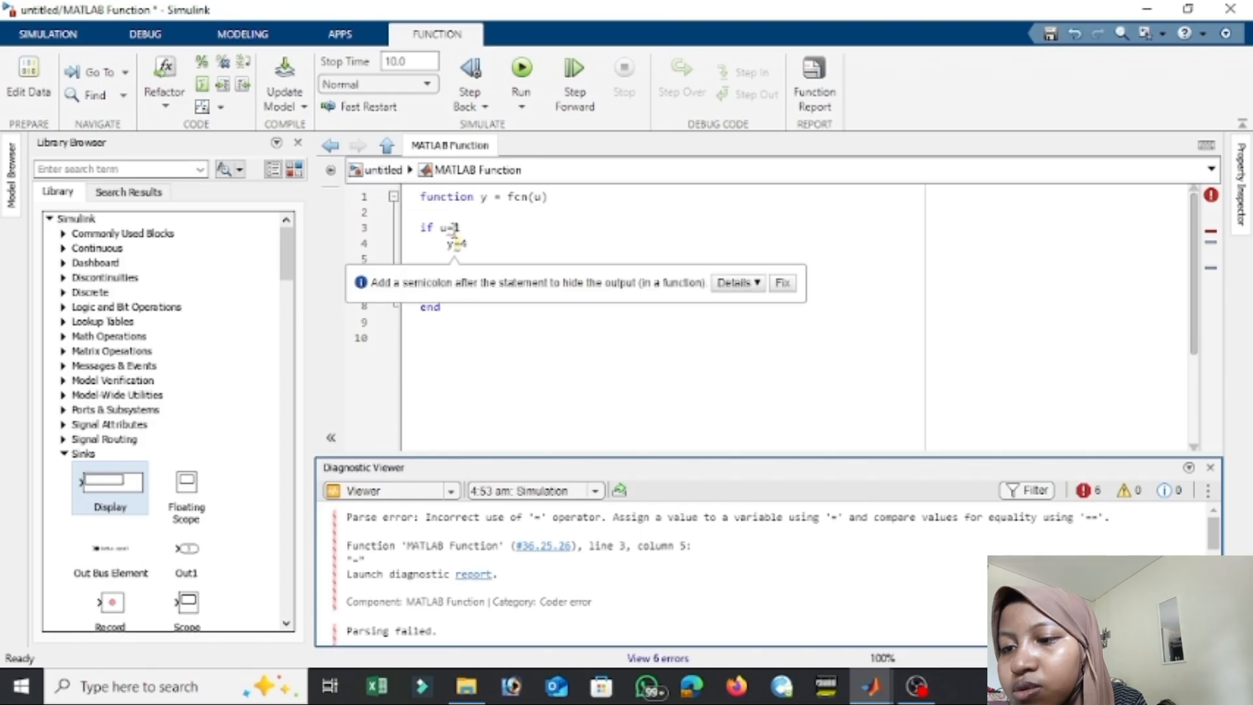
# Correct the if condition in the MATLAB Function code to u==1 and rerun the simulation.
pyautogui.click(452, 228)
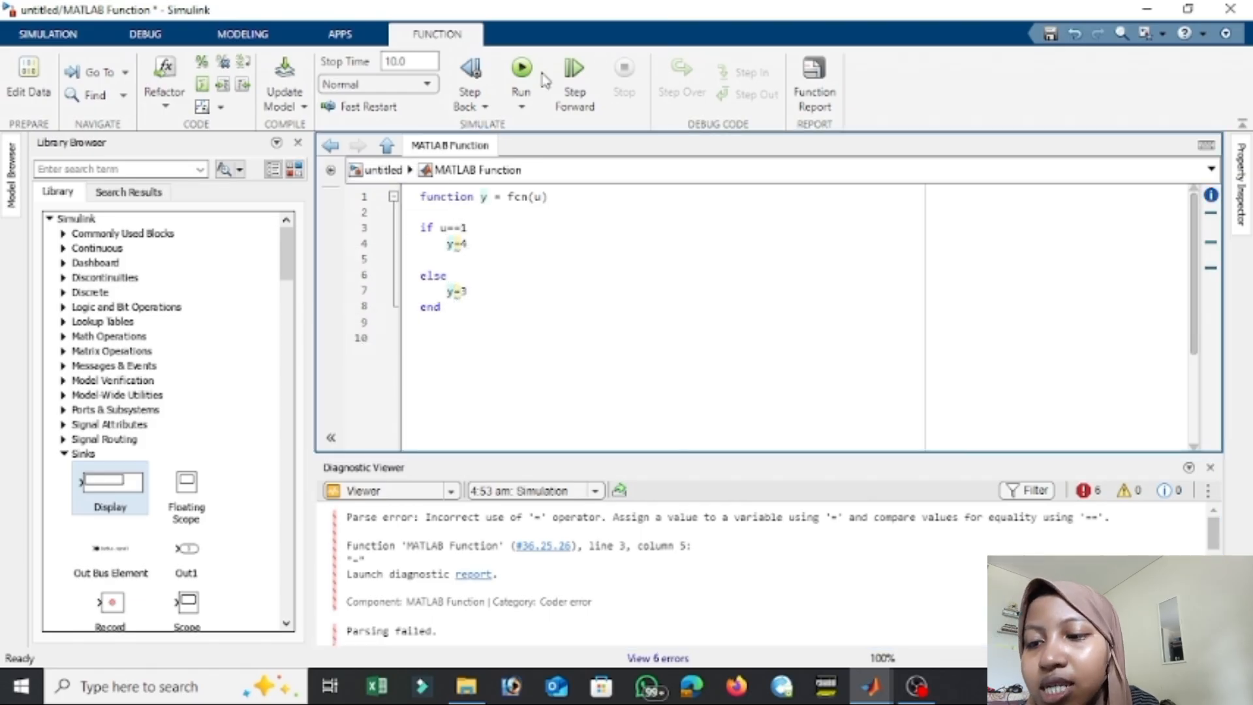
pyautogui.click(521, 70)
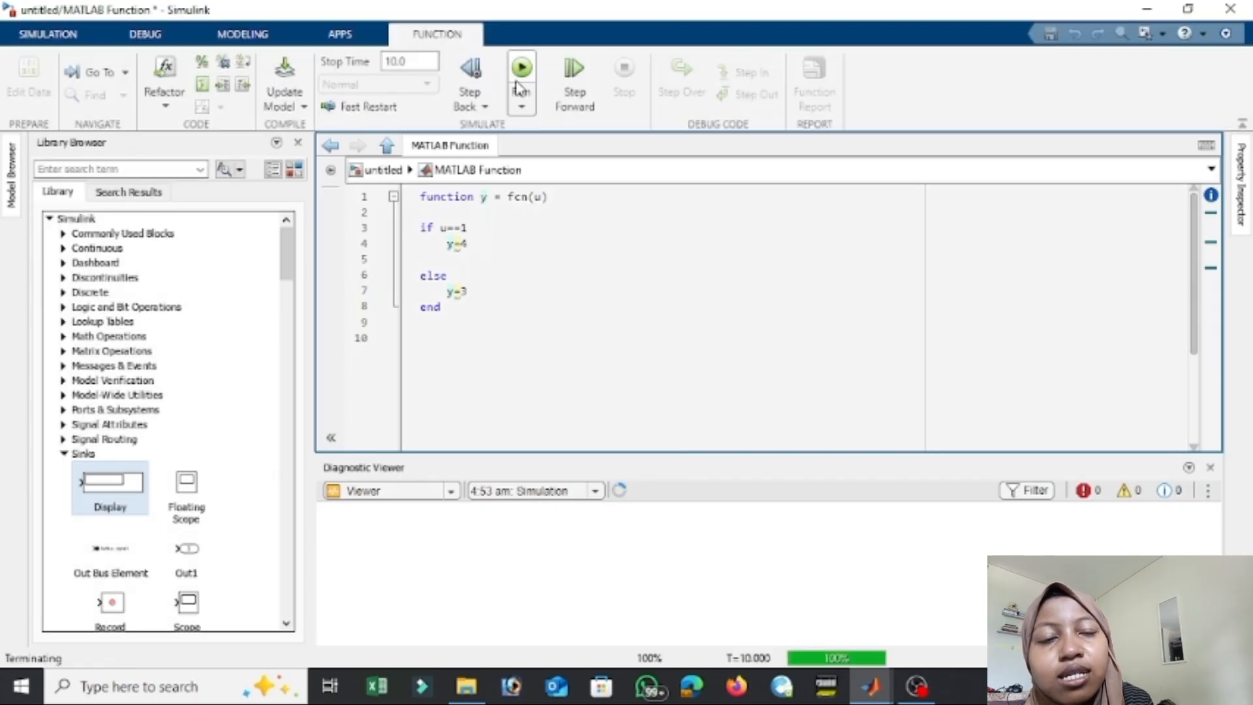
# Return to the model, edit the value of the Constant feeding the MATLAB Function block, and run the simulation.
pyautogui.click(383, 171)
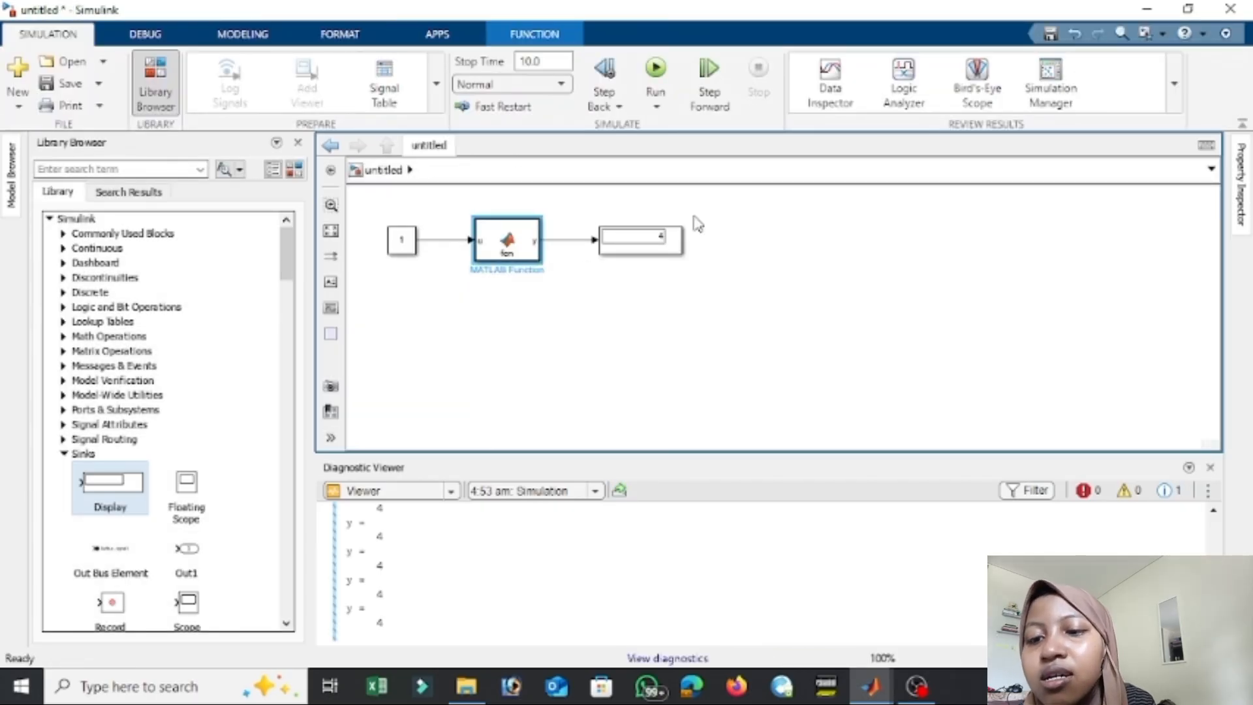
pyautogui.doubleClick(400, 246)
pyautogui.press('Return')
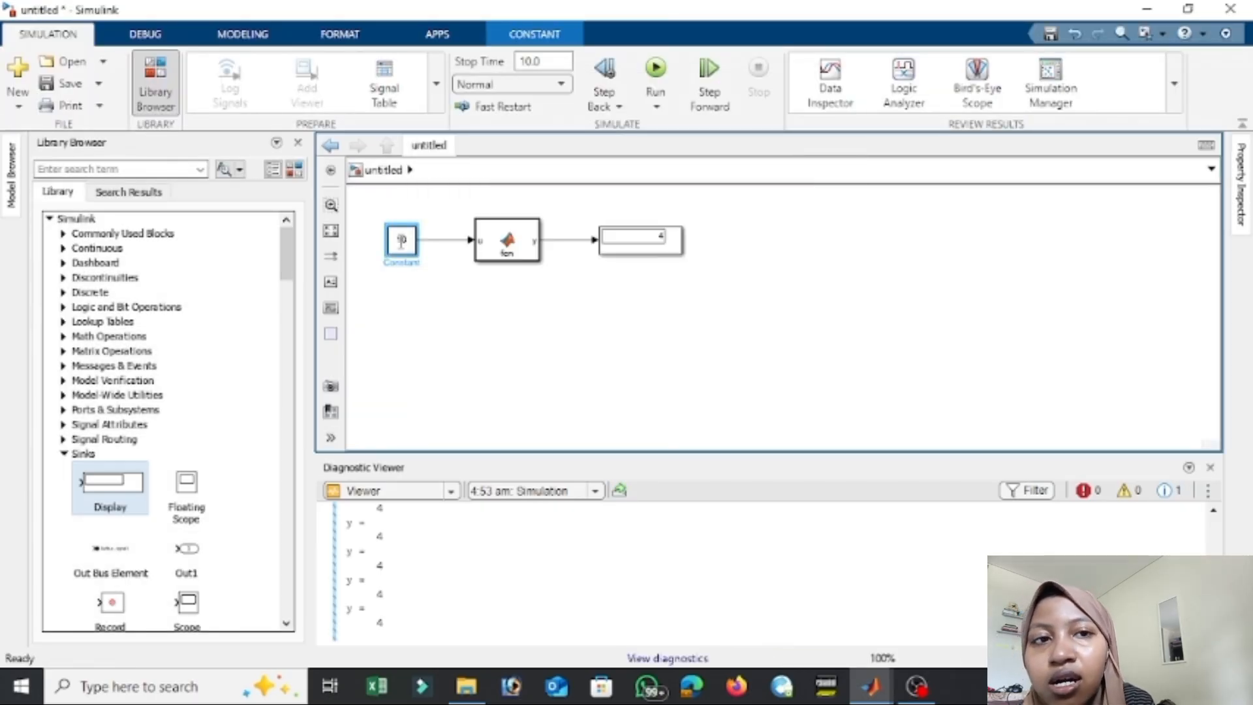
pyautogui.click(656, 68)
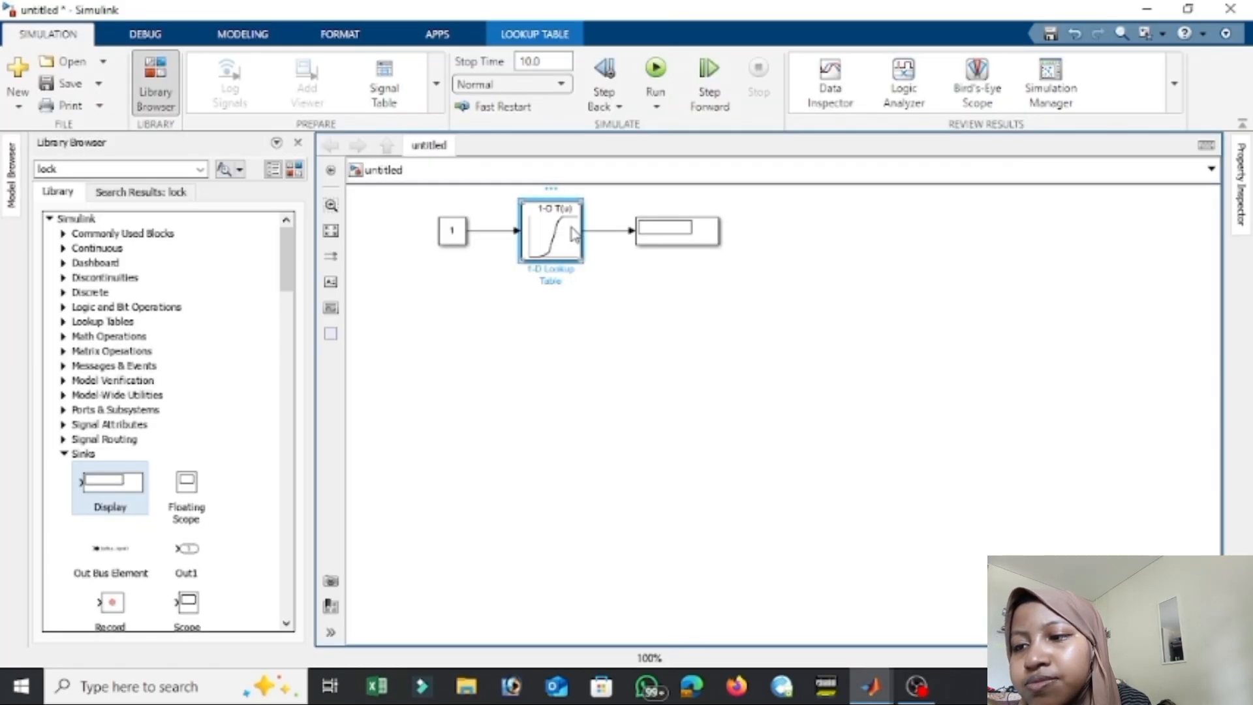
# Check the 1-D Lookup Table block's parameters and run the simulation with the Constant at 1.
pyautogui.doubleClick(573, 235)
pyautogui.press('Return')
pyautogui.click(656, 68)
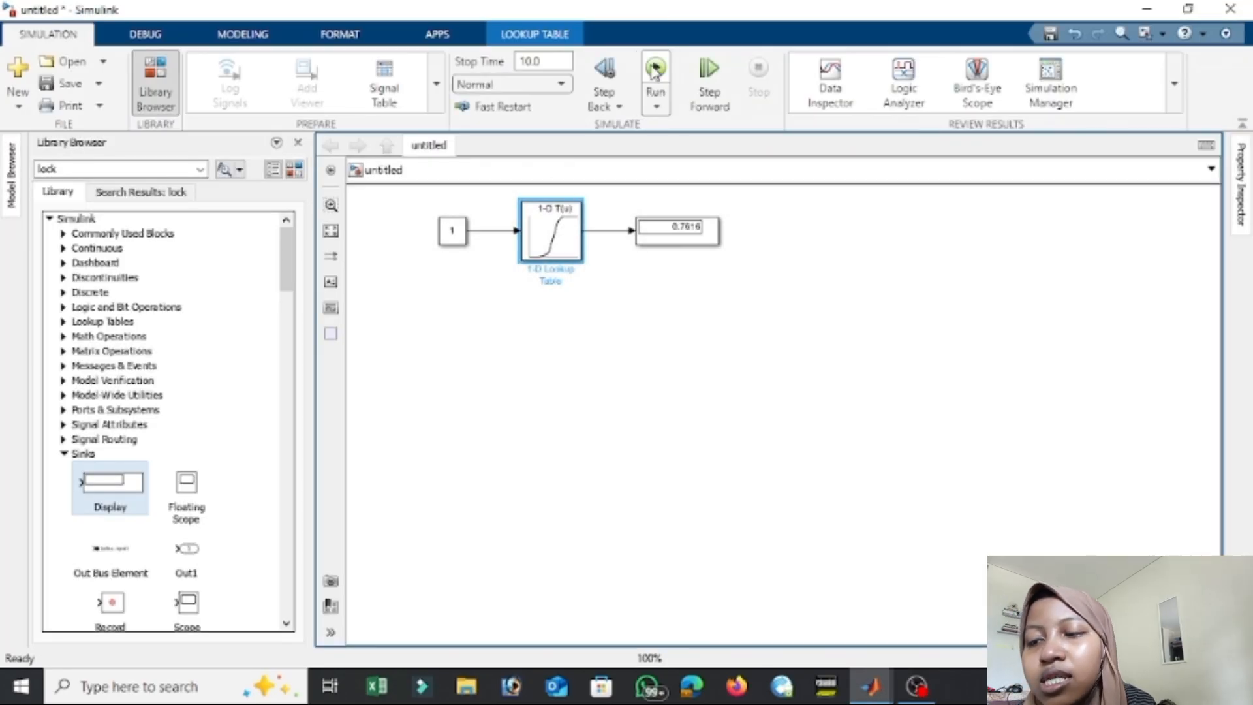
# Set the Constant feeding the 1-D Lookup Table to 5 and rerun the simulation.
pyautogui.doubleClick(455, 233)
pyautogui.write('5')
pyautogui.press('Return')
pyautogui.click(657, 71)
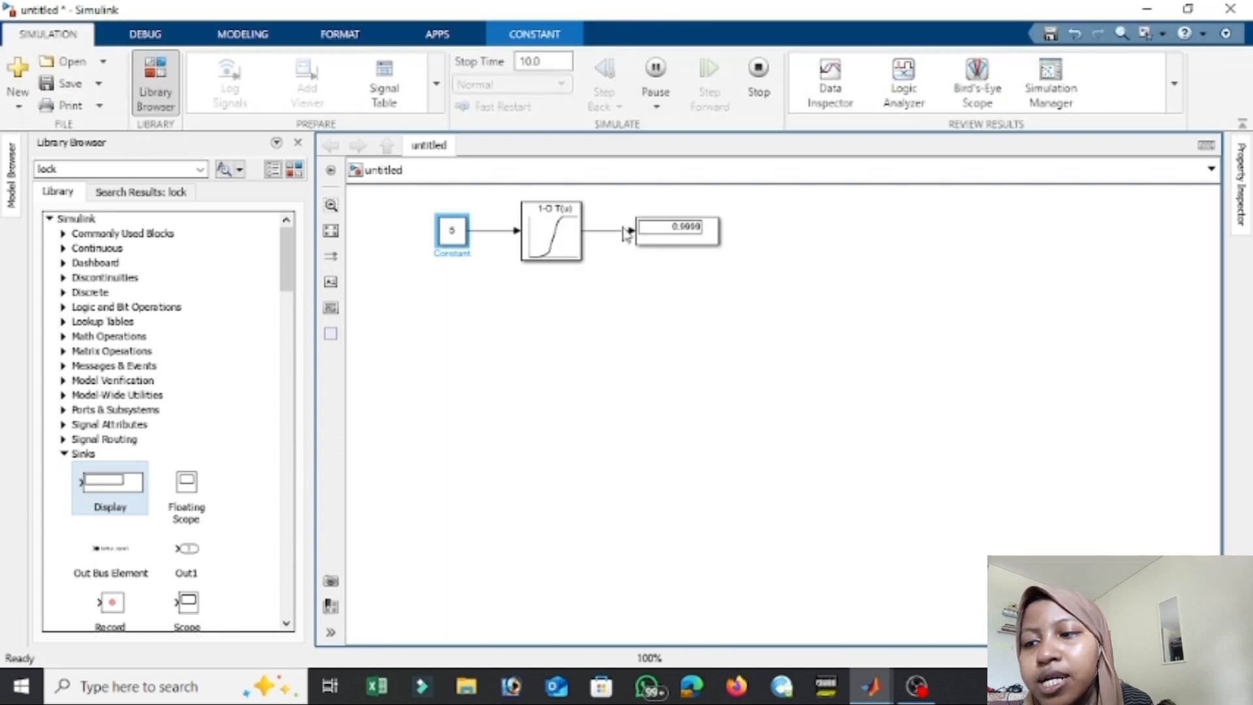
# Search the block library for mux and add a Demux block with a Mux block below it to the empty model.
pyautogui.click(930, 693)
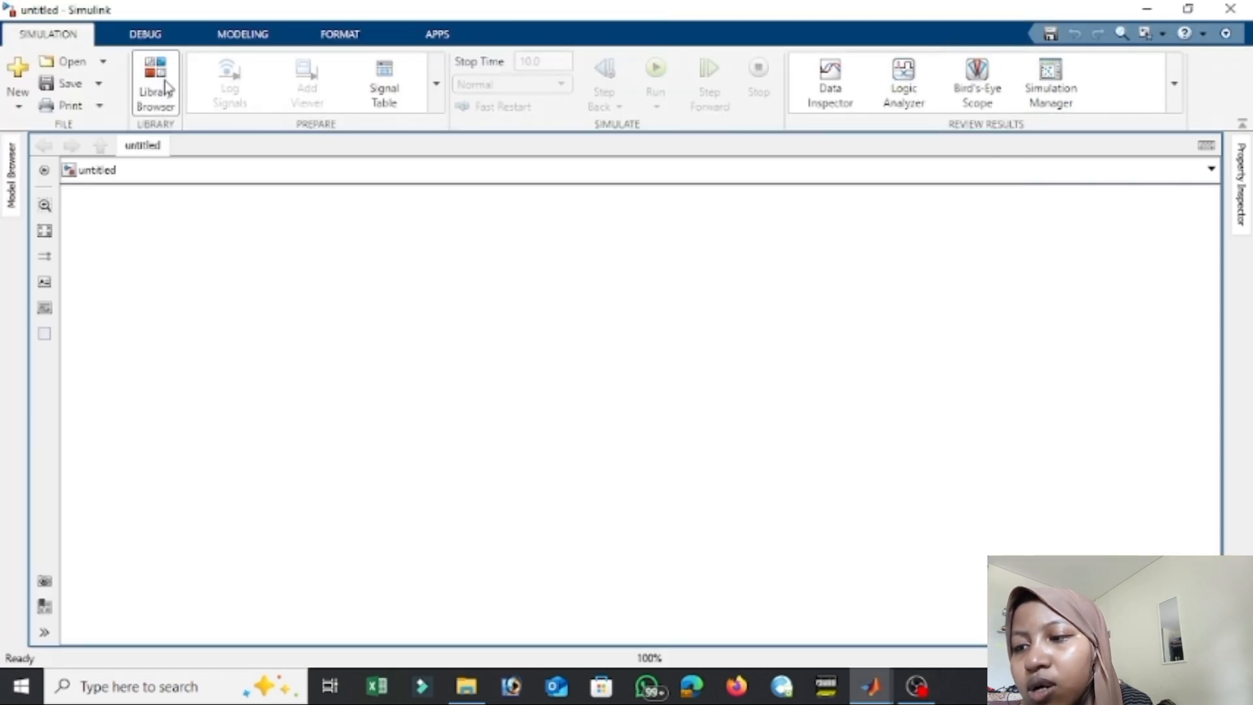
pyautogui.click(157, 84)
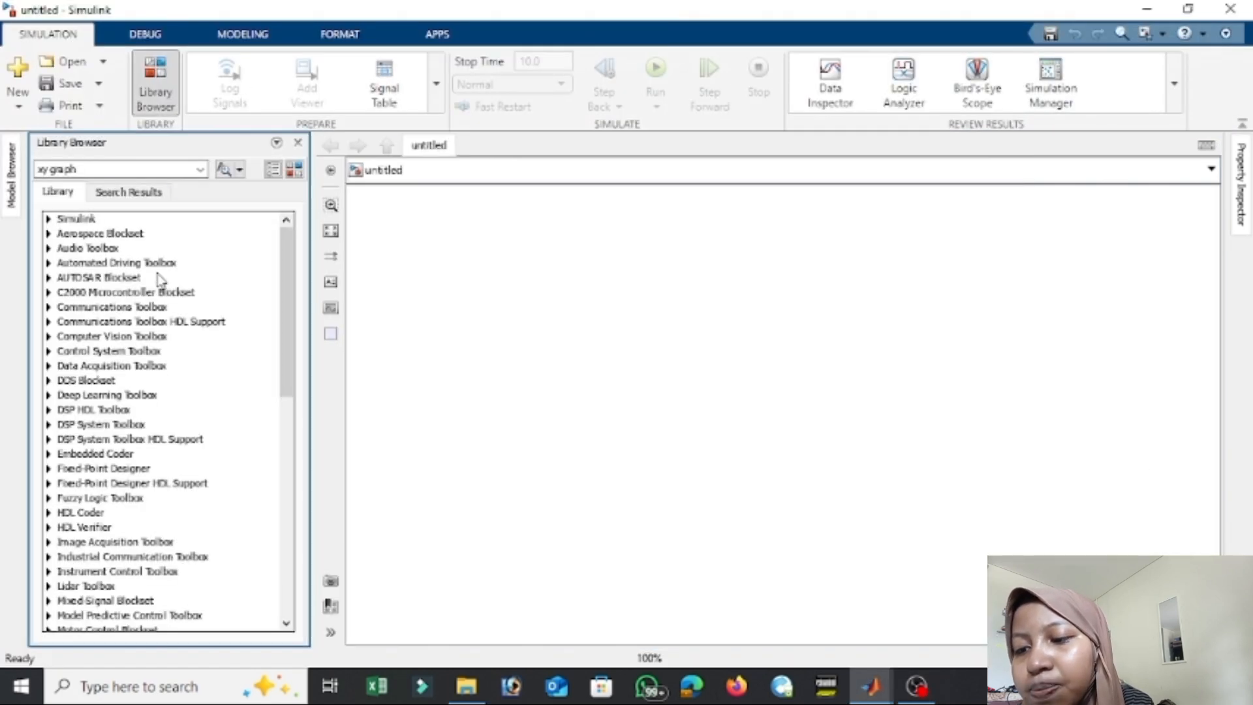
pyautogui.click(152, 169)
pyautogui.write('mux')
pyautogui.press('Return')
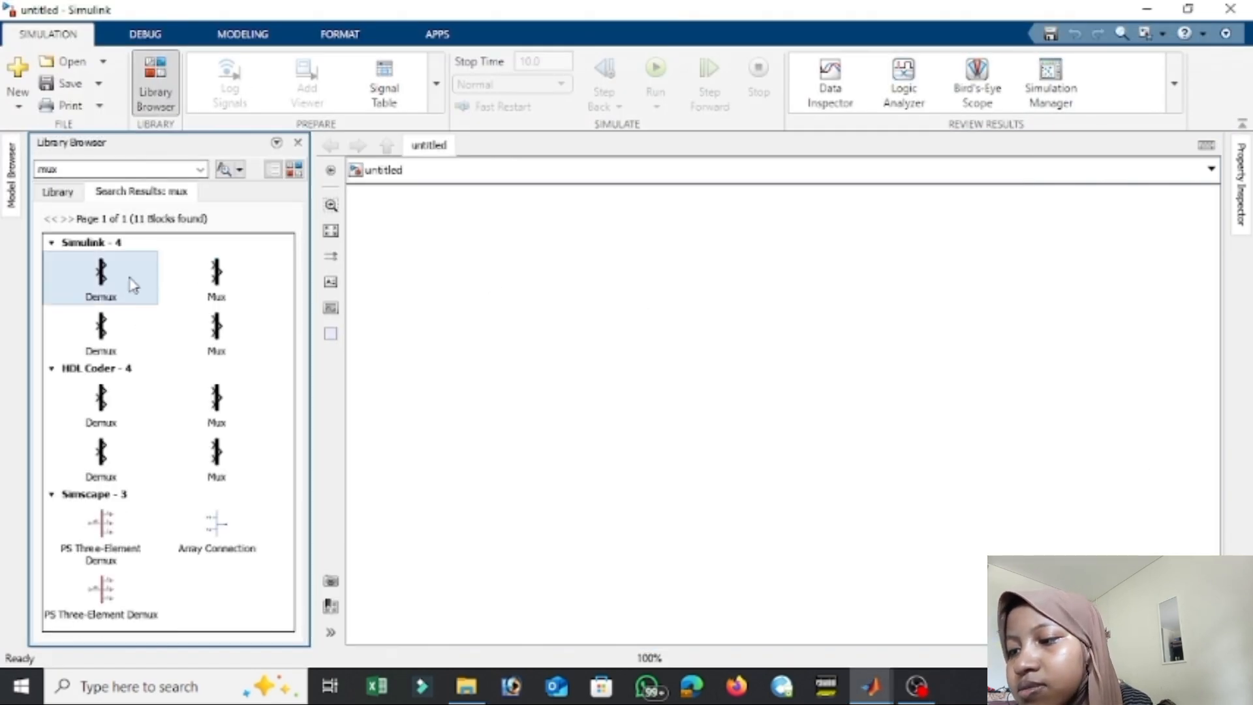
pyautogui.moveTo(133, 284); pyautogui.dragTo(547, 269)
pyautogui.moveTo(216, 274); pyautogui.dragTo(542, 363)
# Add a Sine Wave Function block and a Gain block in line ahead of the Mux.
pyautogui.click(106, 170)
pyautogui.write('sine')
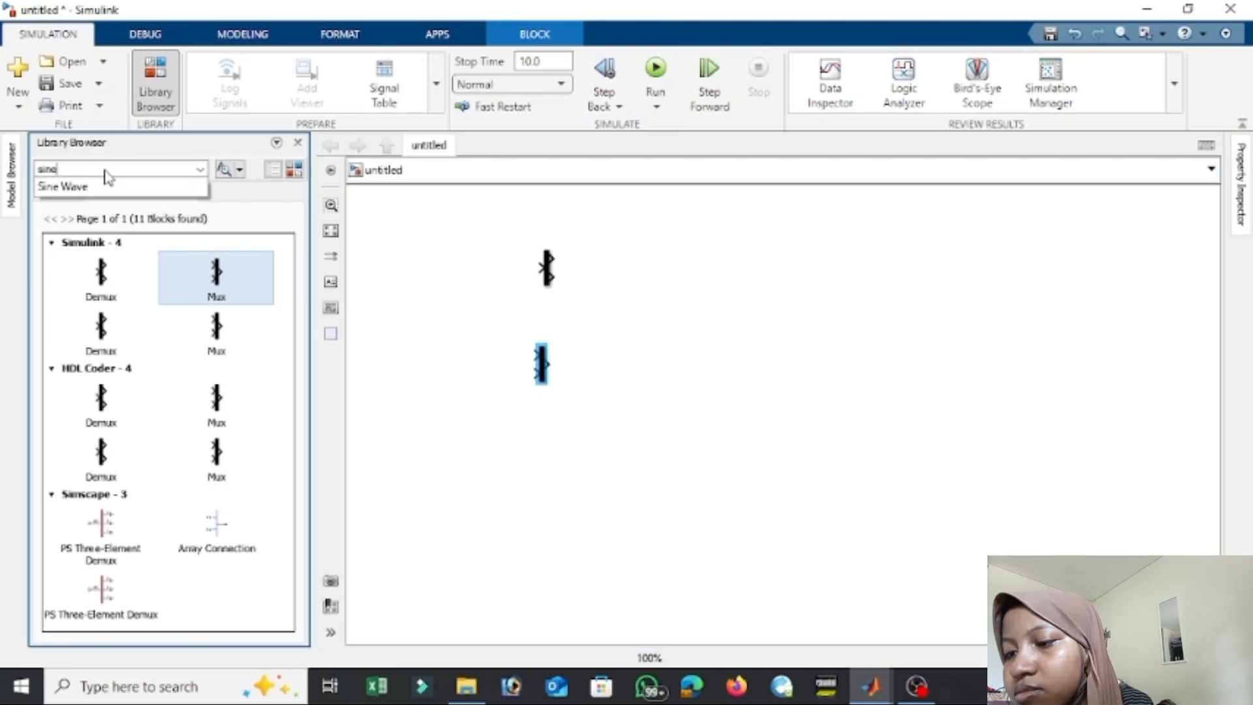
pyautogui.click(101, 188)
pyautogui.moveTo(91, 271); pyautogui.dragTo(428, 366)
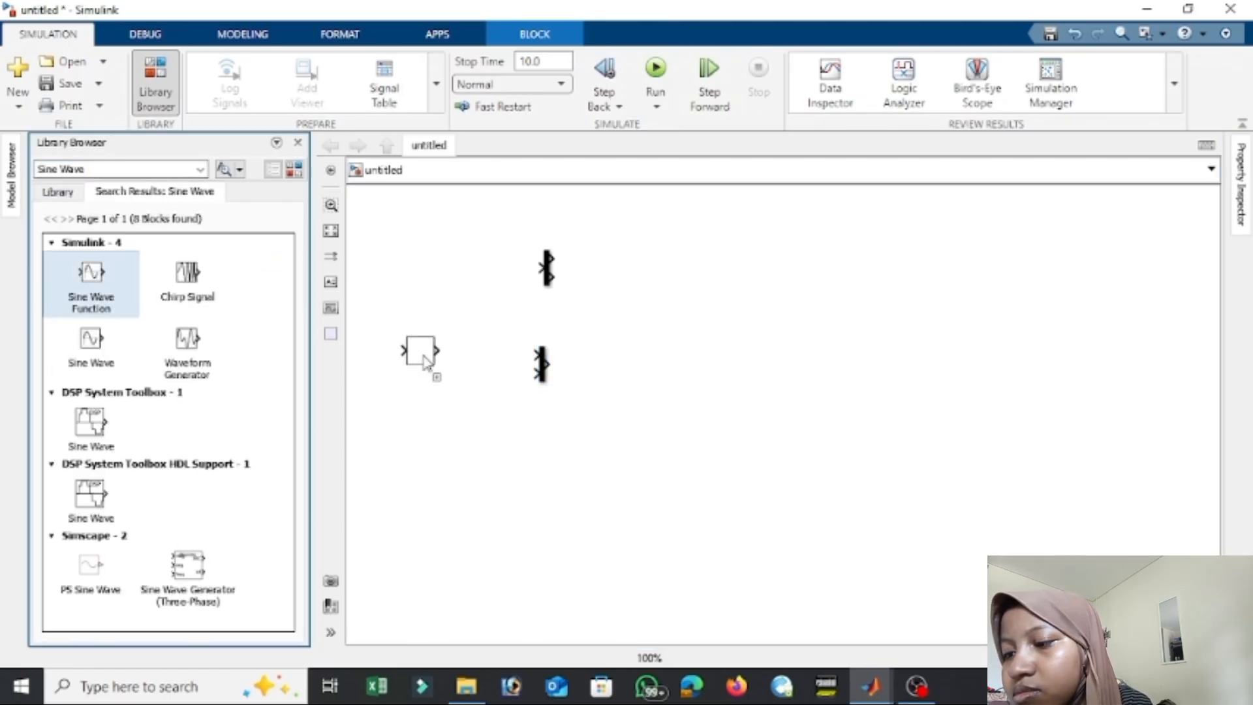
pyautogui.click(78, 169)
pyautogui.write('gain')
pyautogui.press('Return')
pyautogui.moveTo(115, 272); pyautogui.dragTo(585, 388)
# Search the block library for sink and add three Scope blocks, two beside the Demux and one beside the Mux.
pyautogui.click(98, 169)
pyautogui.hotkey('ctrl', 'a')
pyautogui.press('BackSpace')
pyautogui.write('sink')
pyautogui.press('Return')
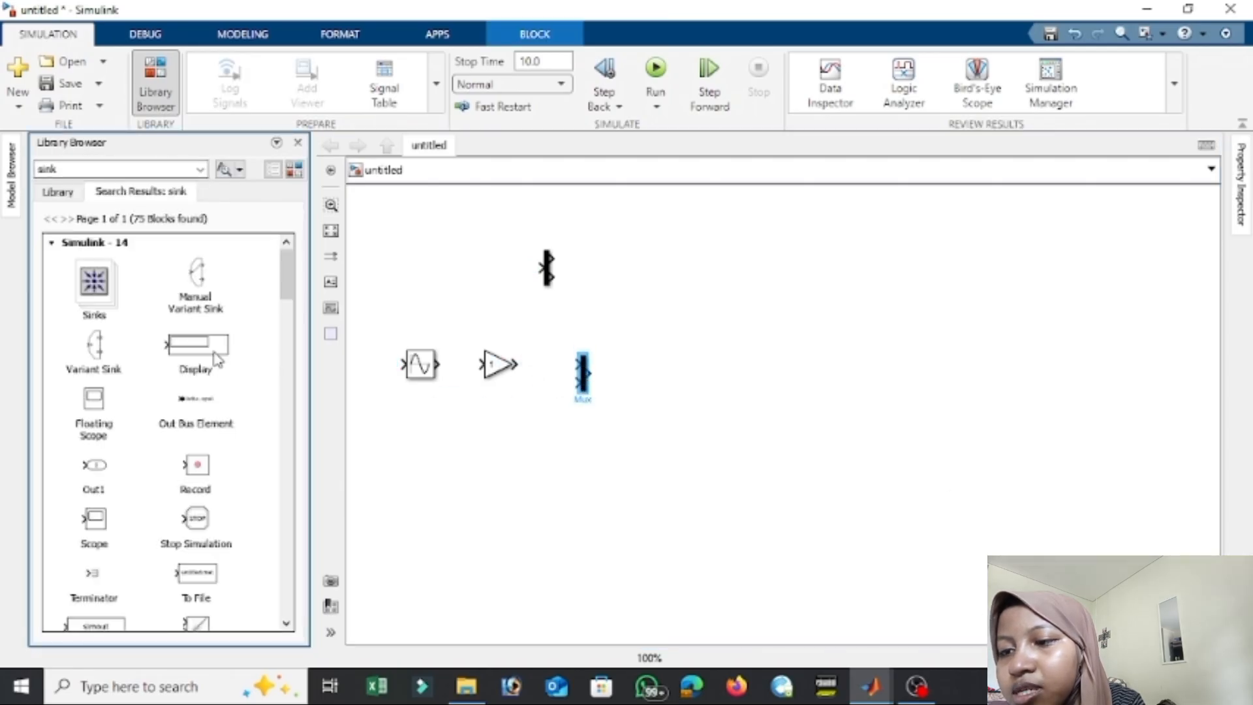
pyautogui.moveTo(217, 359); pyautogui.dragTo(168, 302)
pyautogui.moveTo(94, 522); pyautogui.dragTo(677, 313)
# Wire the sine wave through the Gain and directly to the Mux and its Scope, and branch the Gain output through the Demux to two Scopes.
pyautogui.moveTo(438, 364); pyautogui.dragTo(664, 385)
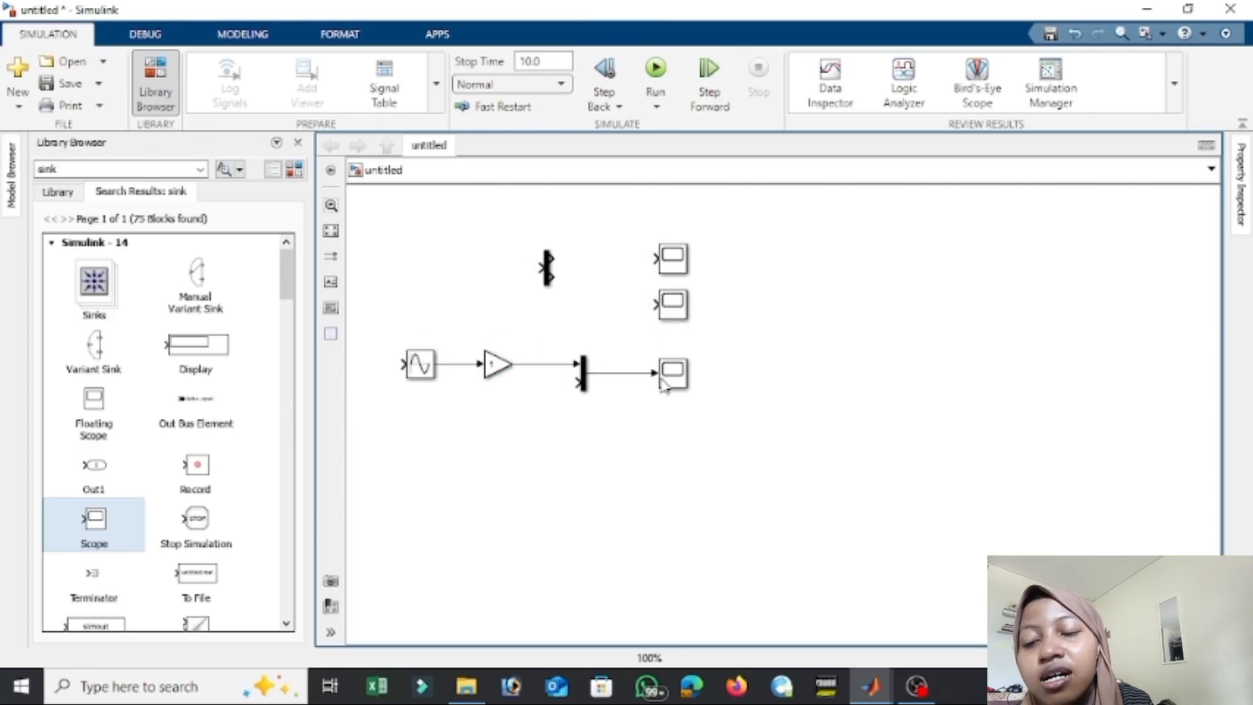
pyautogui.moveTo(577, 381); pyautogui.dragTo(460, 365)
pyautogui.moveTo(544, 267); pyautogui.dragTo(524, 364)
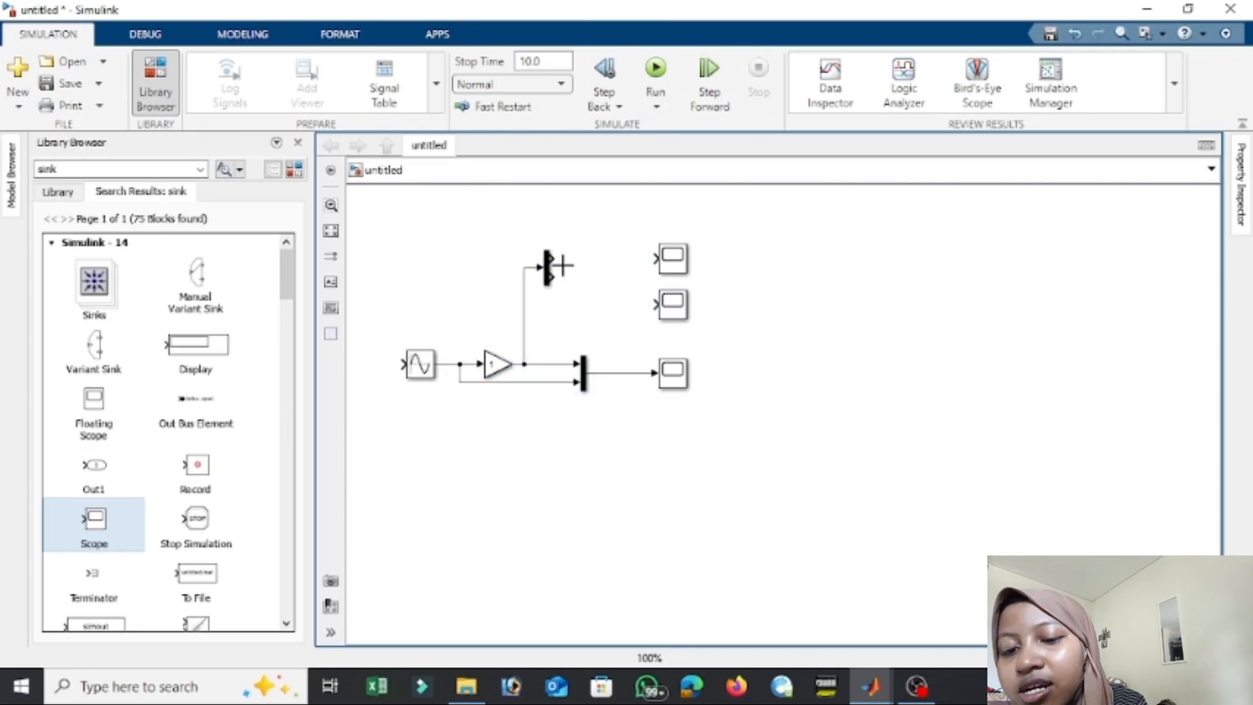
pyautogui.moveTo(553, 277); pyautogui.dragTo(663, 265)
# Run the Mux and Demux model and examine the plot in the Scope connected to the Mux.
pyautogui.rightClick(669, 67)
pyautogui.rightClick(651, 66)
pyautogui.click(653, 67)
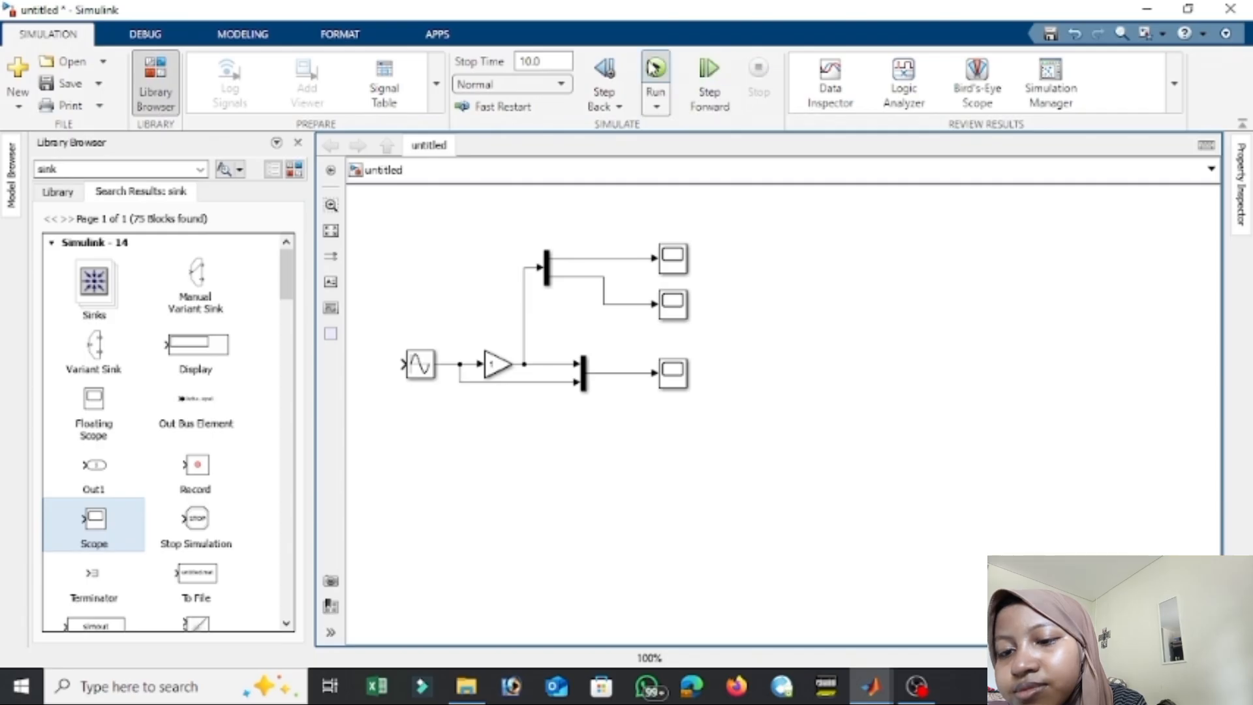
pyautogui.doubleClick(672, 372)
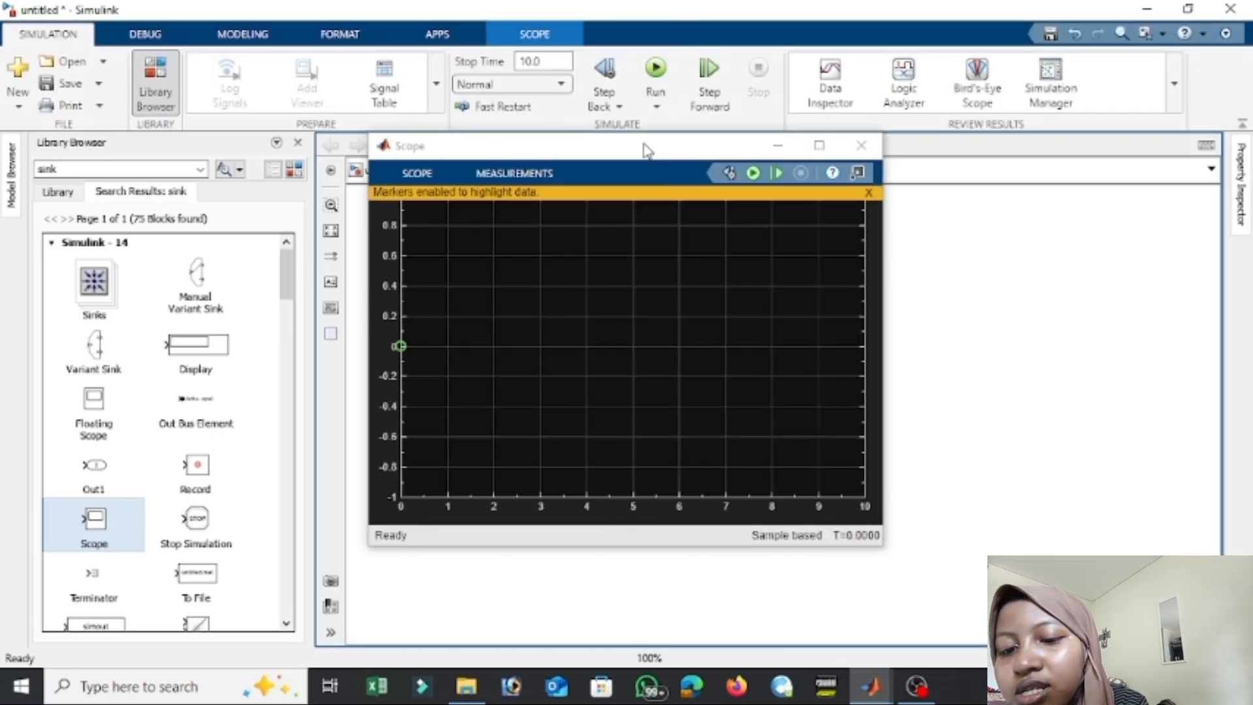
pyautogui.moveTo(527, 314); pyautogui.dragTo(662, 359)
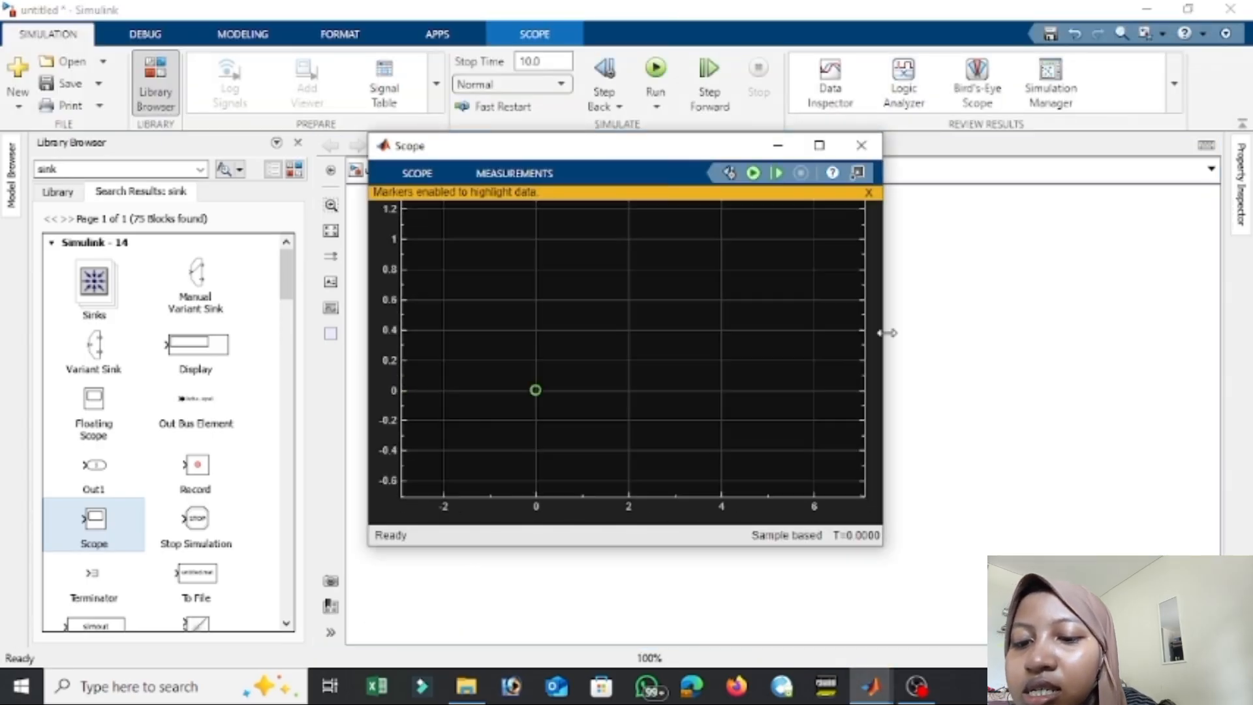
pyautogui.click(937, 394)
# Check the Sine Wave Function block's parameters and rerun the simulation.
pyautogui.doubleClick(453, 382)
pyautogui.click(853, 140)
pyautogui.click(655, 68)
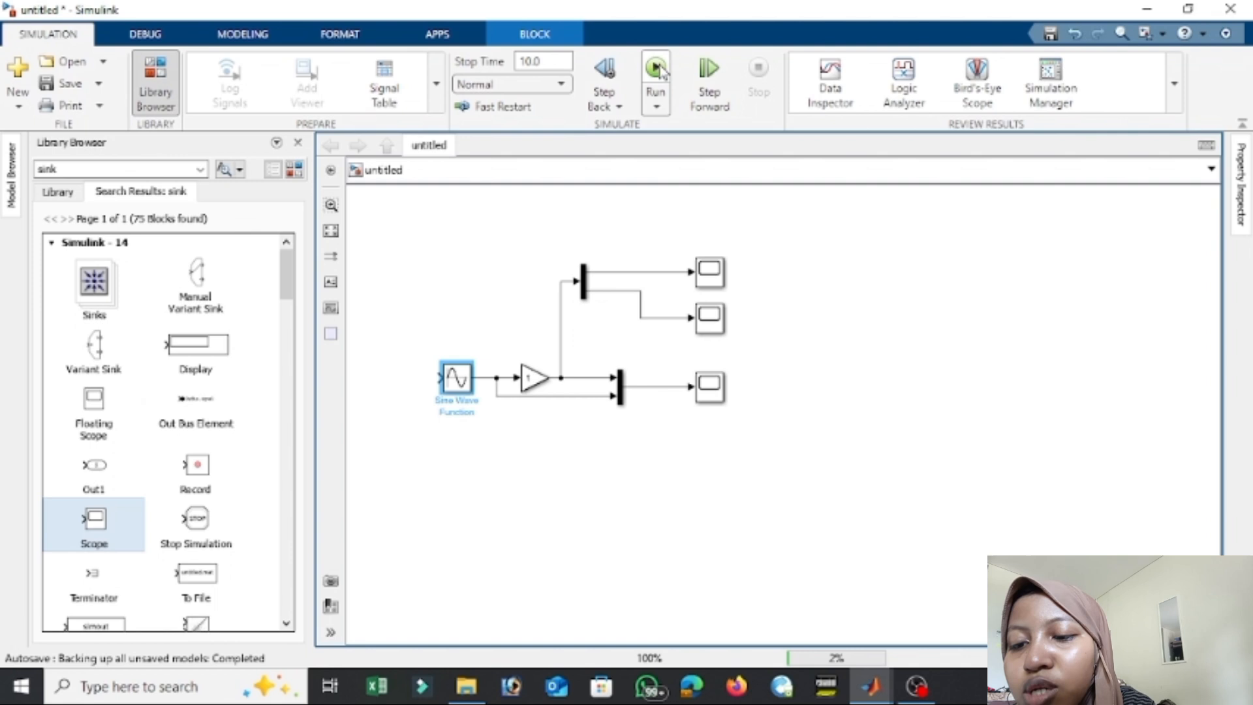
# View the plots in the Mux's Scope and the Scope on the Demux's second output.
pyautogui.doubleClick(722, 396)
pyautogui.click(875, 139)
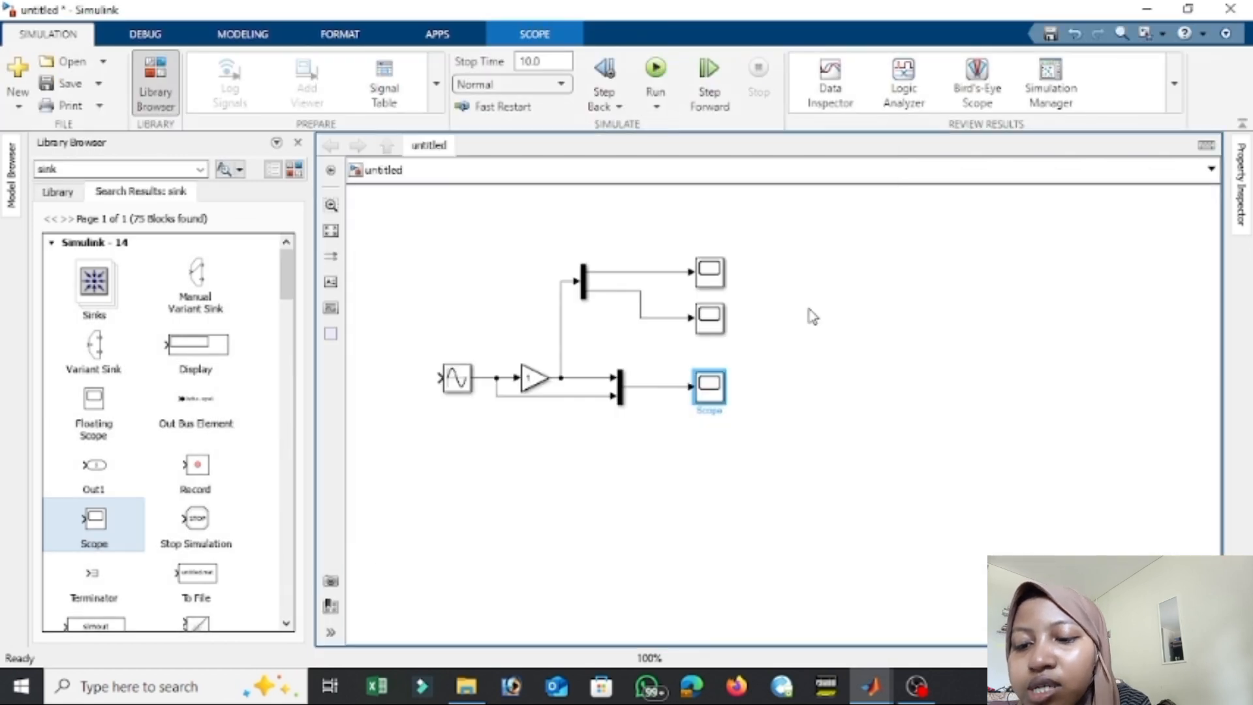
pyautogui.doubleClick(710, 318)
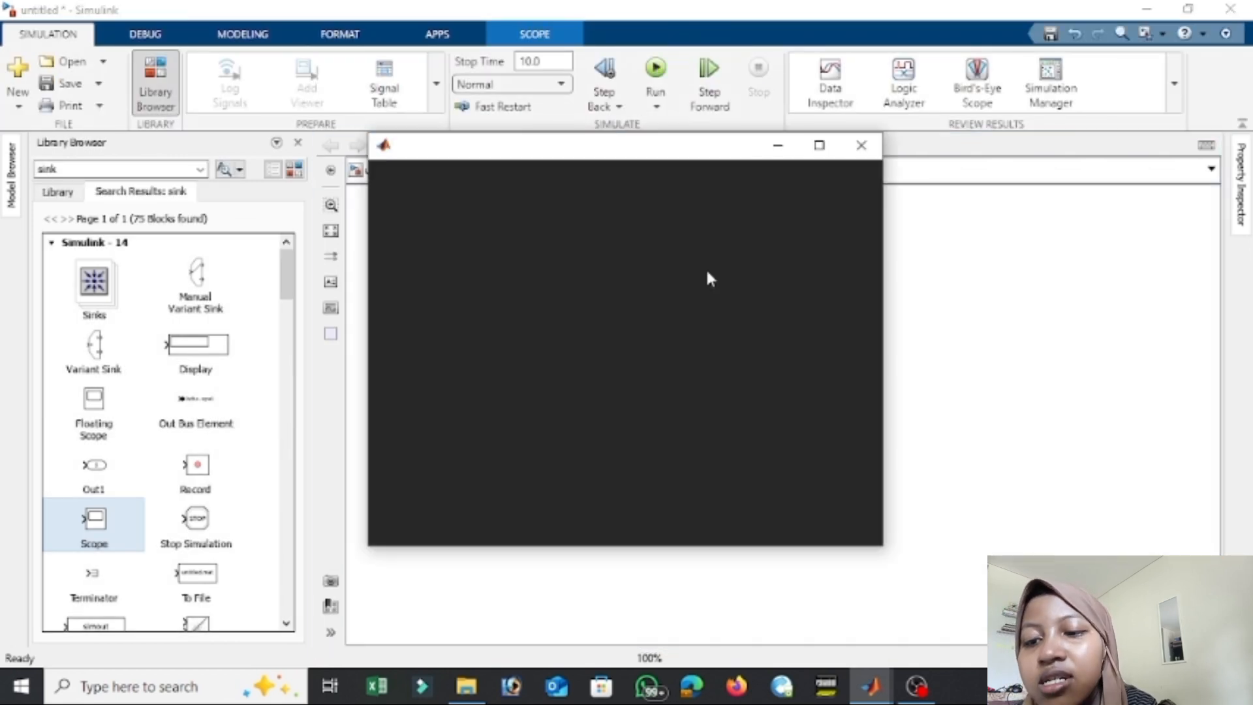
pyautogui.click(861, 147)
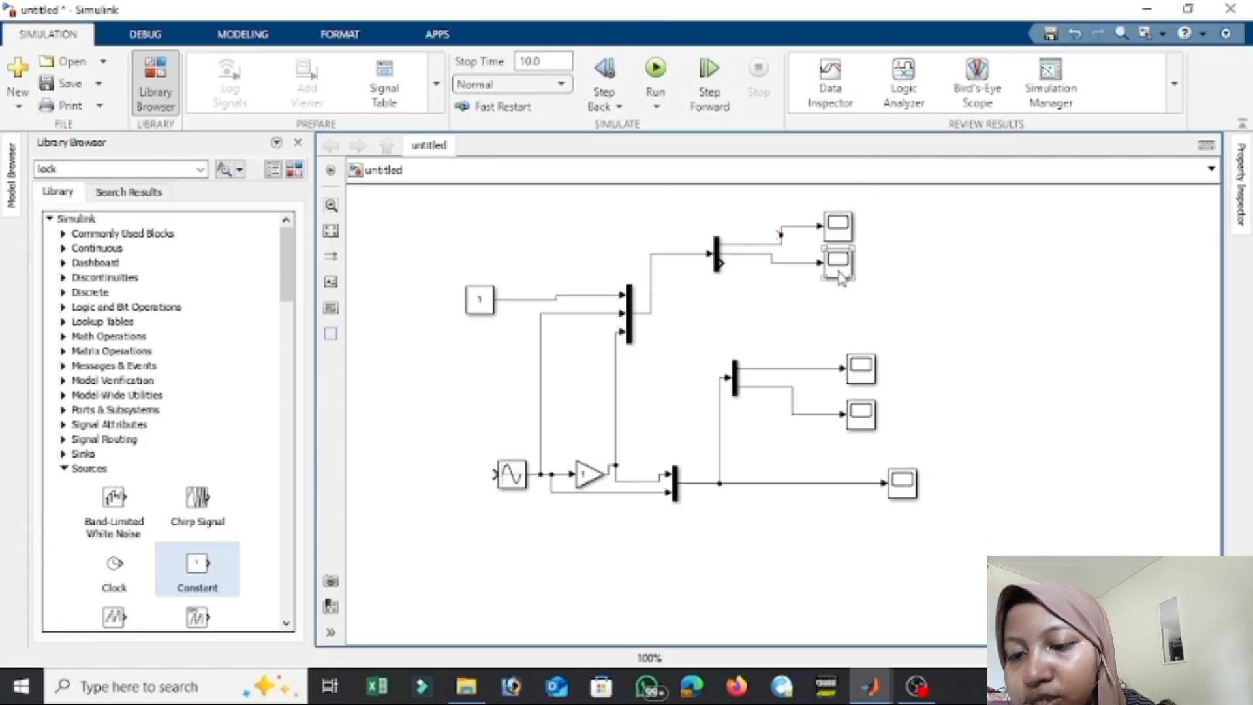
# Paste another Scope, connect it to the third output of the three-output Demux, and run the simulation.
pyautogui.hotkey('ctrl', 'v')
pyautogui.moveTo(818, 300); pyautogui.dragTo(731, 265)
pyautogui.click(656, 70)
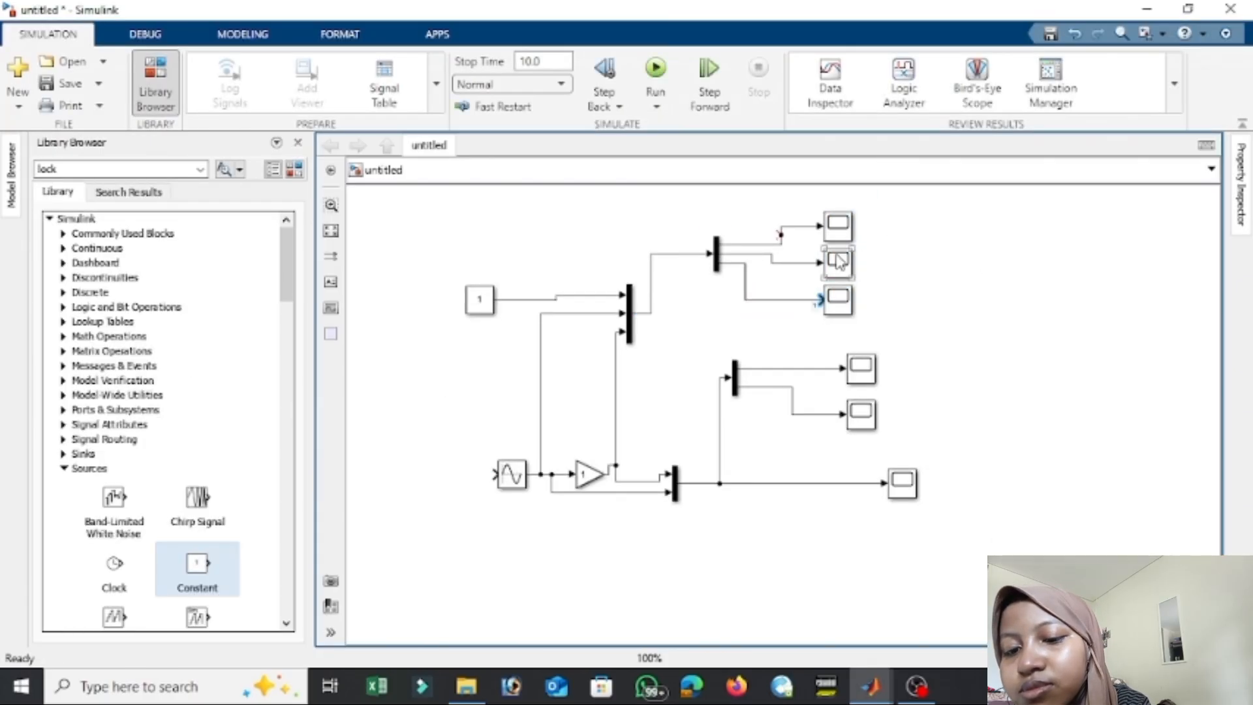
# View the plots in the Scopes on the three-output Demux's first and second outputs.
pyautogui.doubleClick(838, 225)
pyautogui.click(851, 150)
pyautogui.doubleClick(823, 270)
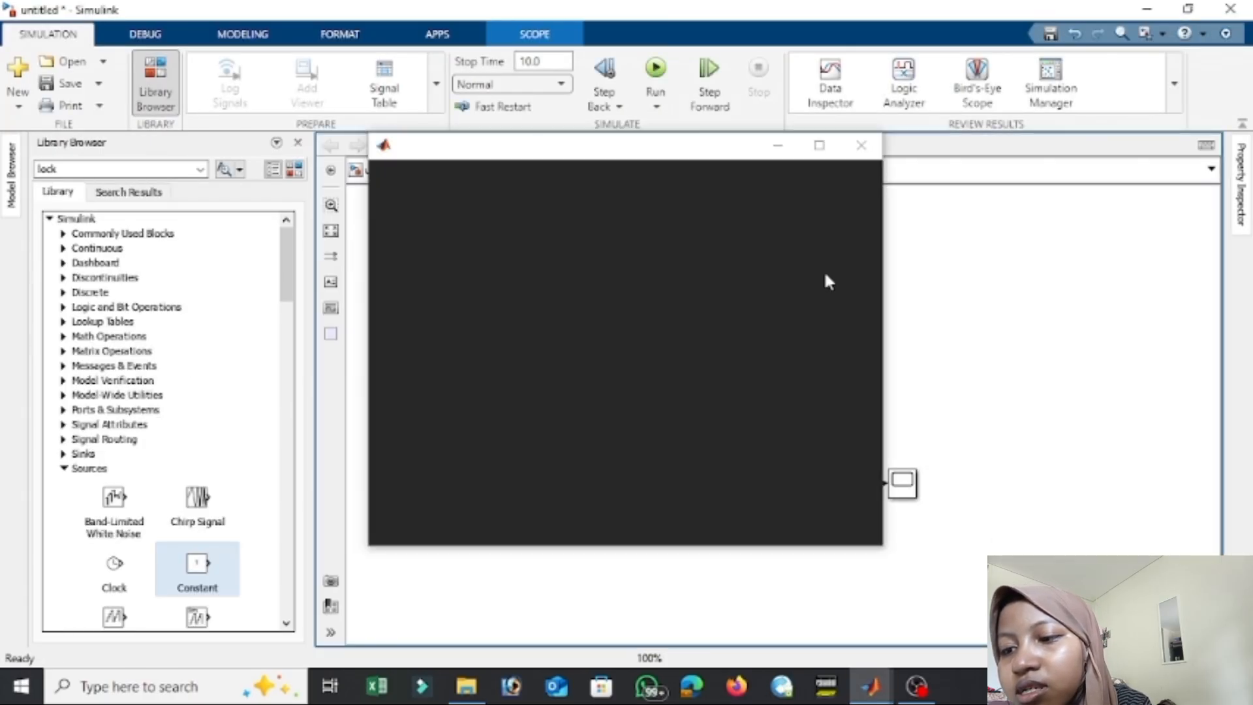
pyautogui.click(514, 172)
pyautogui.click(539, 234)
pyautogui.click(861, 145)
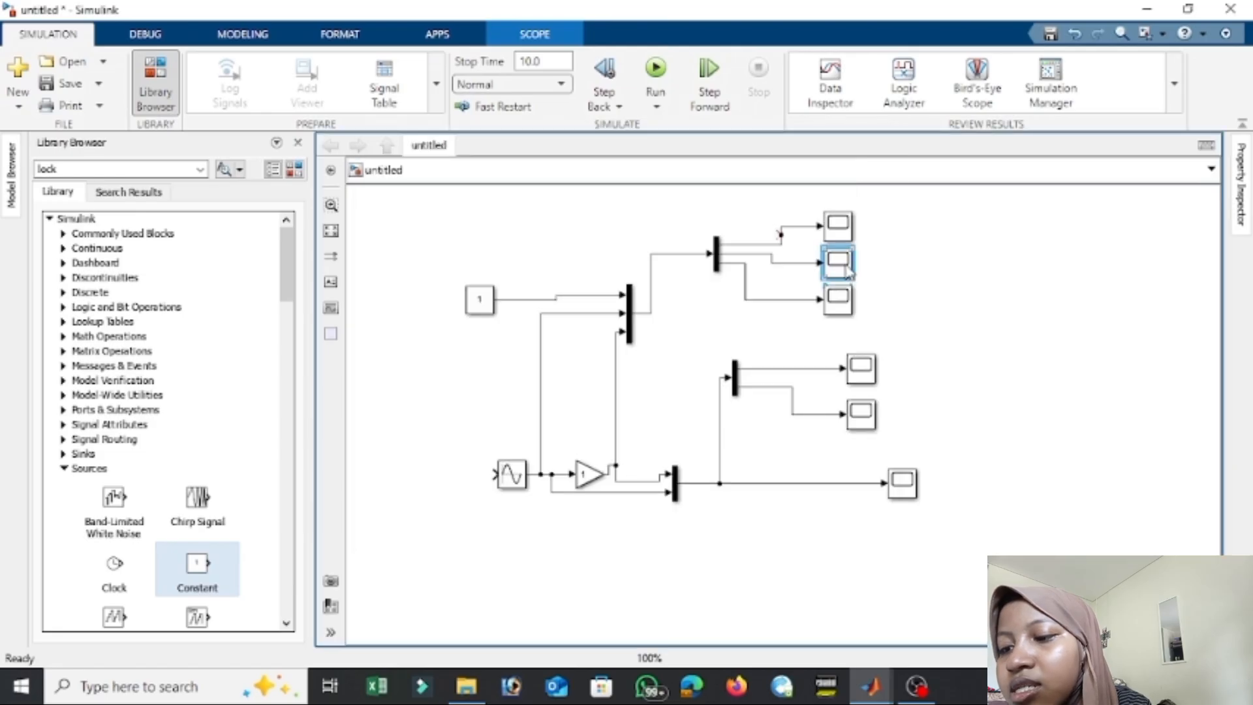
pyautogui.moveTo(482, 302); pyautogui.dragTo(482, 296)
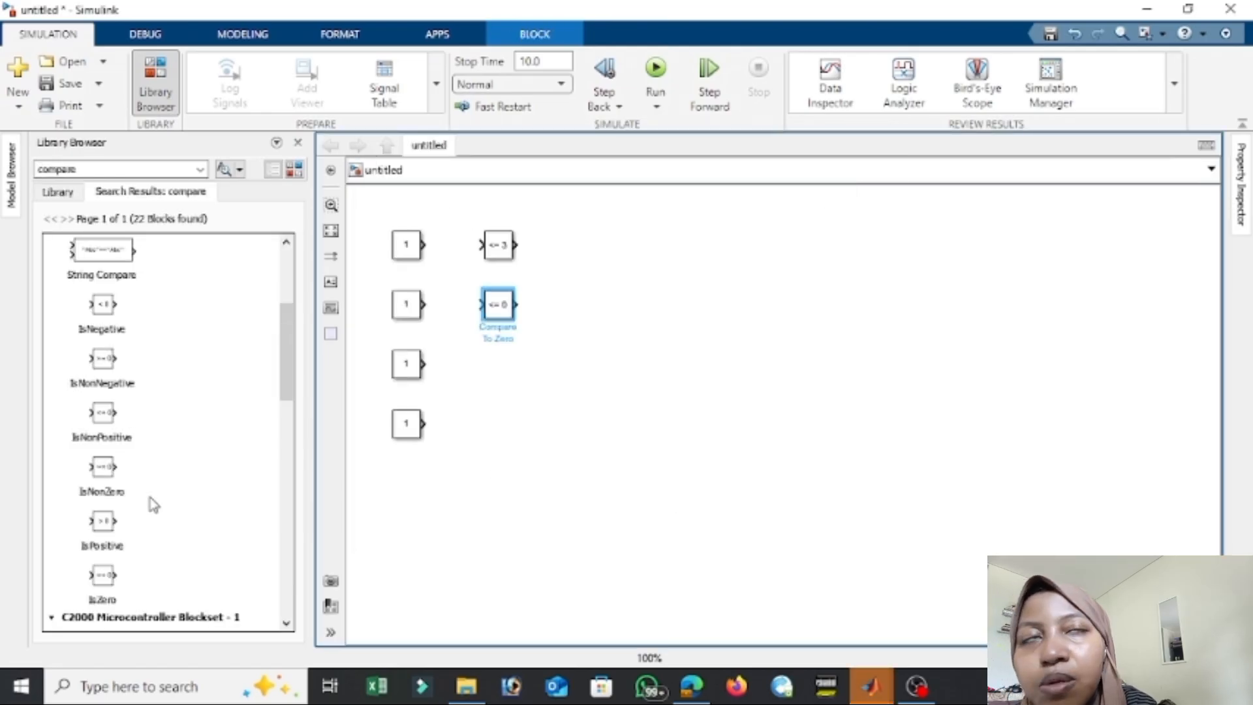
# Add a Relational Operator block below Compare To Zero and three Display blocks, one for each comparison row.
pyautogui.scroll(3, 154, 503)
pyautogui.moveTo(104, 405); pyautogui.dragTo(501, 377)
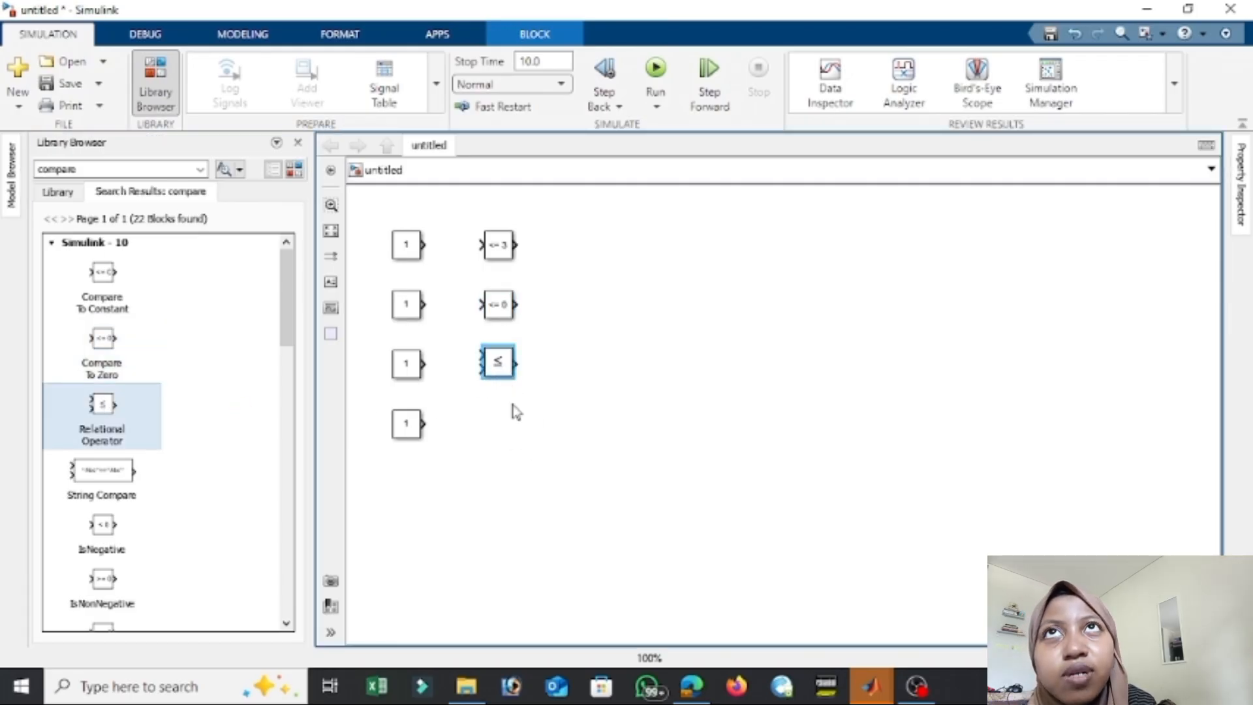
pyautogui.click(194, 170)
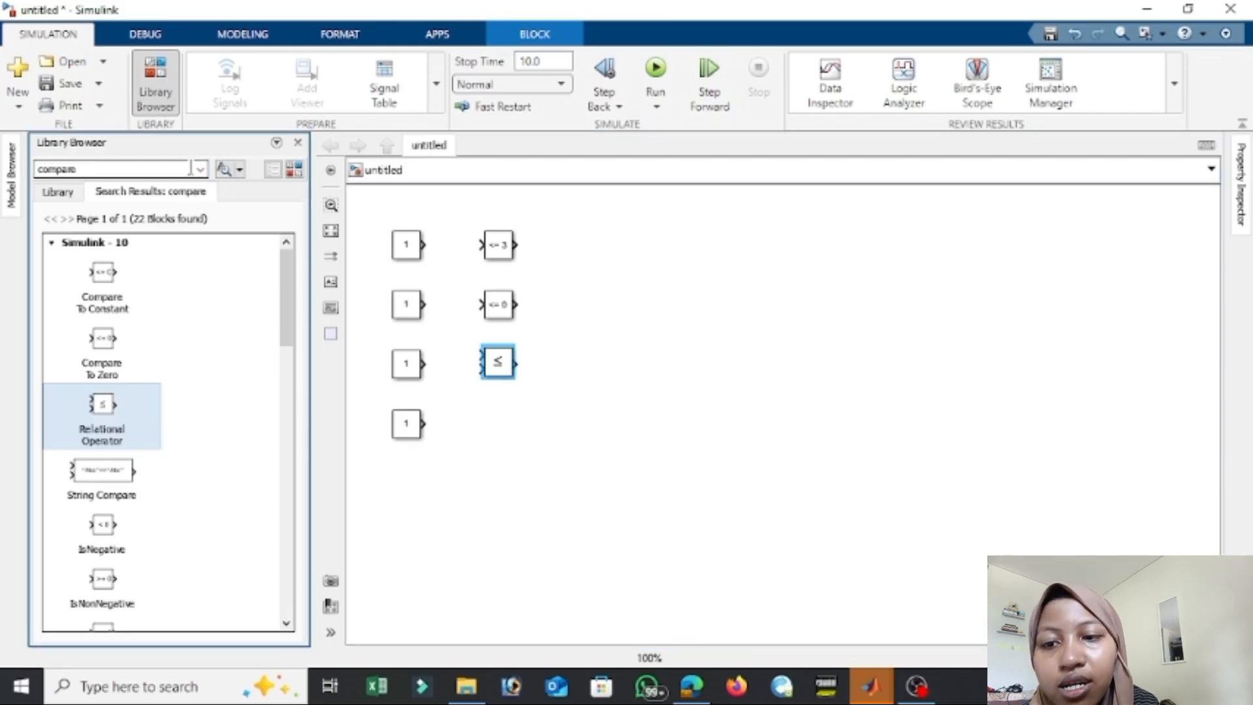
pyautogui.press('BackSpace')
pyautogui.press('BackSpace')
pyautogui.press('BackSpace')
pyautogui.press('BackSpace')
pyautogui.press('BackSpace')
pyautogui.press('BackSpace')
pyautogui.press('BackSpace')
pyautogui.write('sinks')
pyautogui.press('Return')
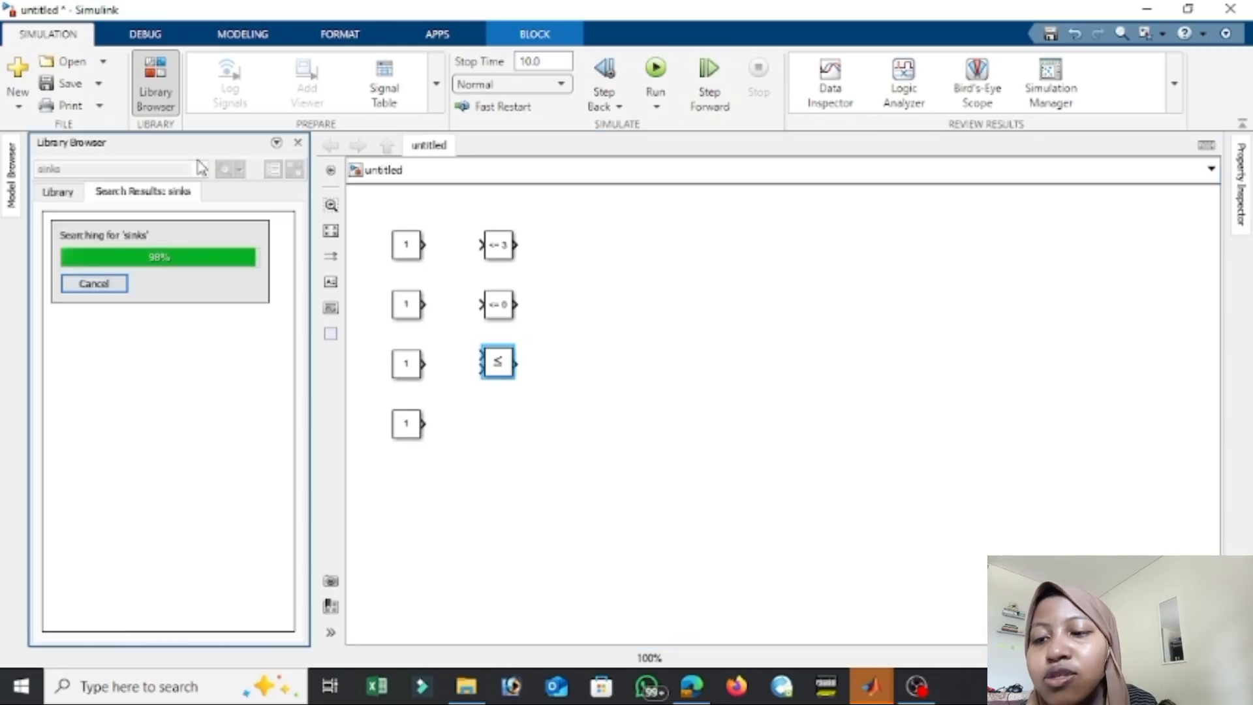
pyautogui.moveTo(180, 274); pyautogui.dragTo(634, 383)
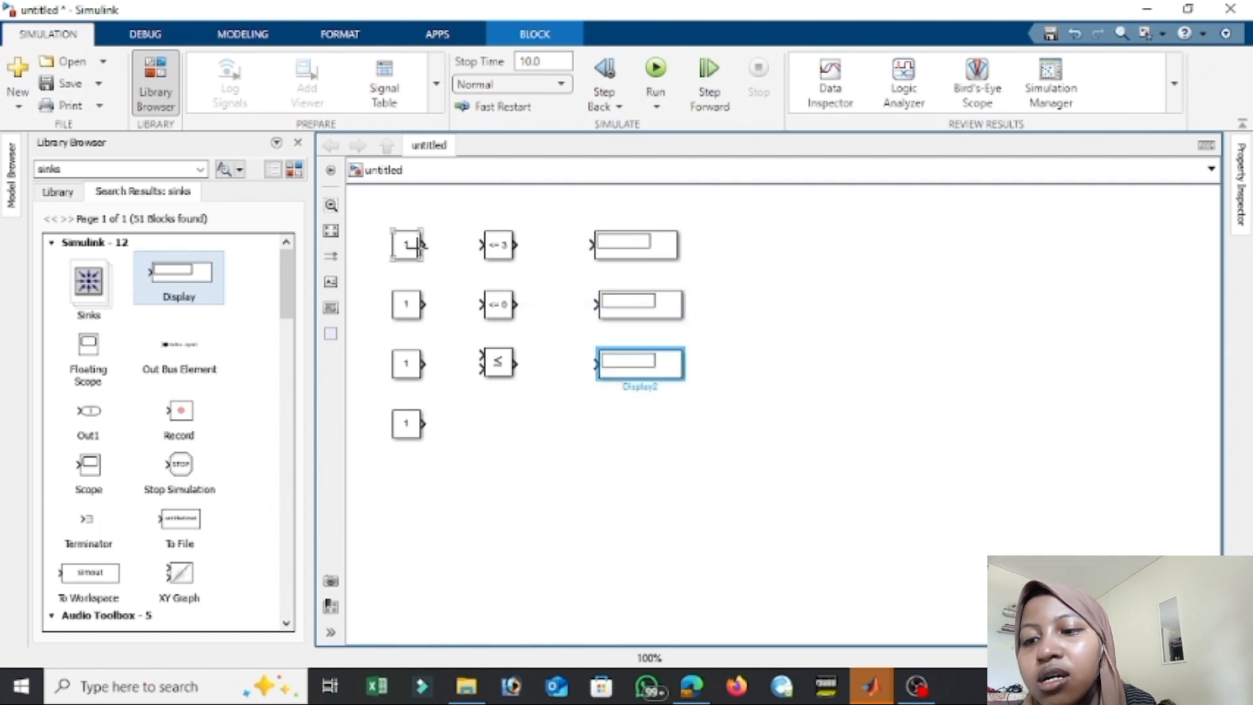
# Wire the Constants to Compare To Constant, Compare To Zero and both Relational Operator inputs, and each comparison block to its Display.
pyautogui.moveTo(421, 245); pyautogui.dragTo(588, 245)
pyautogui.moveTo(423, 304); pyautogui.dragTo(595, 305)
pyautogui.moveTo(426, 363); pyautogui.dragTo(481, 355)
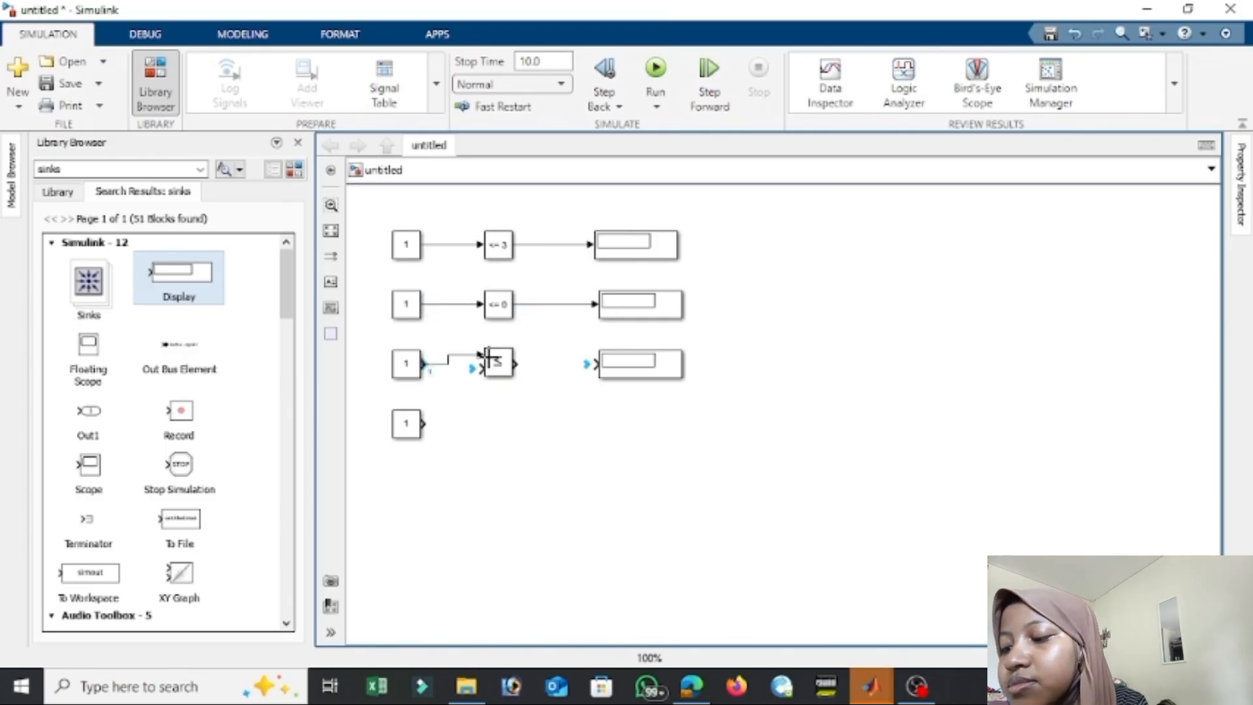
pyautogui.moveTo(425, 422); pyautogui.dragTo(595, 363)
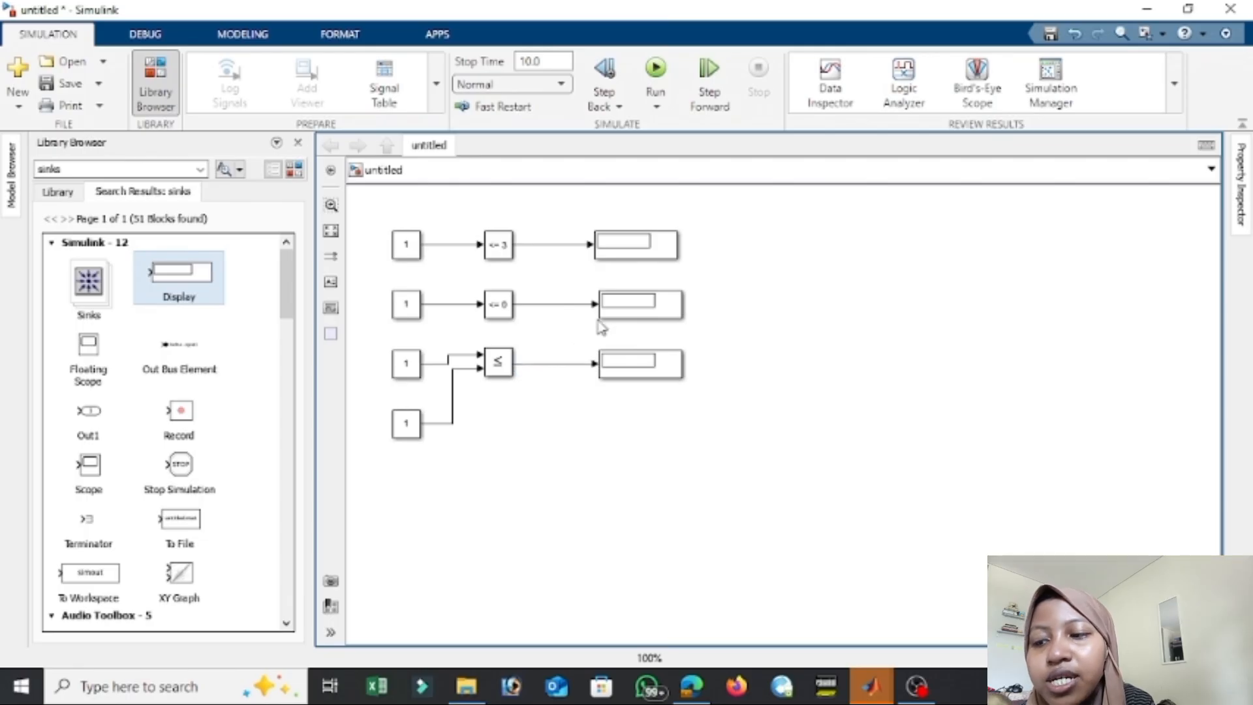